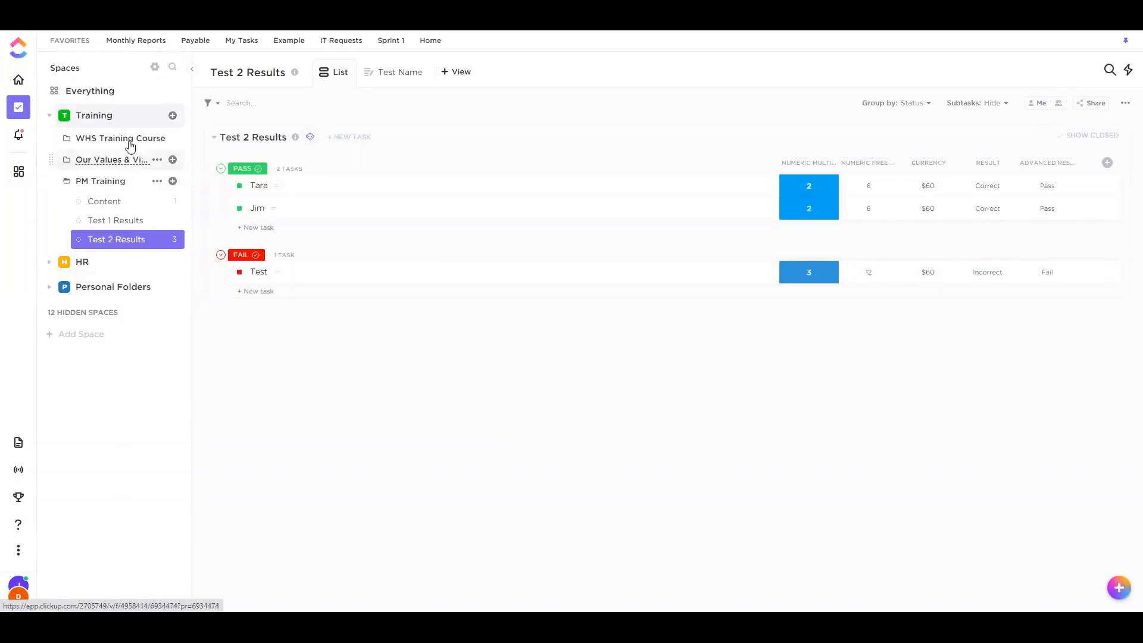
Collapse and re-expand the Training space, then open the Content list under PM Training
{"action": "left_click", "coordinate": [119, 117]}
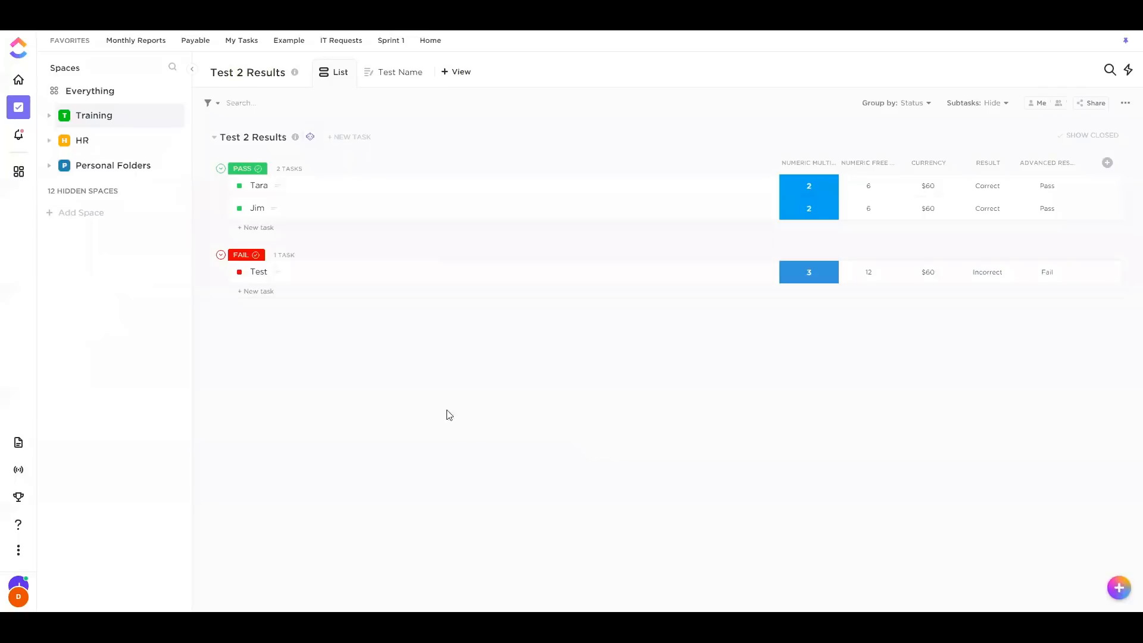
{"action": "left_click", "coordinate": [50, 116]}
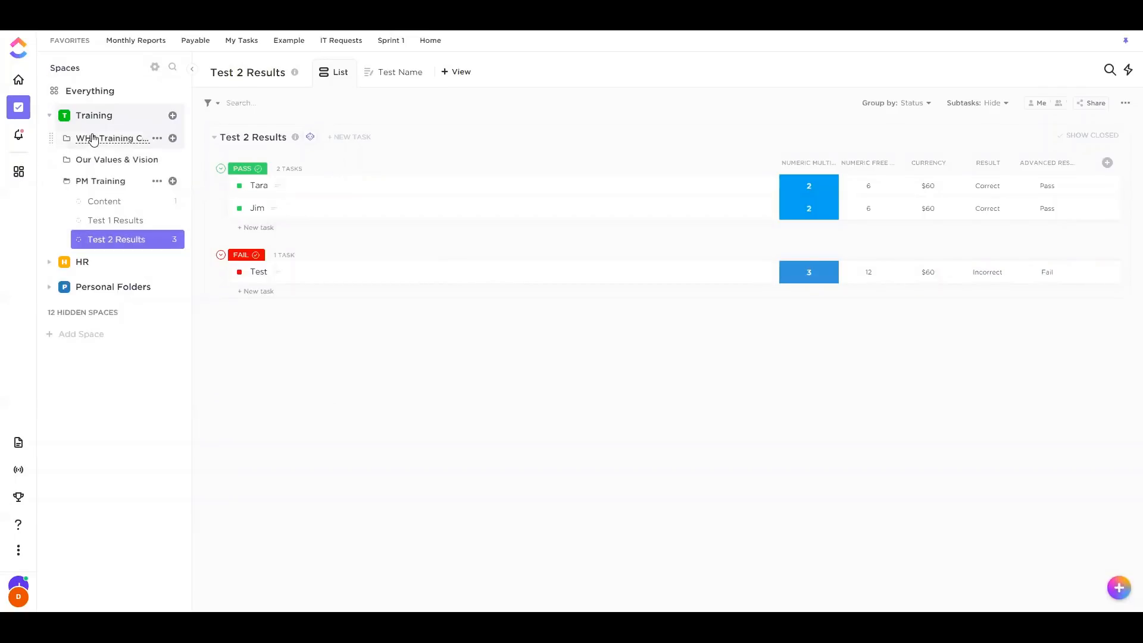
{"action": "left_click", "coordinate": [109, 208]}
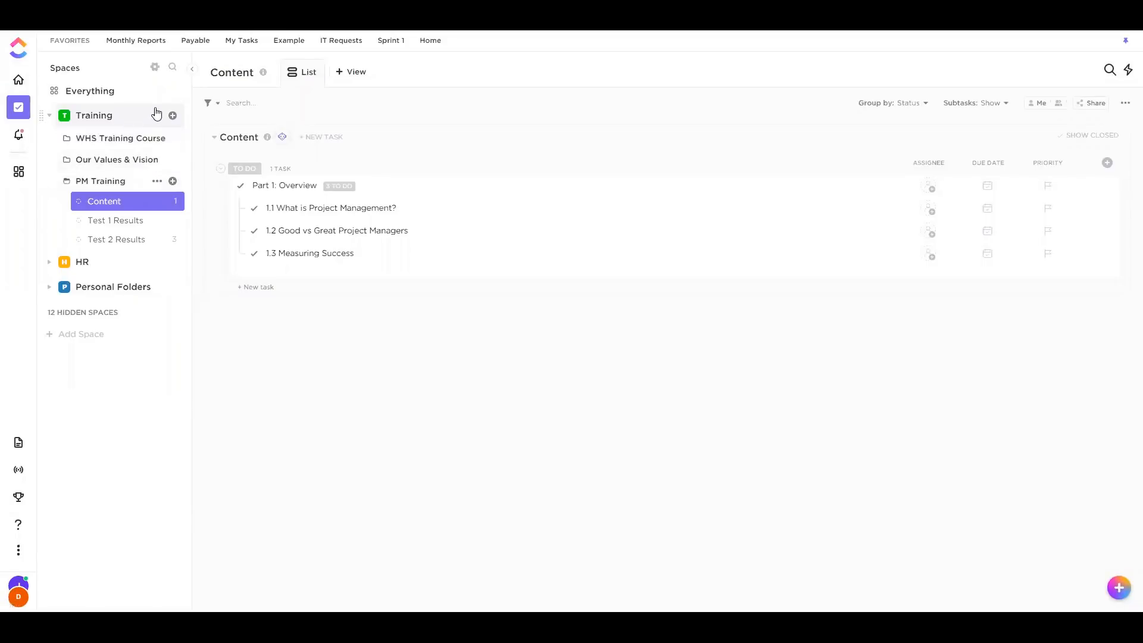
Start saving the Content list as a template named 'New Template'
{"action": "left_click", "coordinate": [172, 204]}
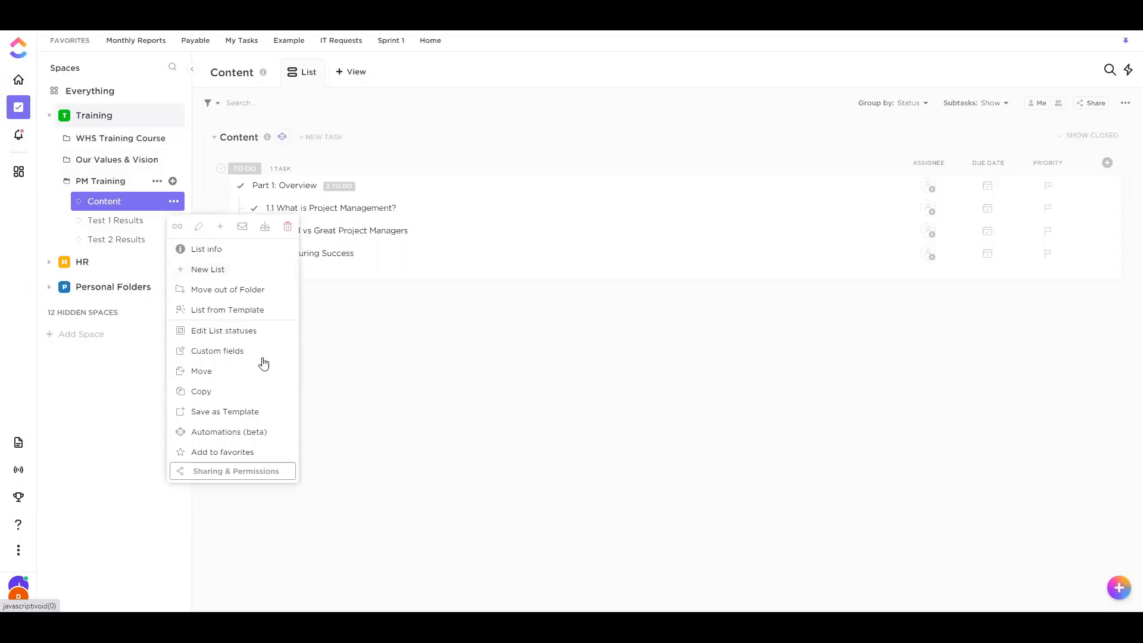
{"action": "left_click", "coordinate": [245, 413]}
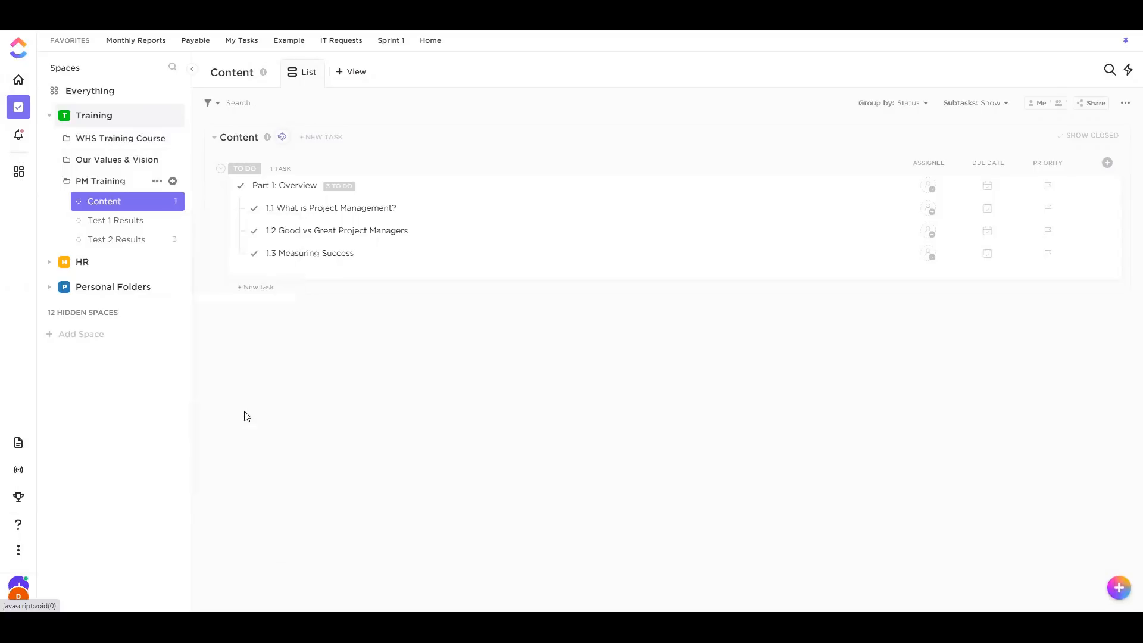
{"action": "left_click", "coordinate": [464, 145]}
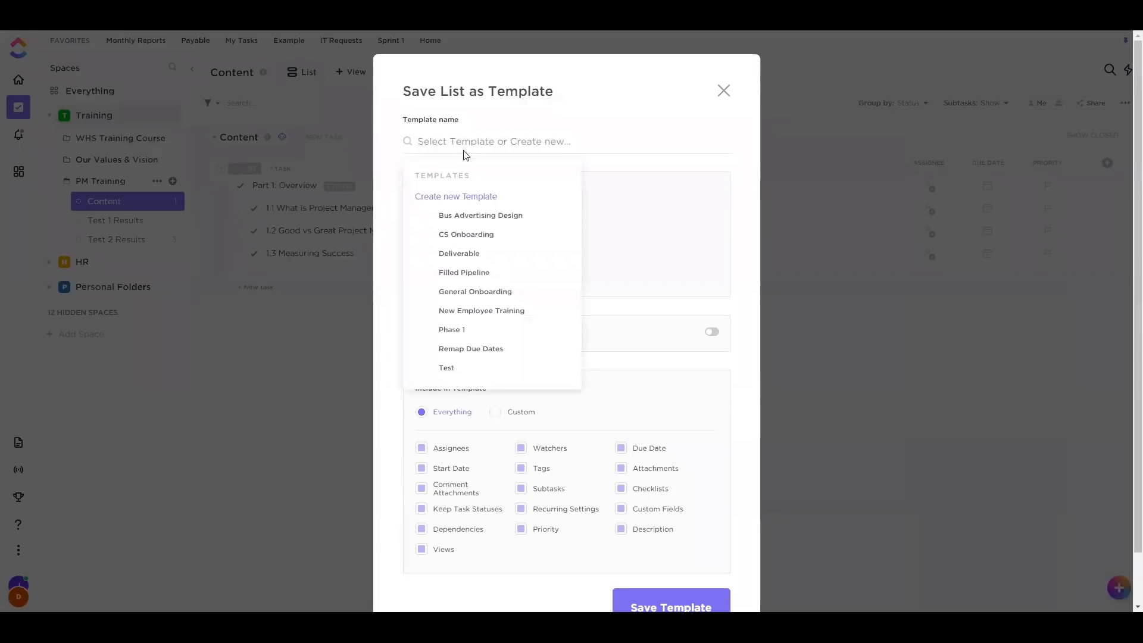
{"action": "left_click", "coordinate": [458, 143]}
{"action": "left_click", "coordinate": [460, 144]}
{"action": "type", "text": "New Template"}
{"action": "left_click", "coordinate": [481, 197]}
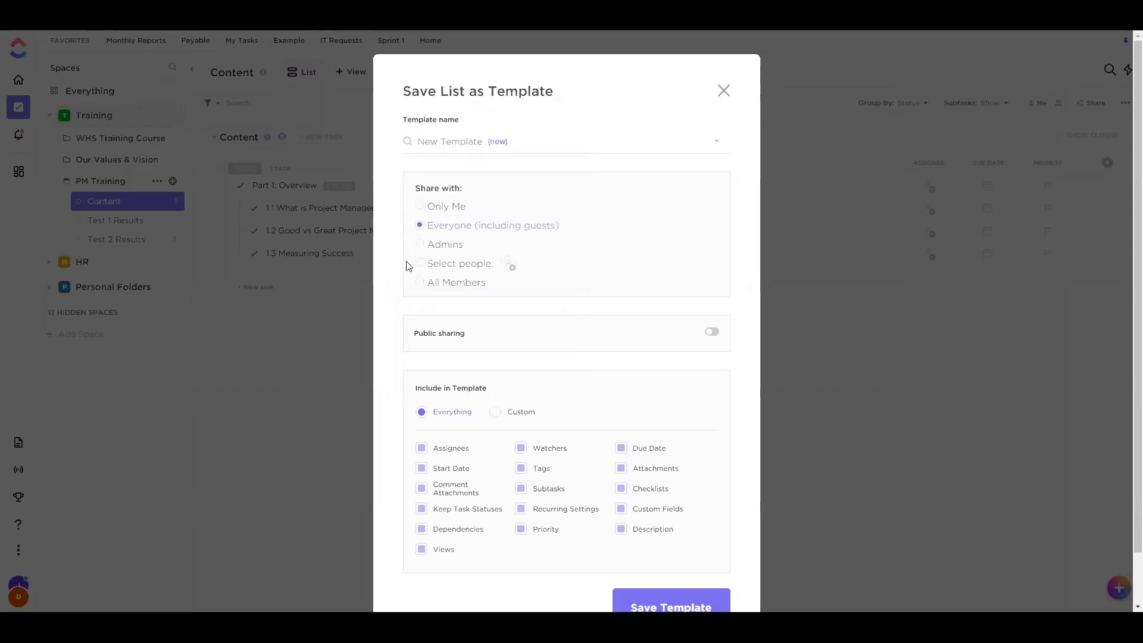
Set the template's sharing to Everyone after trying the other sharing options
{"action": "left_click", "coordinate": [420, 206]}
{"action": "left_click", "coordinate": [420, 226]}
{"action": "left_click", "coordinate": [452, 248]}
{"action": "left_click", "coordinate": [442, 266]}
{"action": "left_click", "coordinate": [433, 229]}
{"action": "scroll", "coordinate": [494, 244], "scroll_direction": "down", "scroll_amount": 1}
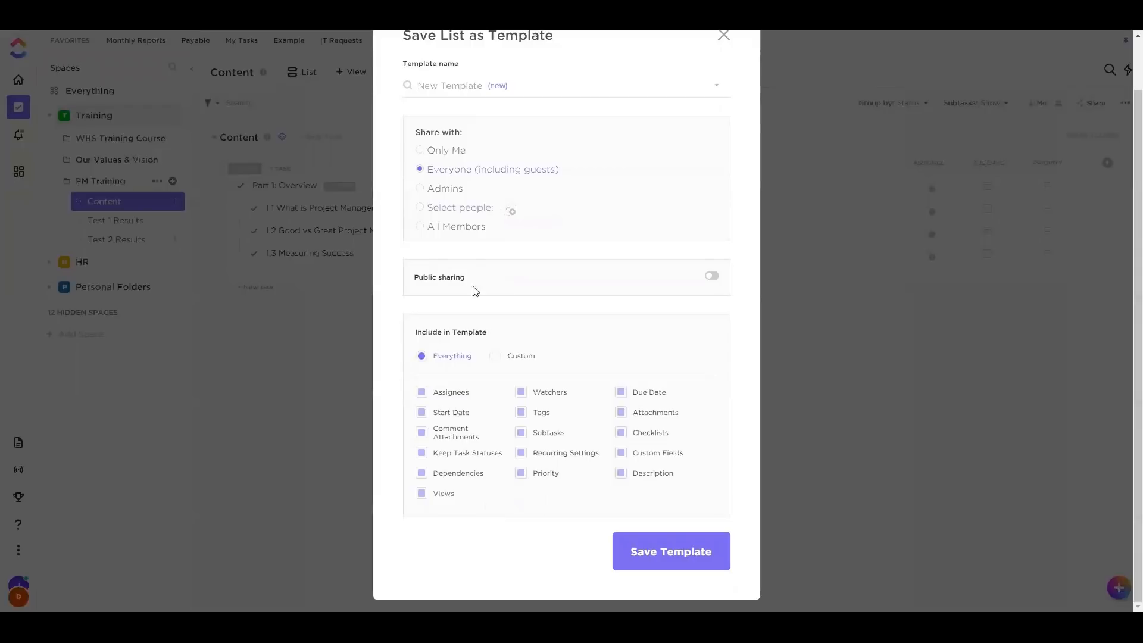
{"action": "left_click_drag", "start_coordinate": [428, 279], "coordinate": [447, 279]}
{"action": "left_click", "coordinate": [448, 279]}
Set the template contents to include Everything and save the template
{"action": "left_click", "coordinate": [422, 392]}
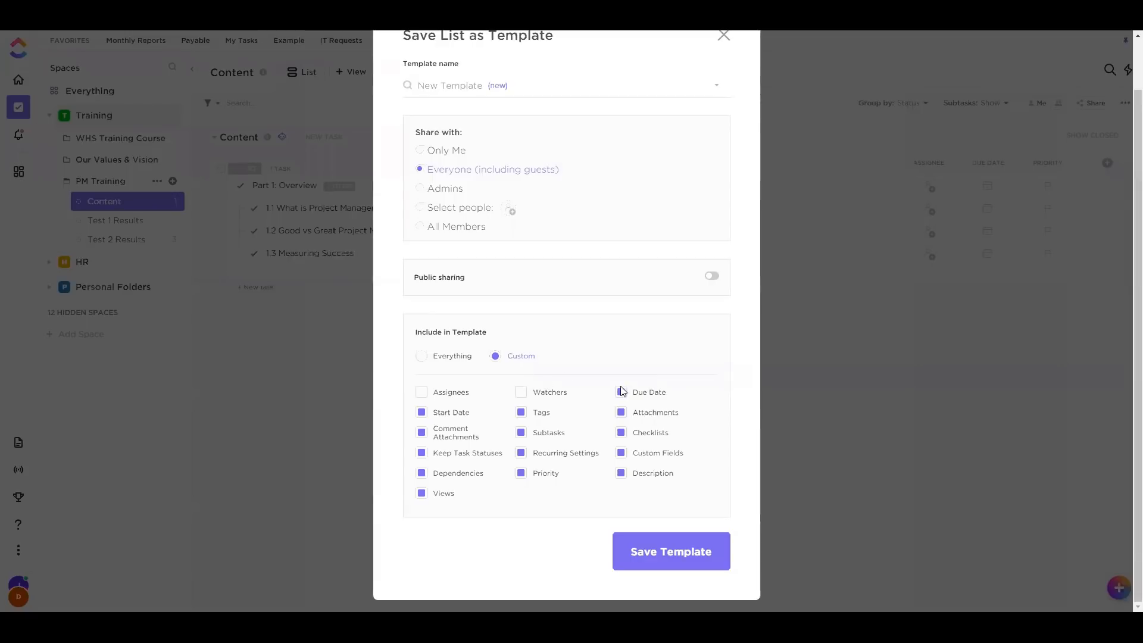
{"action": "left_click", "coordinate": [457, 357]}
{"action": "left_click", "coordinate": [494, 357]}
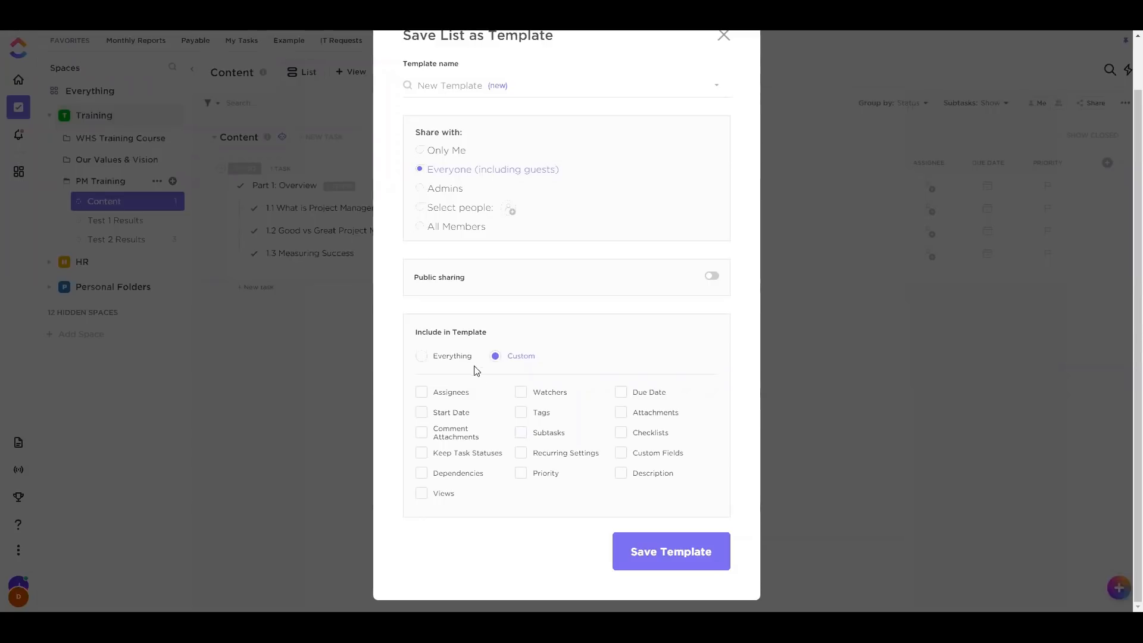
{"action": "left_click", "coordinate": [434, 356]}
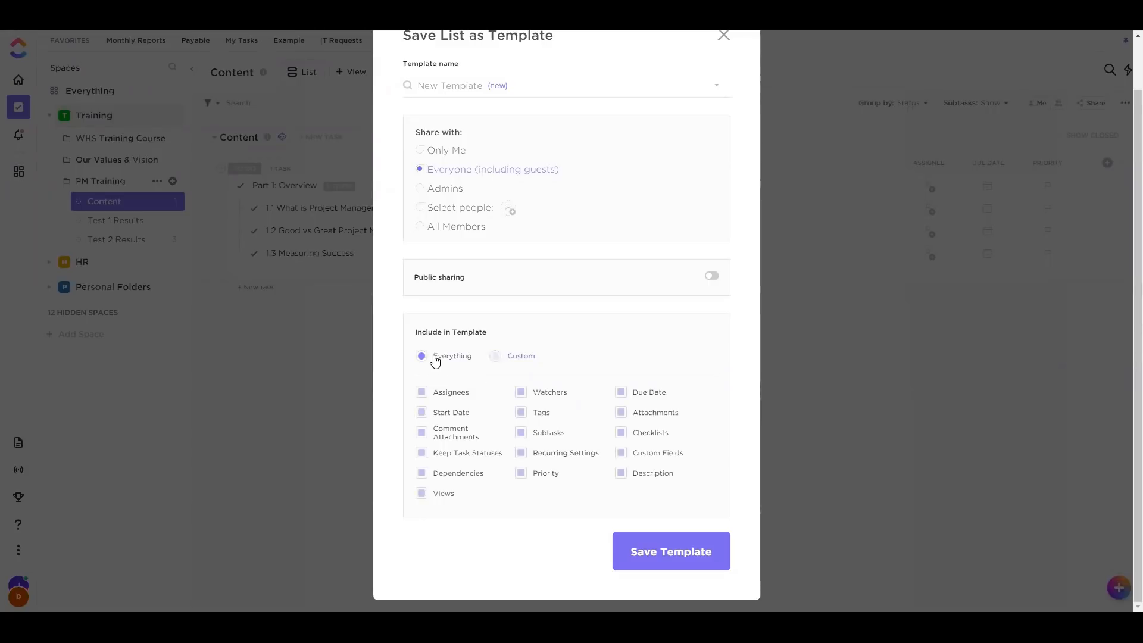
{"action": "left_click", "coordinate": [669, 558]}
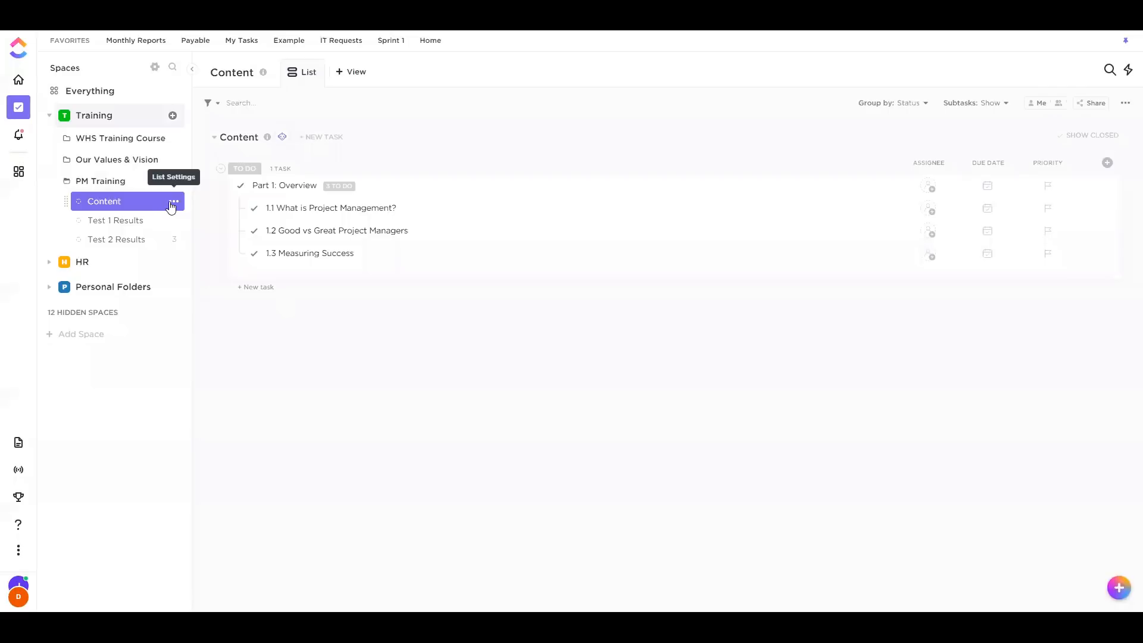
{"action": "left_click", "coordinate": [174, 202]}
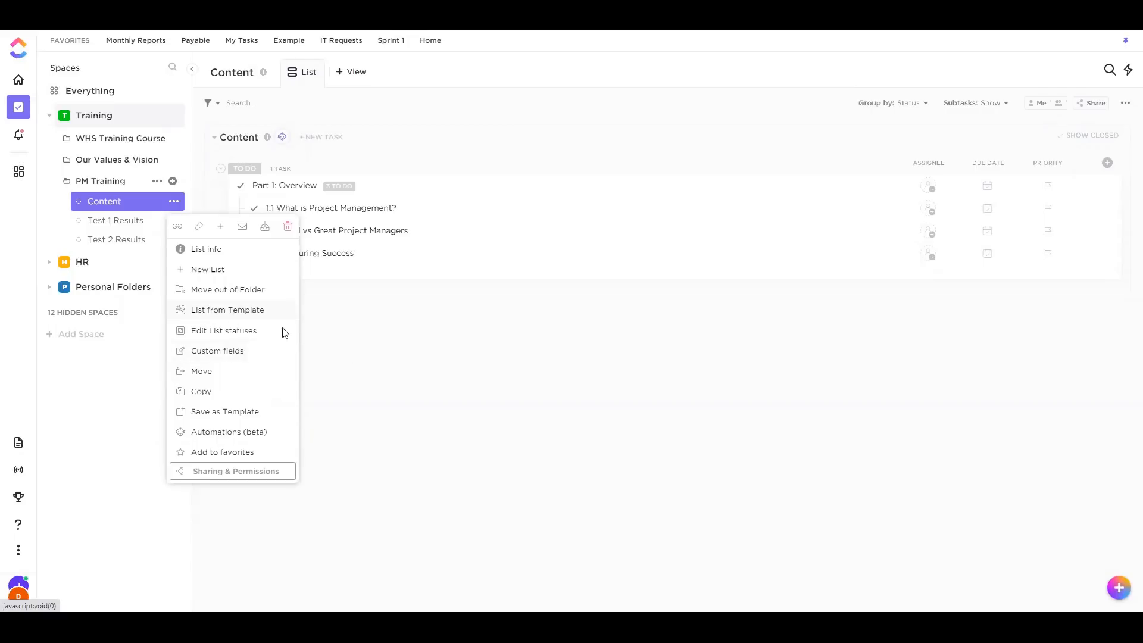
{"action": "left_click", "coordinate": [369, 371]}
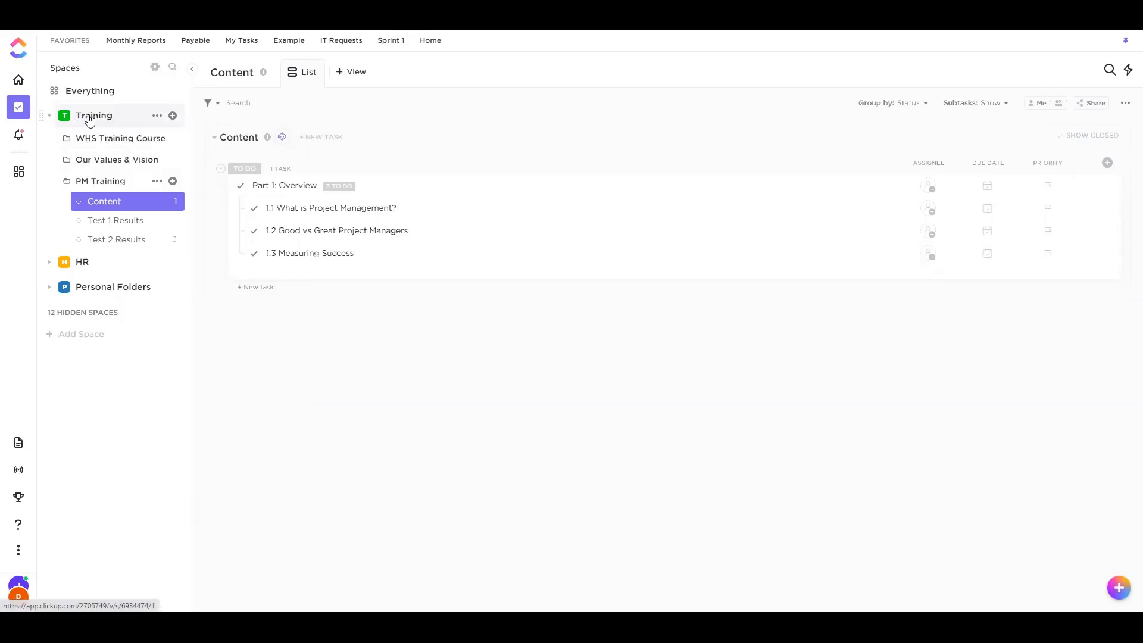
{"action": "left_click", "coordinate": [173, 116]}
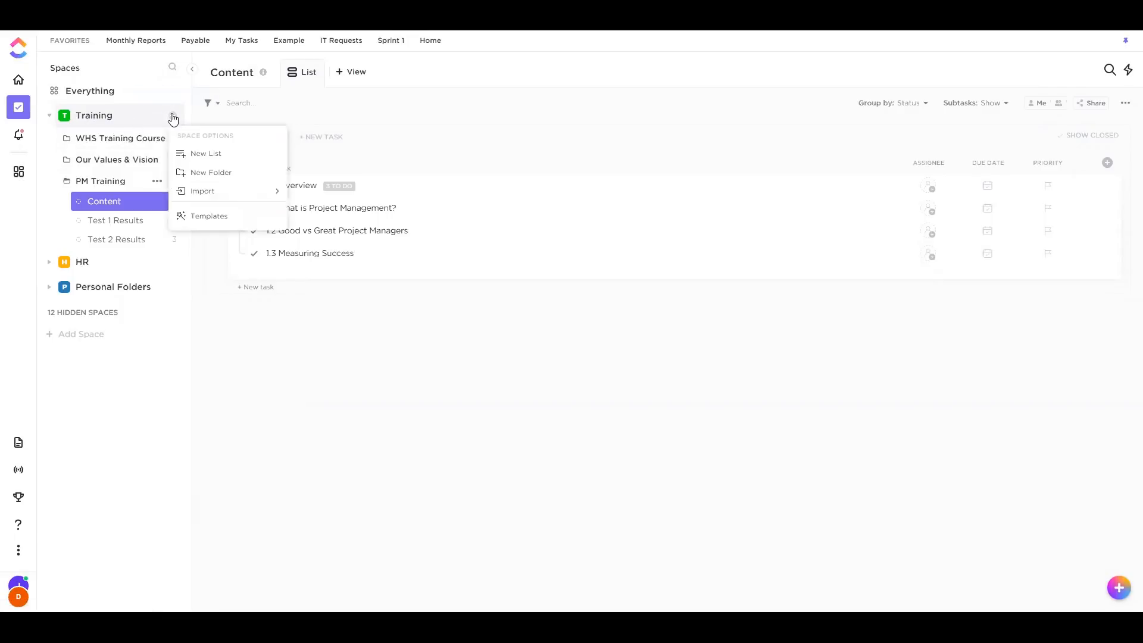
{"action": "left_click", "coordinate": [217, 218]}
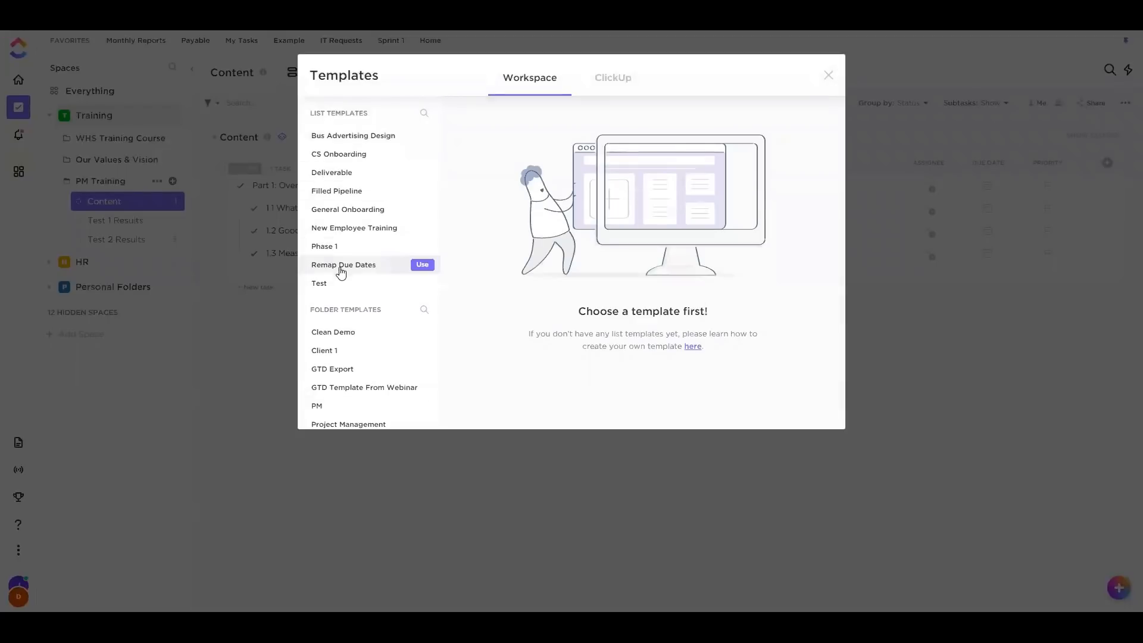
{"action": "scroll", "coordinate": [371, 218], "scroll_direction": "down", "scroll_amount": 1}
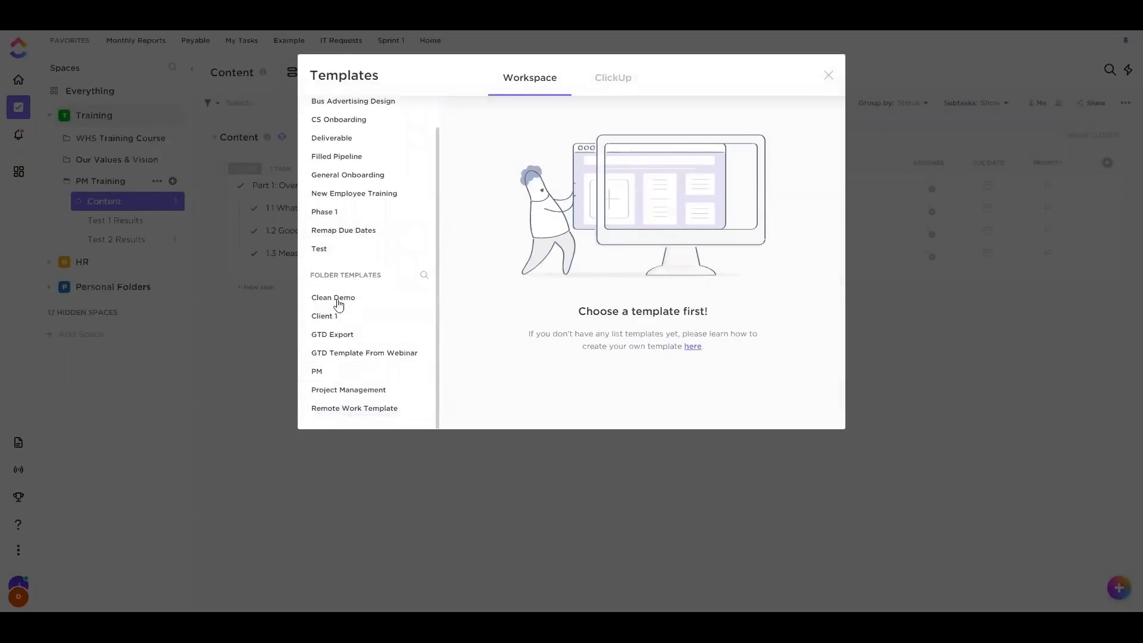
{"action": "scroll", "coordinate": [381, 244], "scroll_direction": "up", "scroll_amount": 1}
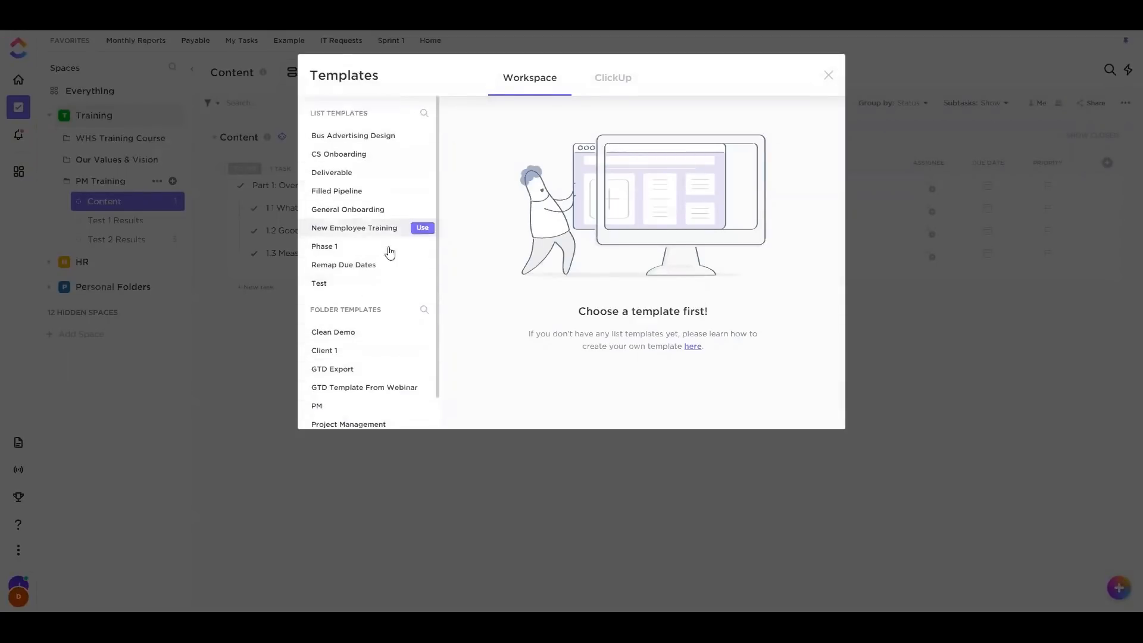
{"action": "left_click", "coordinate": [618, 77]}
{"action": "scroll", "coordinate": [344, 199], "scroll_direction": "down", "scroll_amount": 5}
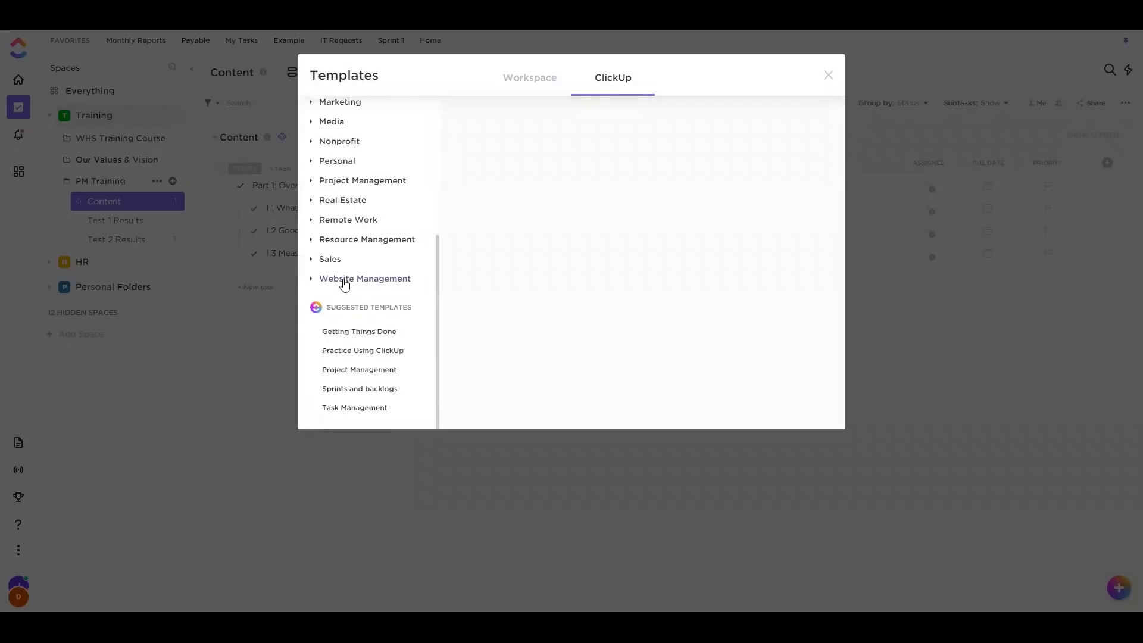
{"action": "scroll", "coordinate": [347, 283], "scroll_direction": "up", "scroll_amount": 5}
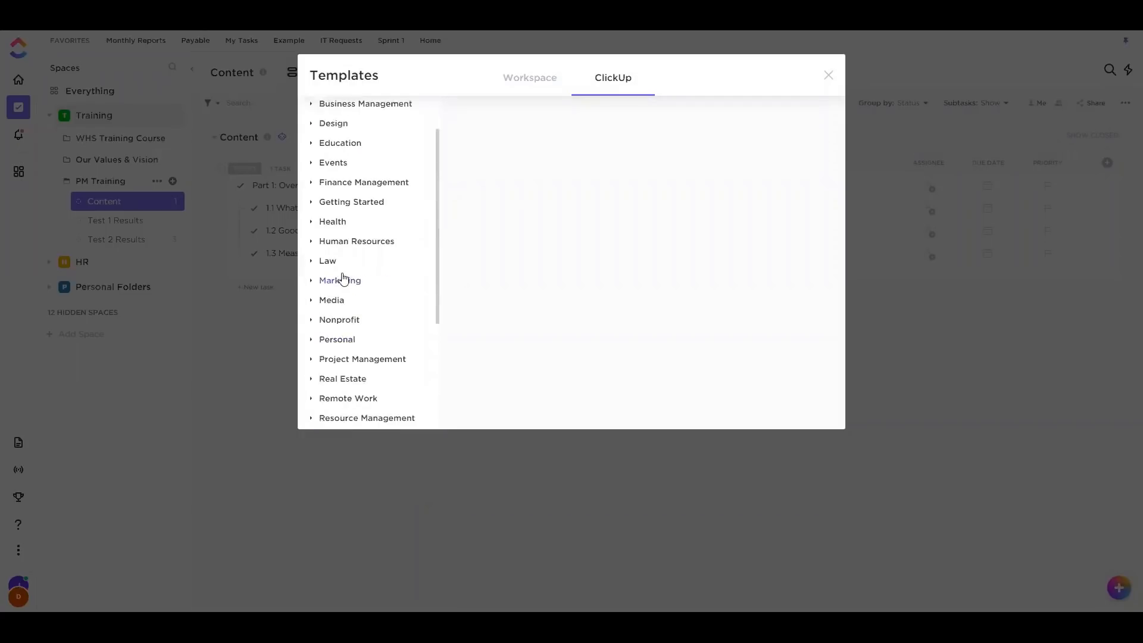
{"action": "left_click", "coordinate": [829, 76]}
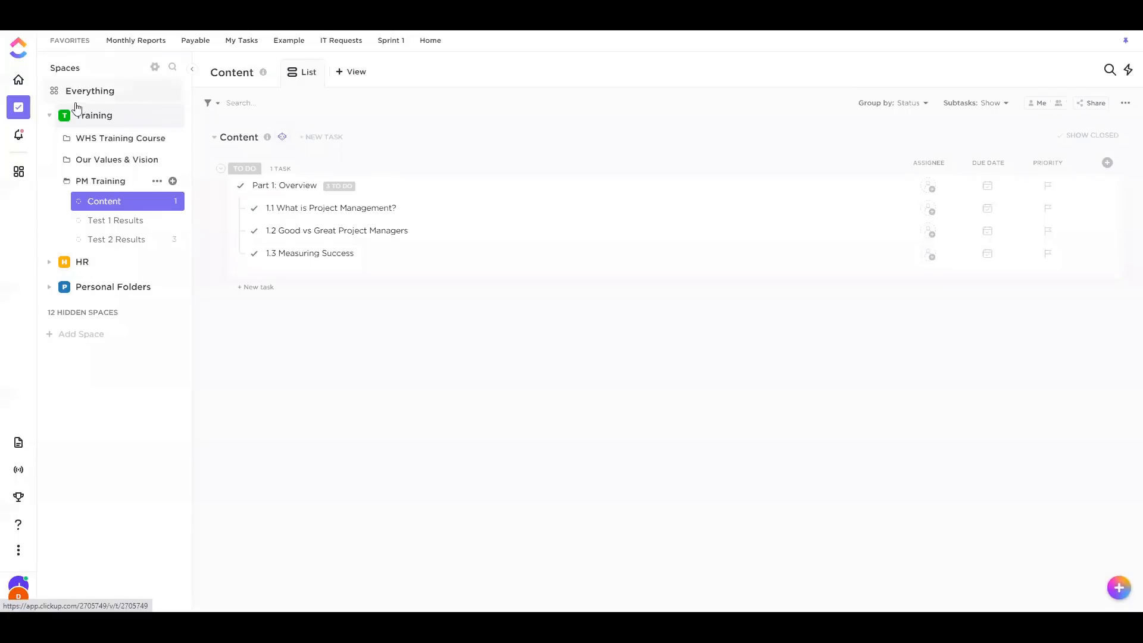
Collapse Training and open the HR space's Onboarding folder and Onboarding list
{"action": "left_click", "coordinate": [71, 115]}
{"action": "left_click", "coordinate": [78, 144]}
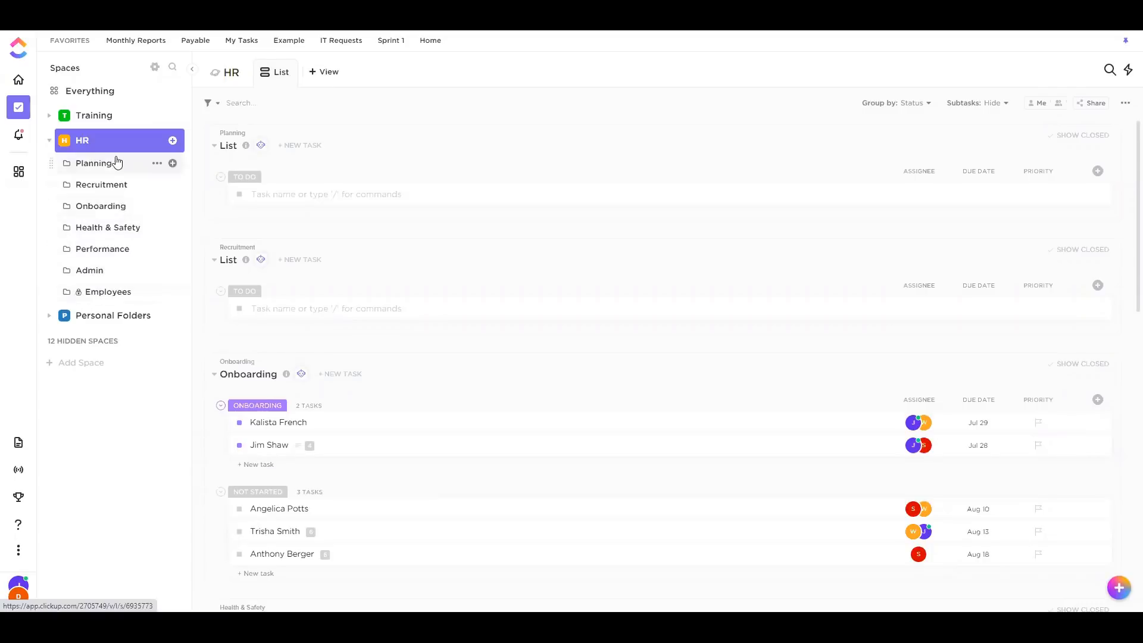
{"action": "left_click", "coordinate": [112, 213]}
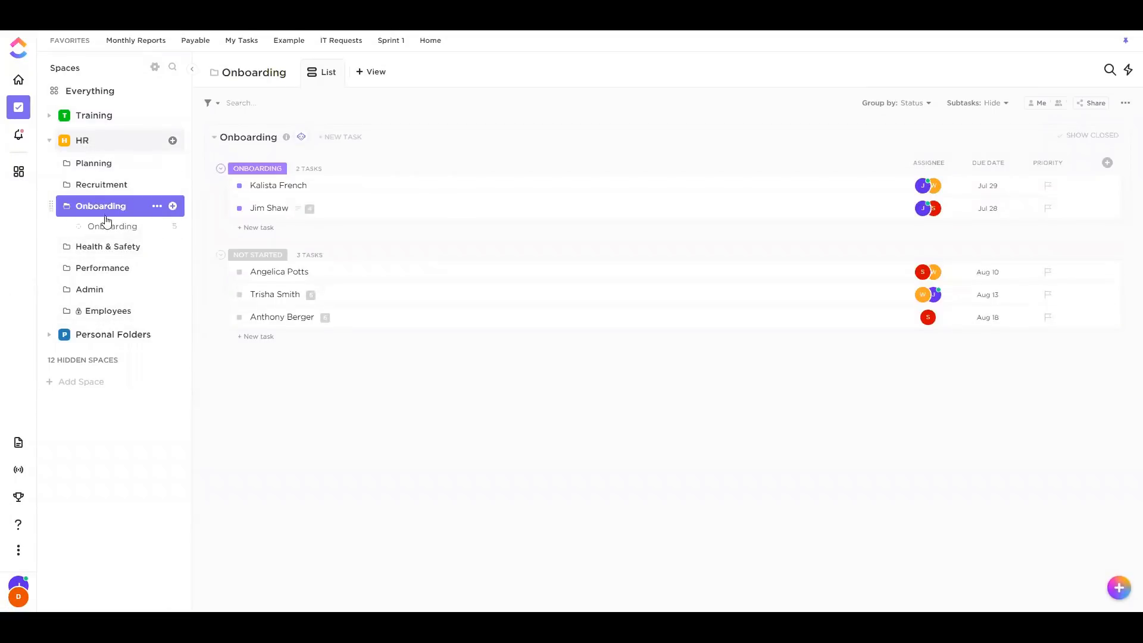
{"action": "left_click", "coordinate": [119, 231]}
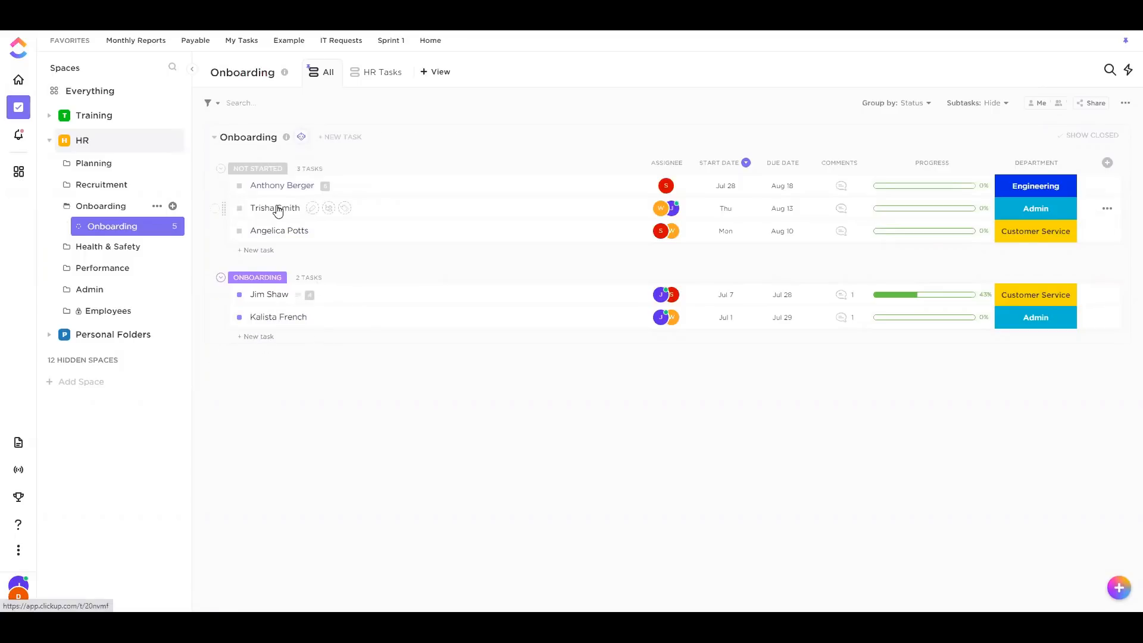
Expand the first new hire's six subtasks, open the task, and assign a colleague to Coffee with the CEO
{"action": "left_click", "coordinate": [325, 187]}
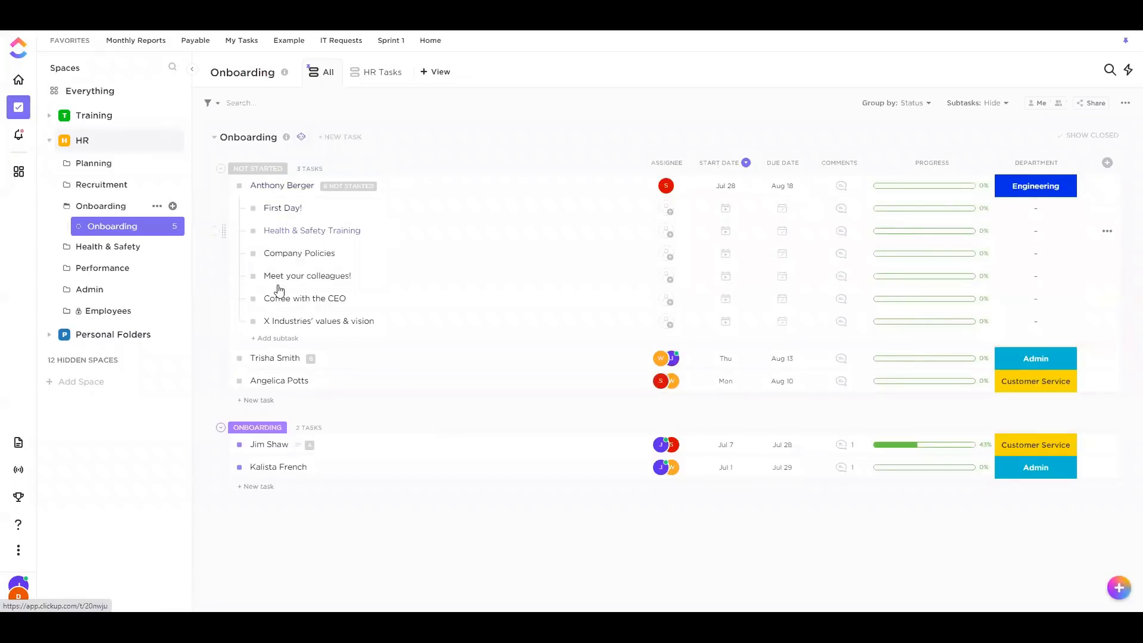
{"action": "left_click", "coordinate": [351, 187]}
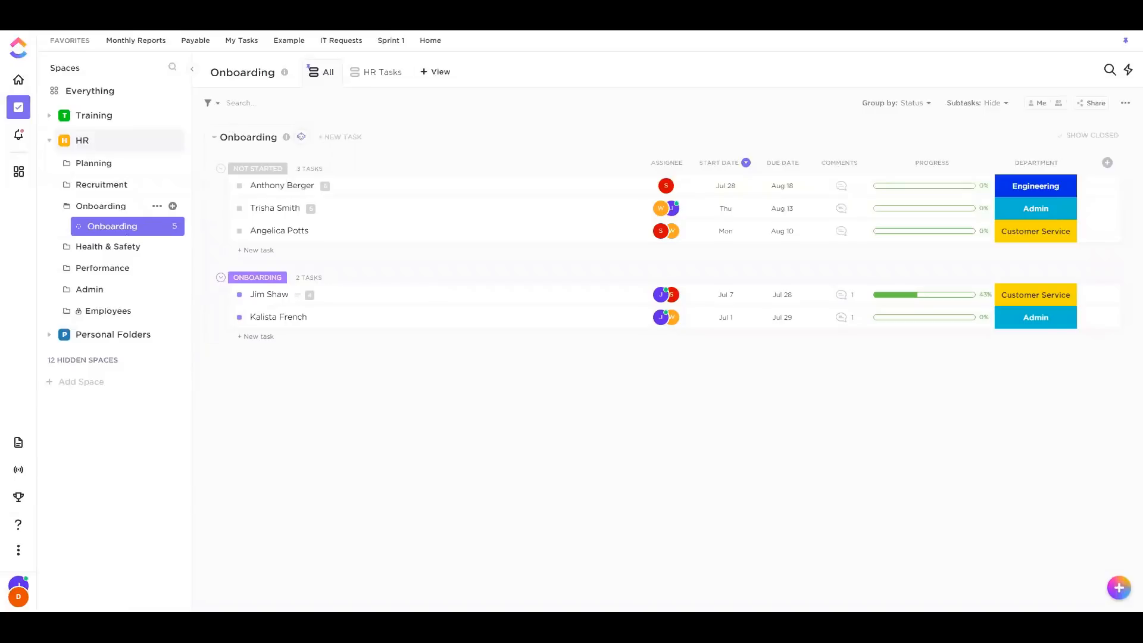
{"action": "left_click", "coordinate": [327, 187]}
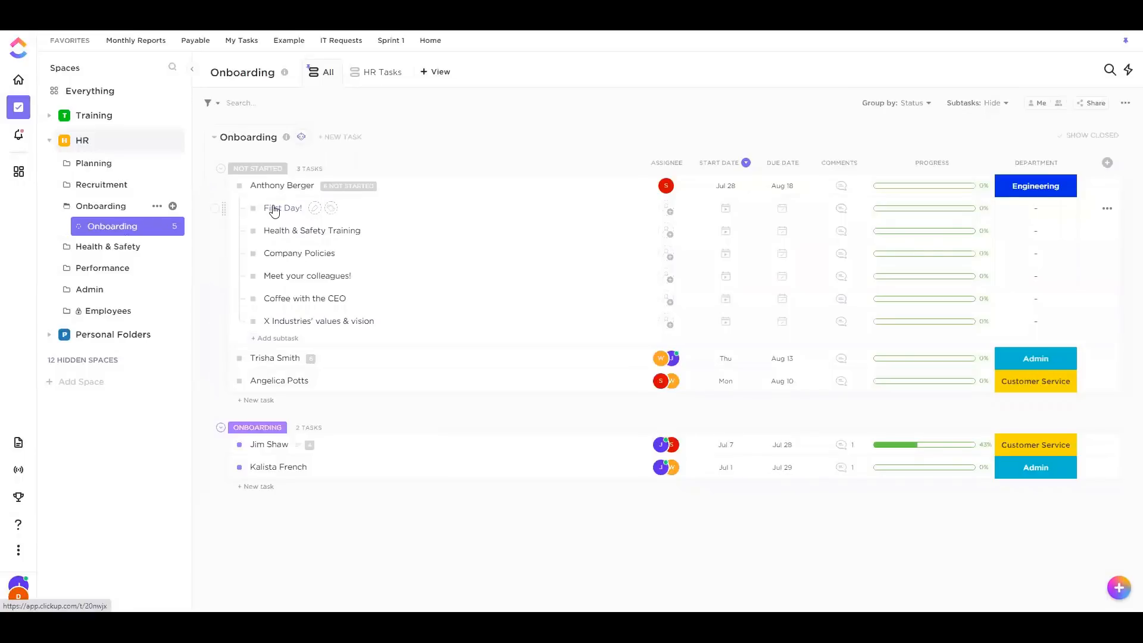
{"action": "left_click", "coordinate": [284, 189]}
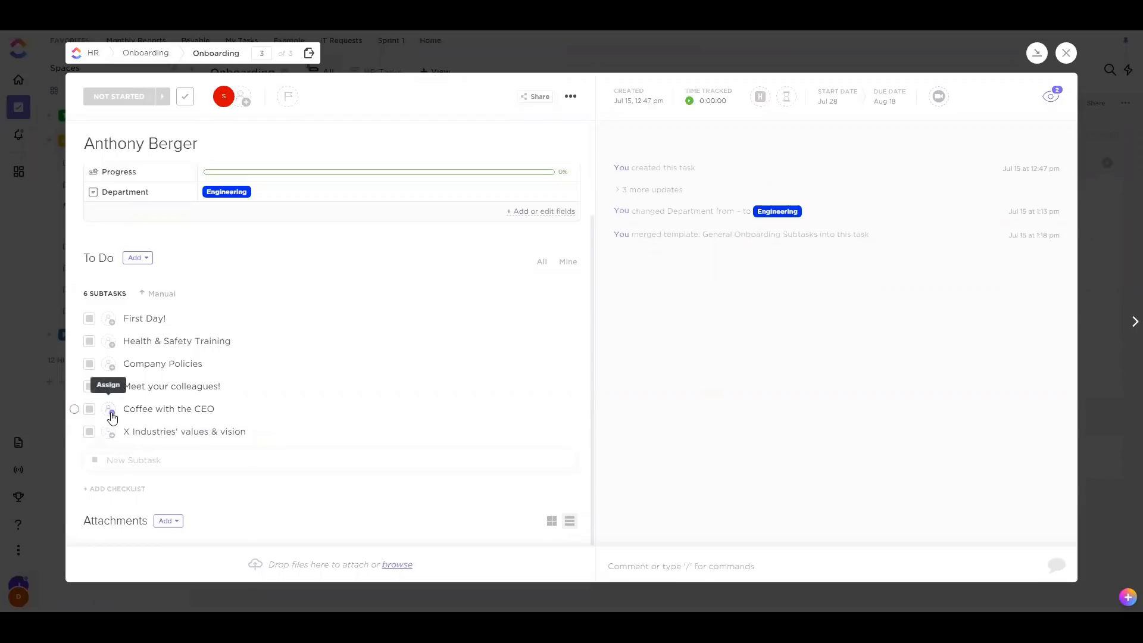
{"action": "left_click", "coordinate": [110, 411]}
{"action": "left_click", "coordinate": [143, 450]}
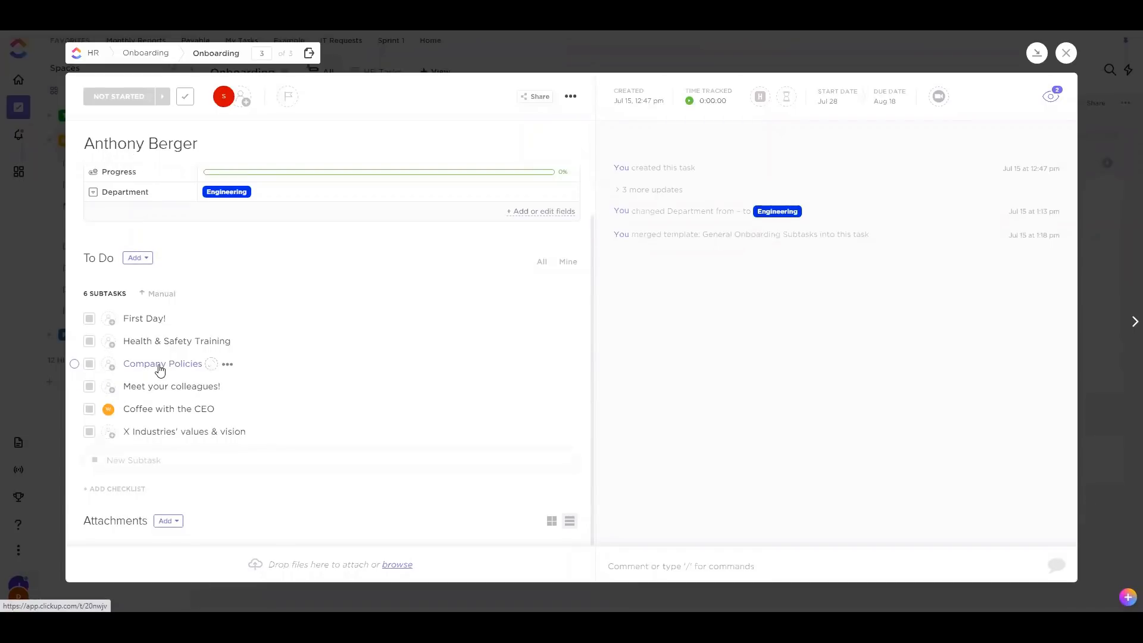
Close the new hire's task and switch the list to the HR Tasks view
{"action": "scroll", "coordinate": [205, 365], "scroll_direction": "up", "scroll_amount": 1}
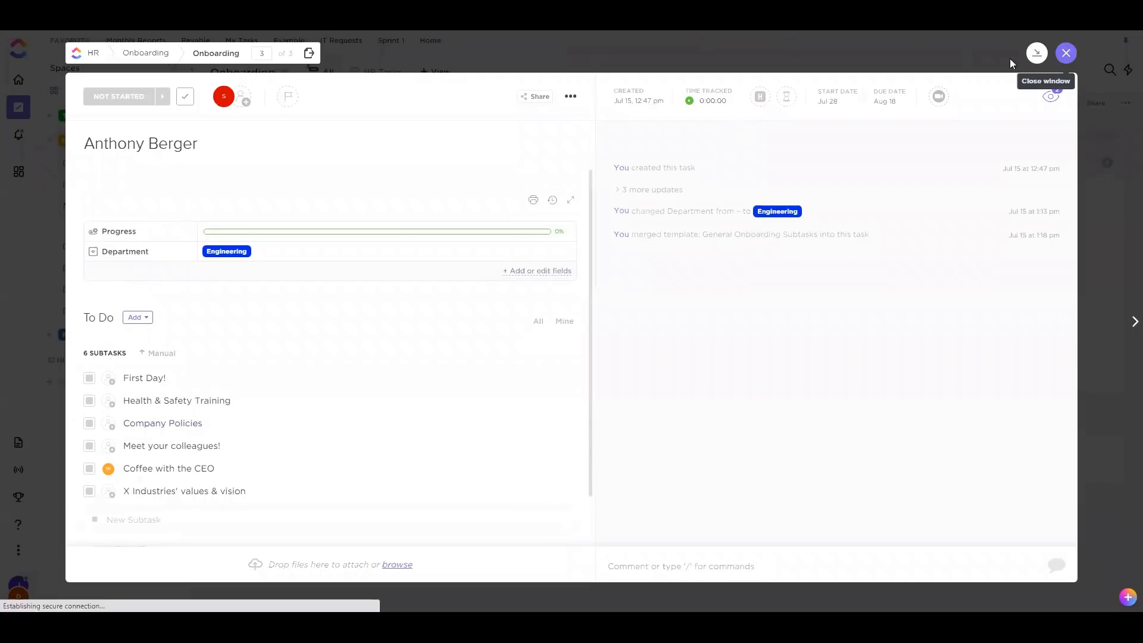
{"action": "left_click", "coordinate": [1066, 52]}
{"action": "left_click", "coordinate": [372, 74]}
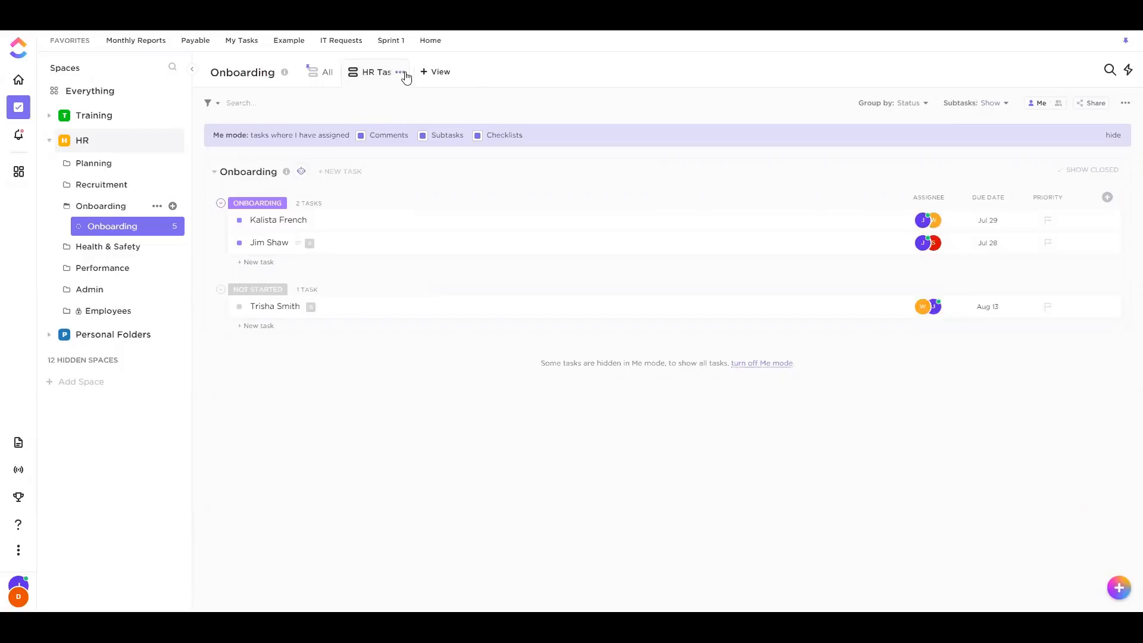
Expand another new hire's subtasks and assign Health & Safety Training to a teammate
{"action": "left_click", "coordinate": [400, 72]}
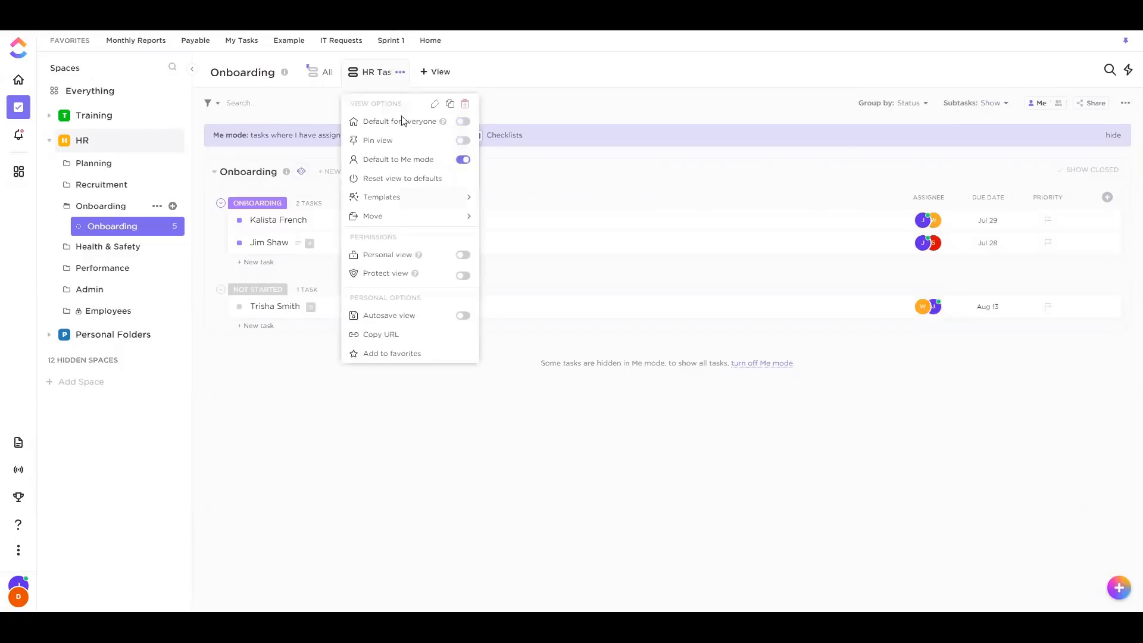
{"action": "left_click", "coordinate": [557, 161]}
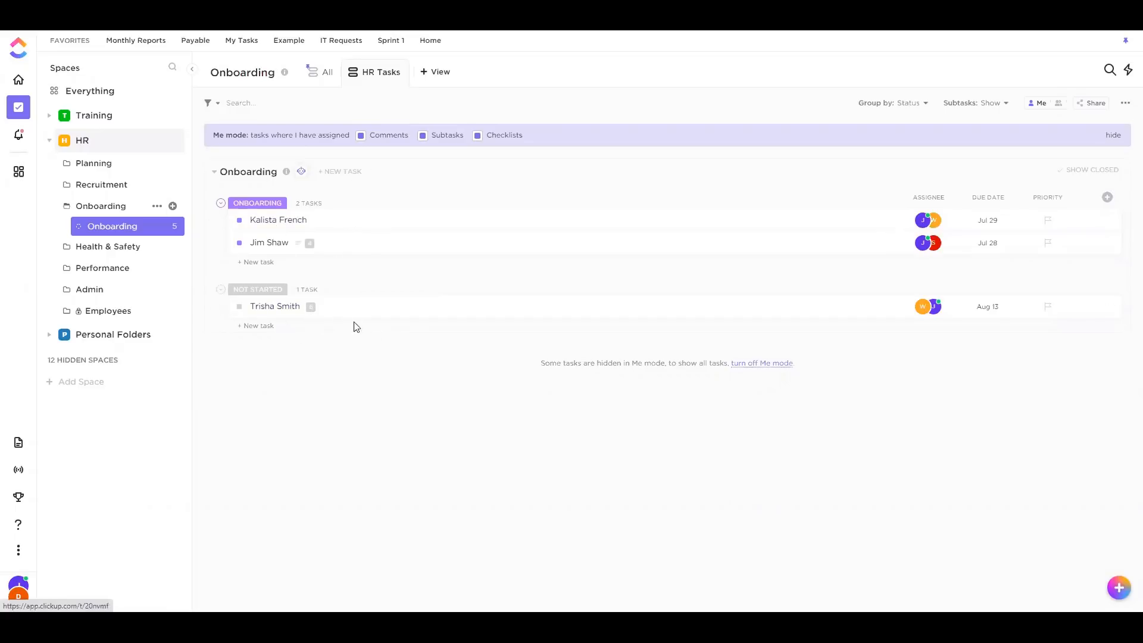
{"action": "left_click", "coordinate": [313, 310]}
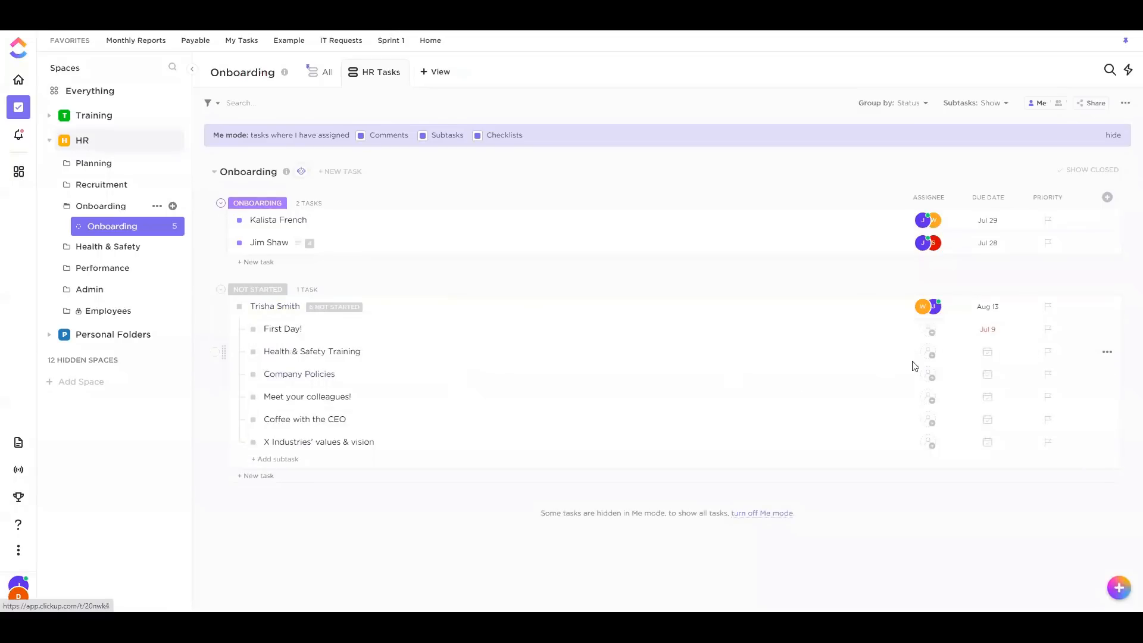
{"action": "left_click", "coordinate": [927, 352]}
{"action": "left_click", "coordinate": [977, 426]}
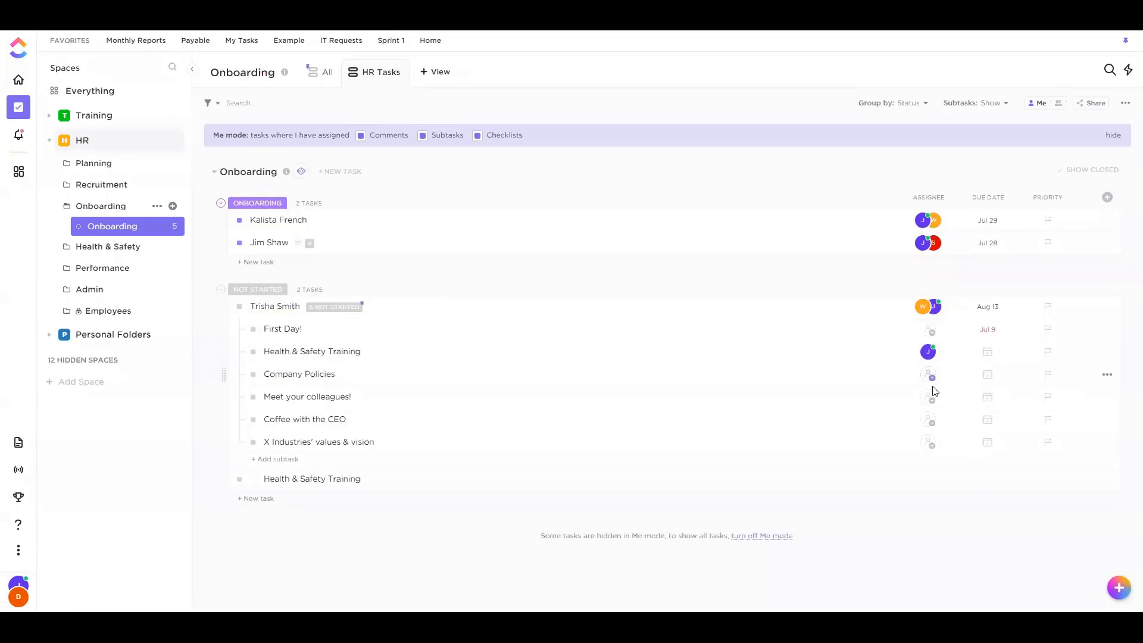
Assign Meet your colleagues! to the same teammate, collapse the subtasks, and return to the All view
{"action": "left_click", "coordinate": [931, 396]}
{"action": "left_click", "coordinate": [952, 431]}
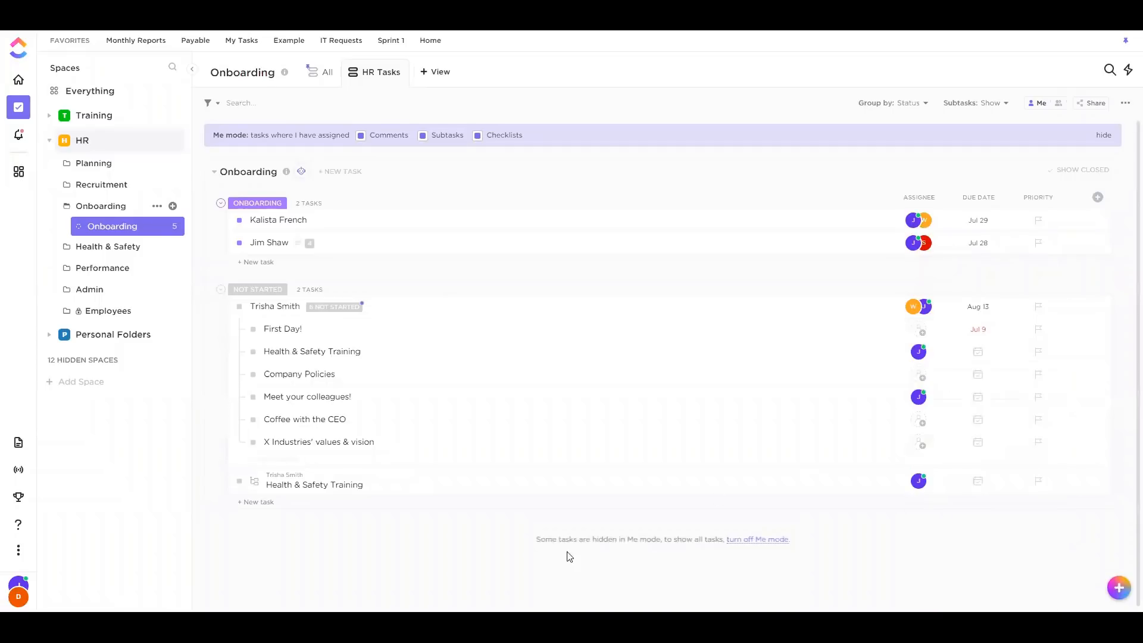
{"action": "left_click", "coordinate": [330, 307]}
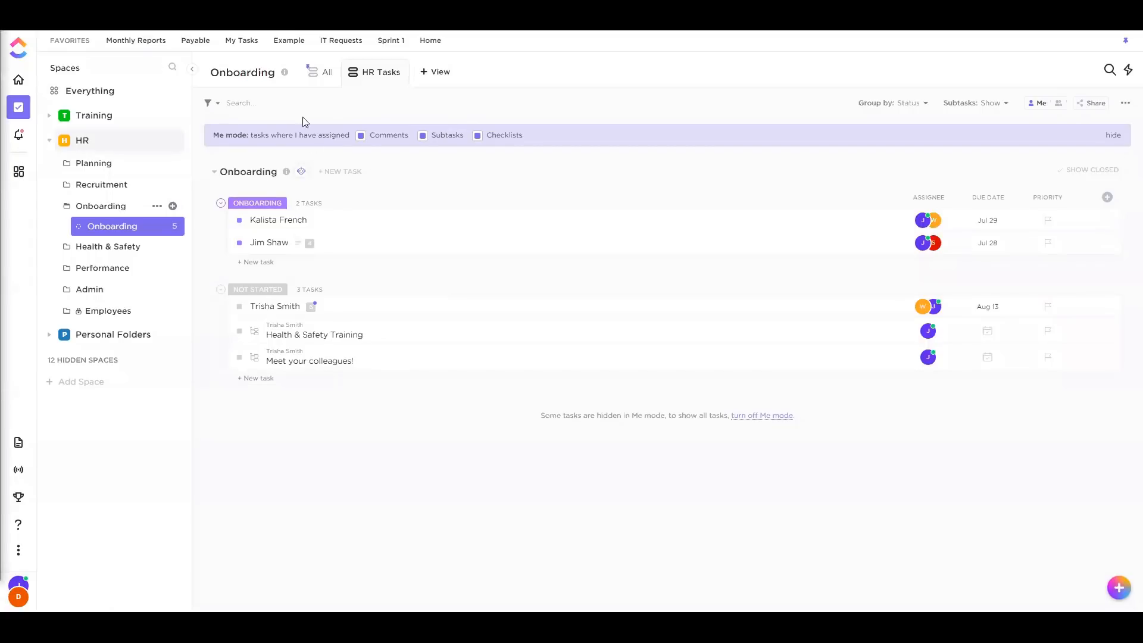
{"action": "left_click", "coordinate": [325, 71]}
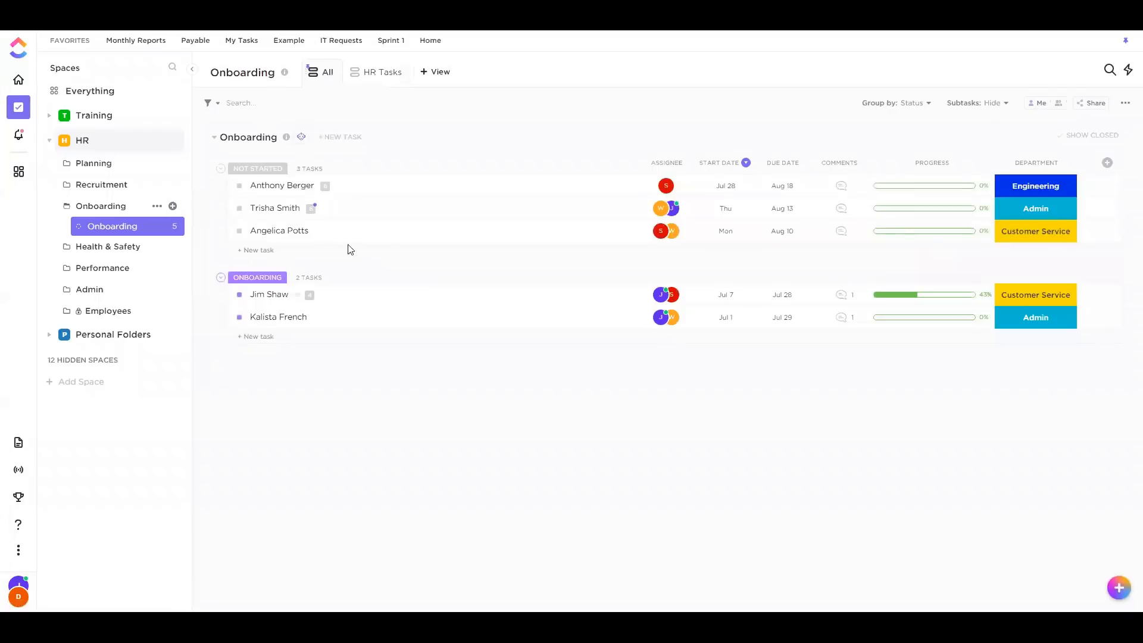
Add a default-named checklist to the first new hire's task, then open its Health & Safety Training subtask
{"action": "left_click", "coordinate": [272, 189]}
{"action": "scroll", "coordinate": [206, 431], "scroll_direction": "down", "scroll_amount": 2}
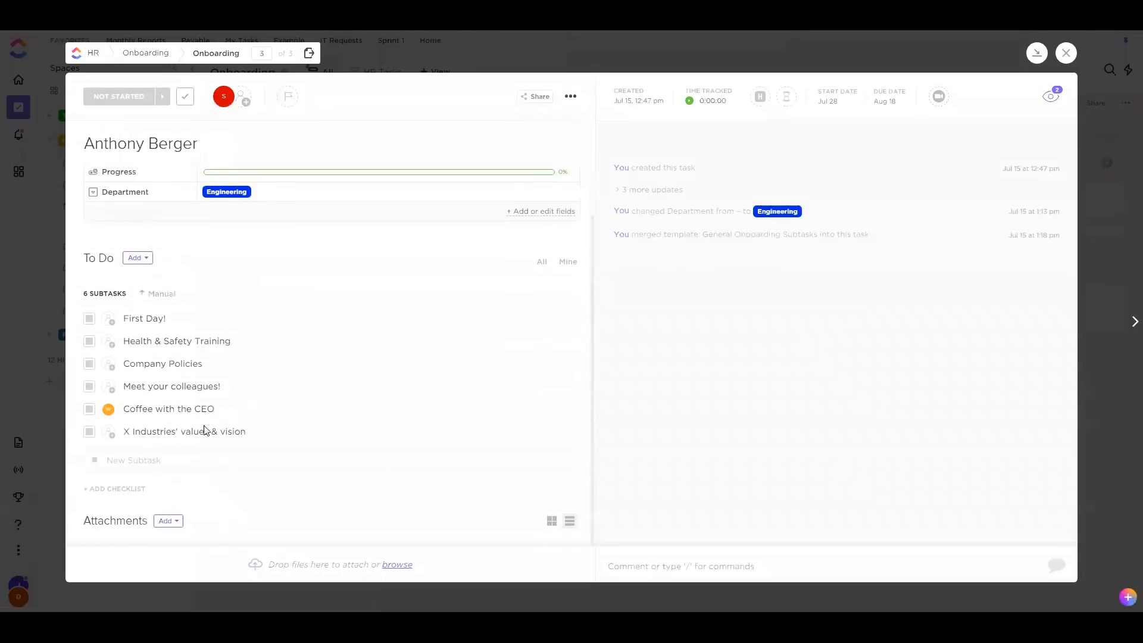
{"action": "left_click", "coordinate": [119, 488]}
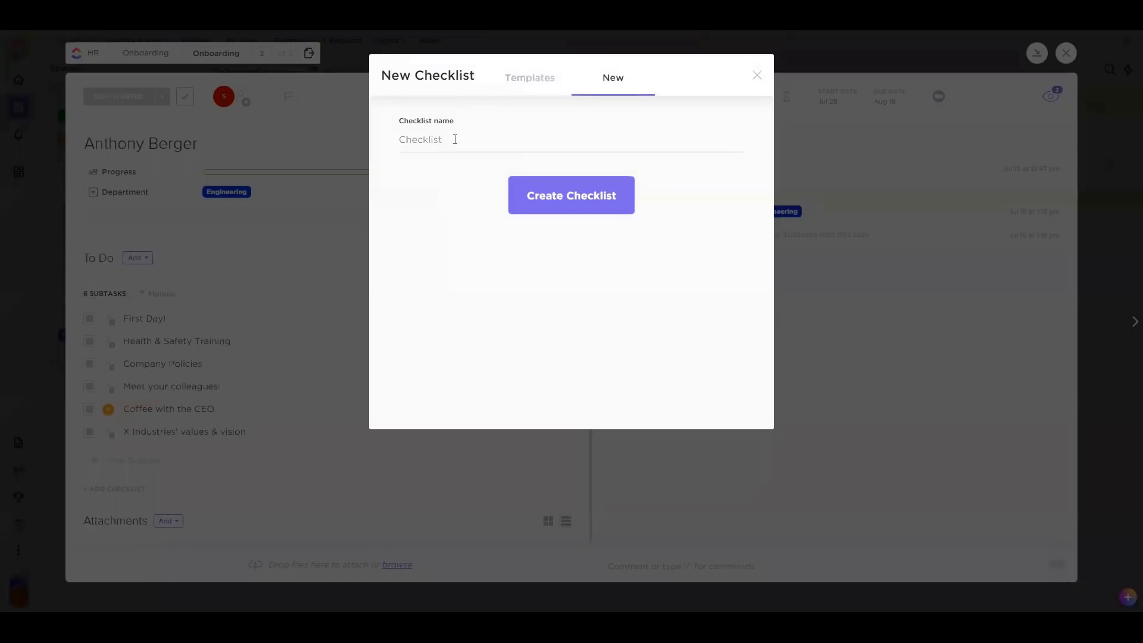
{"action": "left_click", "coordinate": [543, 182]}
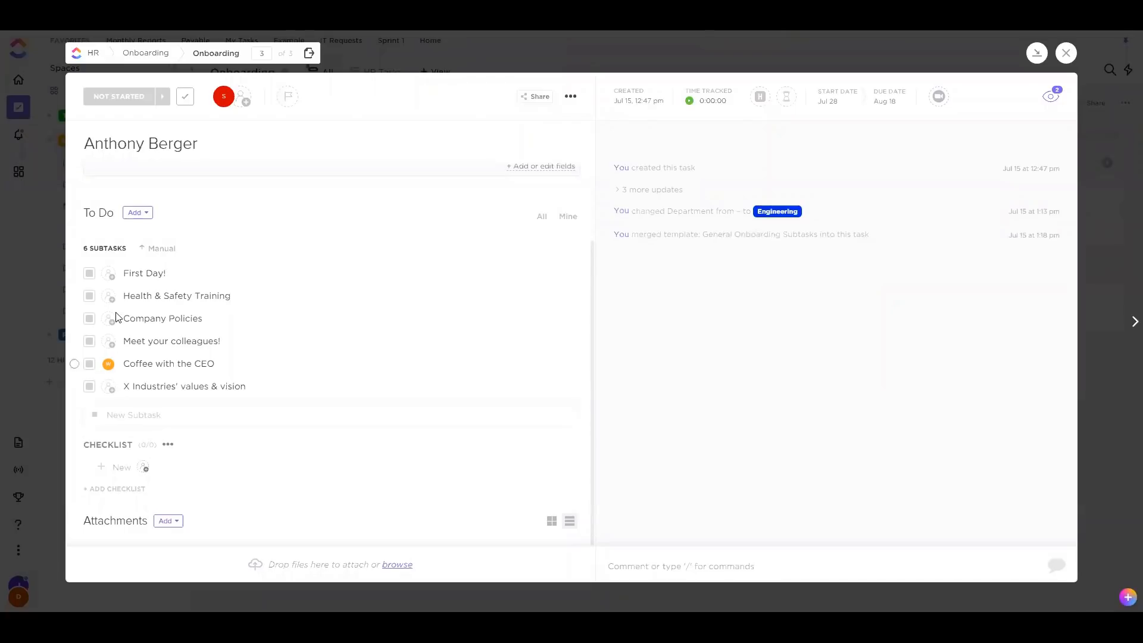
{"action": "left_click", "coordinate": [153, 296]}
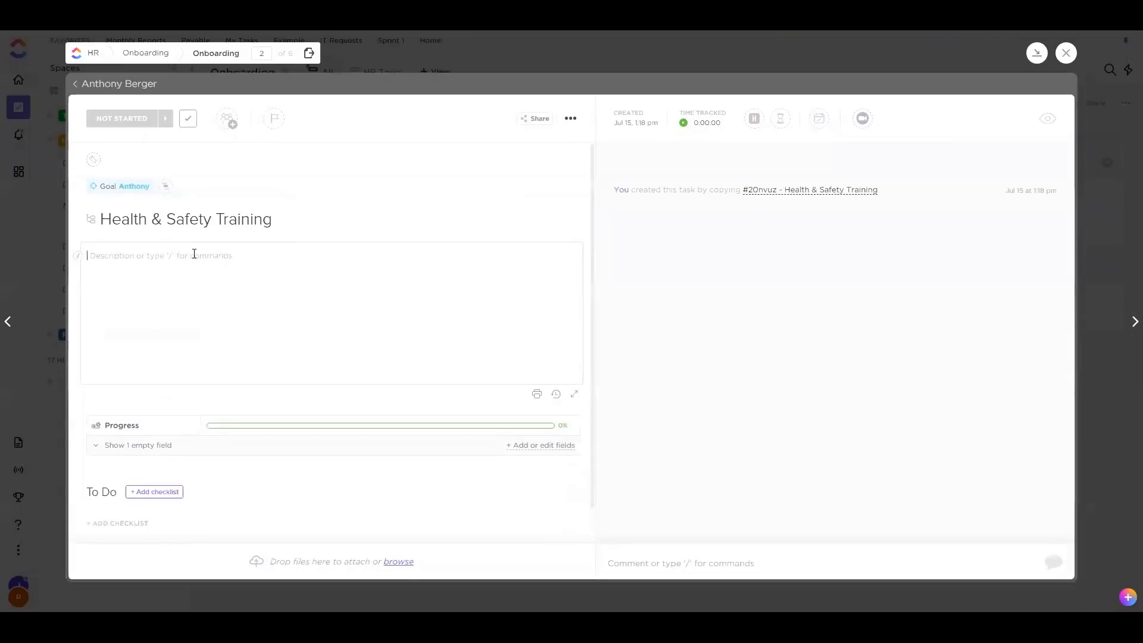
Add several blank lines to the Health & Safety Training description, then go back to the parent task
{"action": "key", "text": "Return"}
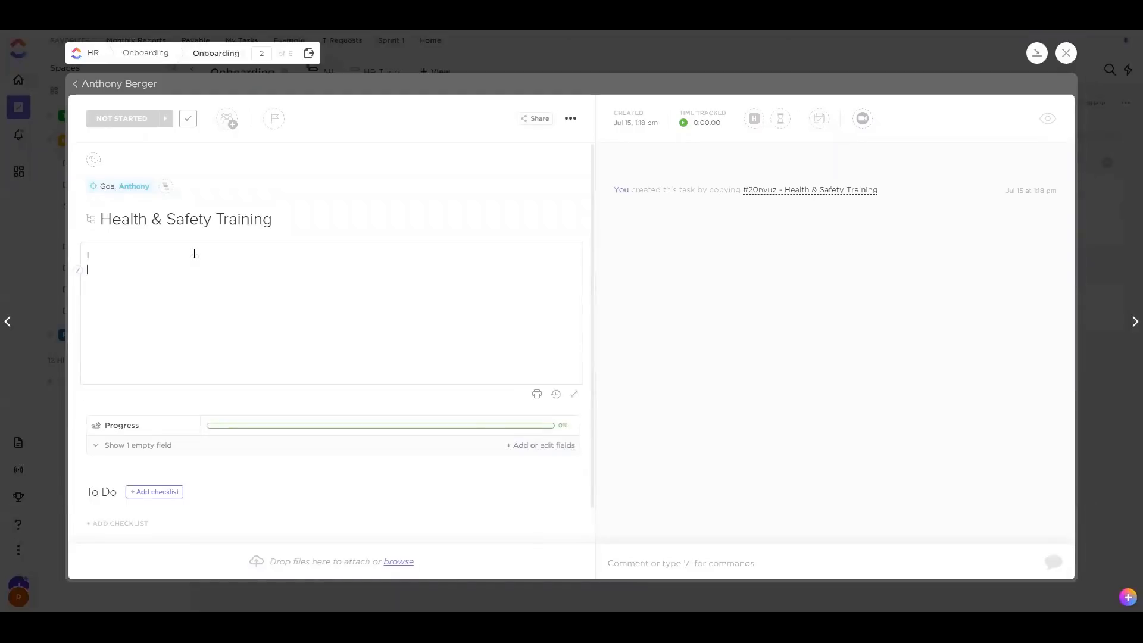
{"action": "key", "text": "Return"}
{"action": "key", "text": "Return"}
{"action": "key", "text": "Return"}
{"action": "key", "text": "Return"}
{"action": "key", "text": "Return"}
{"action": "key", "text": "Return"}
{"action": "key", "text": "Return"}
{"action": "key", "text": "Return"}
{"action": "key", "text": "Return"}
{"action": "key", "text": "Return"}
{"action": "key", "text": "Return"}
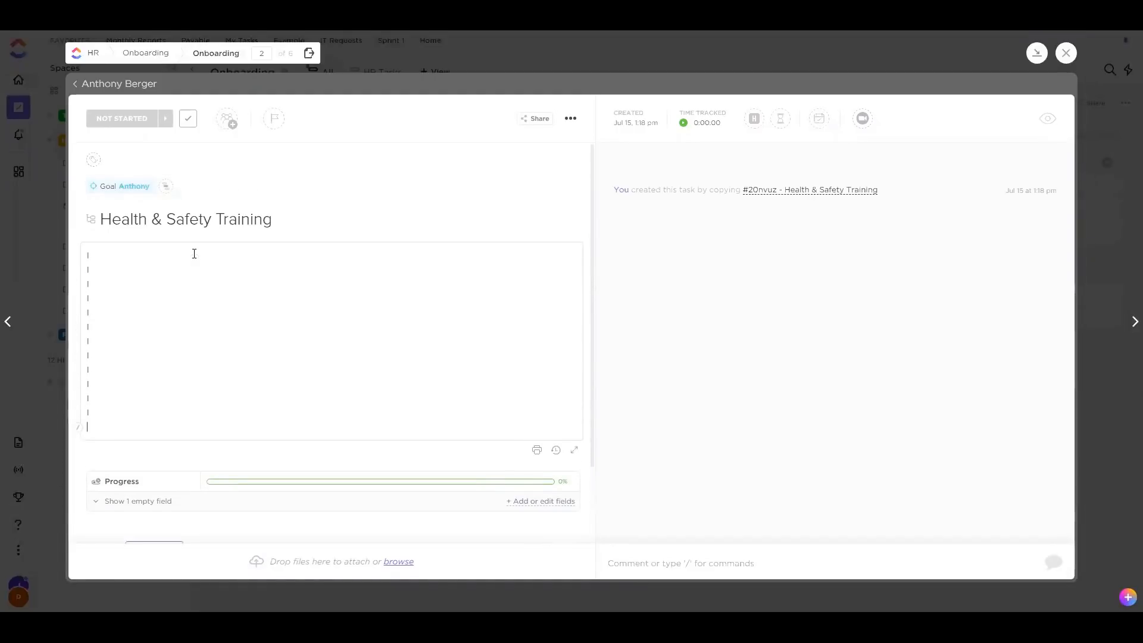
{"action": "key", "text": "Return"}
{"action": "key", "text": "Return"}
{"action": "key", "text": "Return"}
{"action": "key", "text": "Return"}
{"action": "key", "text": "Return"}
{"action": "key", "text": "Return"}
{"action": "key", "text": "Return"}
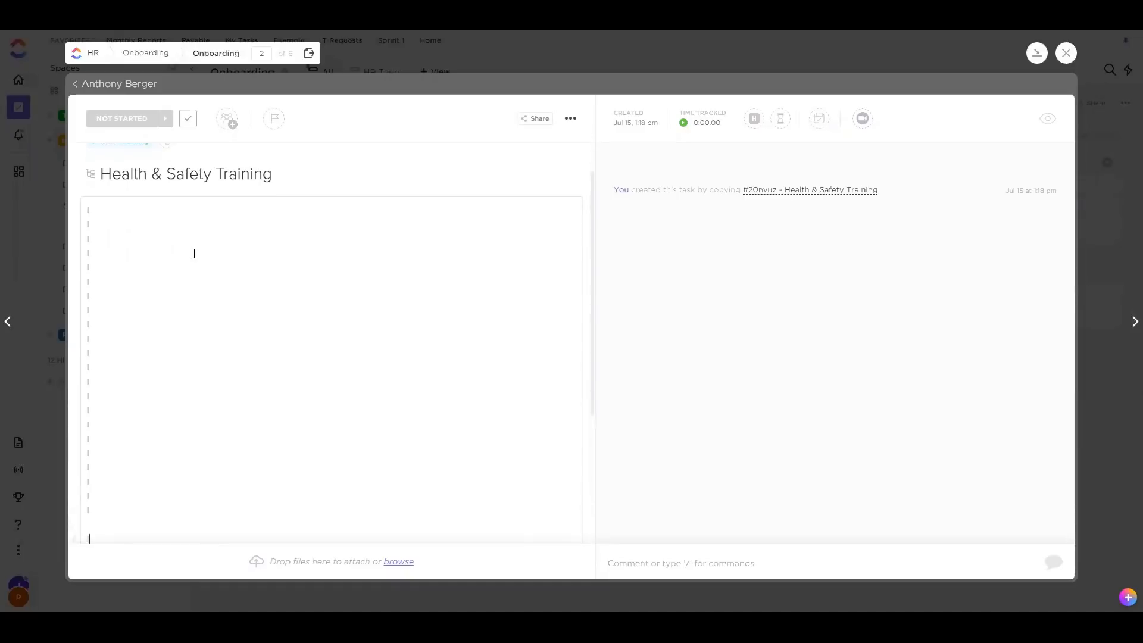
{"action": "scroll", "coordinate": [250, 261], "scroll_direction": "down", "scroll_amount": 2}
{"action": "scroll", "coordinate": [191, 277], "scroll_direction": "up", "scroll_amount": 2}
{"action": "left_click_drag", "start_coordinate": [100, 225], "coordinate": [191, 426]}
{"action": "left_click", "coordinate": [194, 333]}
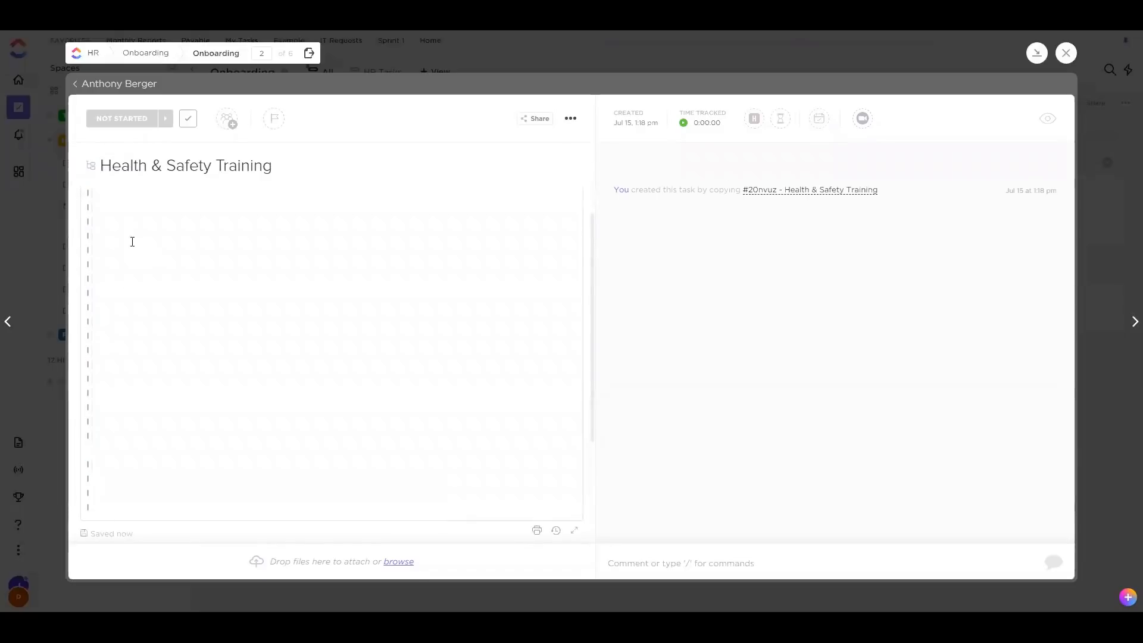
{"action": "left_click", "coordinate": [132, 84]}
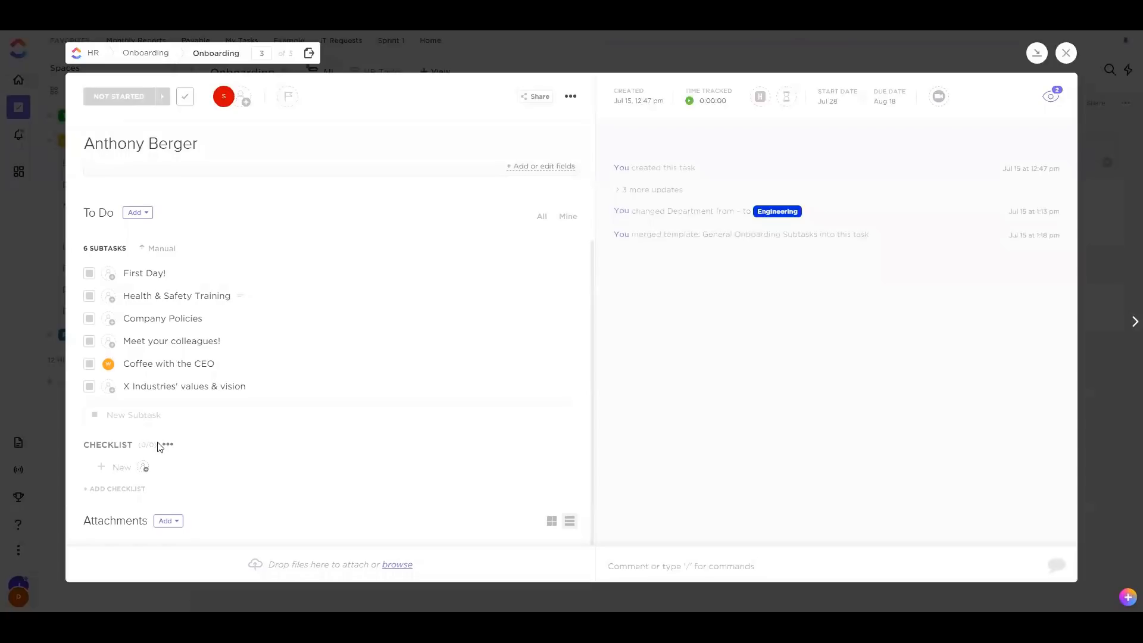
{"action": "type", "text": "www.google.com"}
{"action": "key", "text": "Return"}
{"action": "left_click", "coordinate": [100, 469]}
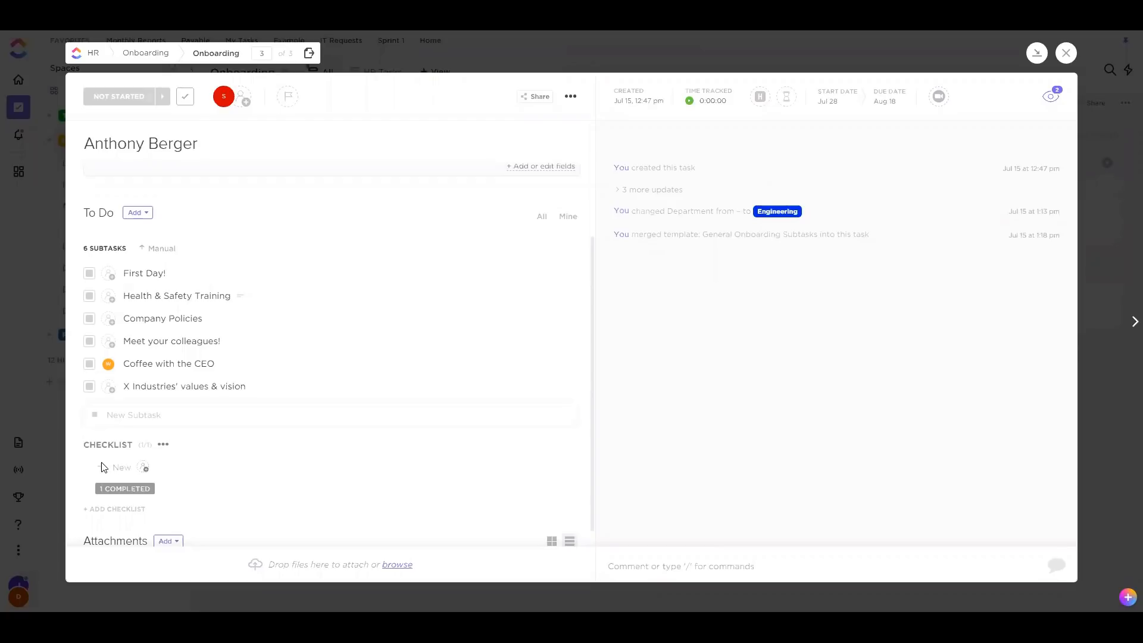
{"action": "left_click_drag", "start_coordinate": [89, 442], "coordinate": [127, 443]}
{"action": "left_click", "coordinate": [128, 443]}
{"action": "left_click", "coordinate": [1064, 52]}
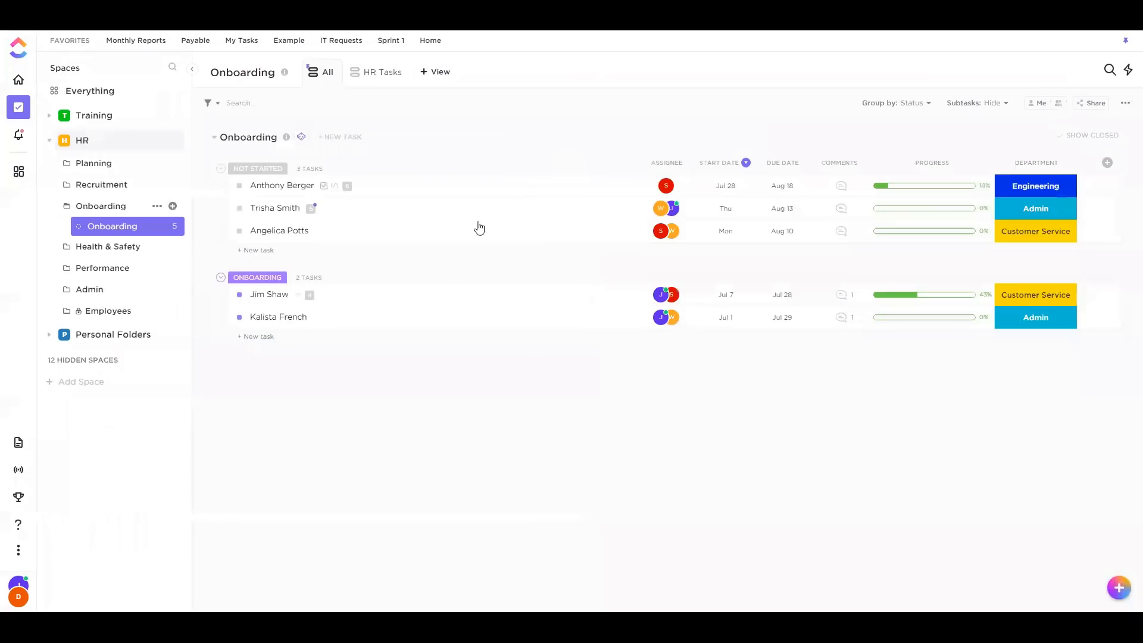
Open another new hire's task and change 'but' to 'by' in its description
{"action": "left_click", "coordinate": [385, 297]}
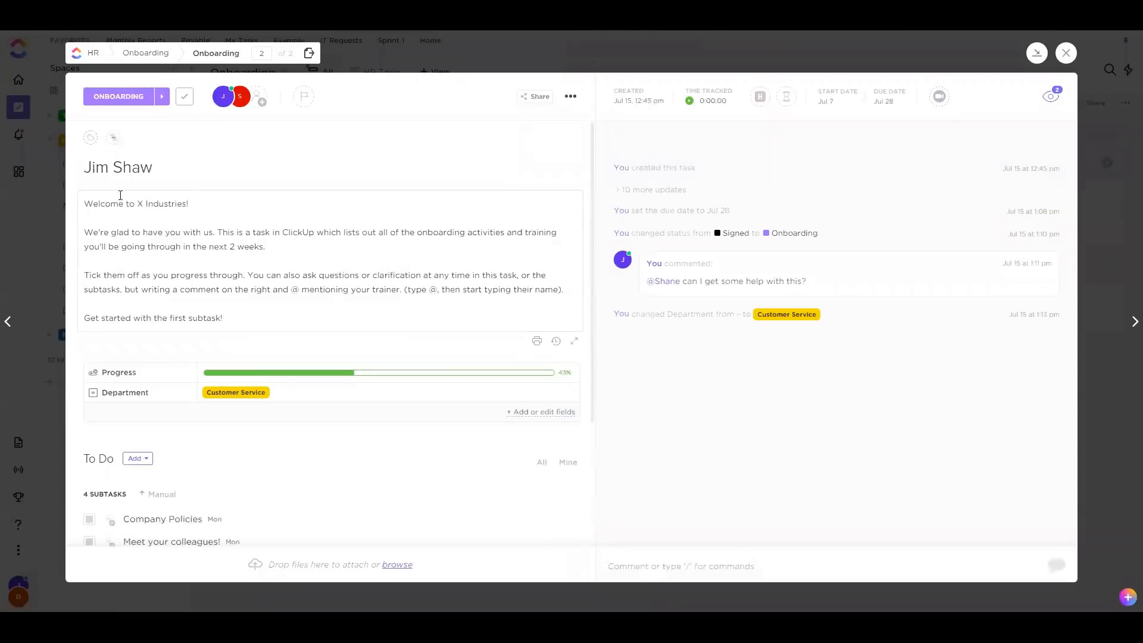
{"action": "left_click_drag", "start_coordinate": [119, 205], "coordinate": [166, 205]}
{"action": "left_click", "coordinate": [125, 273]}
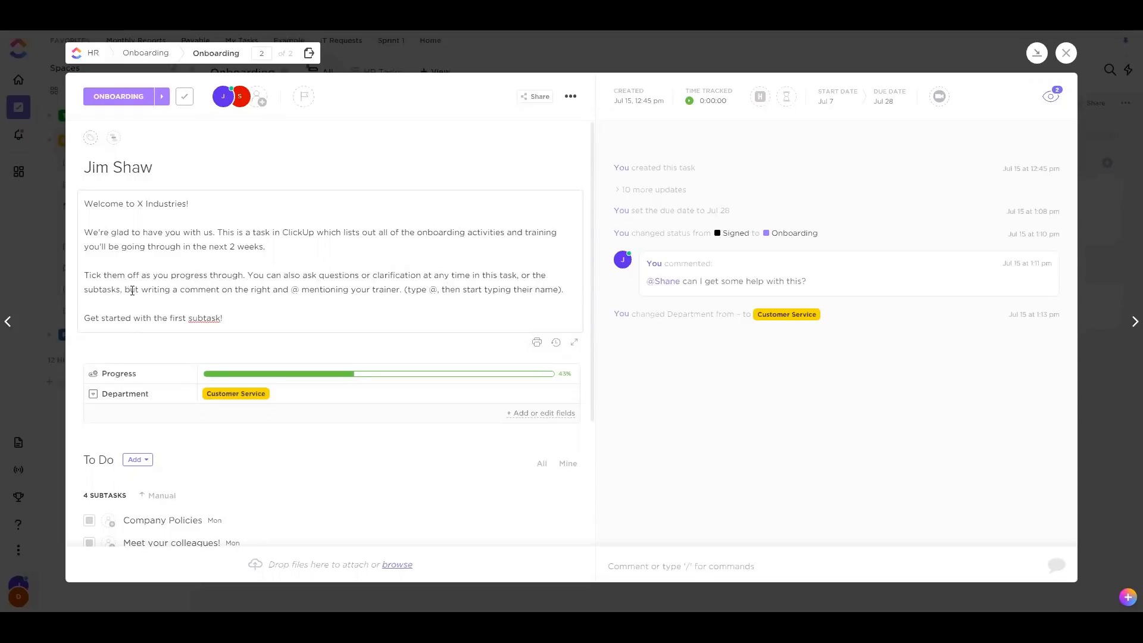
{"action": "key", "text": "BackSpace"}
{"action": "key", "text": "BackSpace"}
{"action": "type", "text": "y"}
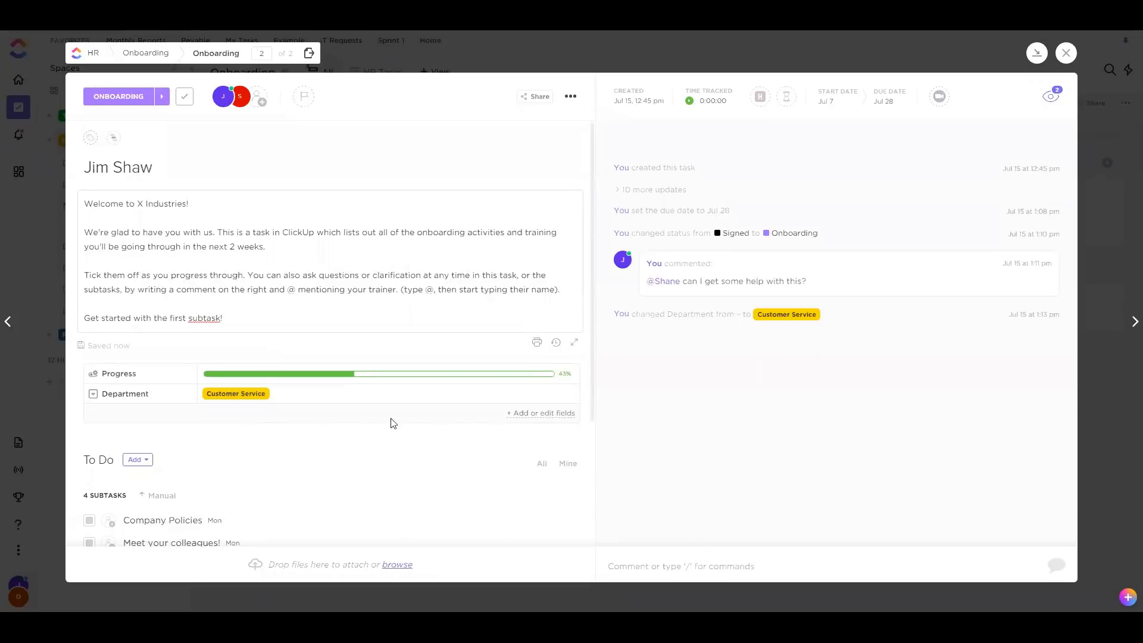
Draft a new comment that @-mentions a teammate
{"action": "left_click", "coordinate": [686, 566]}
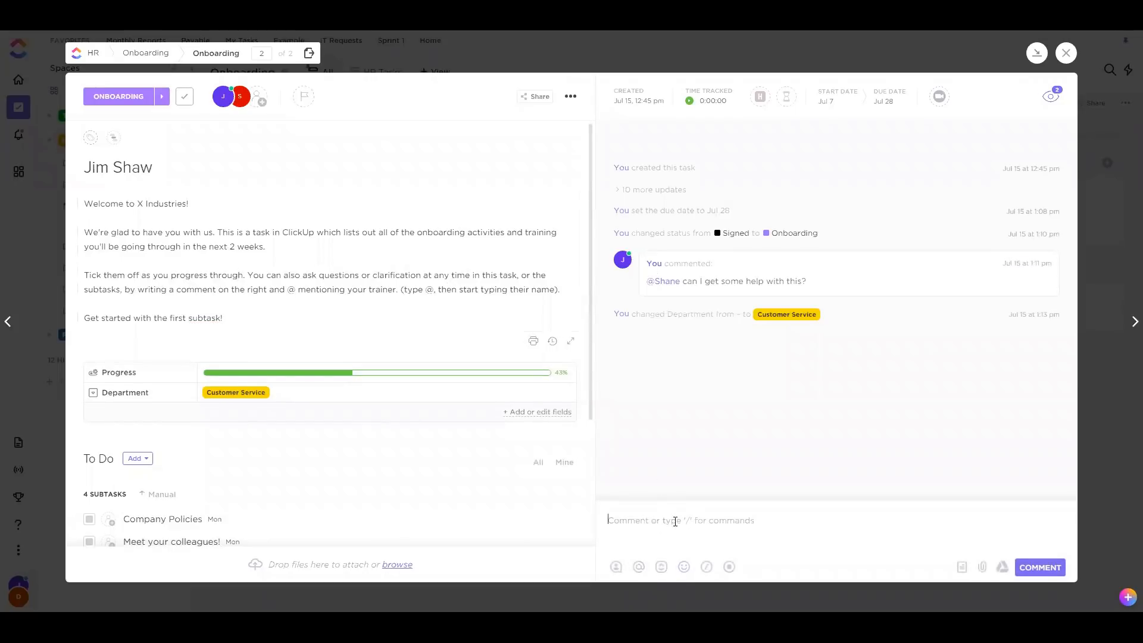
{"action": "type", "text": "@"}
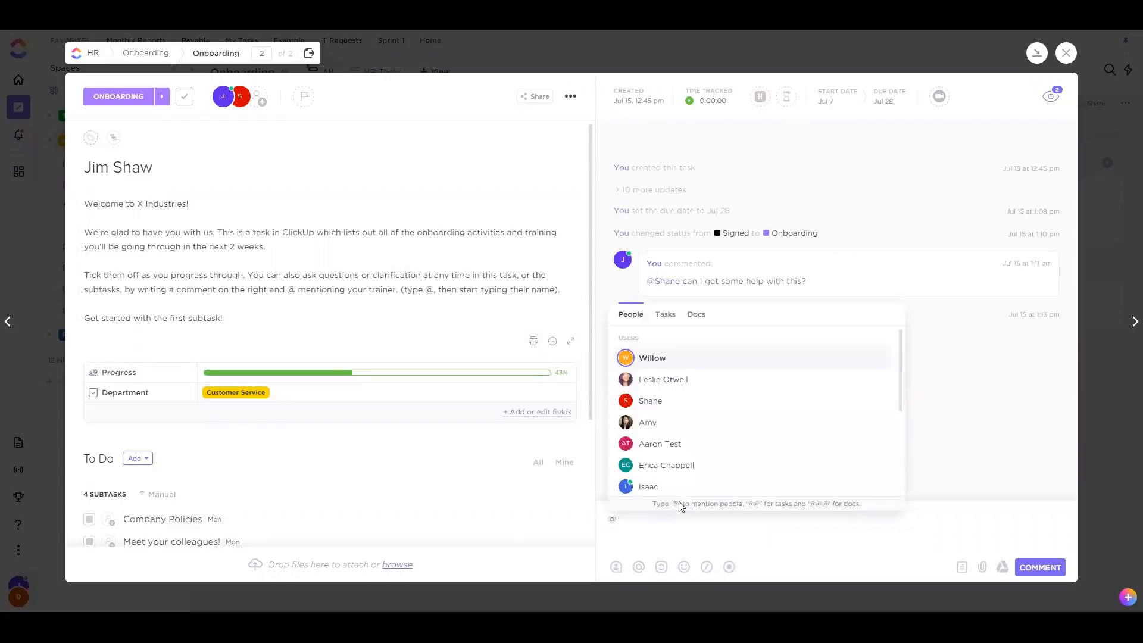
{"action": "left_click", "coordinate": [645, 400]}
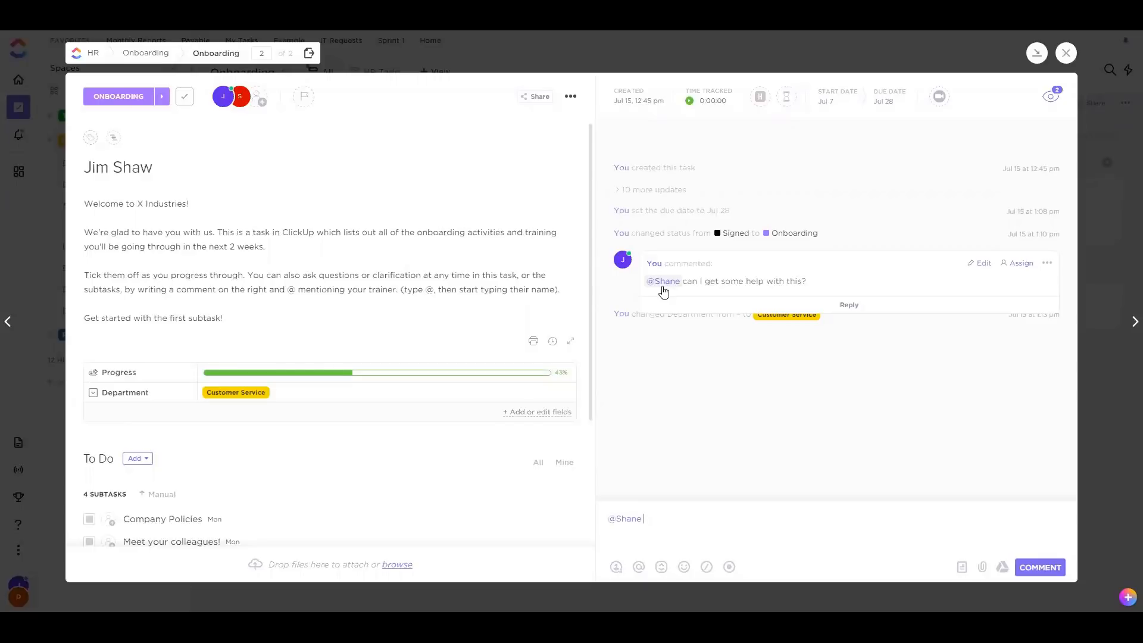
{"action": "scroll", "coordinate": [408, 413], "scroll_direction": "down", "scroll_amount": 3}
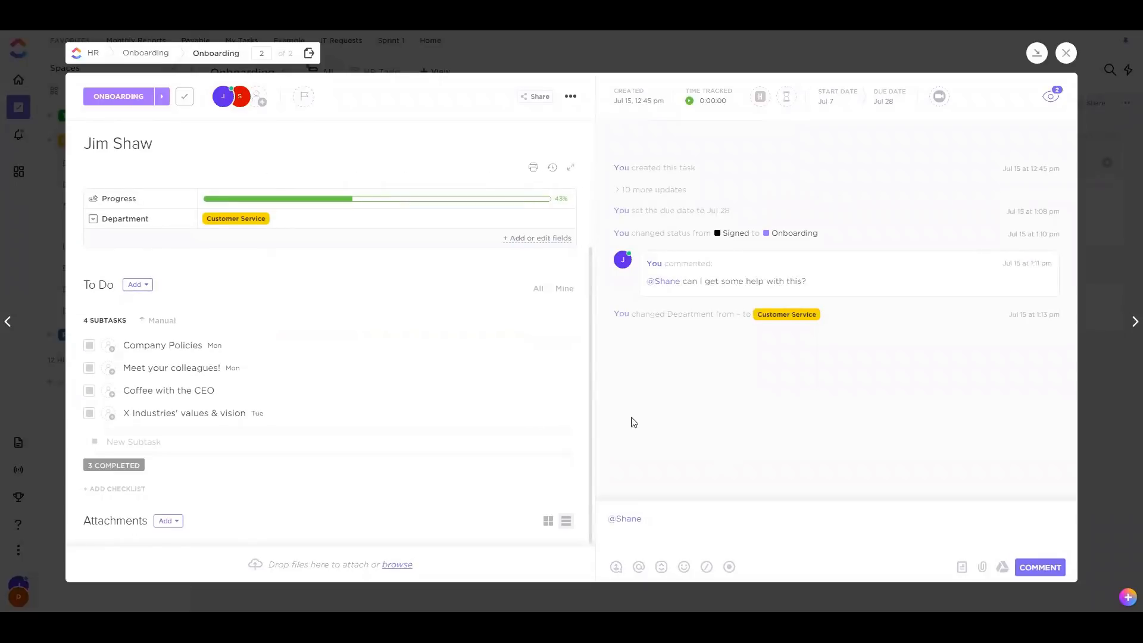
View the X Industries' values & vision subtask, return to the parent task, then close it to the list
{"action": "left_click", "coordinate": [140, 414]}
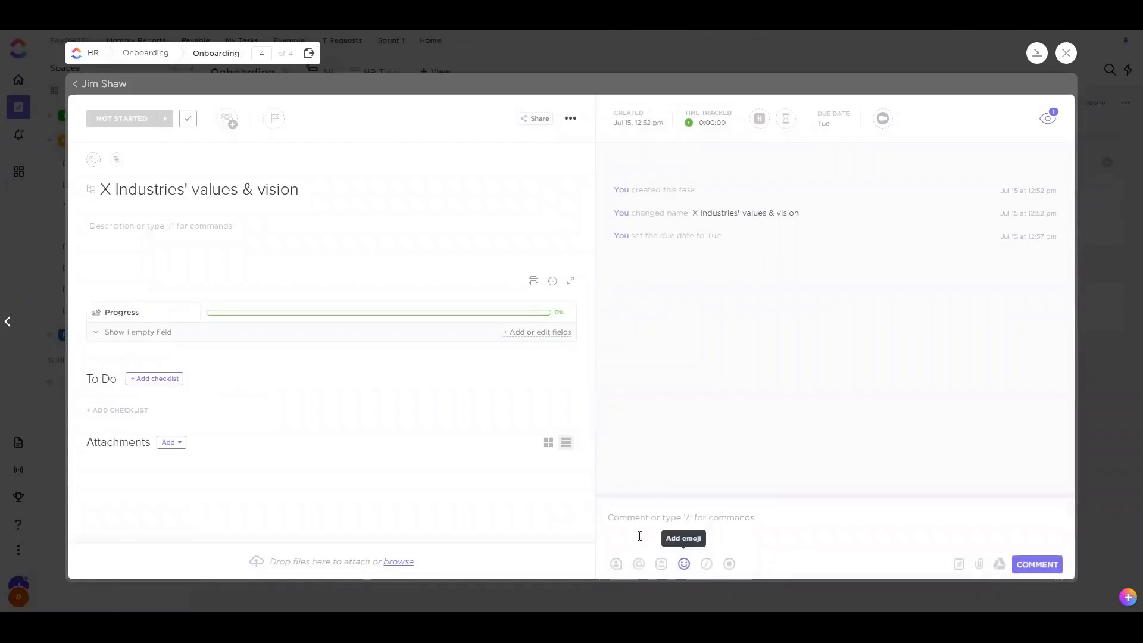
{"action": "left_click", "coordinate": [92, 84]}
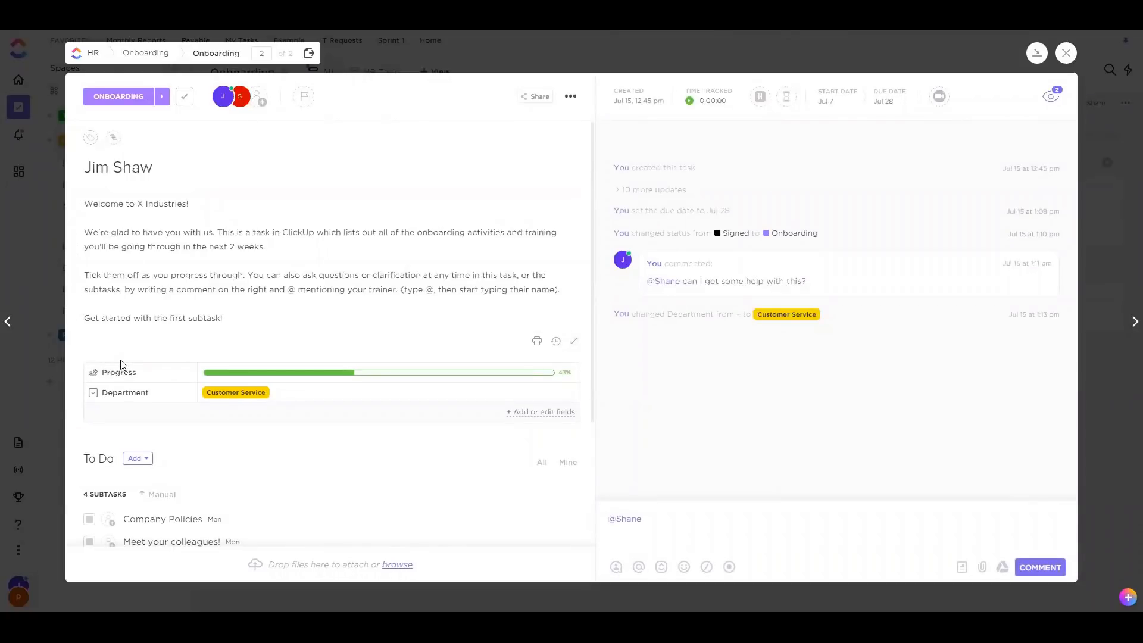
{"action": "left_click", "coordinate": [740, 525]}
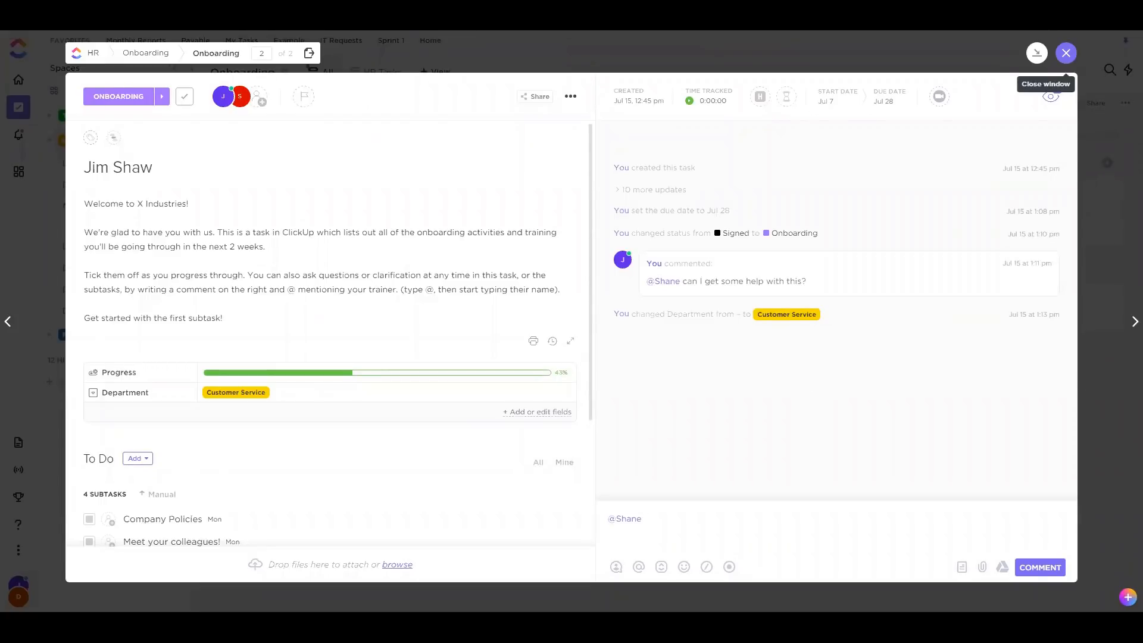
{"action": "left_click", "coordinate": [1066, 52]}
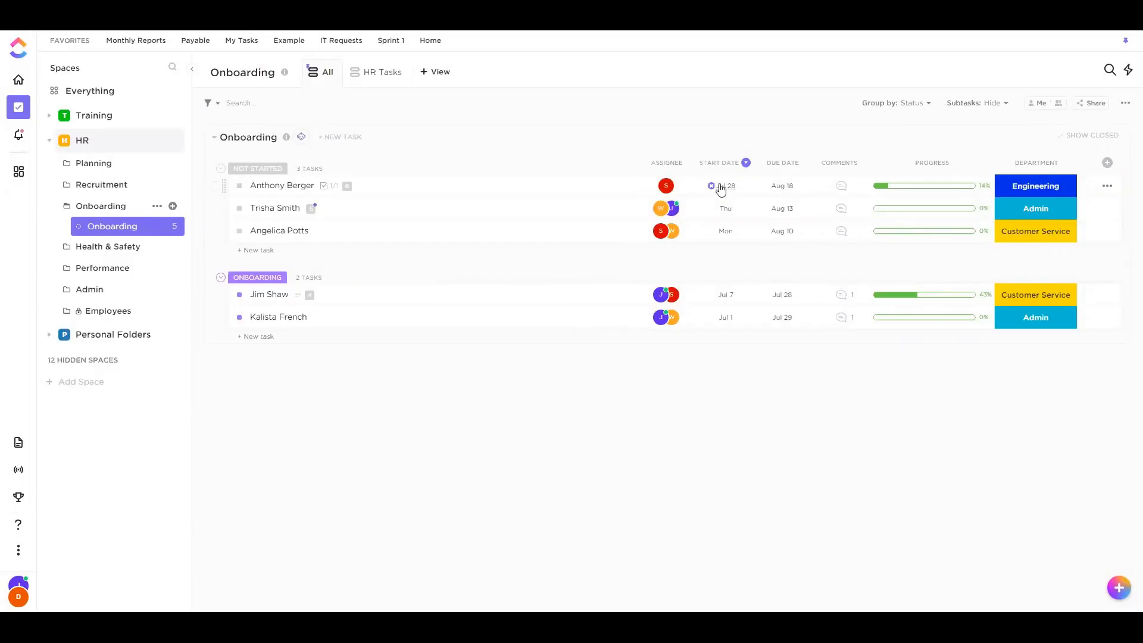
{"action": "mouse_move", "coordinate": [725, 254]}
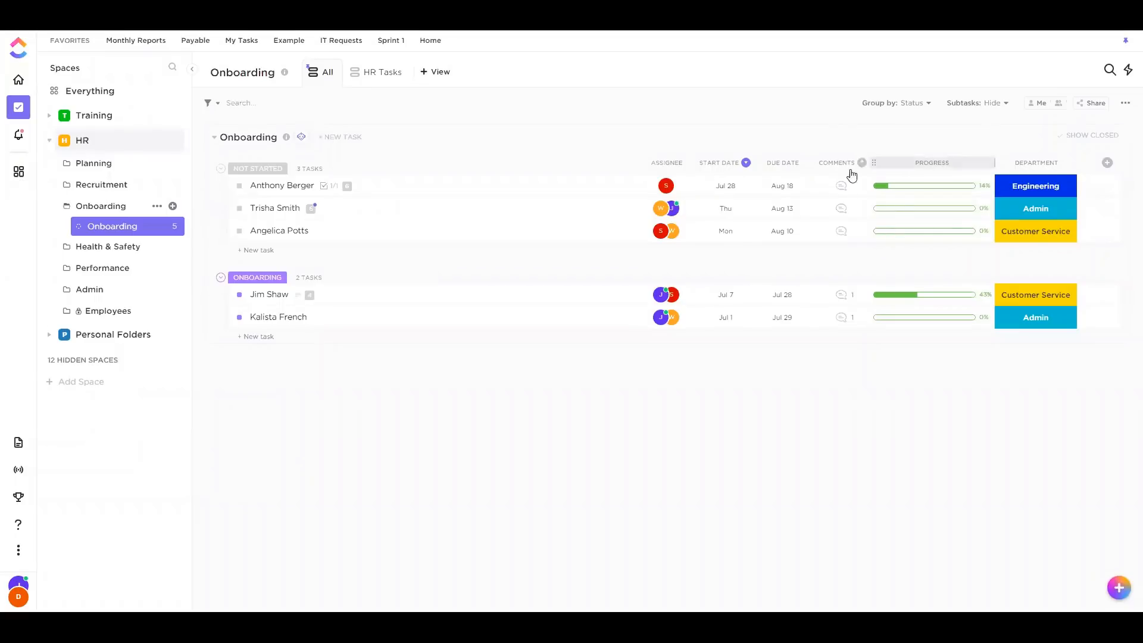
{"action": "left_click", "coordinate": [841, 299]}
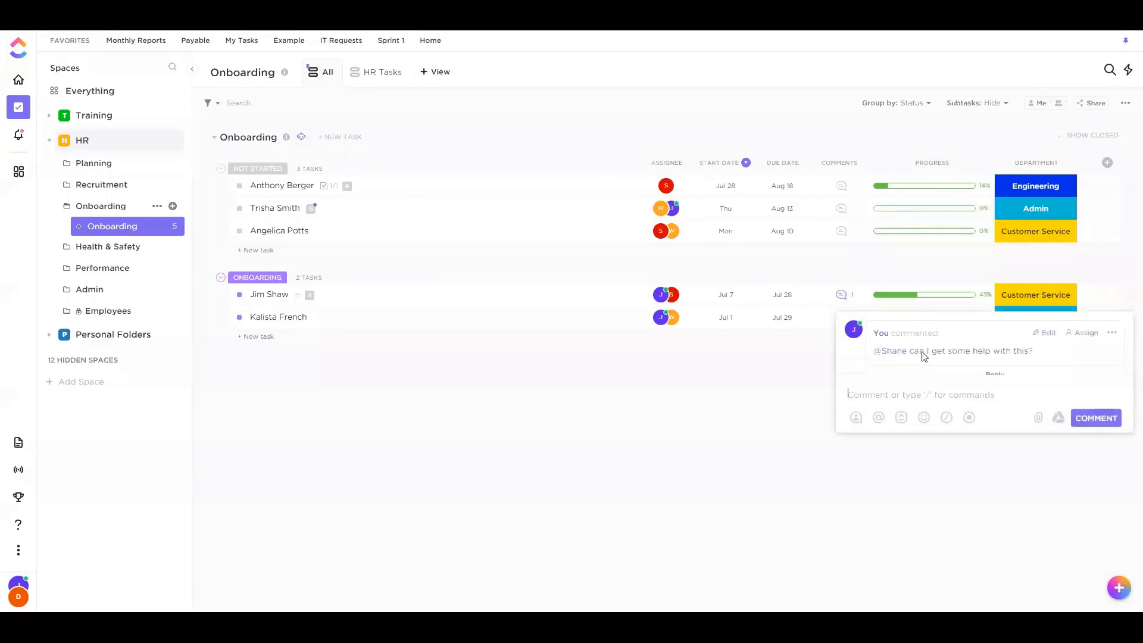
{"action": "left_click", "coordinate": [783, 399]}
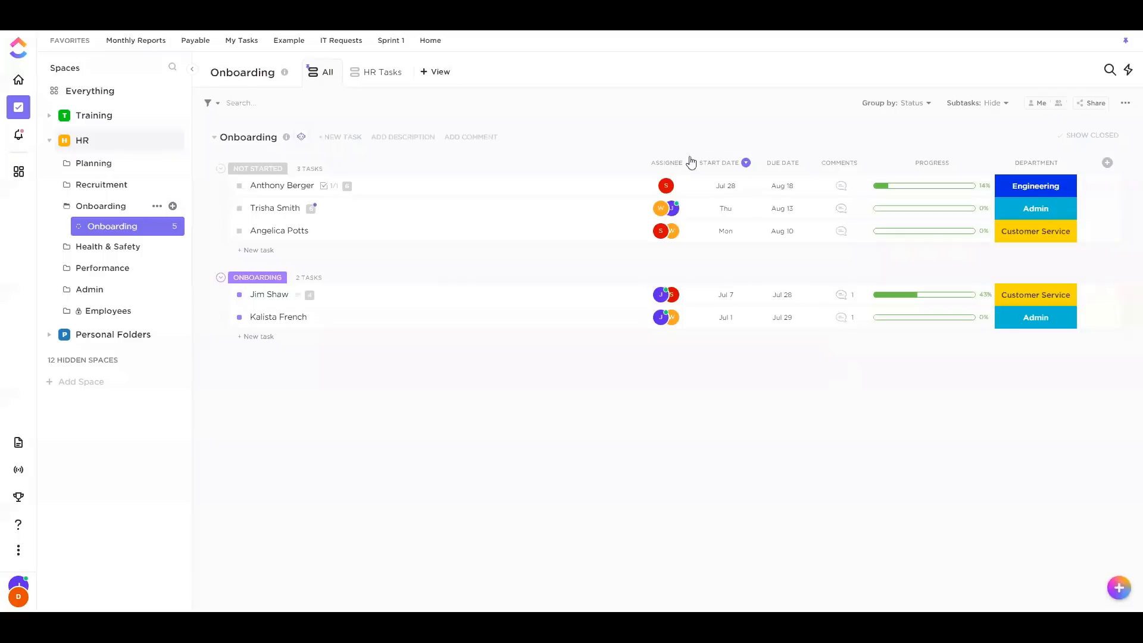
{"action": "left_click", "coordinate": [1037, 103]}
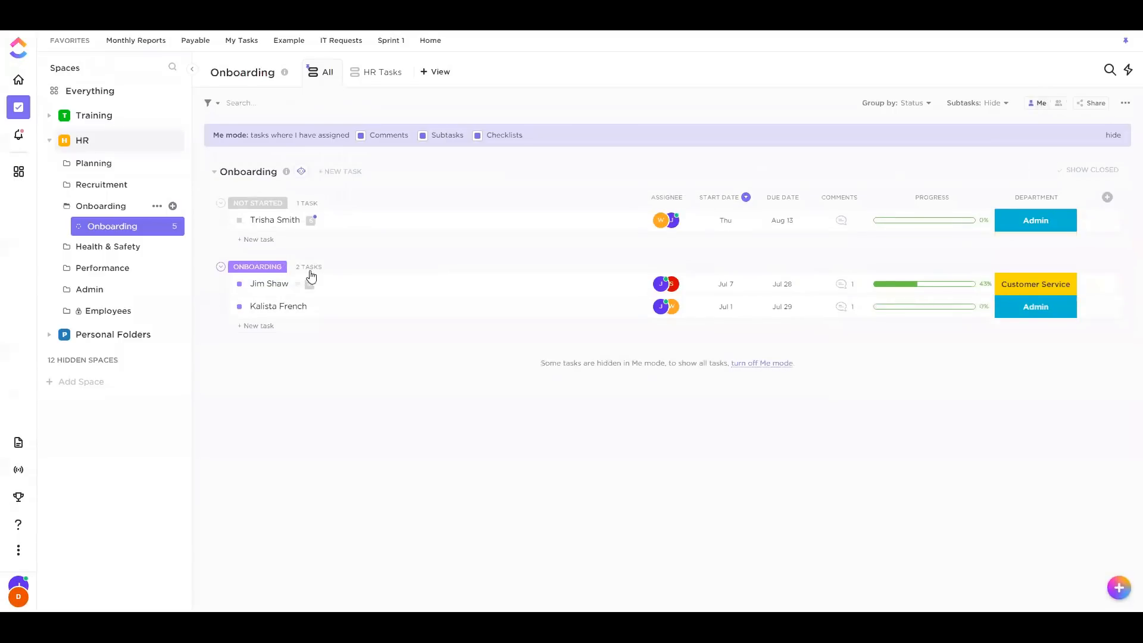
{"action": "left_click", "coordinate": [841, 307]}
{"action": "left_click", "coordinate": [748, 446]}
{"action": "left_click", "coordinate": [841, 284]}
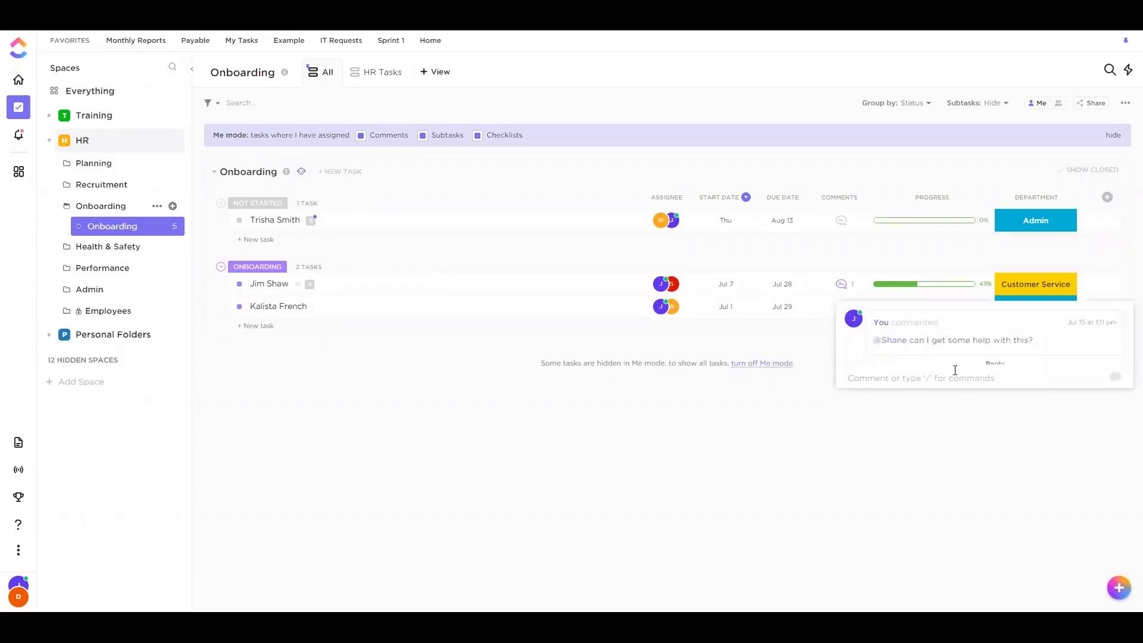
{"action": "left_click", "coordinate": [1036, 103]}
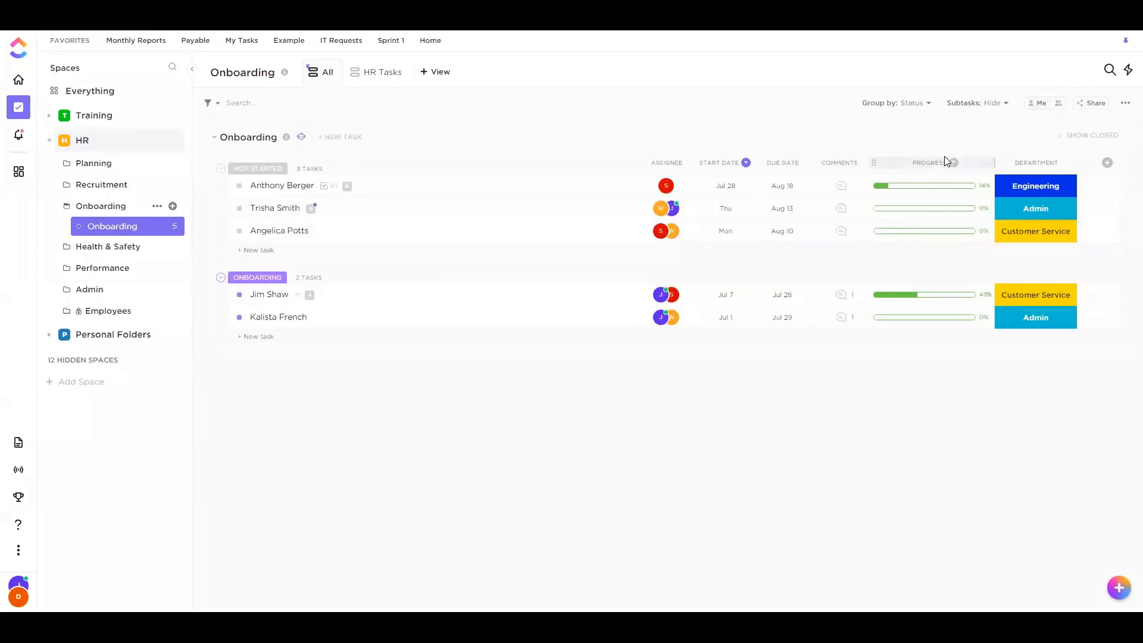
{"action": "mouse_move", "coordinate": [894, 194]}
{"action": "left_click", "coordinate": [917, 166]}
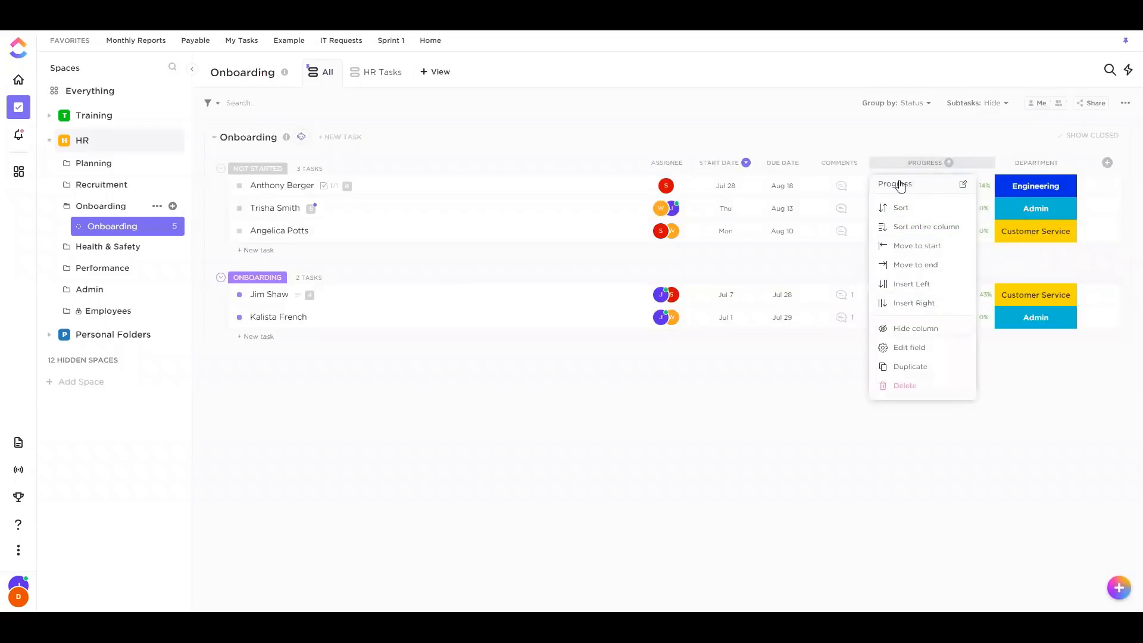
{"action": "left_click", "coordinate": [902, 347]}
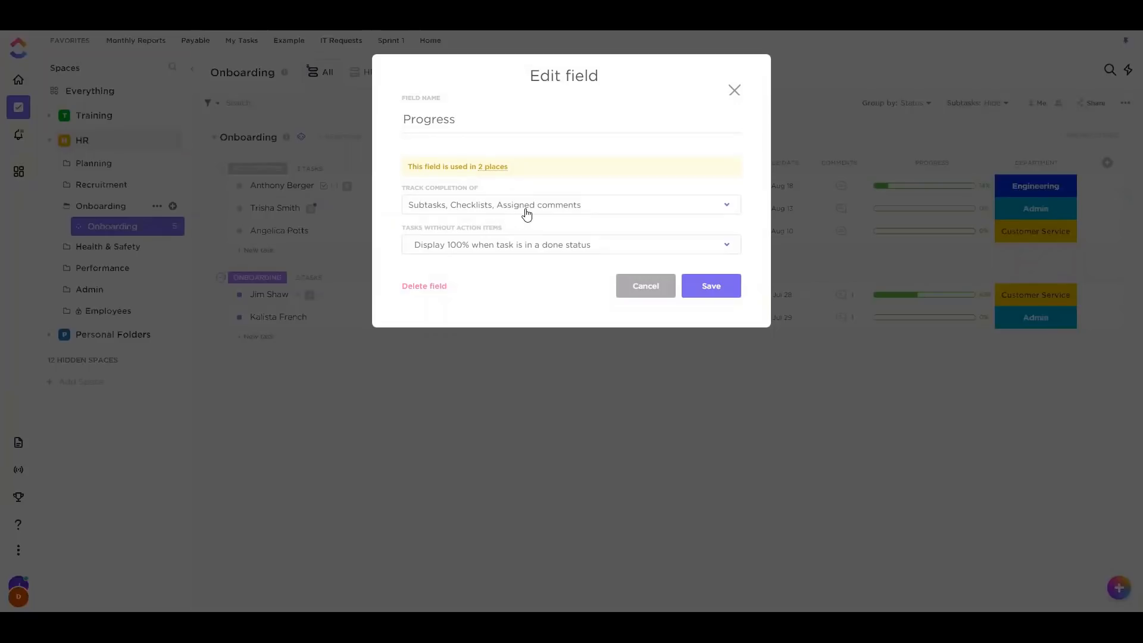
{"action": "left_click", "coordinate": [634, 291]}
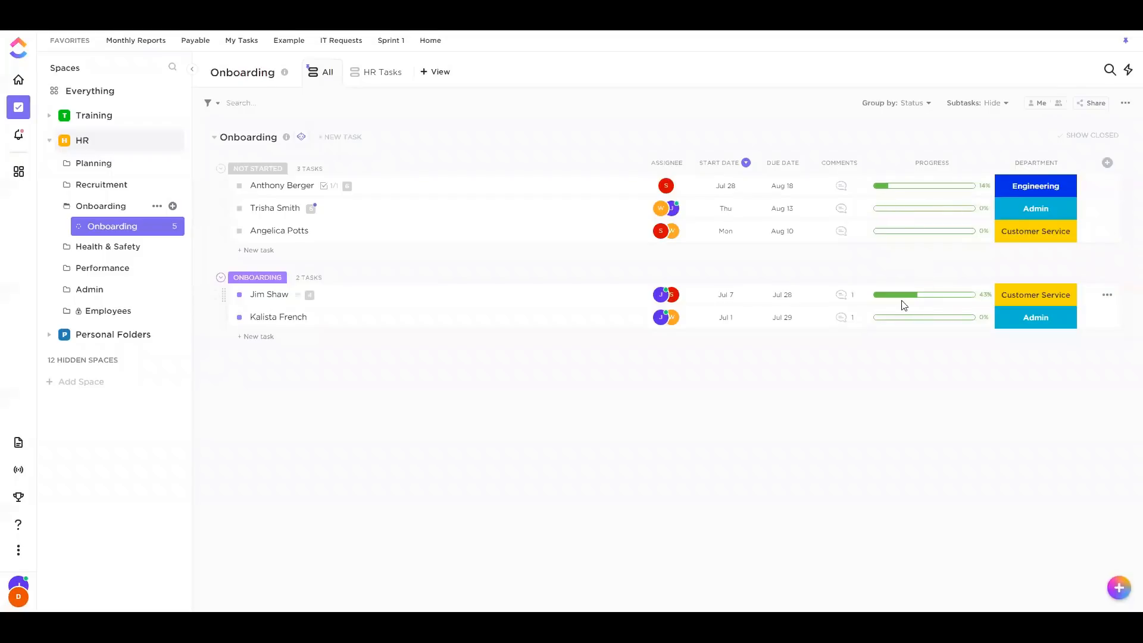
Check a new hire's Department and status options, leaving Engineering and NOT STARTED unchanged
{"action": "mouse_move", "coordinate": [920, 300]}
{"action": "left_click", "coordinate": [1041, 189]}
{"action": "left_click", "coordinate": [950, 393]}
{"action": "left_click", "coordinate": [239, 186]}
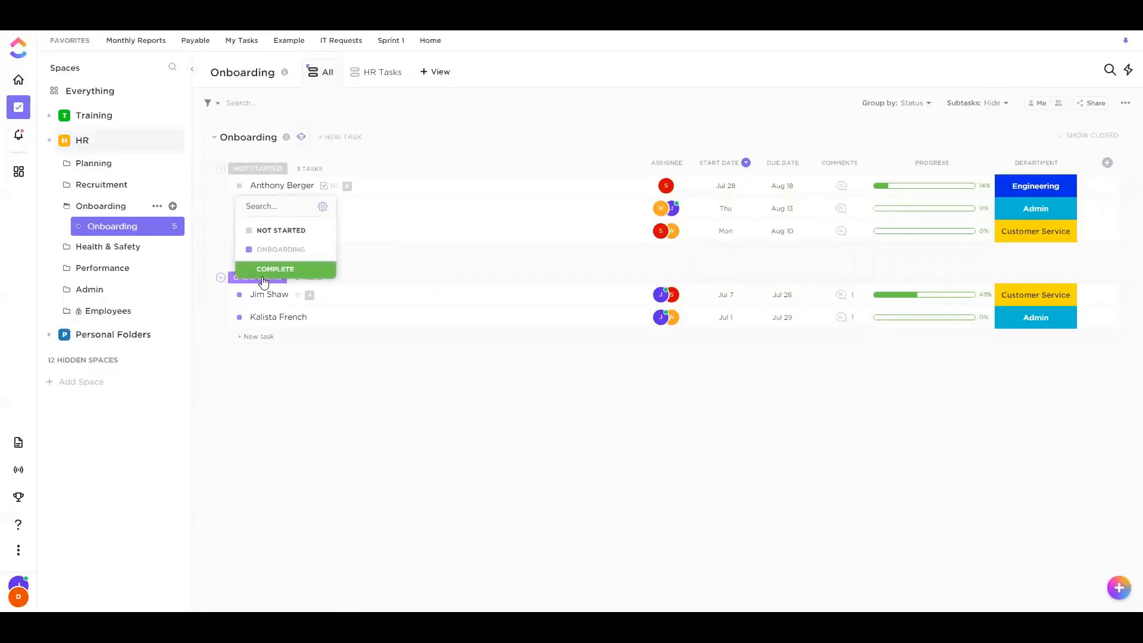
{"action": "left_click", "coordinate": [402, 439]}
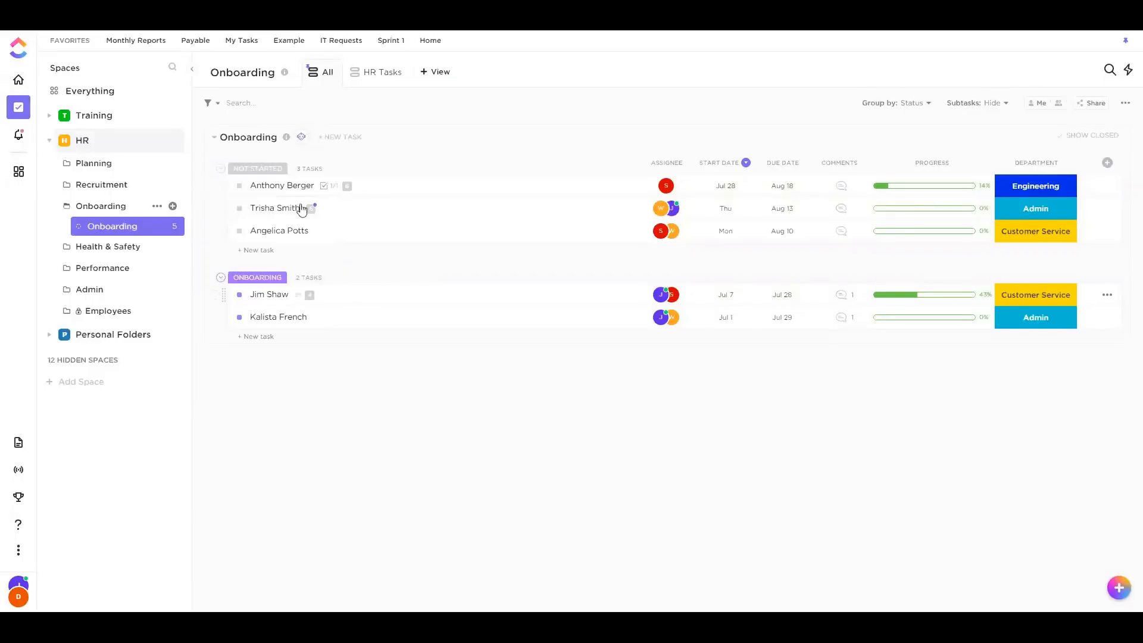
{"action": "left_click", "coordinate": [240, 187]}
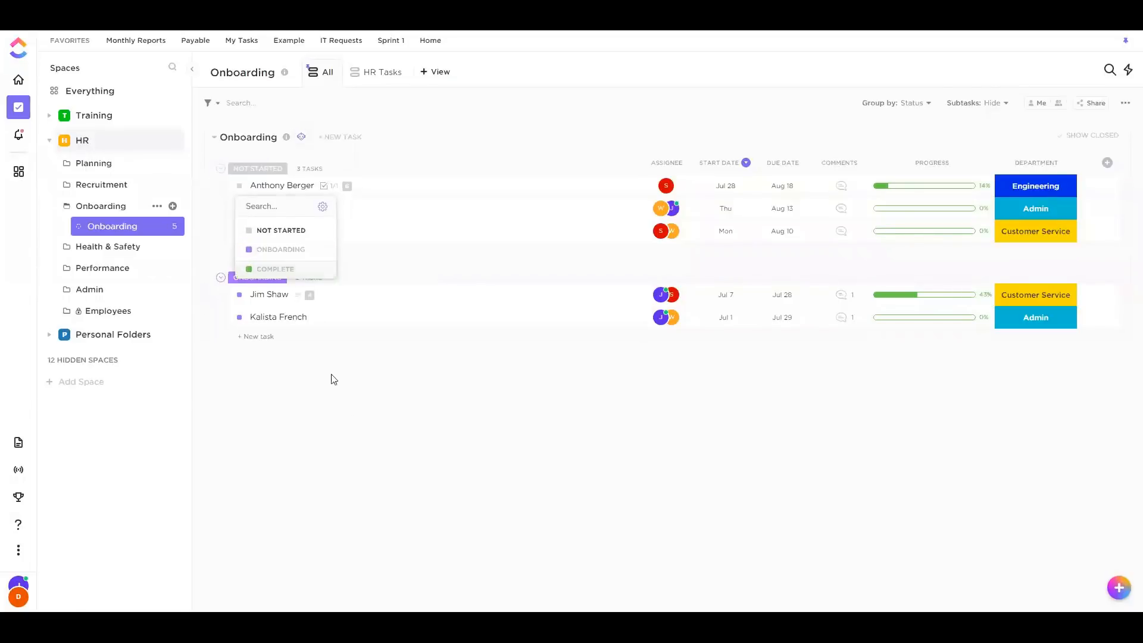
{"action": "left_click", "coordinate": [356, 419]}
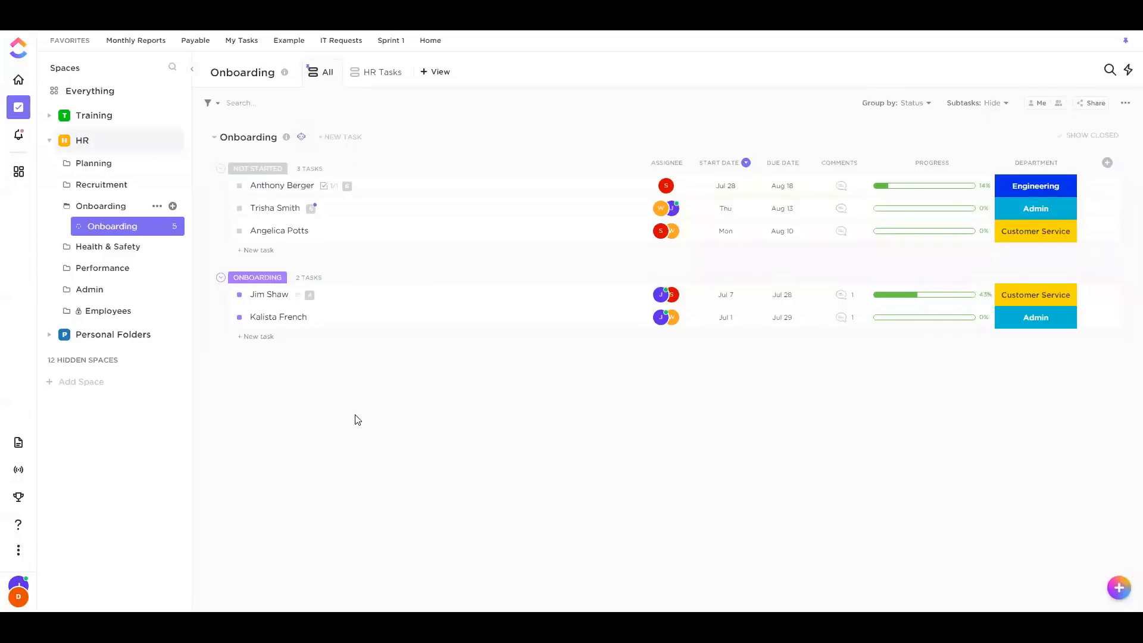
Show and then hide closed tasks, and open another new hire's task
{"action": "left_click", "coordinate": [1091, 136]}
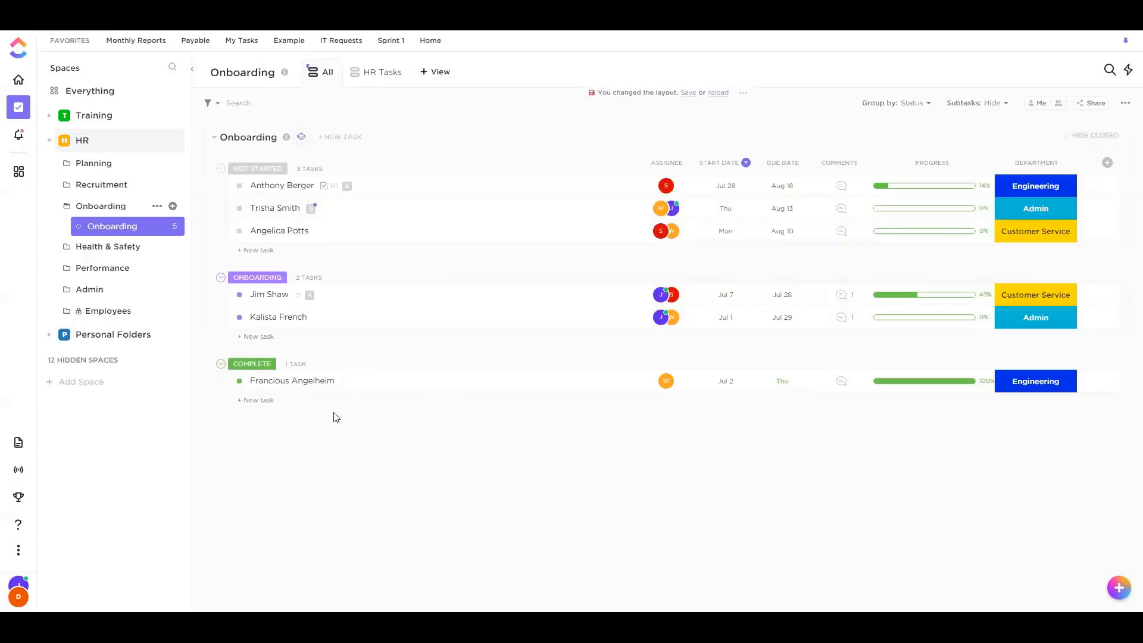
{"action": "left_click", "coordinate": [1091, 136]}
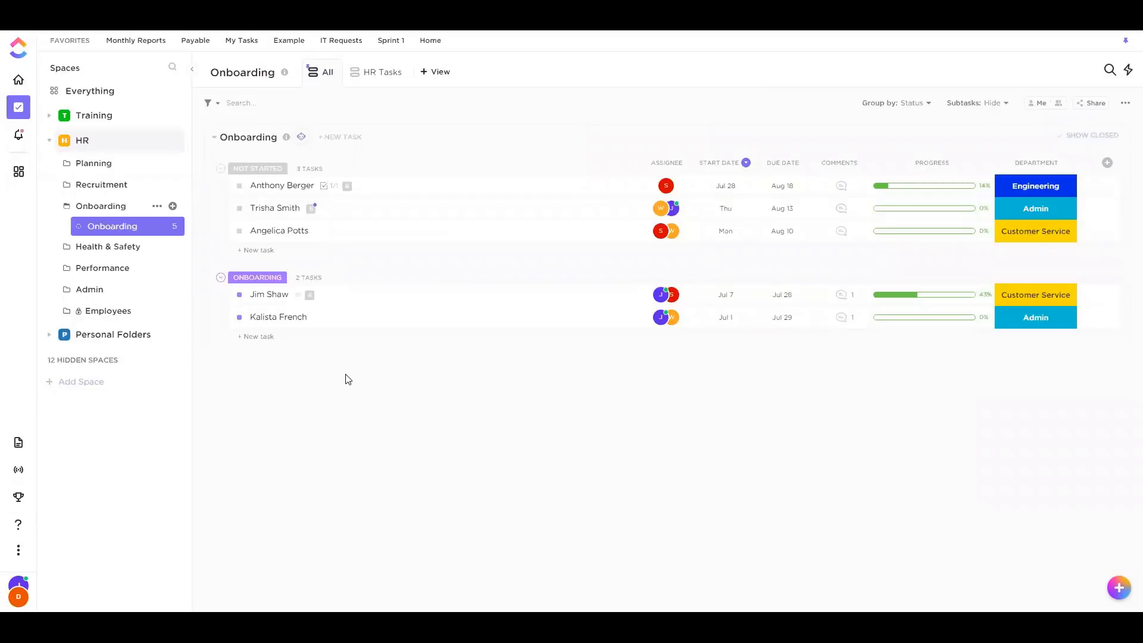
{"action": "left_click", "coordinate": [356, 217]}
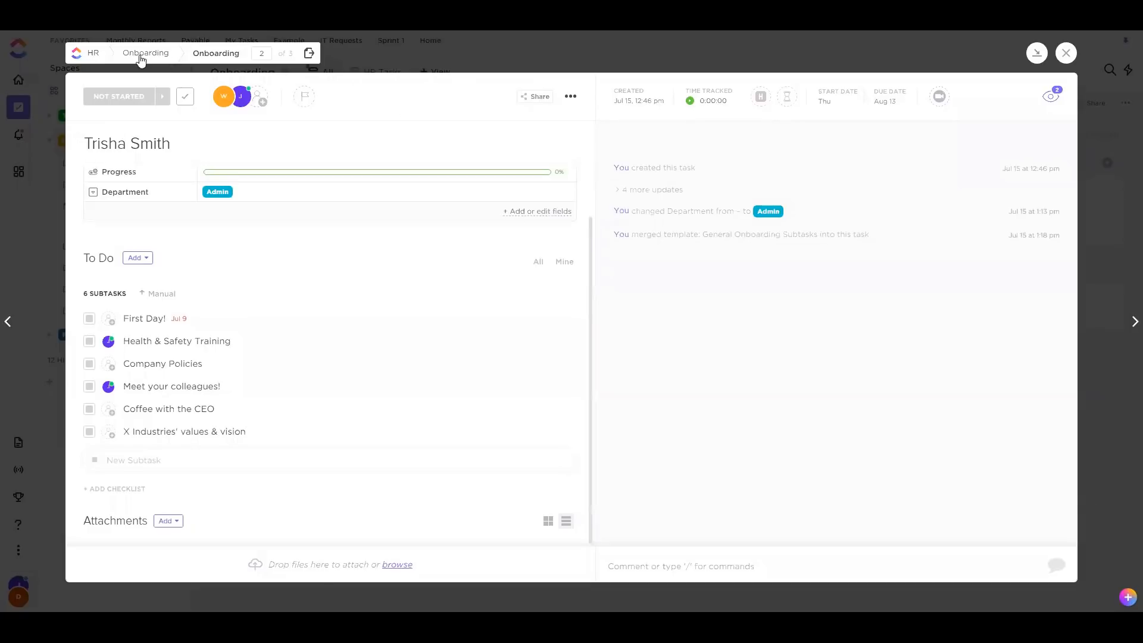
{"action": "left_click", "coordinate": [570, 97]}
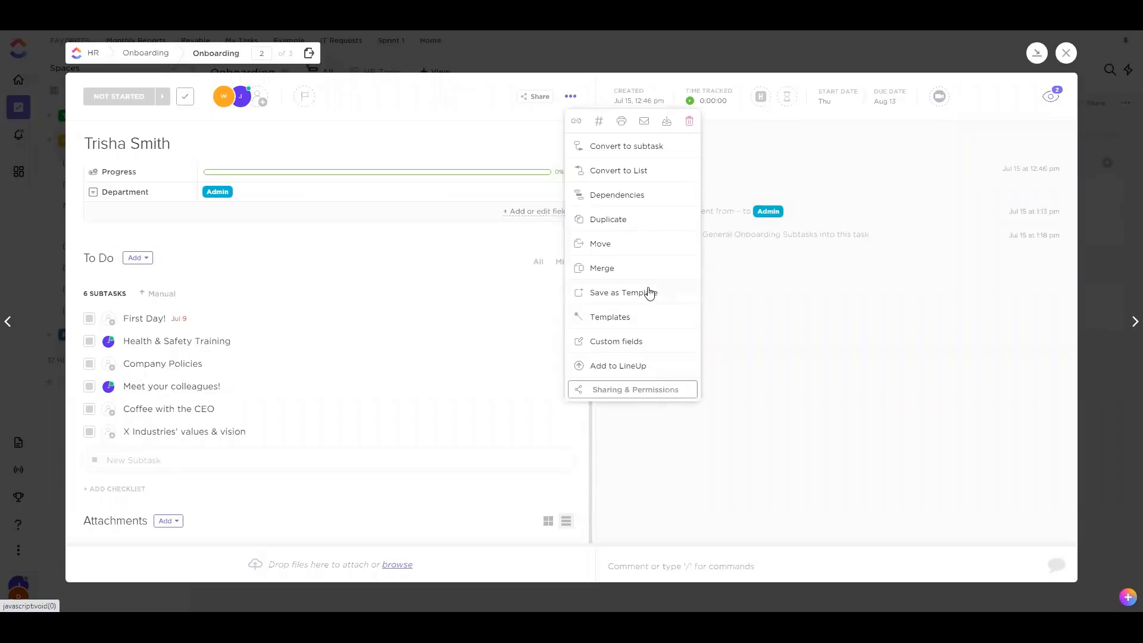
{"action": "left_click", "coordinate": [798, 365]}
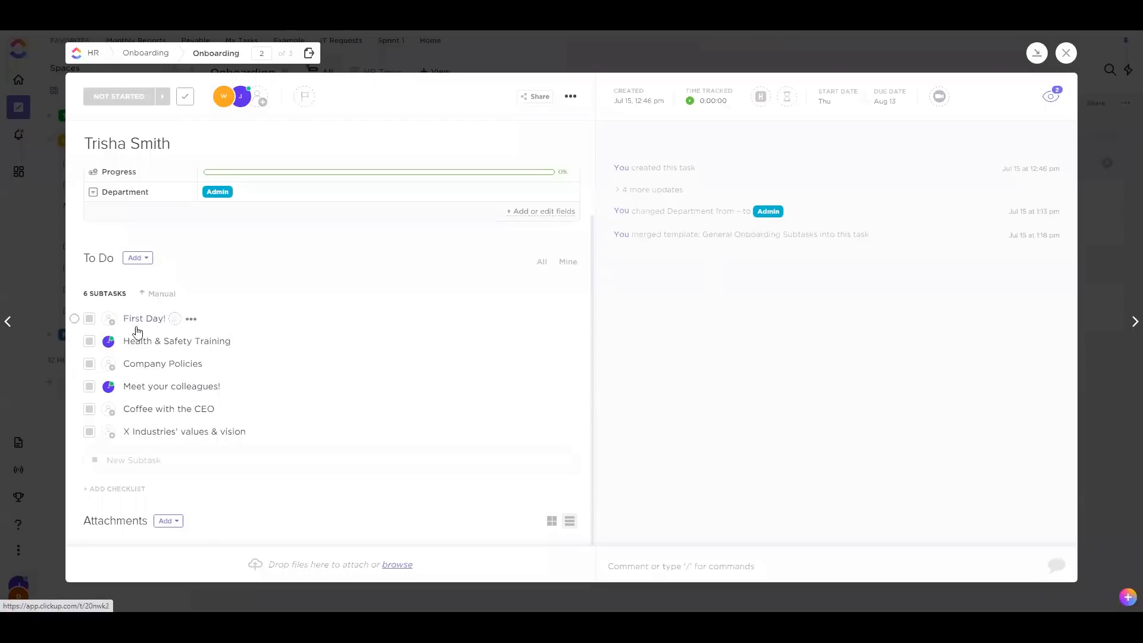
{"action": "left_click", "coordinate": [570, 96]}
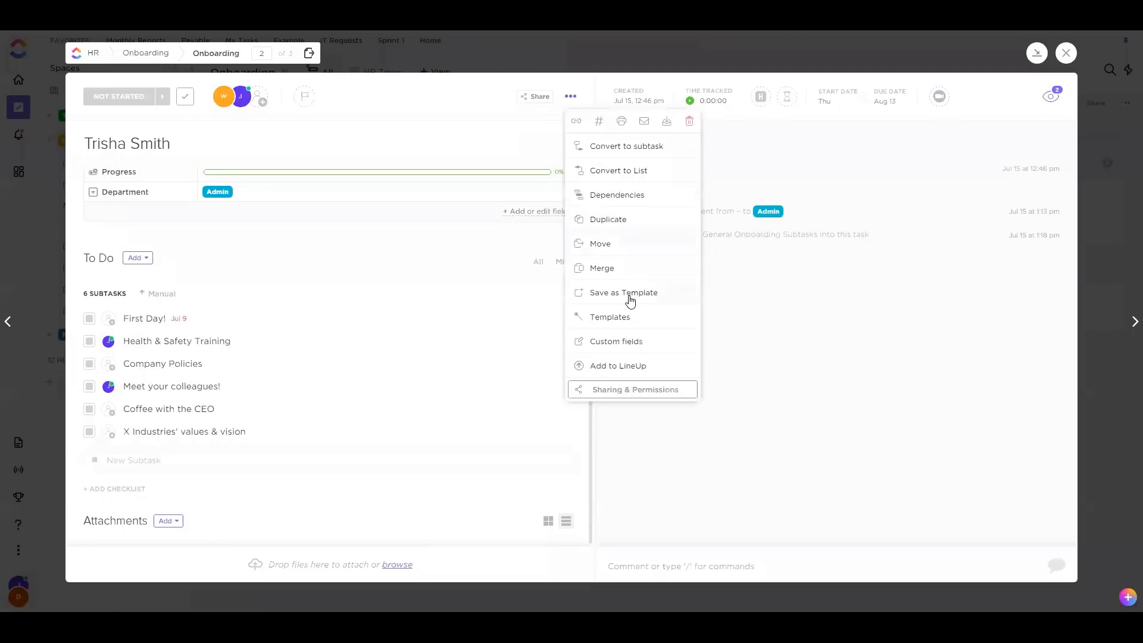
{"action": "left_click", "coordinate": [787, 355]}
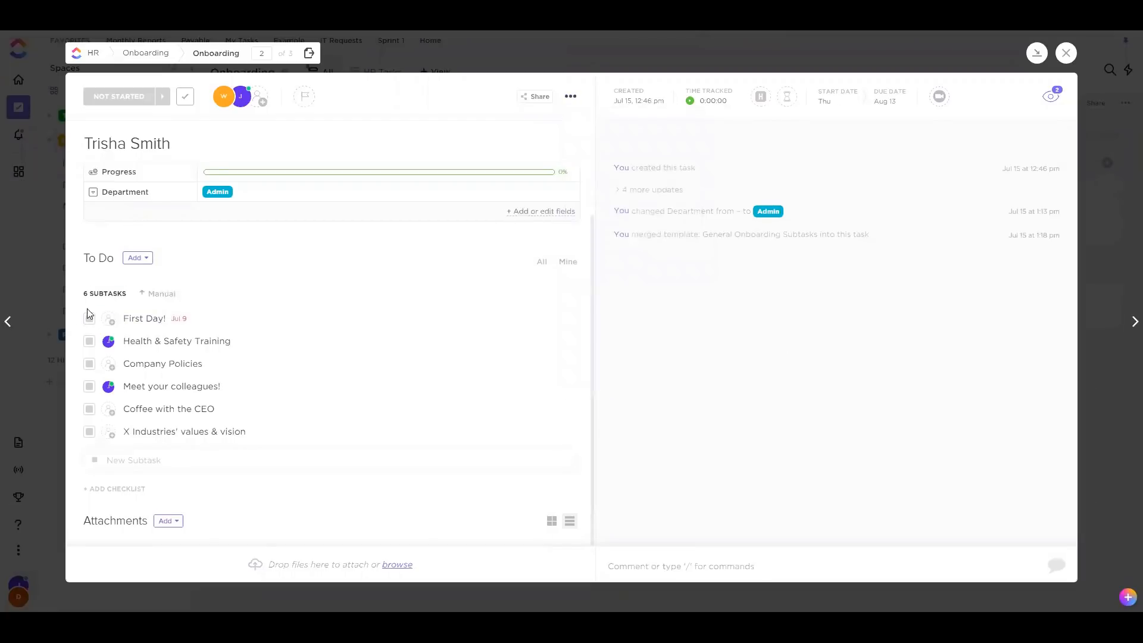
{"action": "left_click", "coordinate": [570, 96]}
{"action": "left_click", "coordinate": [633, 293]}
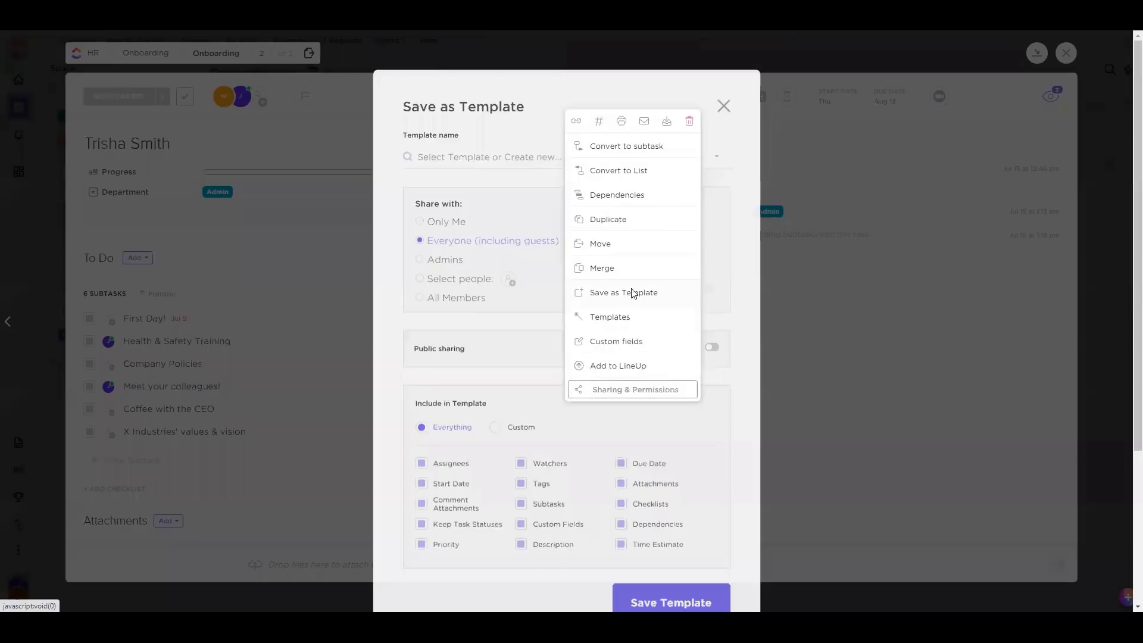
{"action": "left_click", "coordinate": [505, 413]}
{"action": "left_click", "coordinate": [520, 488]}
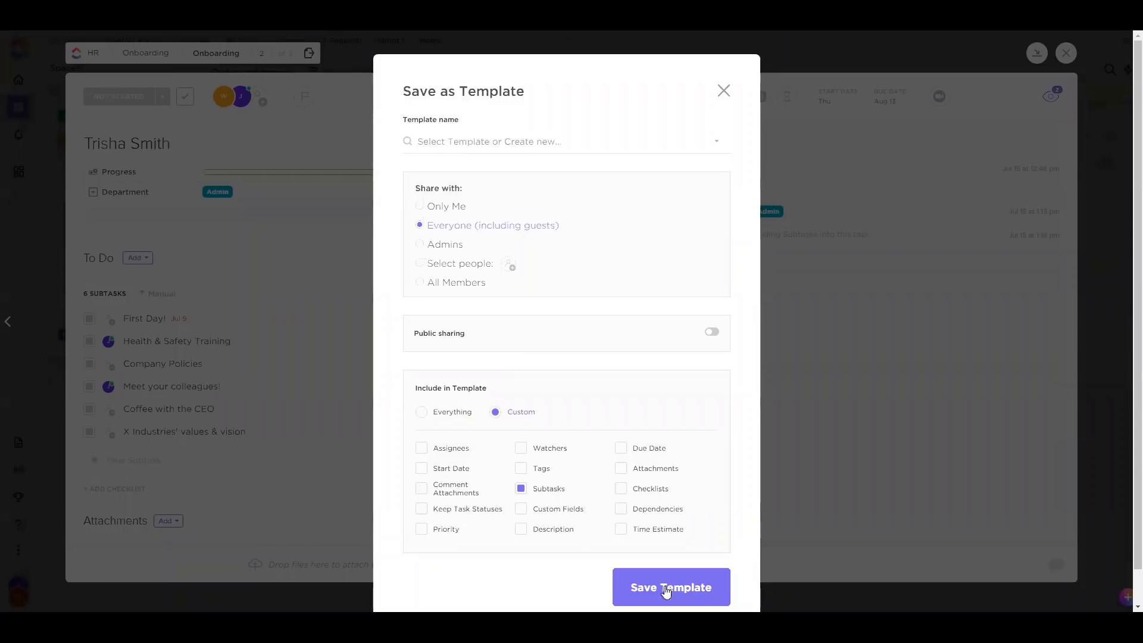
{"action": "left_click", "coordinate": [723, 90]}
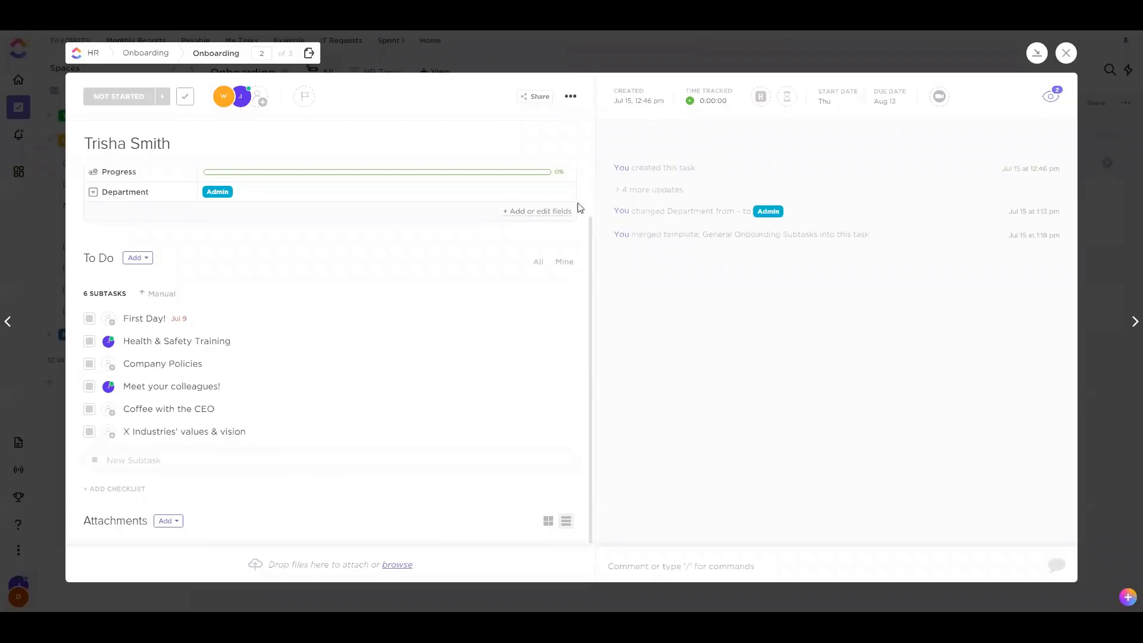
Preview the General Onboarding Subtasks template and merge it into the new hire's task
{"action": "left_click", "coordinate": [573, 97]}
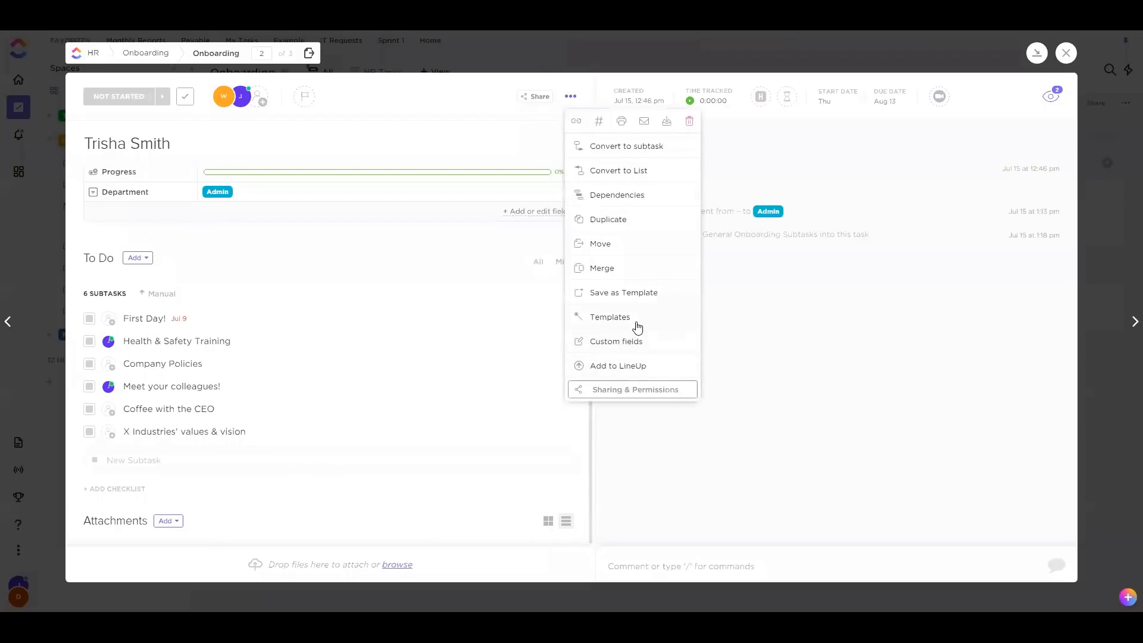
{"action": "left_click", "coordinate": [622, 320]}
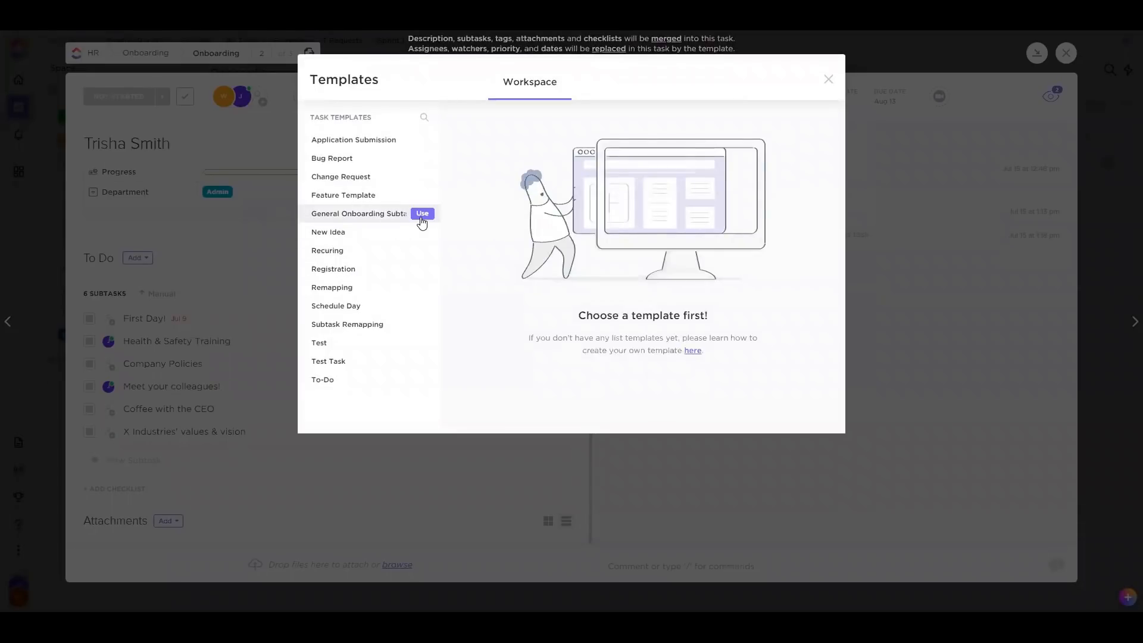
{"action": "left_click", "coordinate": [421, 215]}
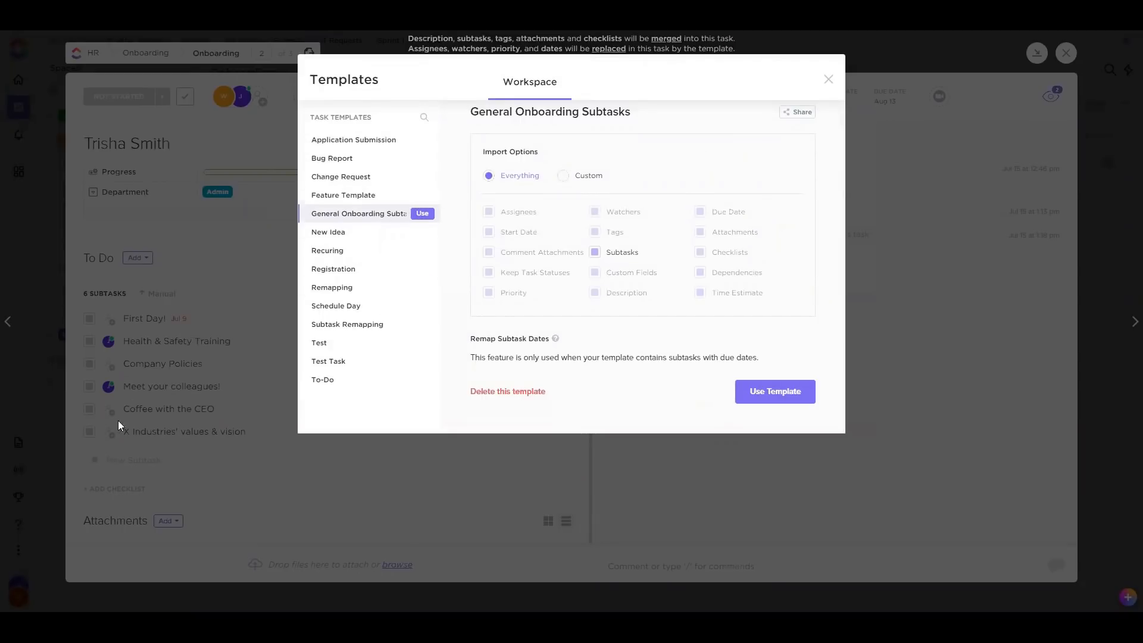
{"action": "scroll", "coordinate": [602, 273], "scroll_direction": "up", "scroll_amount": 1}
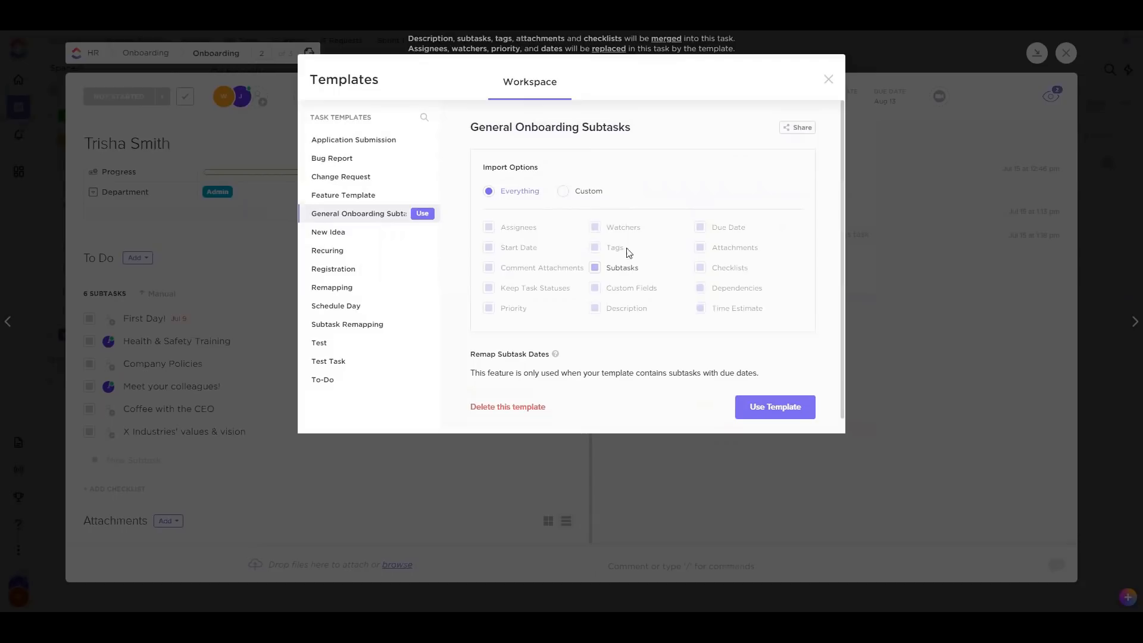
{"action": "scroll", "coordinate": [597, 303], "scroll_direction": "down", "scroll_amount": 1}
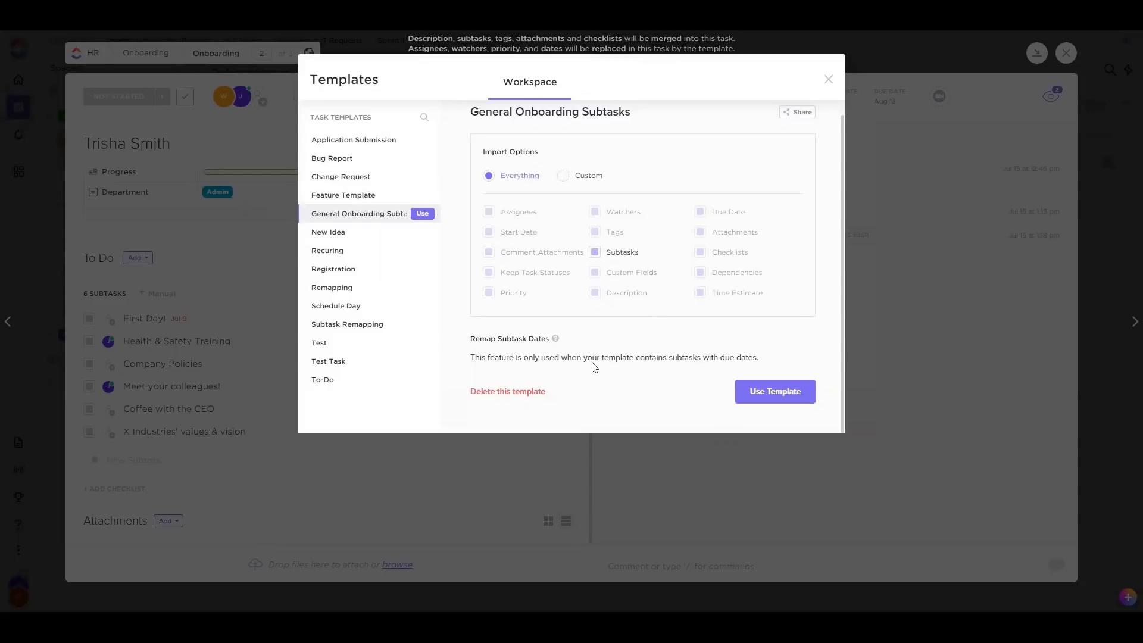
{"action": "left_click", "coordinate": [776, 389]}
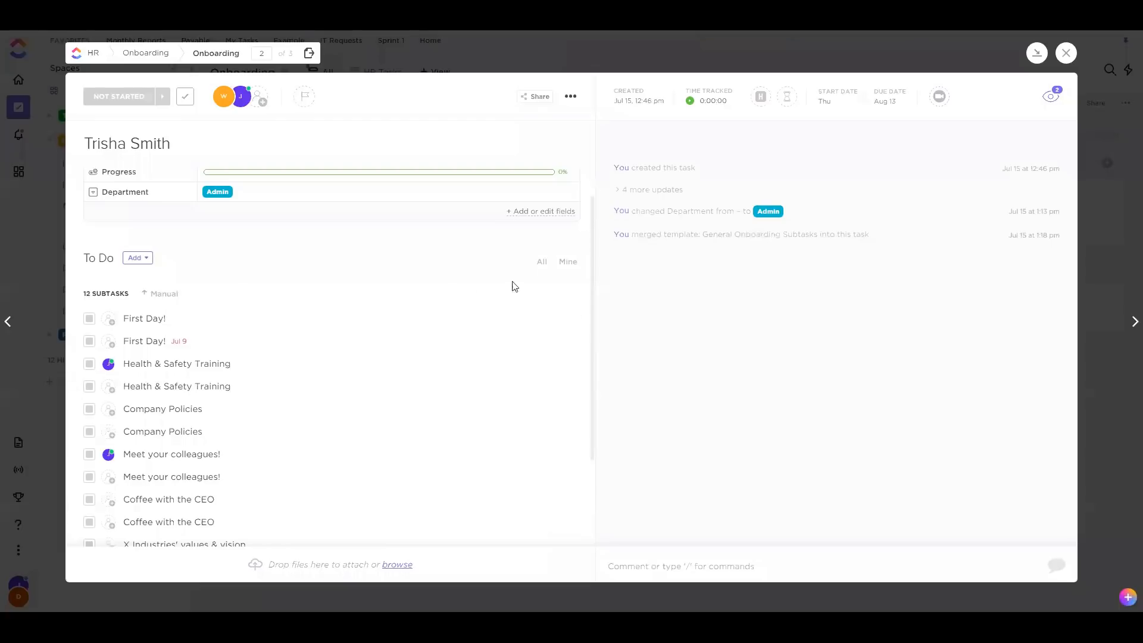
Review the 12 merged subtasks and return to the Onboarding list
{"action": "scroll", "coordinate": [512, 286], "scroll_direction": "down", "scroll_amount": 2}
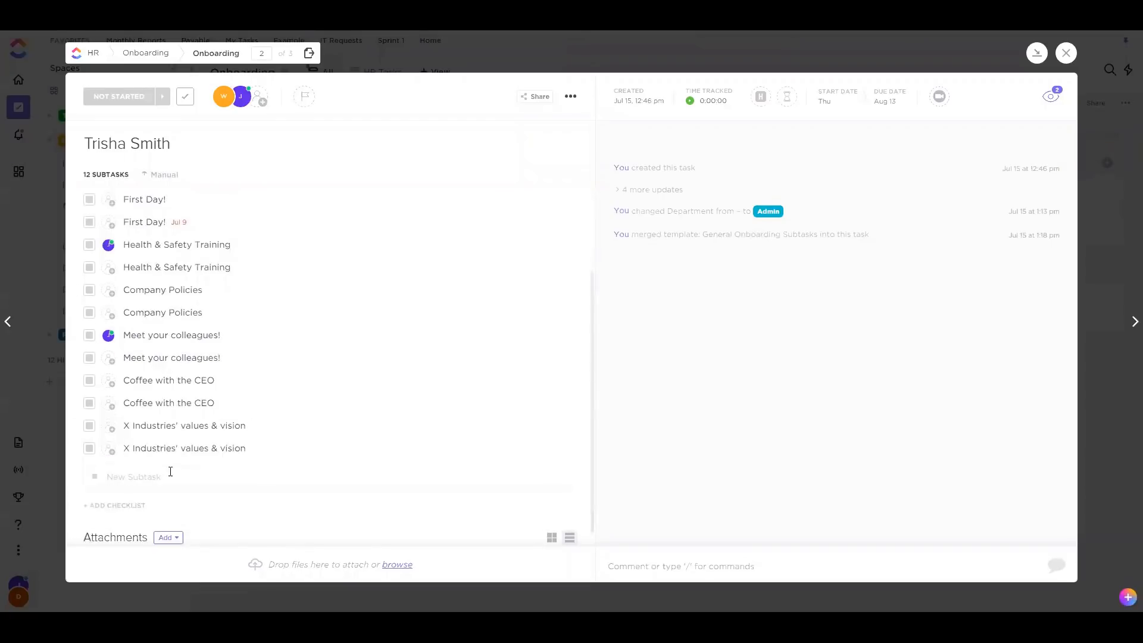
{"action": "scroll", "coordinate": [187, 239], "scroll_direction": "up", "scroll_amount": 1}
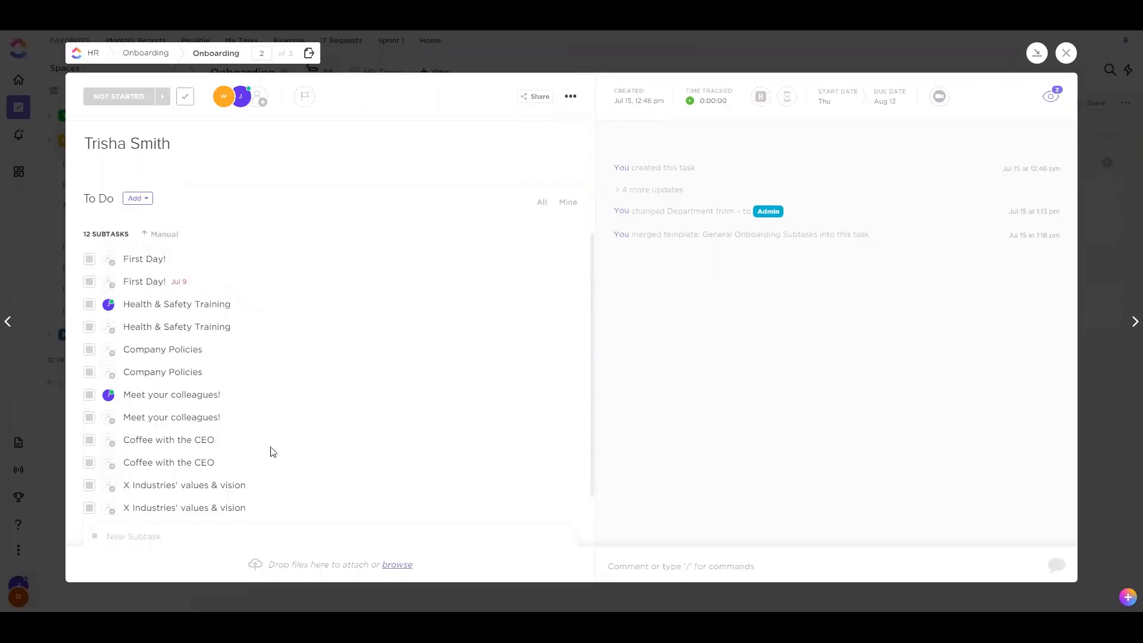
{"action": "scroll", "coordinate": [415, 425], "scroll_direction": "up", "scroll_amount": 3}
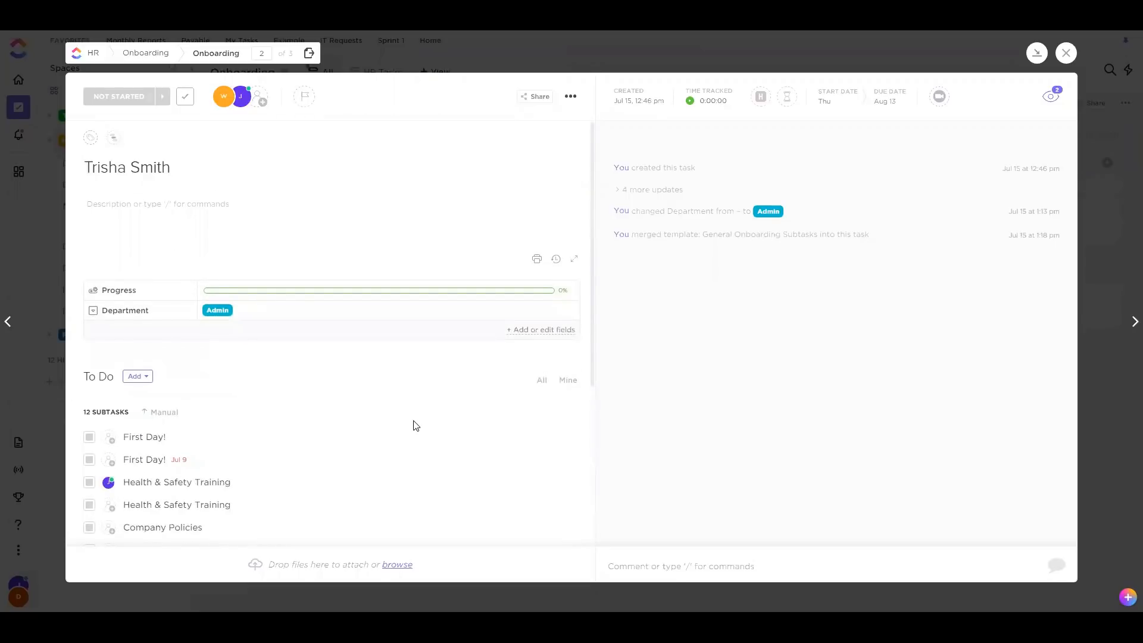
{"action": "left_click", "coordinate": [1066, 52]}
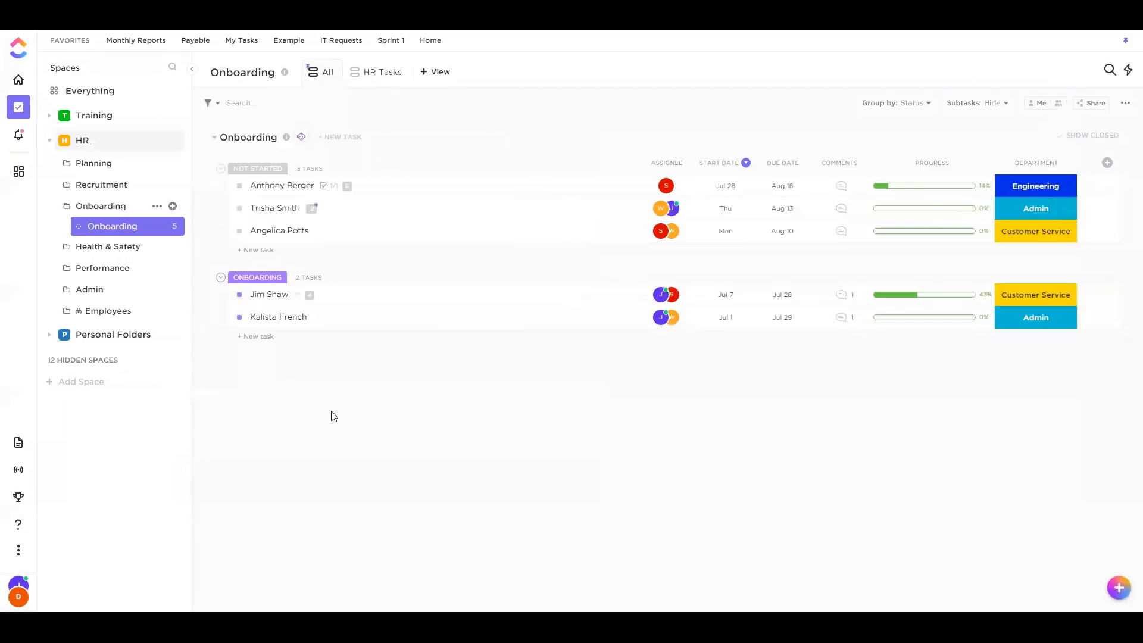
Add a new task in the Onboarding group, named with the new hire's name
{"action": "left_click", "coordinate": [243, 340]}
{"action": "left_click", "coordinate": [1116, 591]}
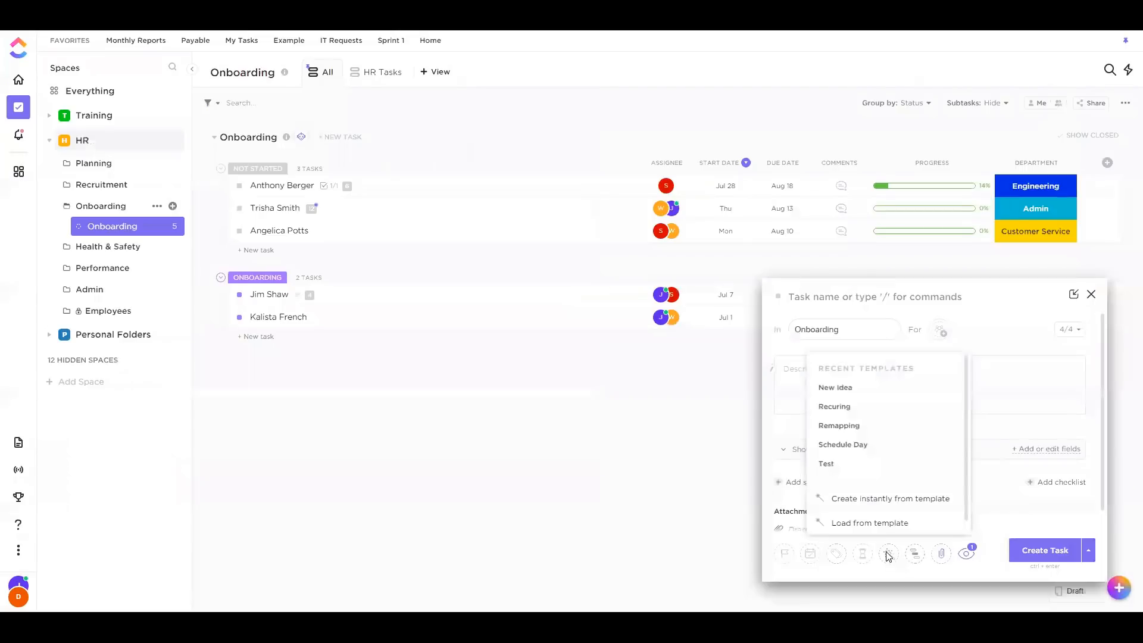
{"action": "left_click", "coordinate": [261, 337]}
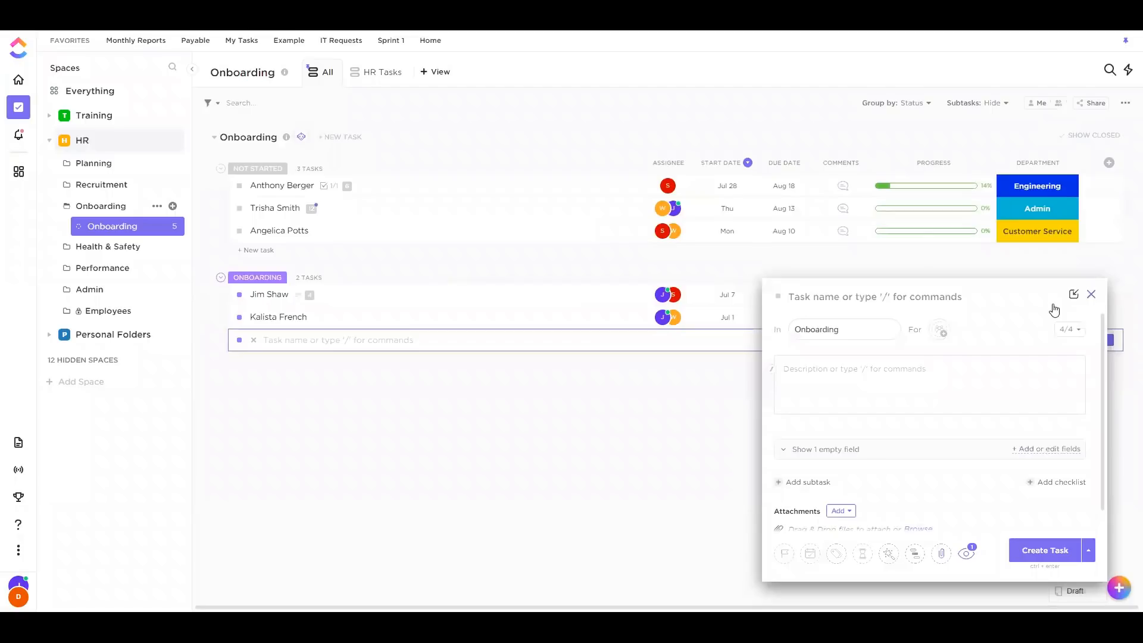
{"action": "left_click", "coordinate": [293, 336]}
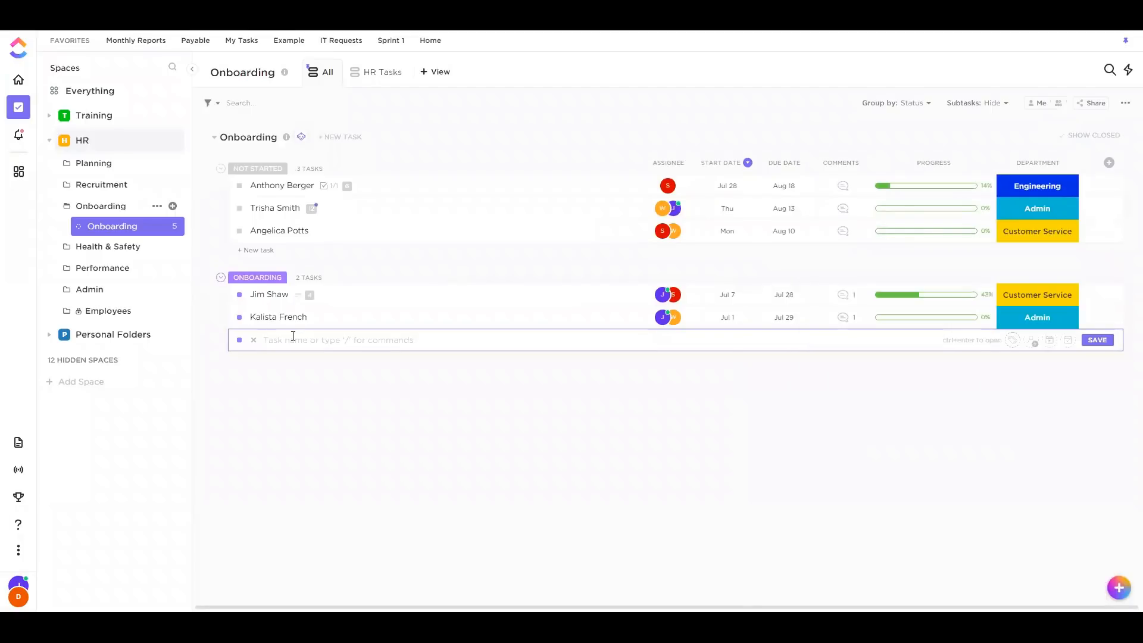
{"action": "key", "text": "Return"}
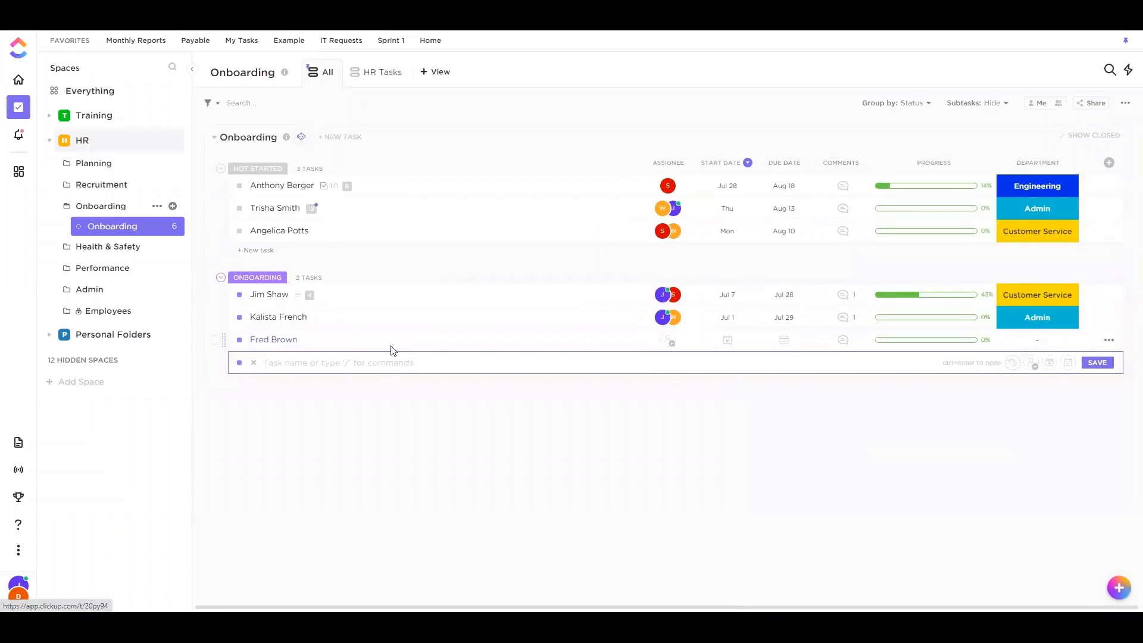
Apply the Recuring template, then merge General Onboarding Subtasks into the new task
{"action": "left_click", "coordinate": [570, 96]}
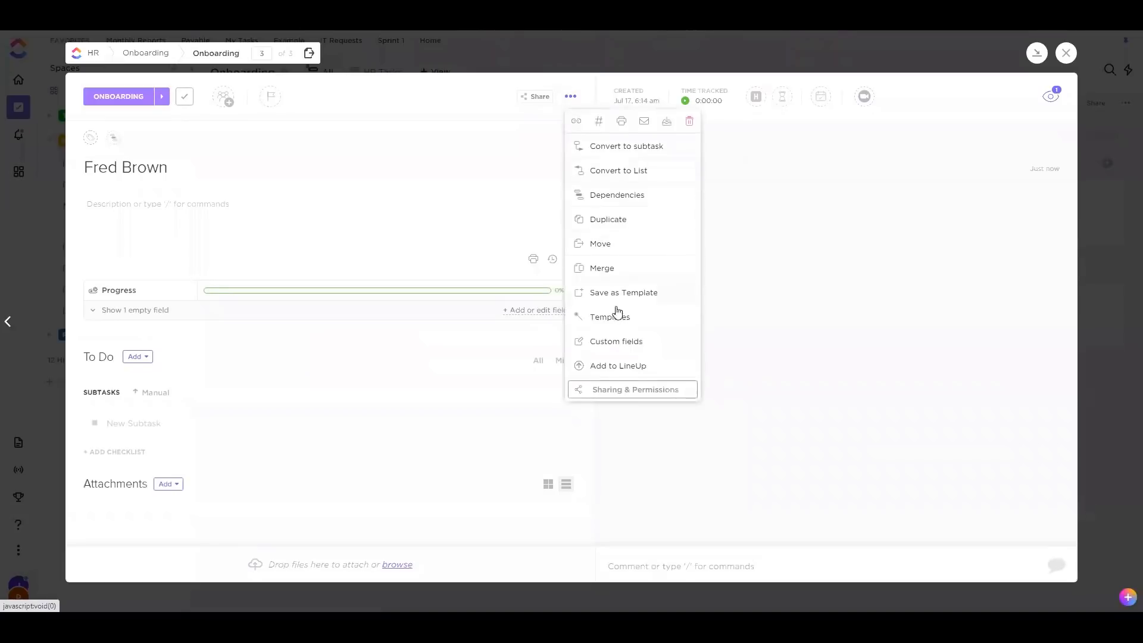
{"action": "left_click", "coordinate": [610, 317]}
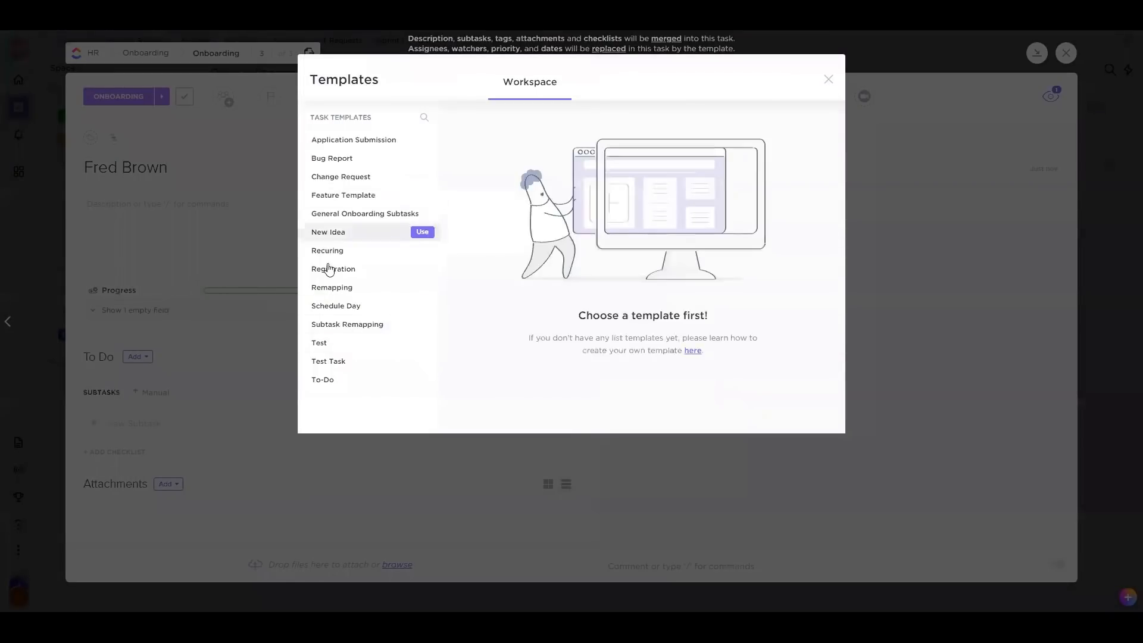
{"action": "left_click", "coordinate": [422, 250]}
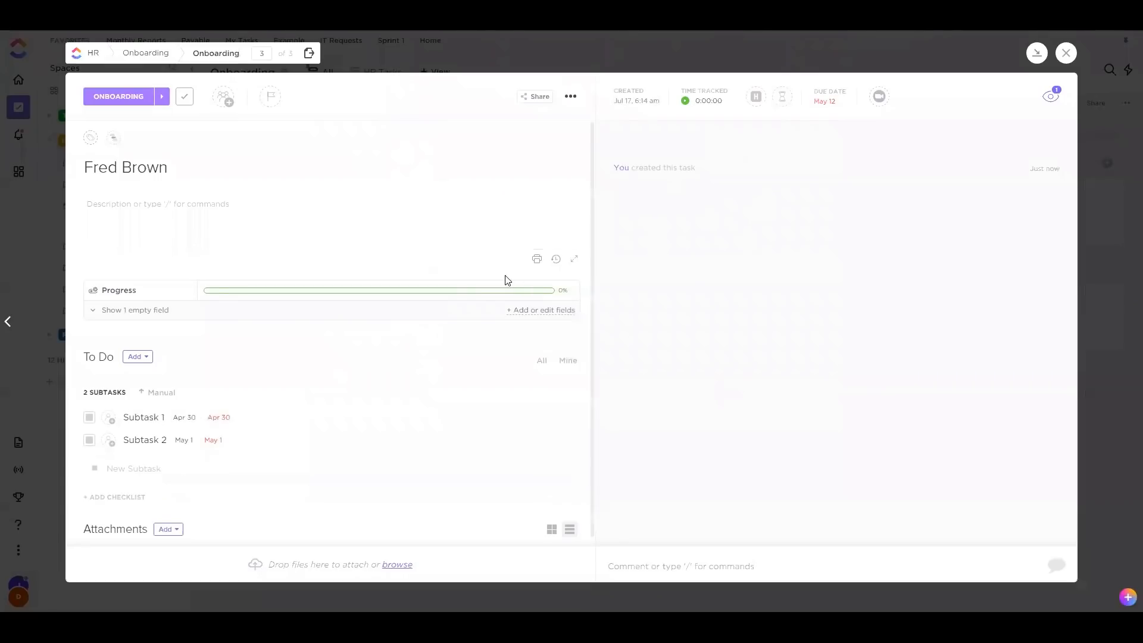
{"action": "left_click", "coordinate": [570, 97]}
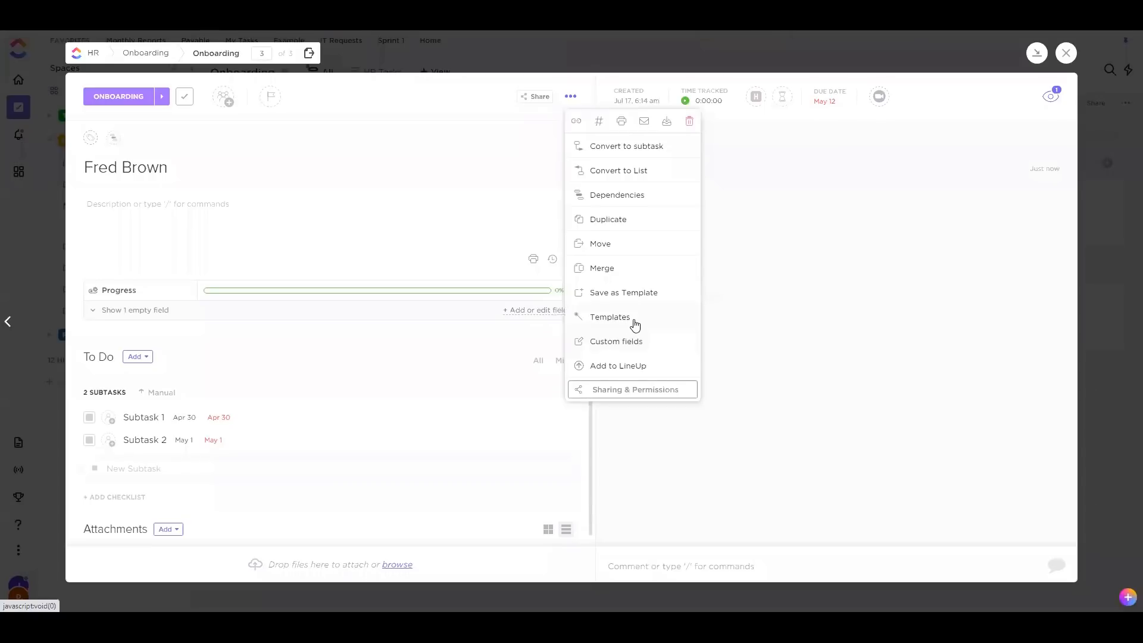
{"action": "left_click", "coordinate": [609, 318]}
{"action": "mouse_move", "coordinate": [372, 219]}
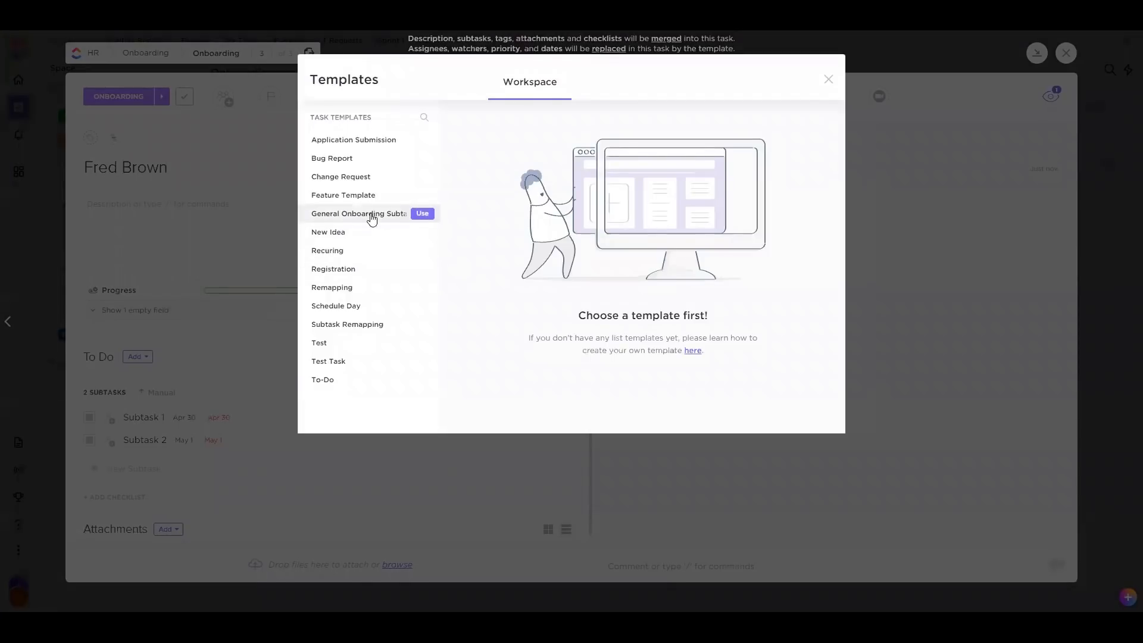
{"action": "left_click", "coordinate": [423, 213]}
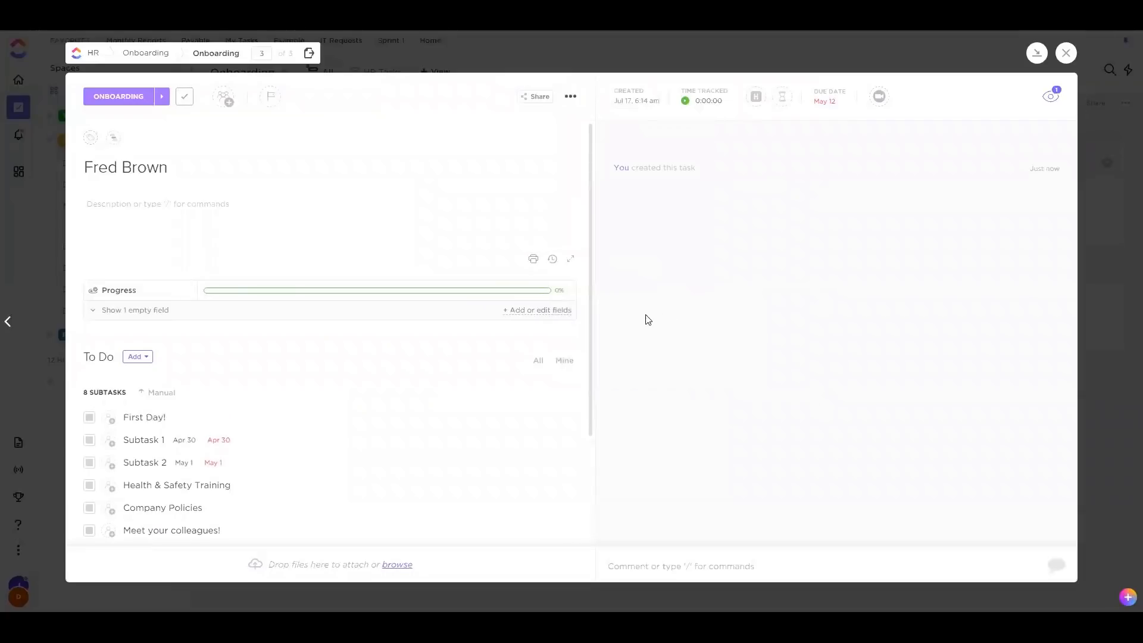
Close the task and reopen it to check its 8 subtasks
{"action": "scroll", "coordinate": [387, 387], "scroll_direction": "down", "scroll_amount": 3}
{"action": "left_click", "coordinate": [1065, 53]}
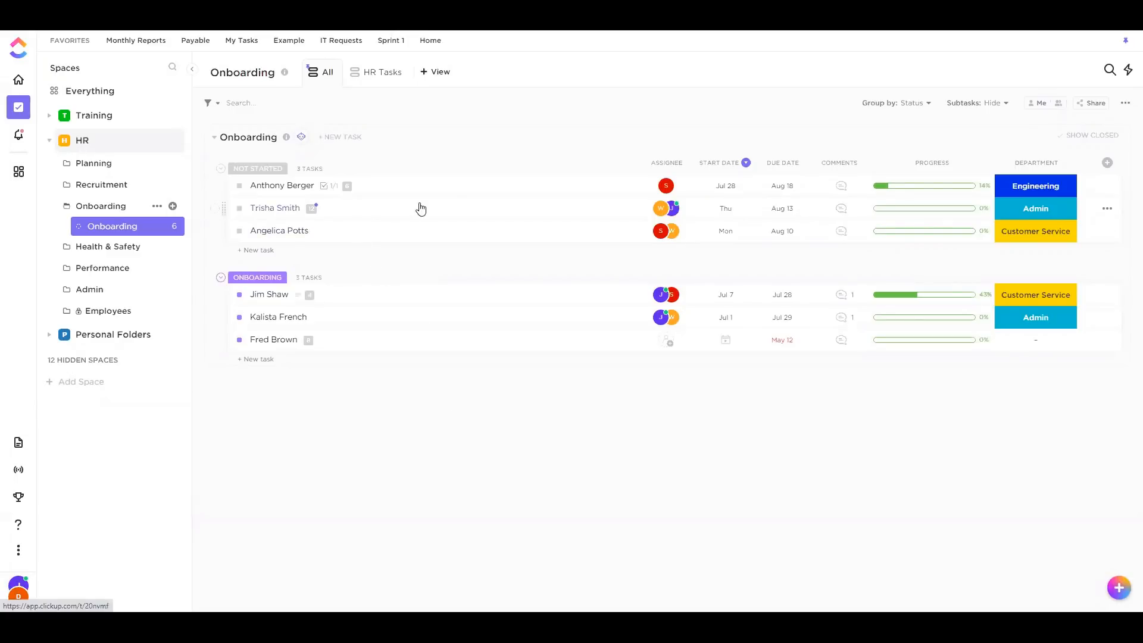
{"action": "left_click", "coordinate": [390, 340]}
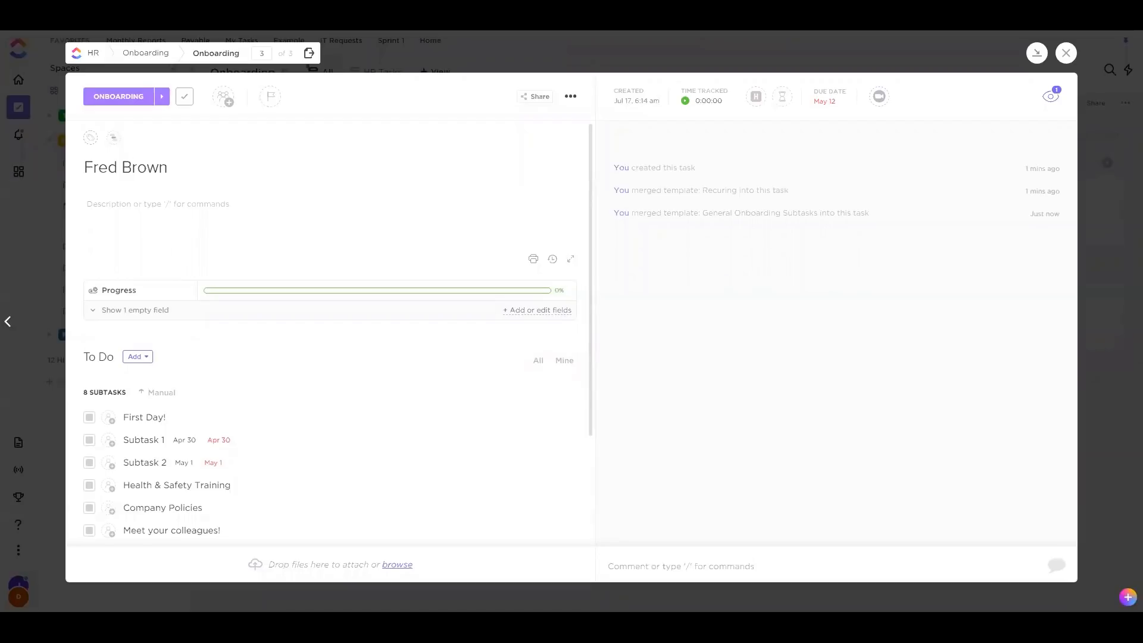
Create a custom automation: when a task is created, apply the General Onboarding Subtasks template
{"action": "left_click", "coordinate": [1065, 52]}
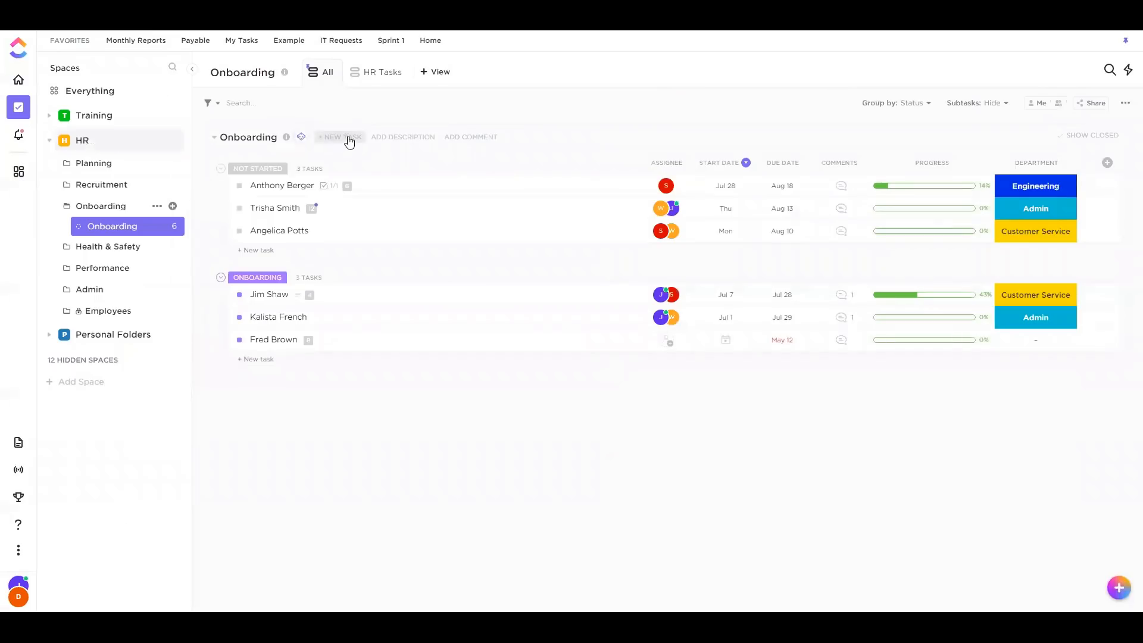
{"action": "left_click", "coordinate": [301, 138]}
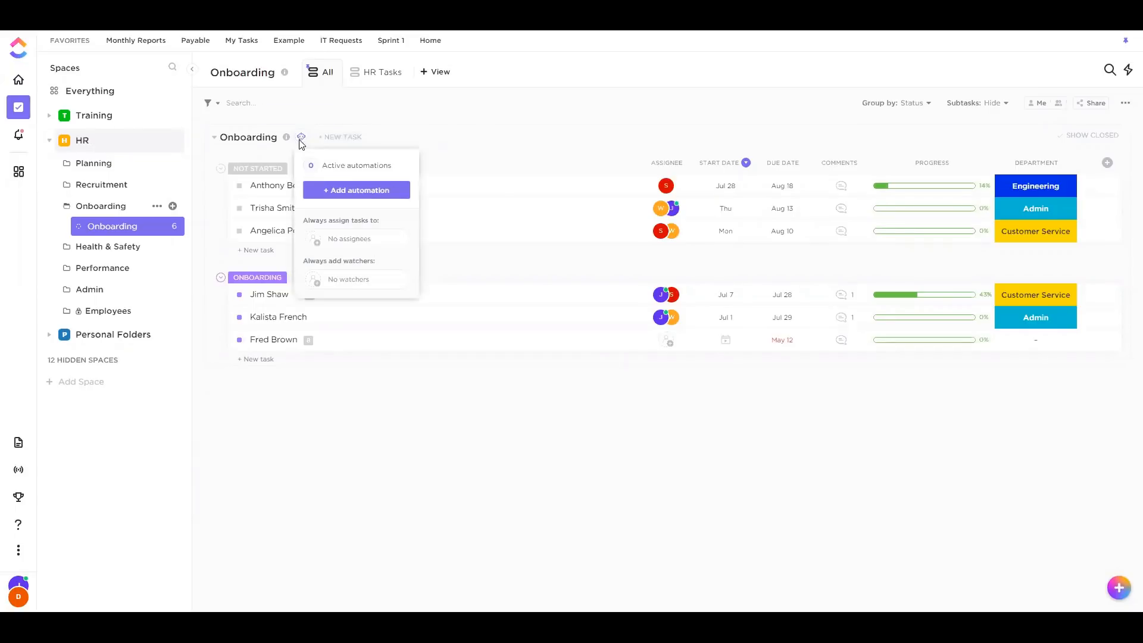
{"action": "left_click", "coordinate": [325, 191]}
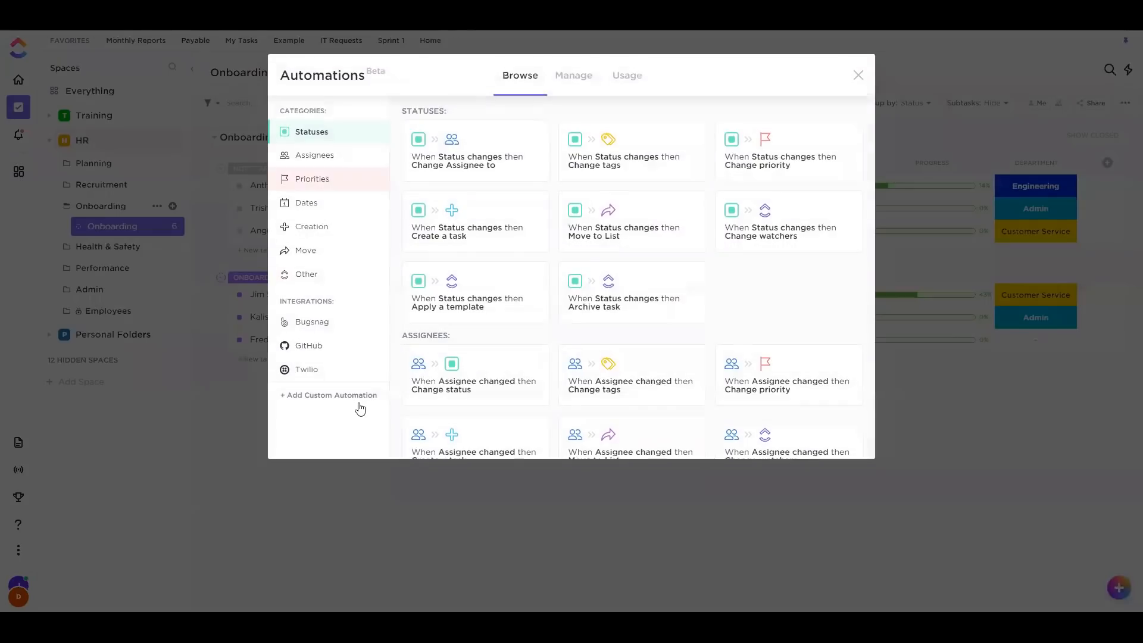
{"action": "left_click", "coordinate": [343, 396]}
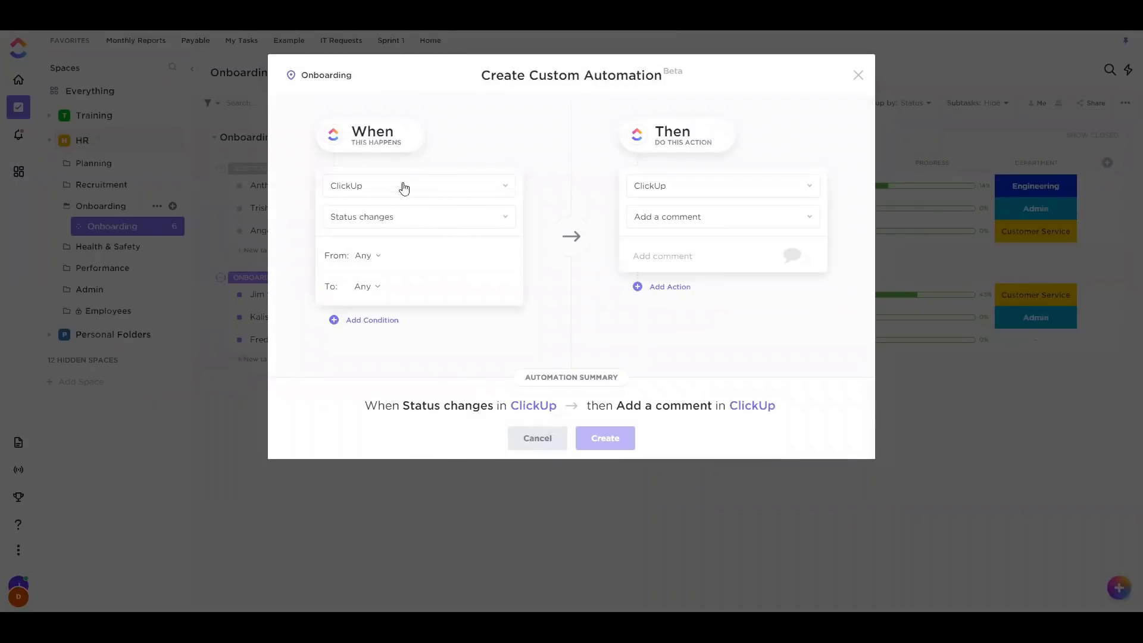
{"action": "left_click", "coordinate": [397, 232]}
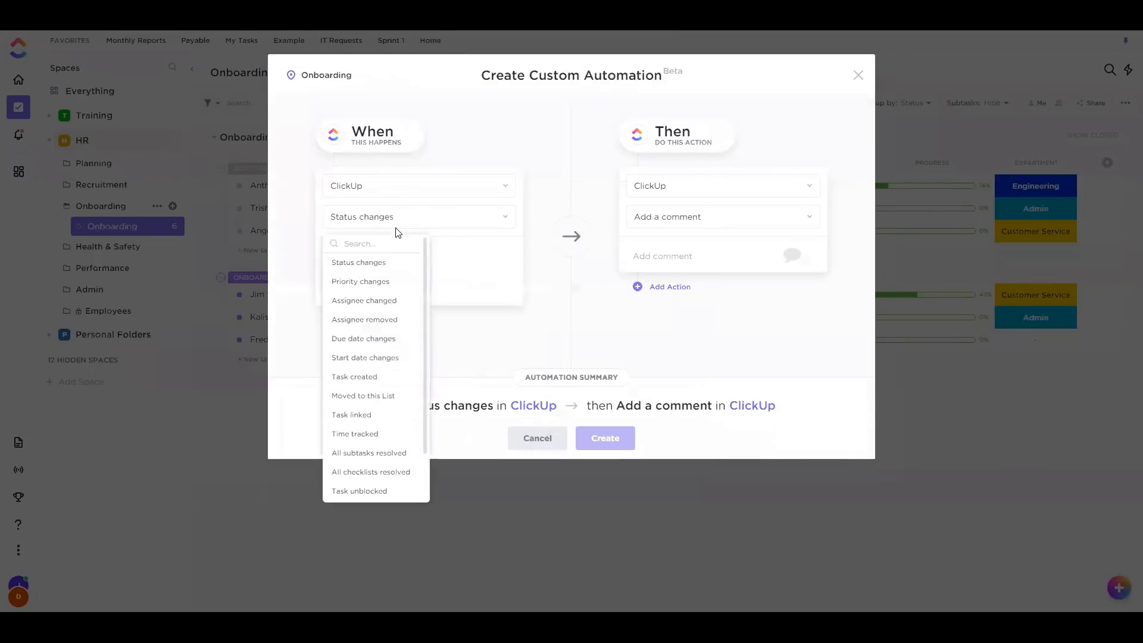
{"action": "left_click", "coordinate": [354, 376]}
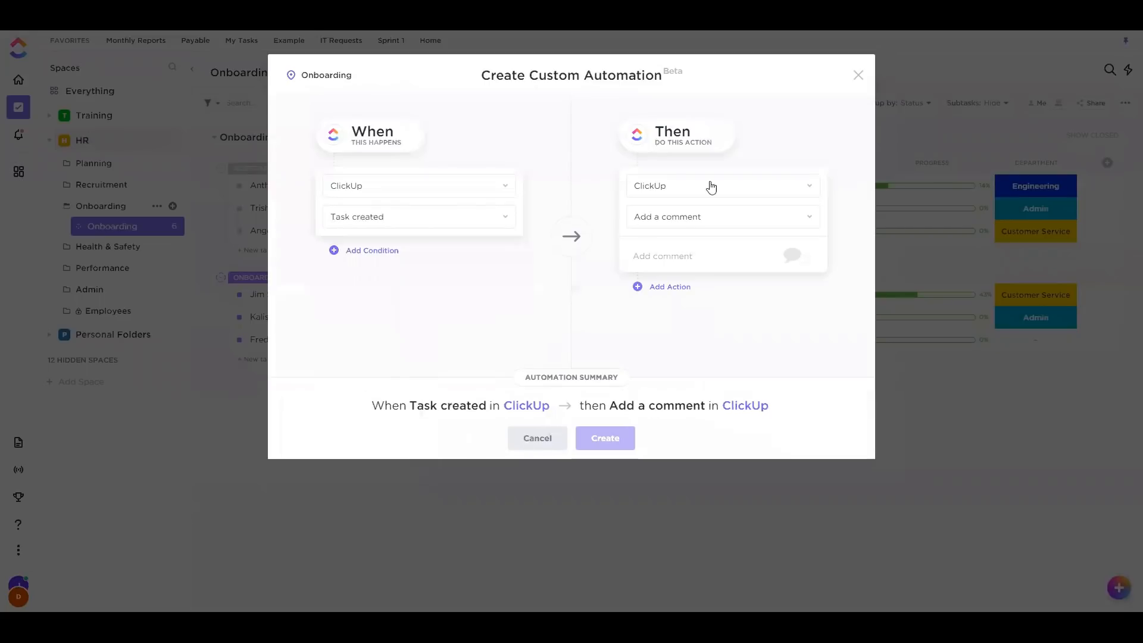
{"action": "left_click", "coordinate": [684, 223]}
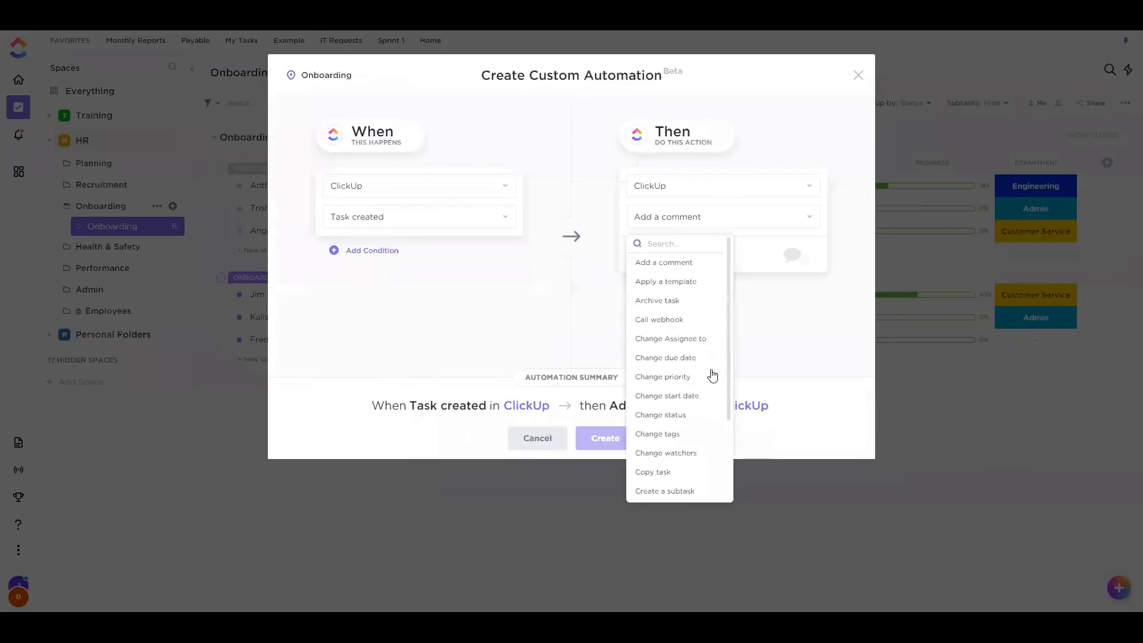
{"action": "left_click", "coordinate": [689, 281]}
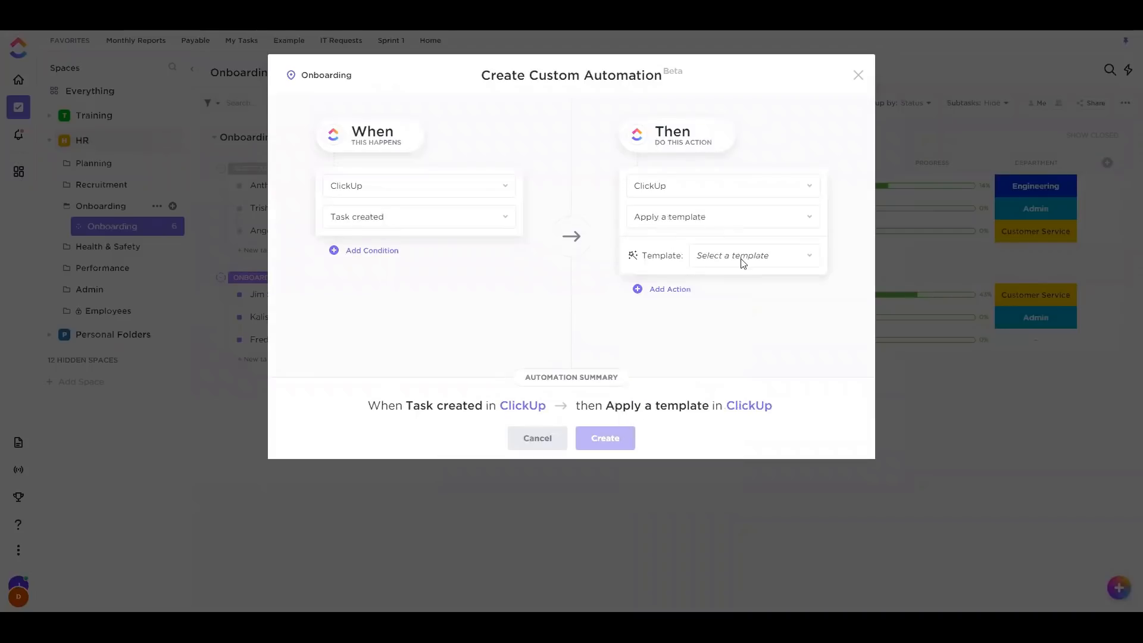
{"action": "left_click", "coordinate": [745, 269]}
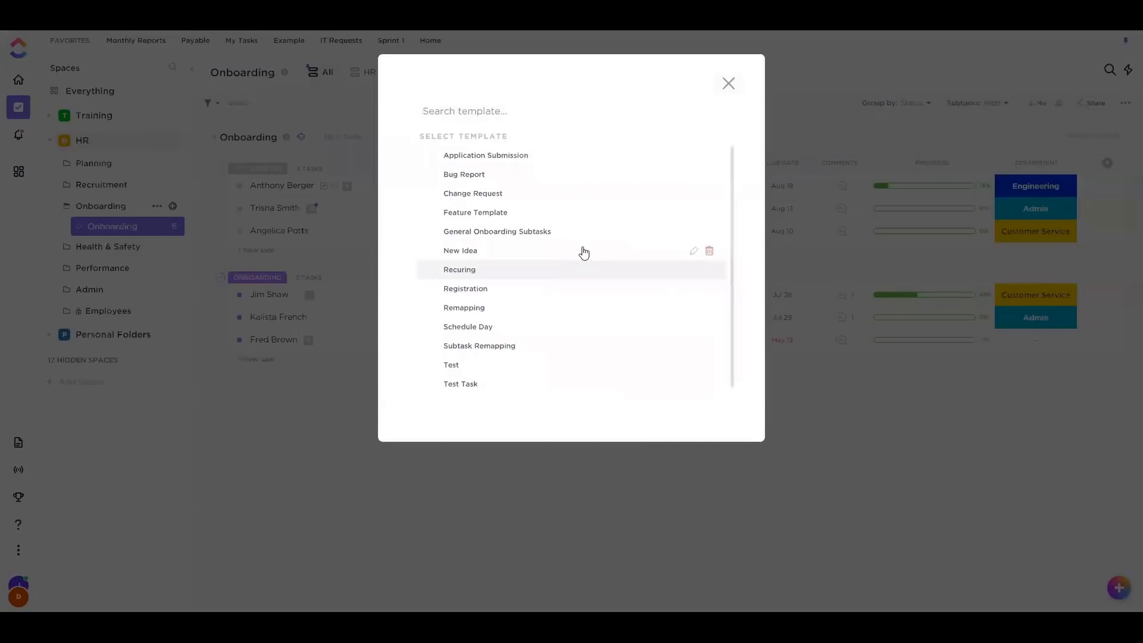
{"action": "left_click", "coordinate": [545, 234]}
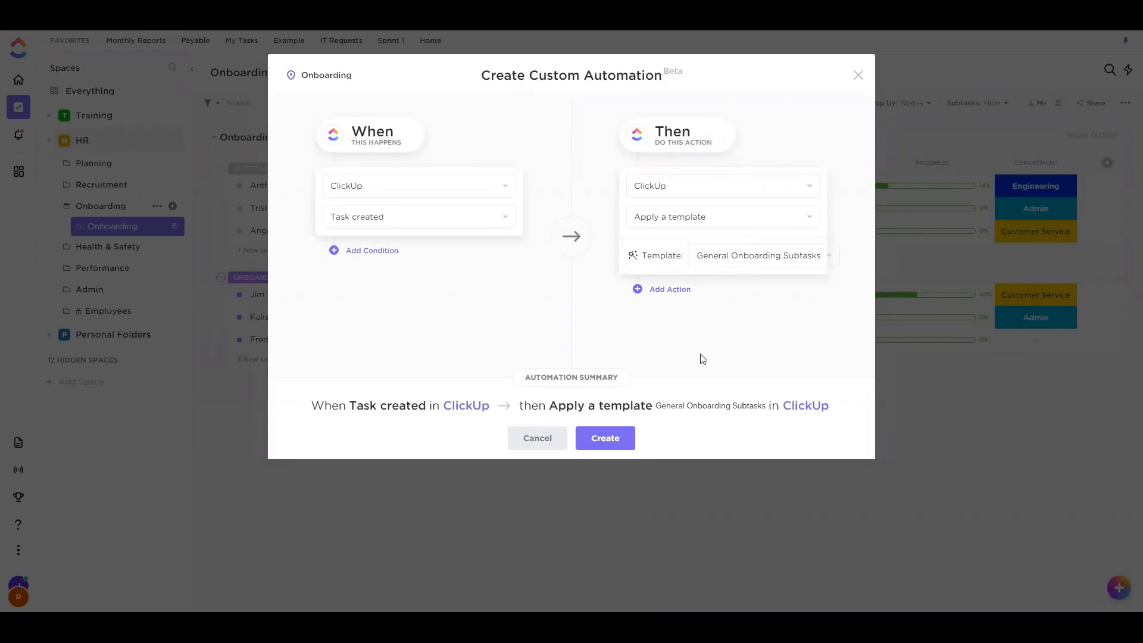
{"action": "left_click", "coordinate": [589, 444]}
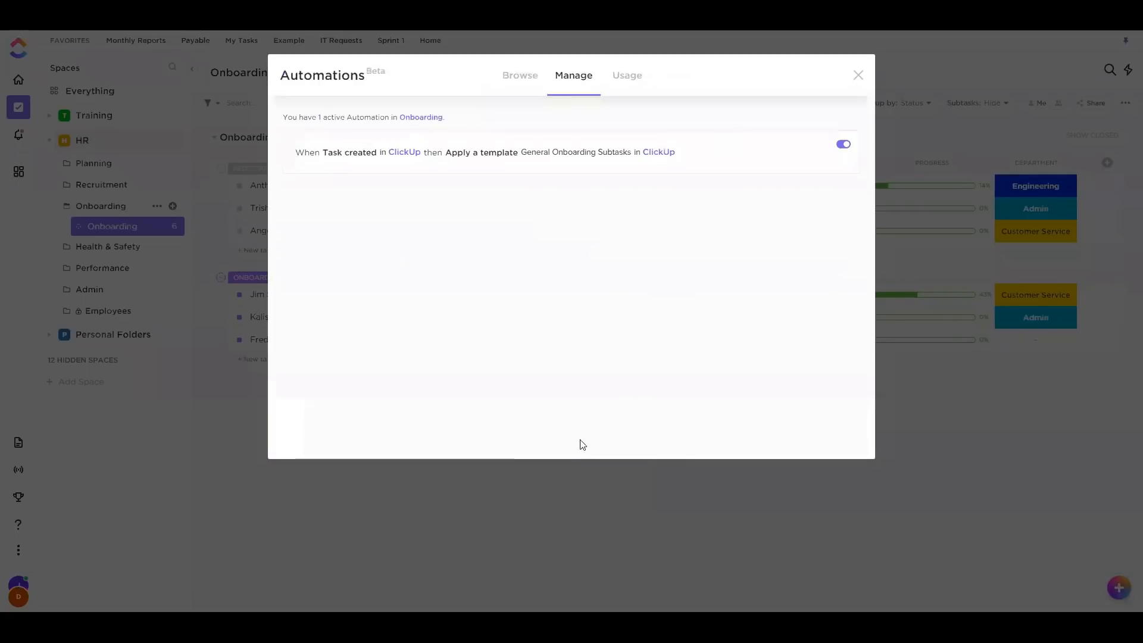
Add another new-hire task to the Onboarding list, named with the hire's name
{"action": "left_click", "coordinate": [857, 75]}
{"action": "left_click", "coordinate": [256, 359]}
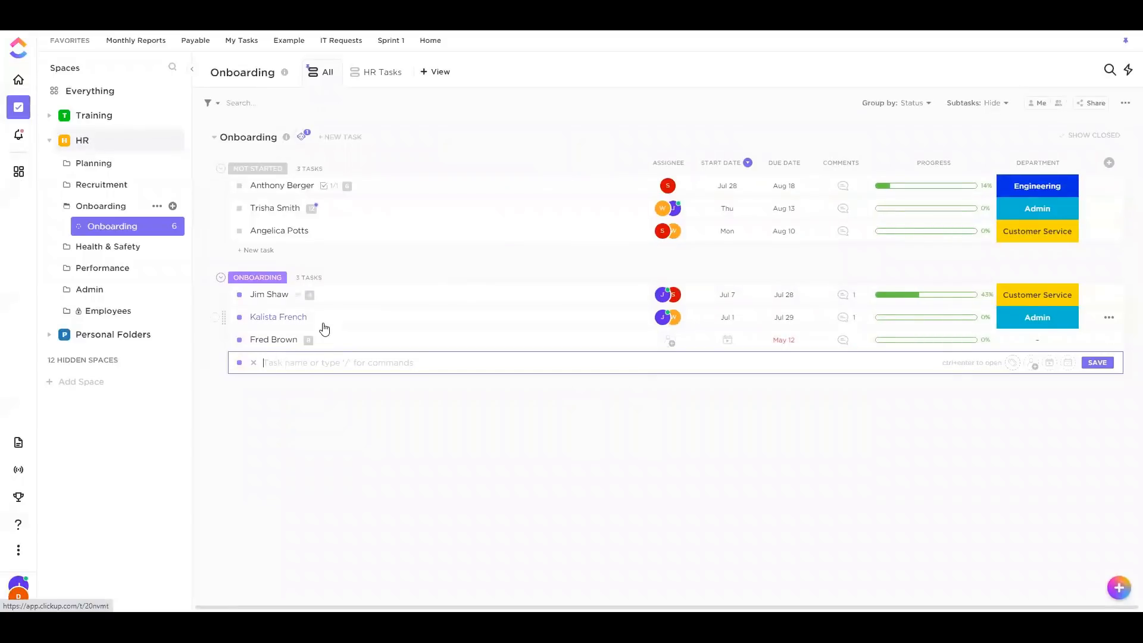
{"action": "key", "text": "Return"}
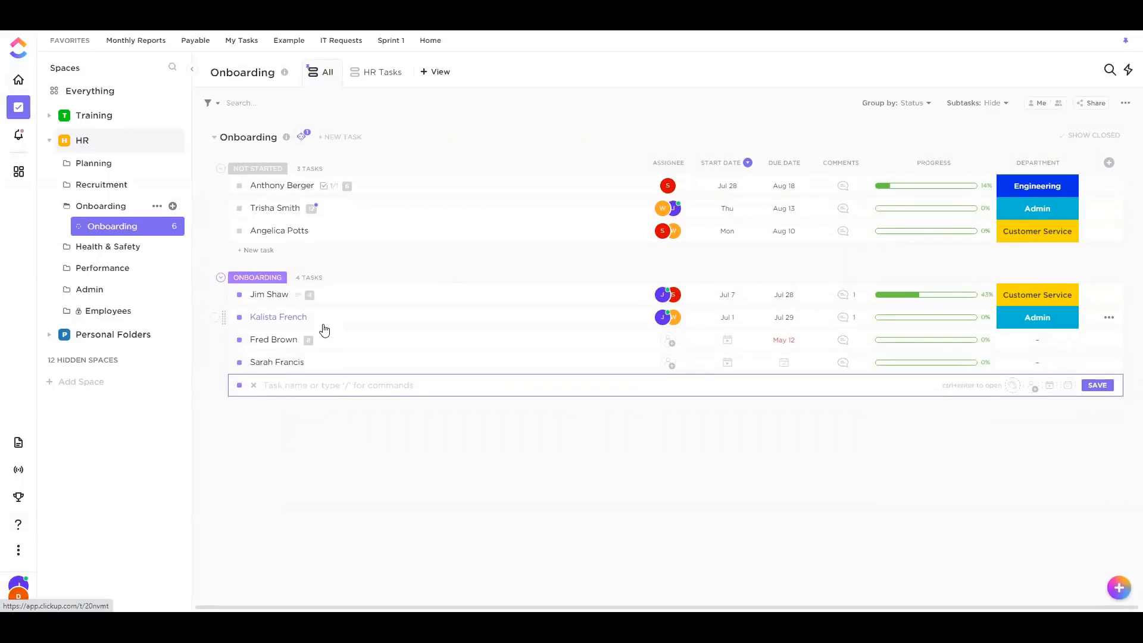
{"action": "left_click", "coordinate": [394, 494]}
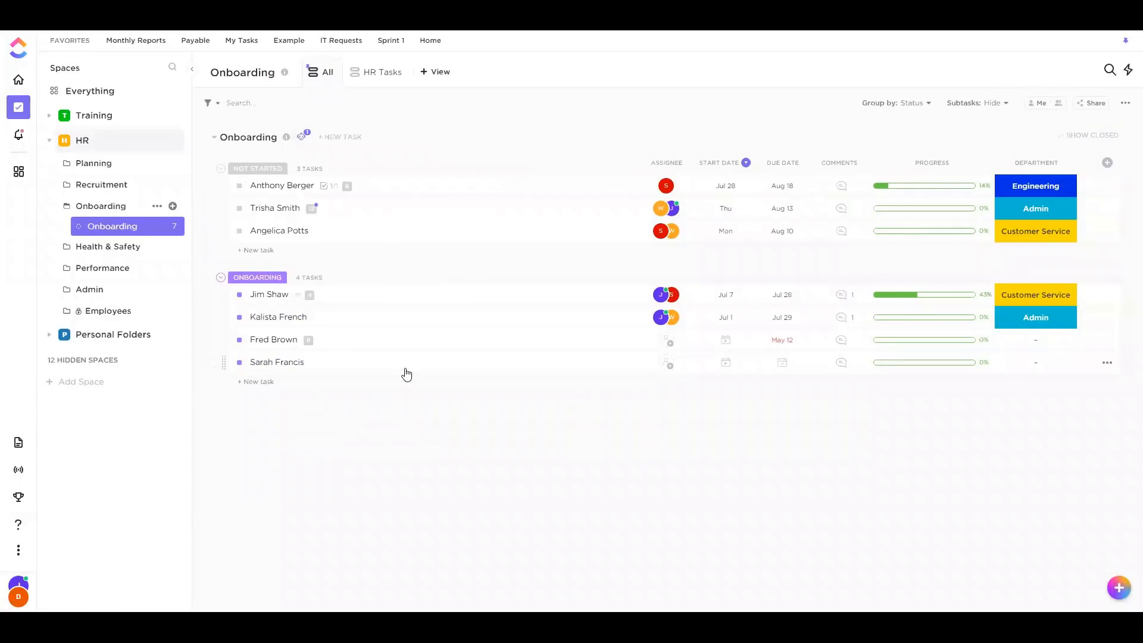
Confirm the new task got six onboarding subtasks, and leave its Department empty
{"action": "left_click", "coordinate": [275, 359]}
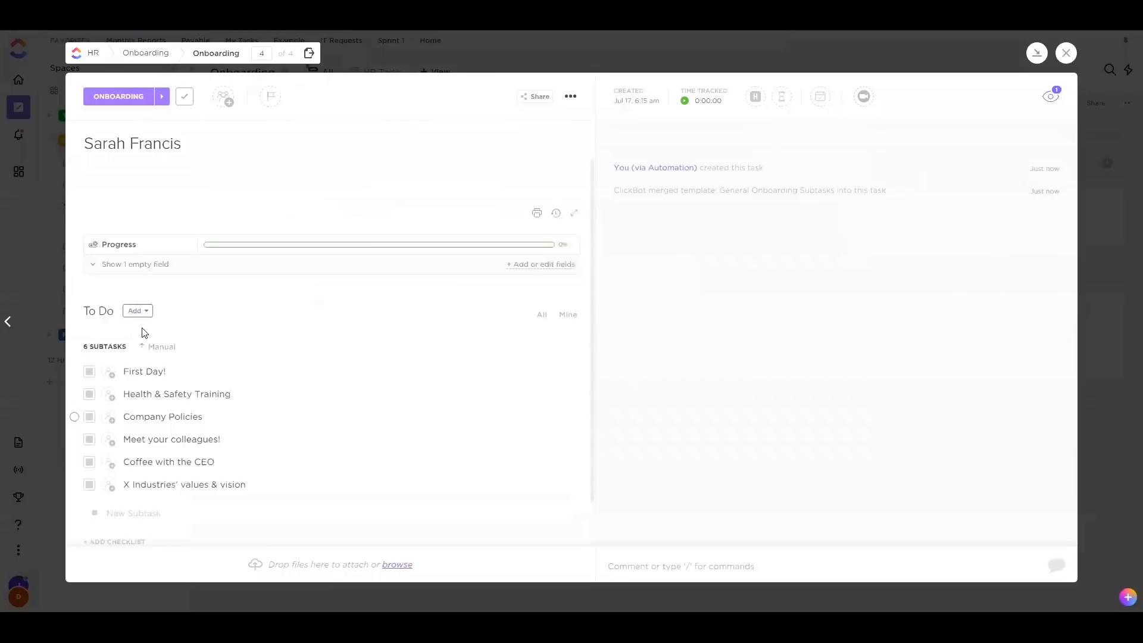
{"action": "scroll", "coordinate": [140, 345], "scroll_direction": "down", "scroll_amount": 1}
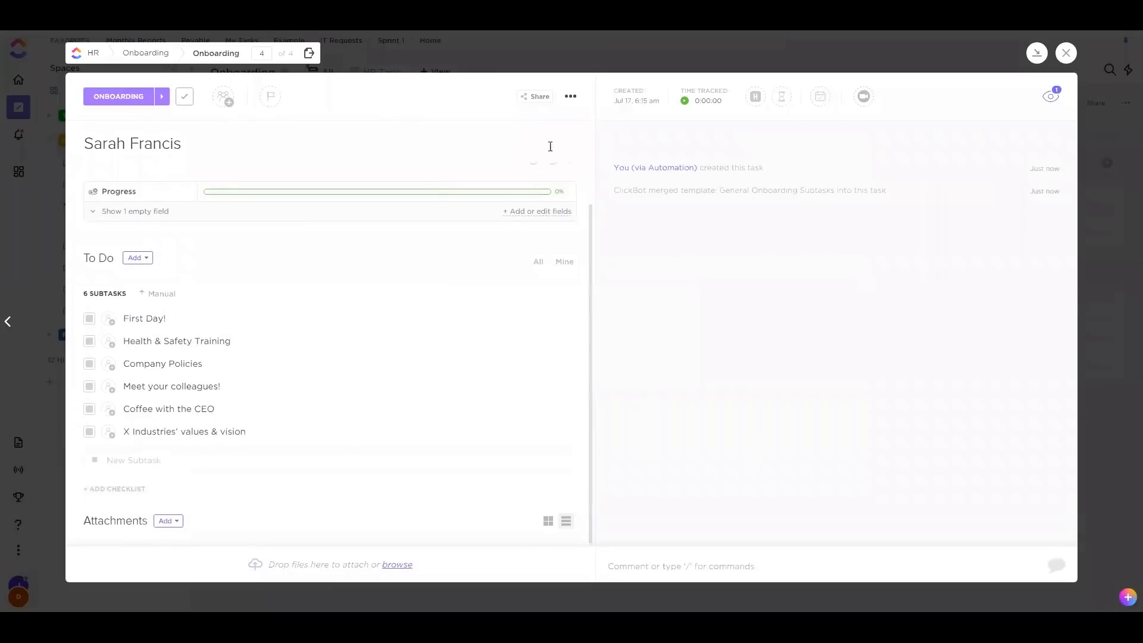
{"action": "scroll", "coordinate": [472, 360], "scroll_direction": "up", "scroll_amount": 2}
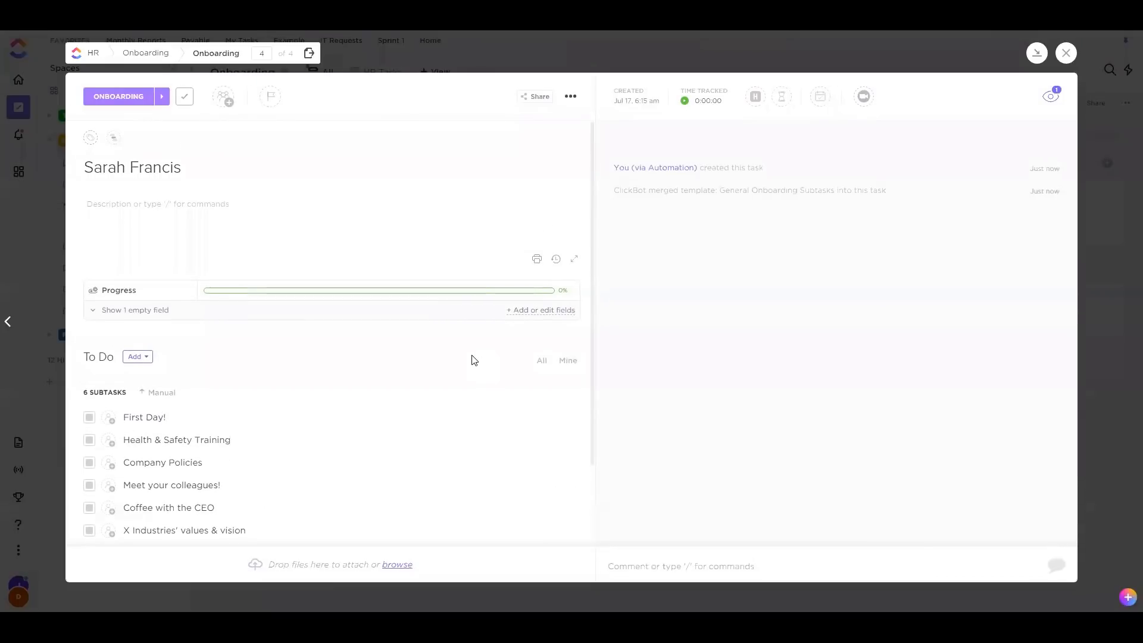
{"action": "left_click", "coordinate": [1066, 53]}
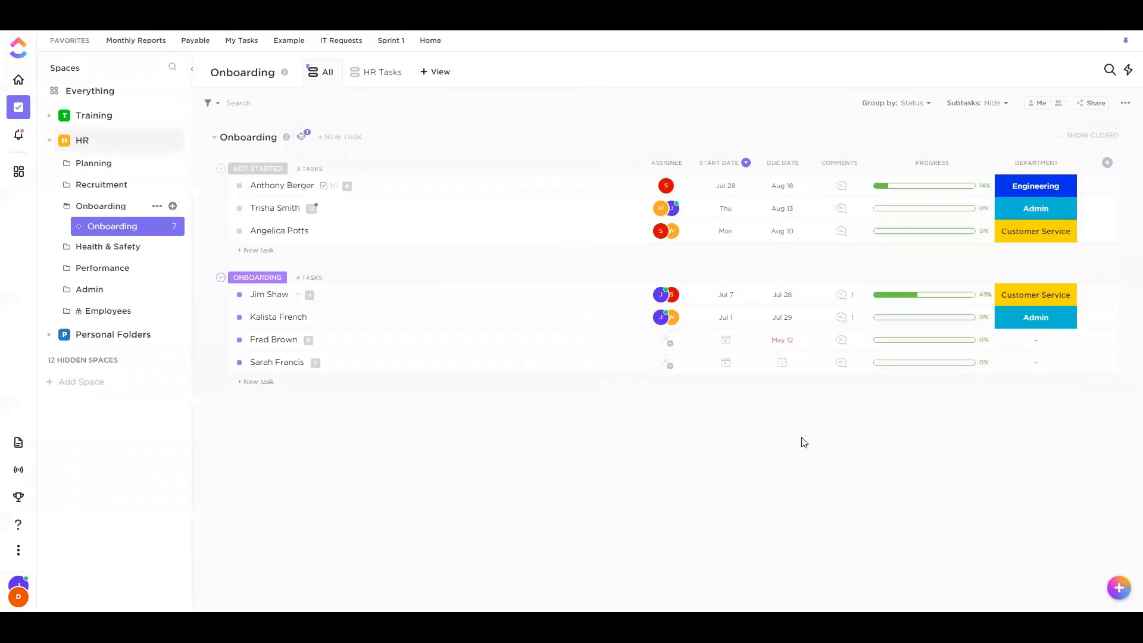
{"action": "left_click", "coordinate": [1045, 368]}
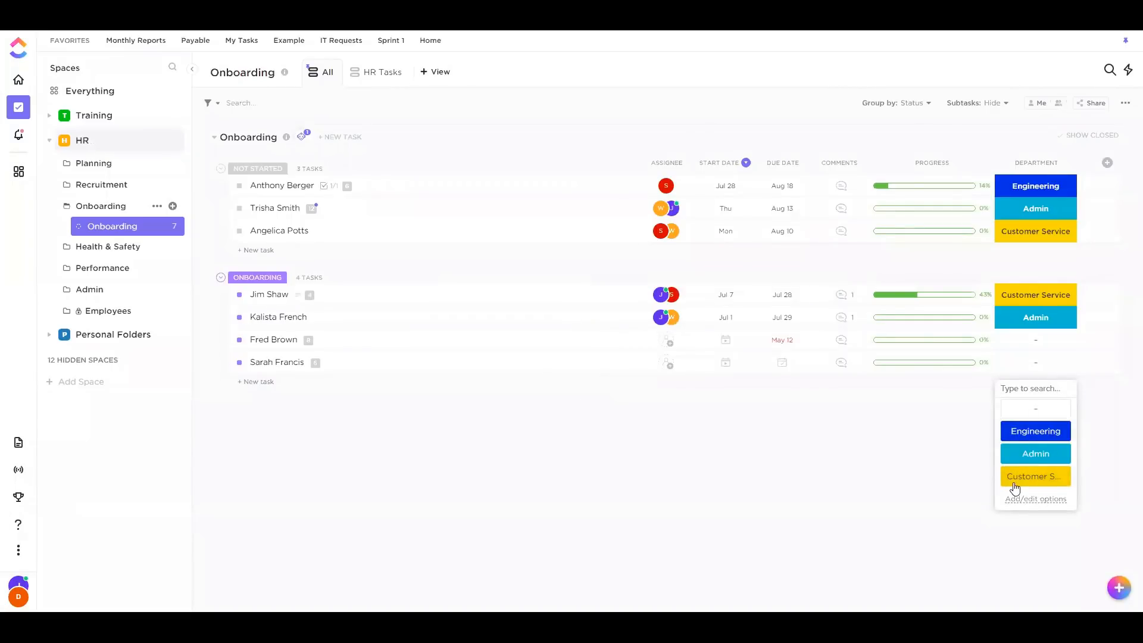
{"action": "left_click", "coordinate": [326, 260]}
Start a custom automation triggered when the Department field changes to Engineering
{"action": "left_click", "coordinate": [302, 137]}
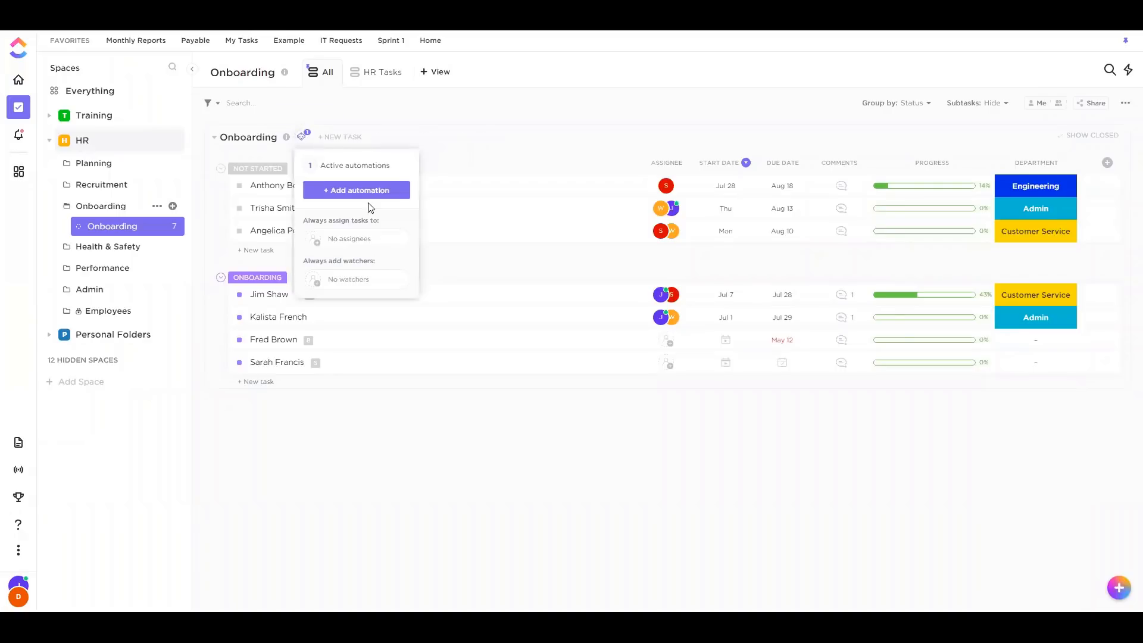
{"action": "left_click", "coordinate": [382, 191]}
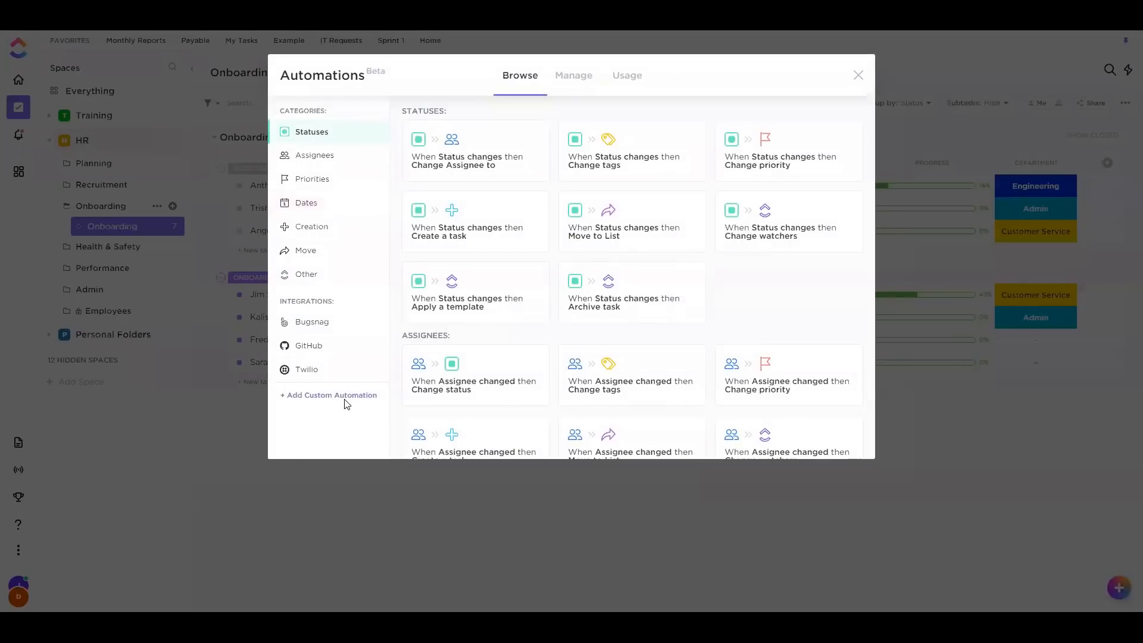
{"action": "left_click", "coordinate": [345, 397]}
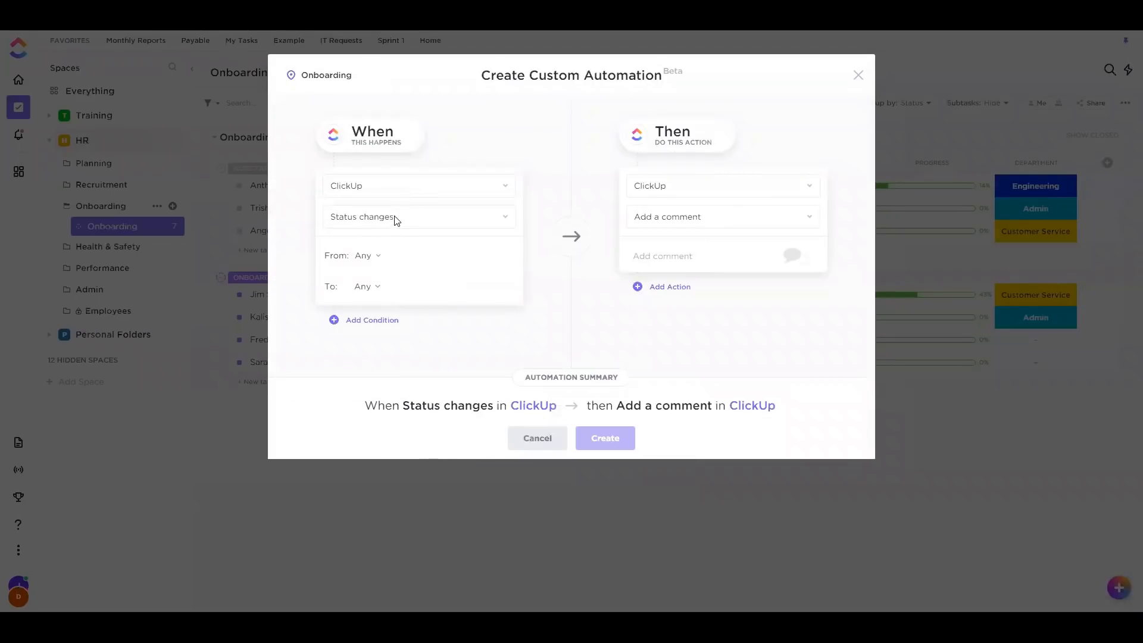
{"action": "left_click", "coordinate": [396, 220]}
{"action": "scroll", "coordinate": [375, 384], "scroll_direction": "down", "scroll_amount": 3}
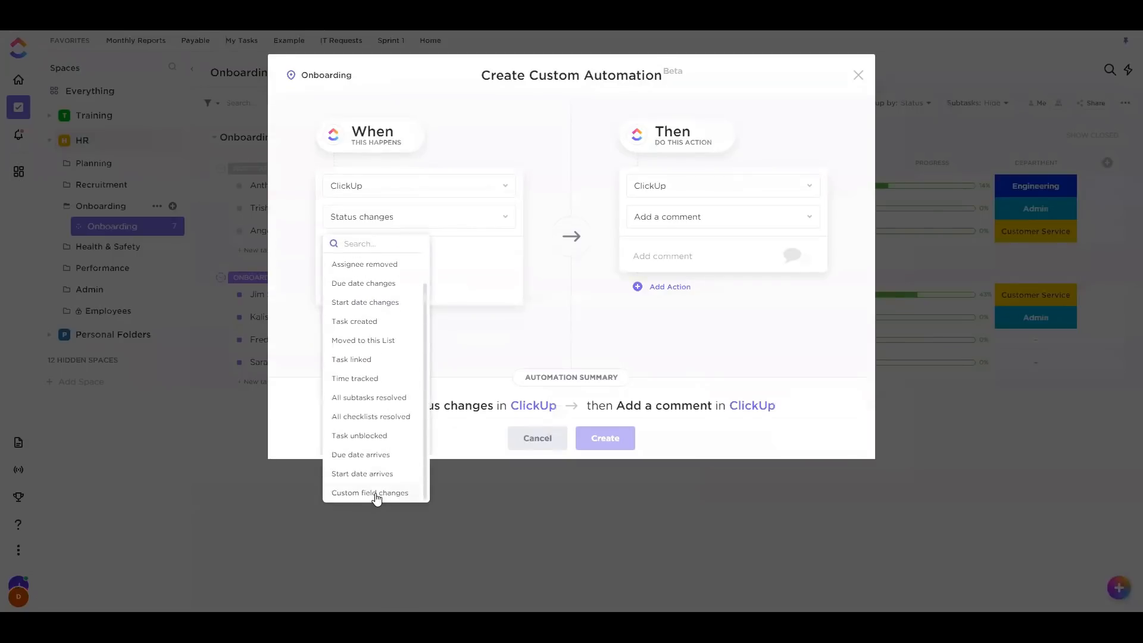
{"action": "left_click", "coordinate": [376, 493]}
{"action": "left_click", "coordinate": [390, 287]}
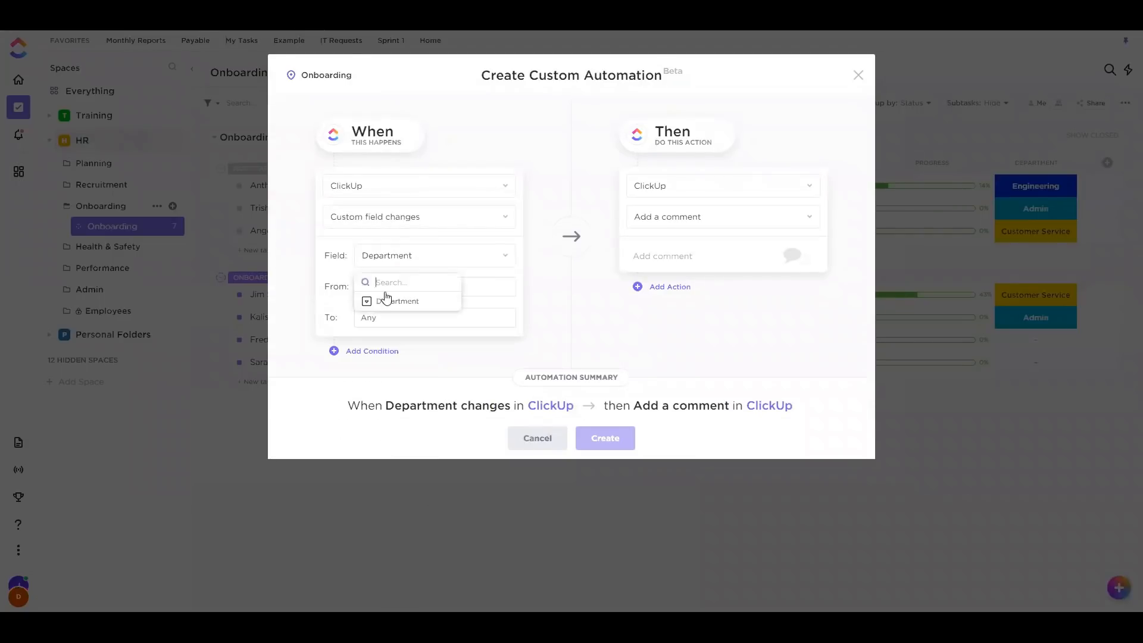
{"action": "left_click", "coordinate": [382, 304]}
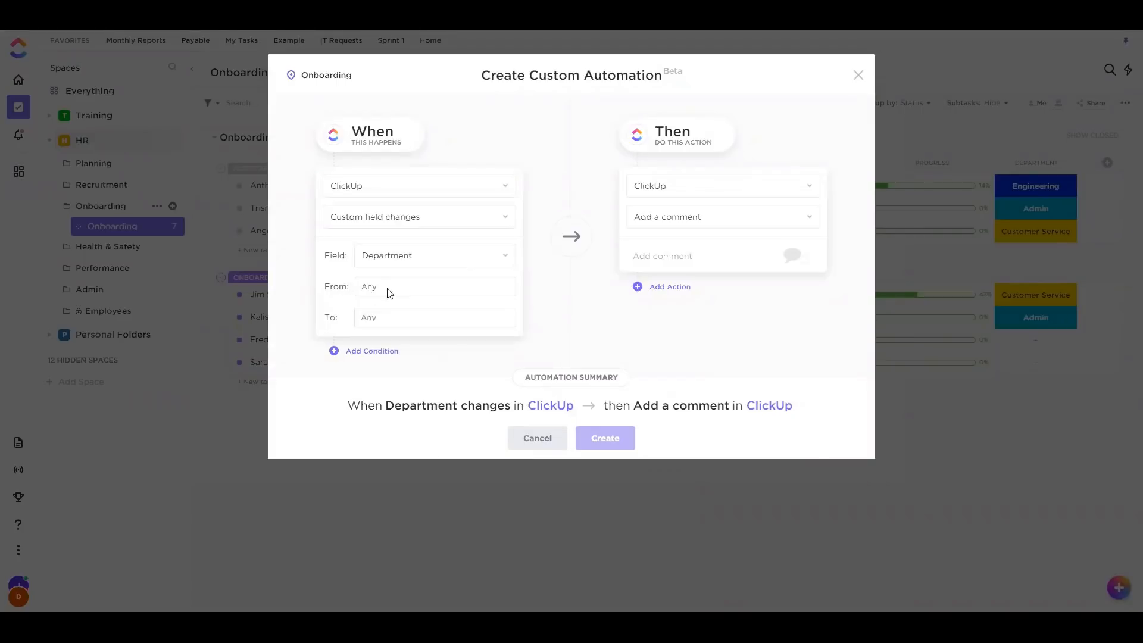
{"action": "left_click", "coordinate": [434, 322]}
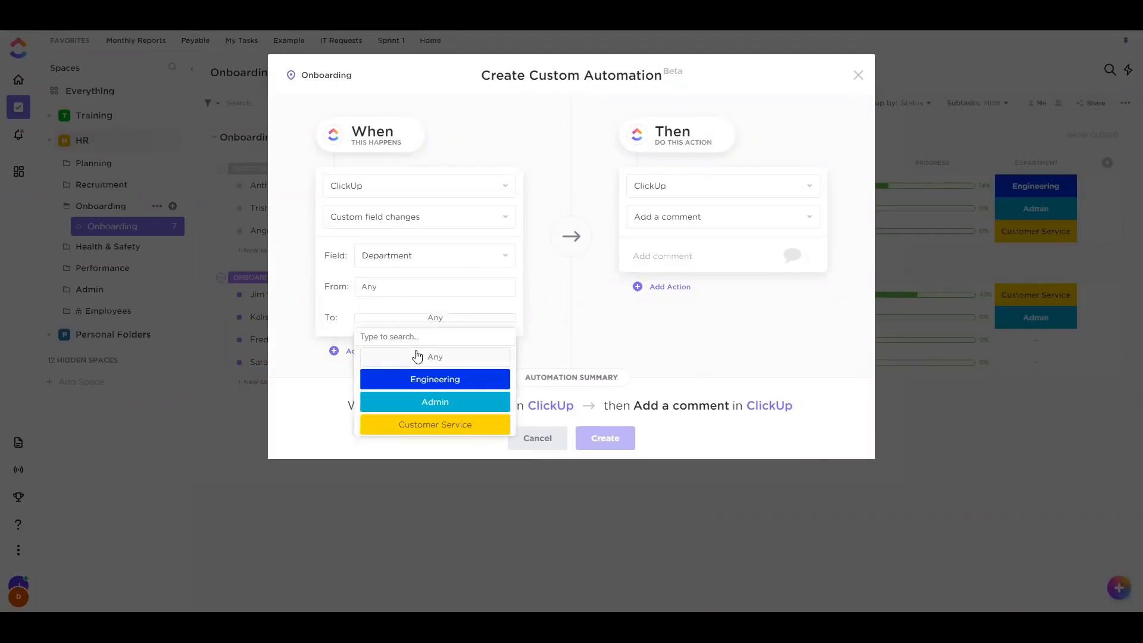
{"action": "left_click", "coordinate": [462, 381]}
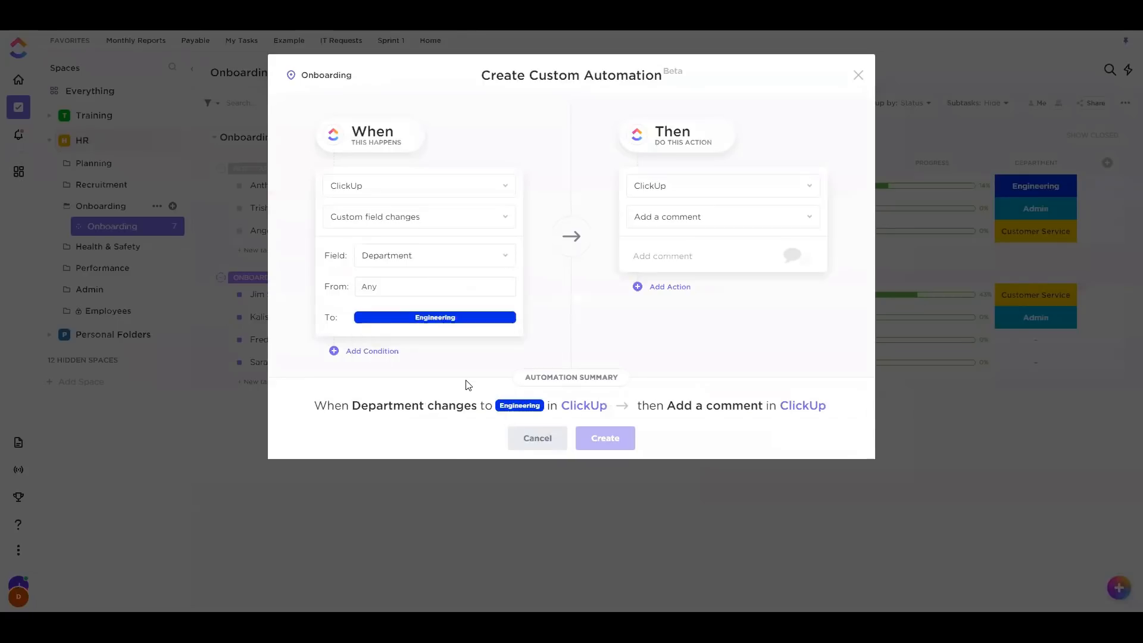
Make it apply the General Onboarding Subtasks template and create the automation
{"action": "left_click", "coordinate": [682, 218]}
{"action": "left_click", "coordinate": [686, 283]}
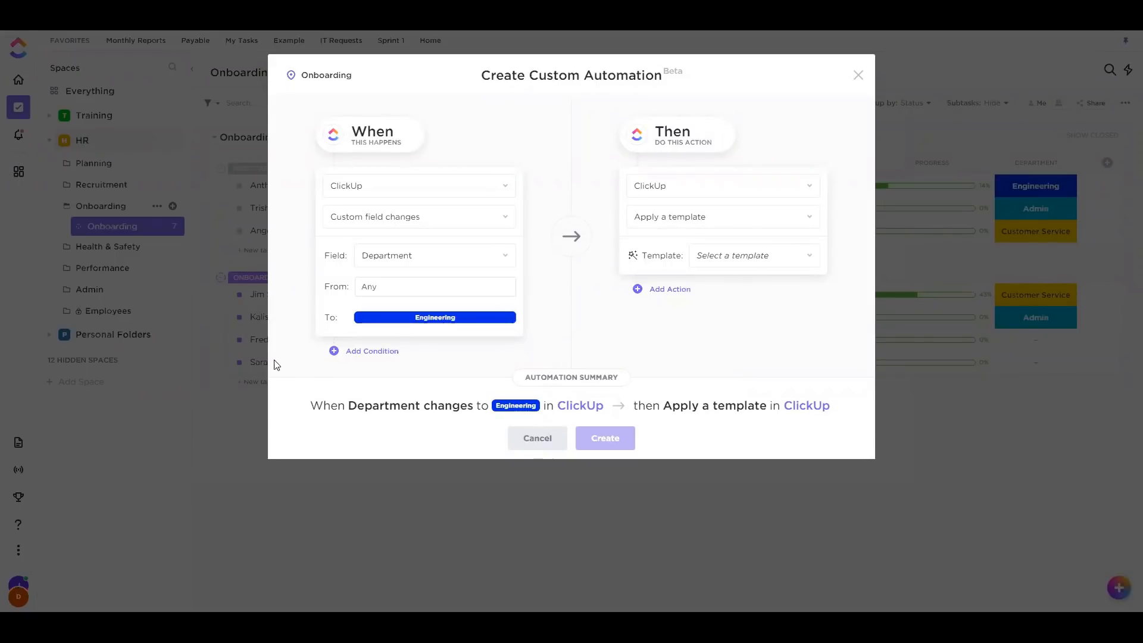
{"action": "left_click_drag", "start_coordinate": [748, 256], "coordinate": [739, 260]}
{"action": "left_click", "coordinate": [743, 262]}
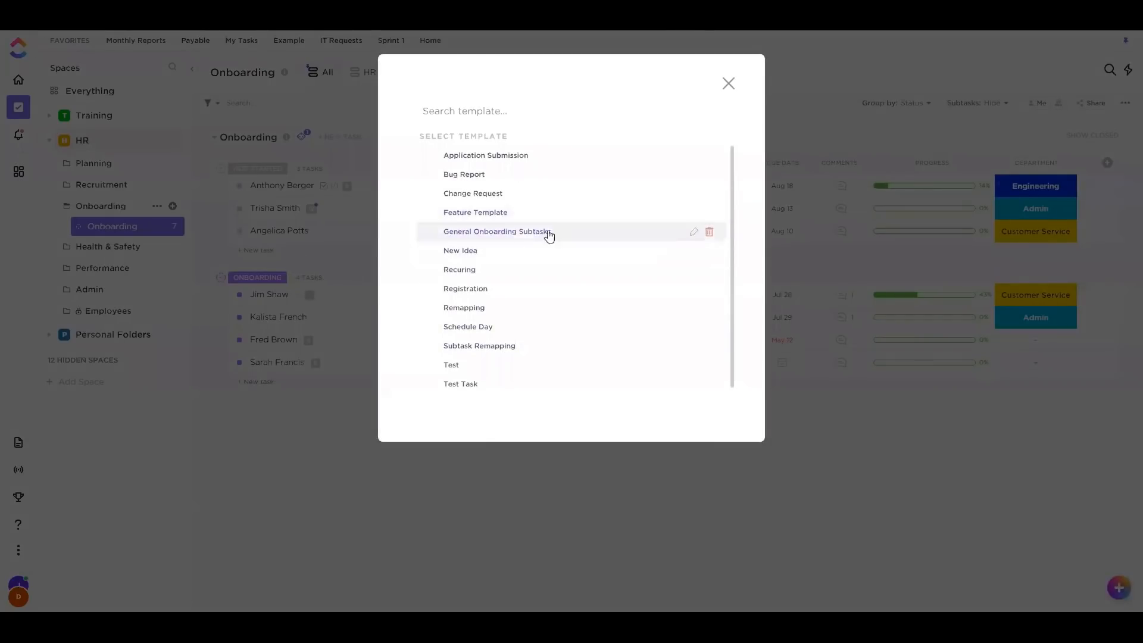
{"action": "left_click", "coordinate": [522, 233]}
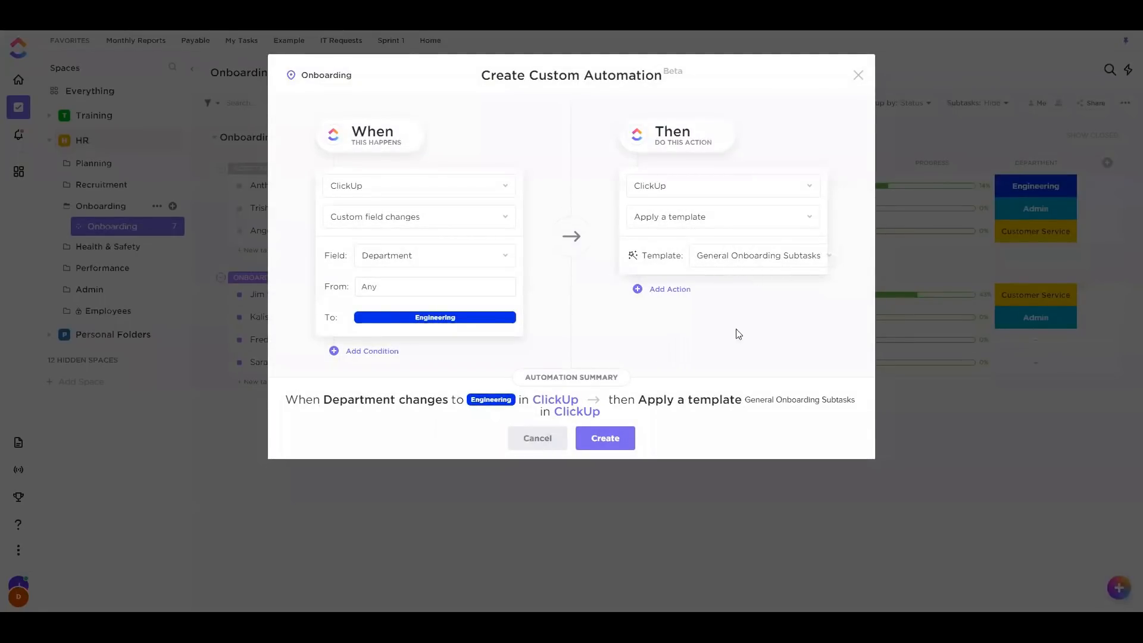
{"action": "left_click", "coordinate": [611, 436]}
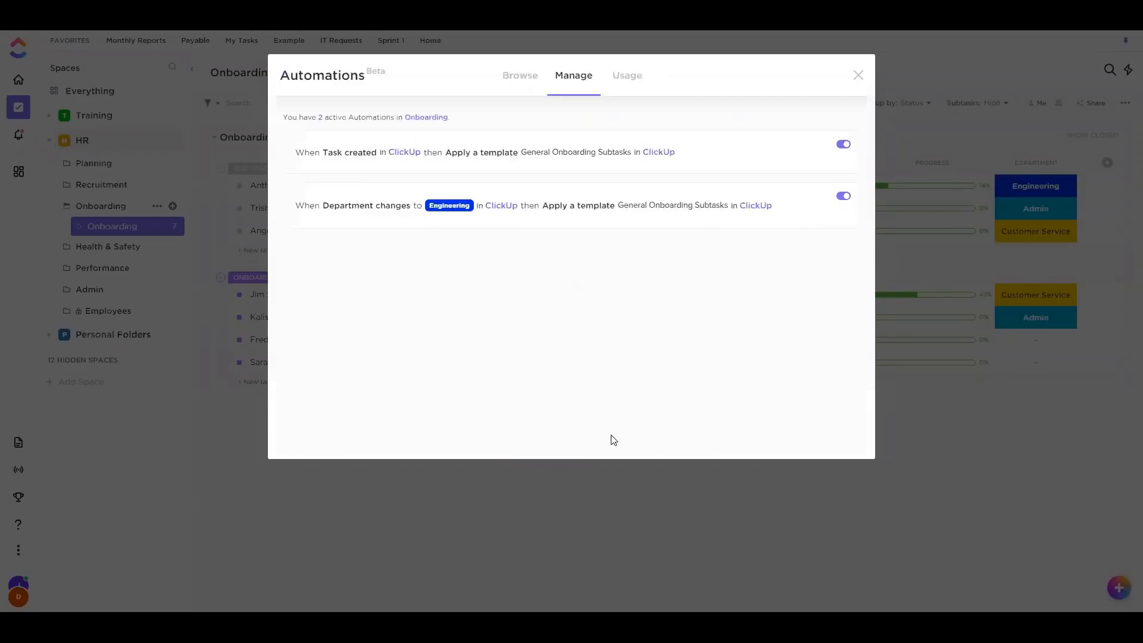
{"action": "left_click", "coordinate": [856, 76]}
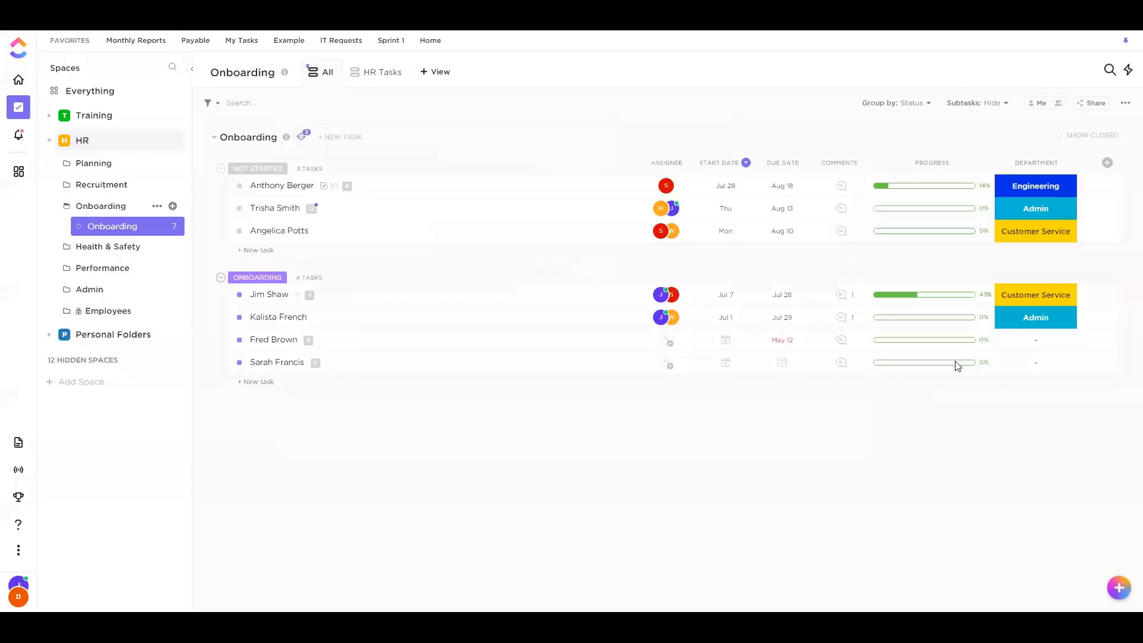
Set the newest new-hire task's Department to Engineering
{"action": "left_click", "coordinate": [1020, 364]}
{"action": "left_click", "coordinate": [1023, 432]}
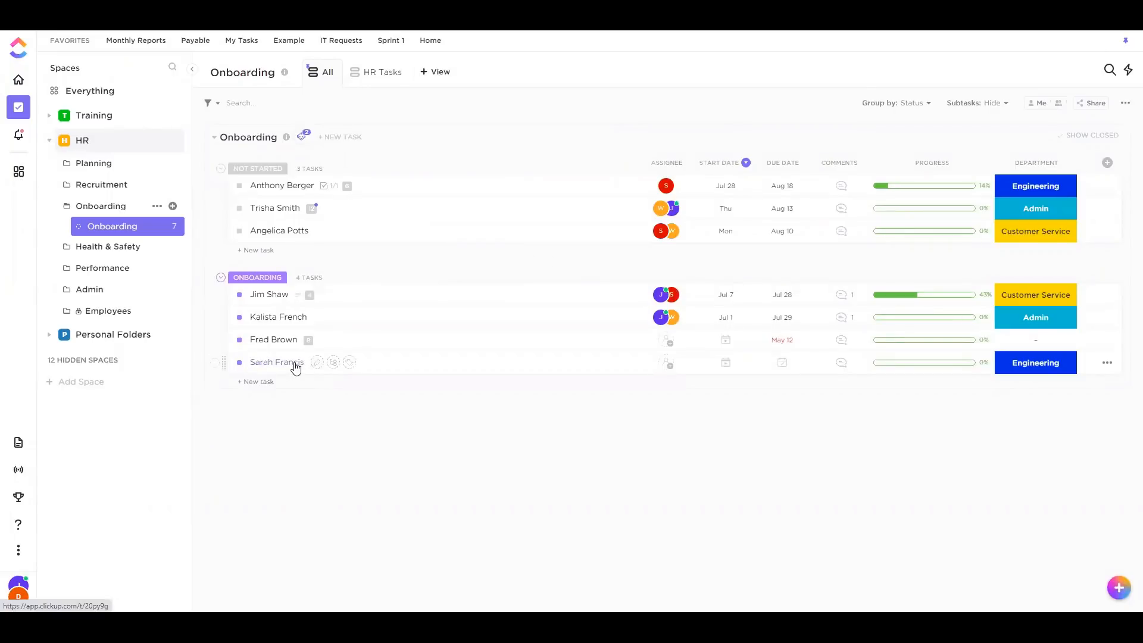
{"action": "left_click", "coordinate": [1032, 369]}
{"action": "left_click", "coordinate": [862, 481]}
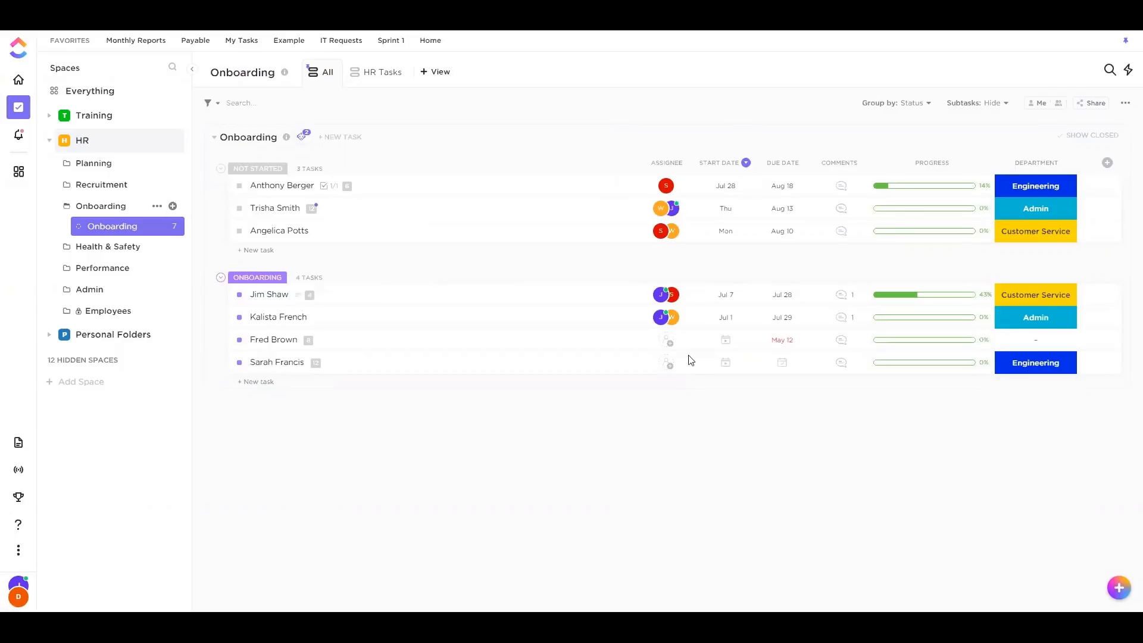
{"action": "left_click", "coordinate": [438, 72]}
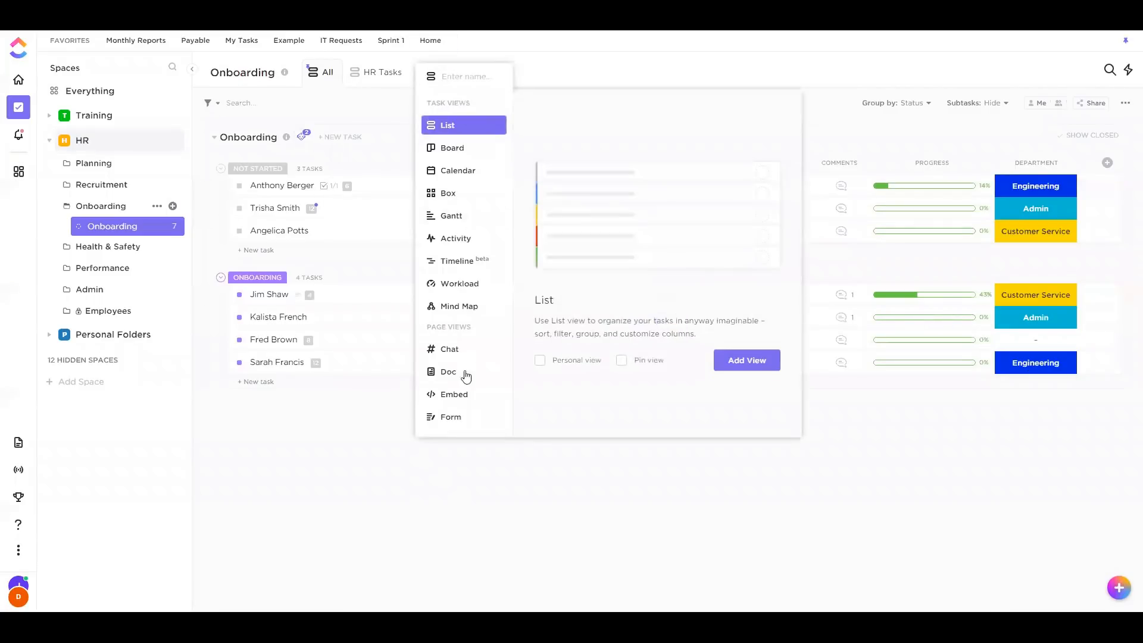
Dismiss the add-view menu and switch to Dashboards, showing PM Training
{"action": "left_click", "coordinate": [393, 447]}
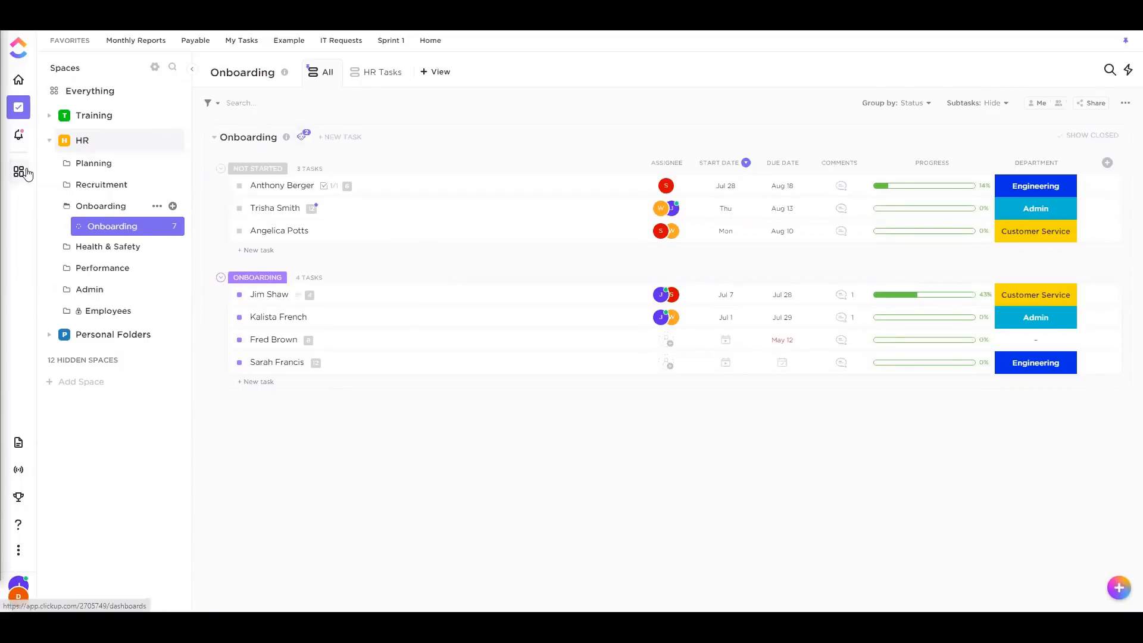
{"action": "left_click", "coordinate": [18, 172]}
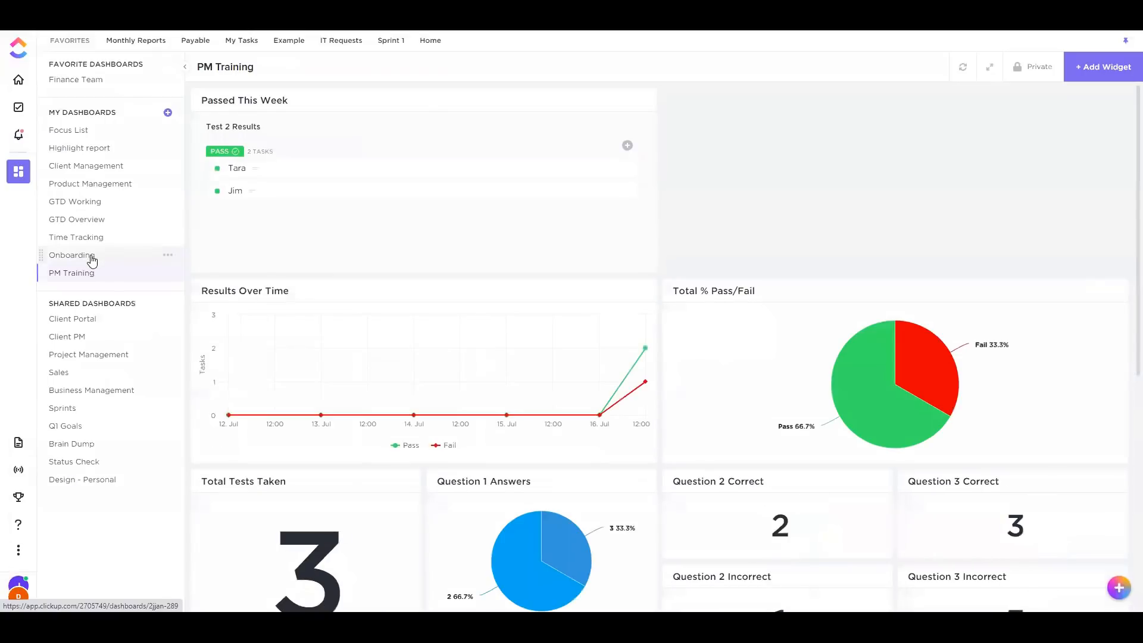
Open the Onboarding dashboard and browse available widgets without adding one
{"action": "left_click", "coordinate": [89, 256]}
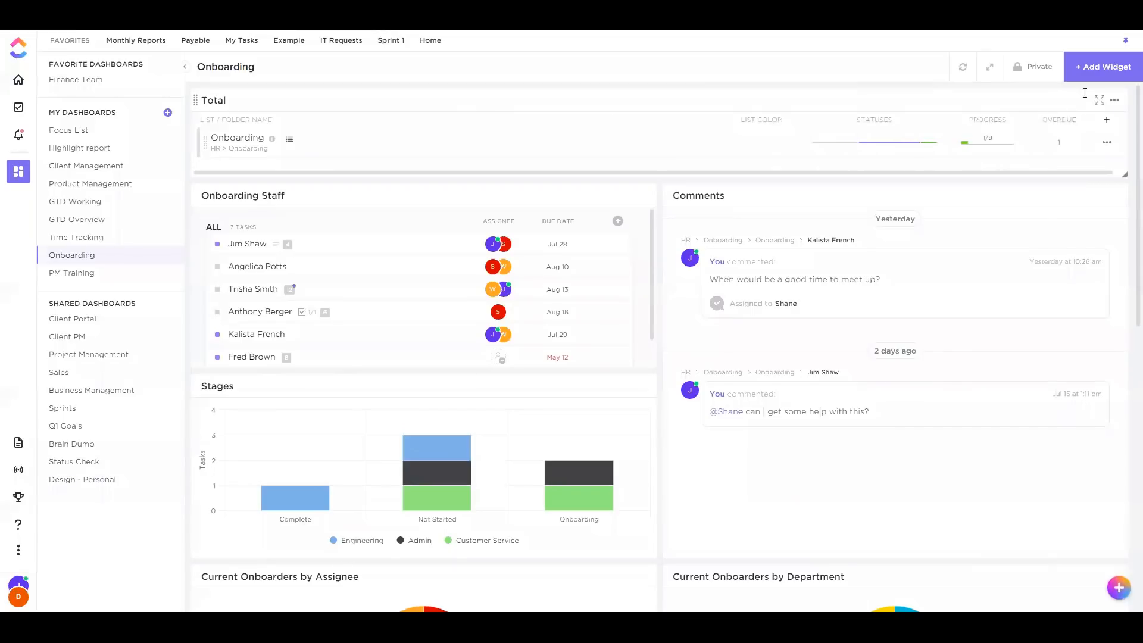
{"action": "left_click", "coordinate": [1106, 75]}
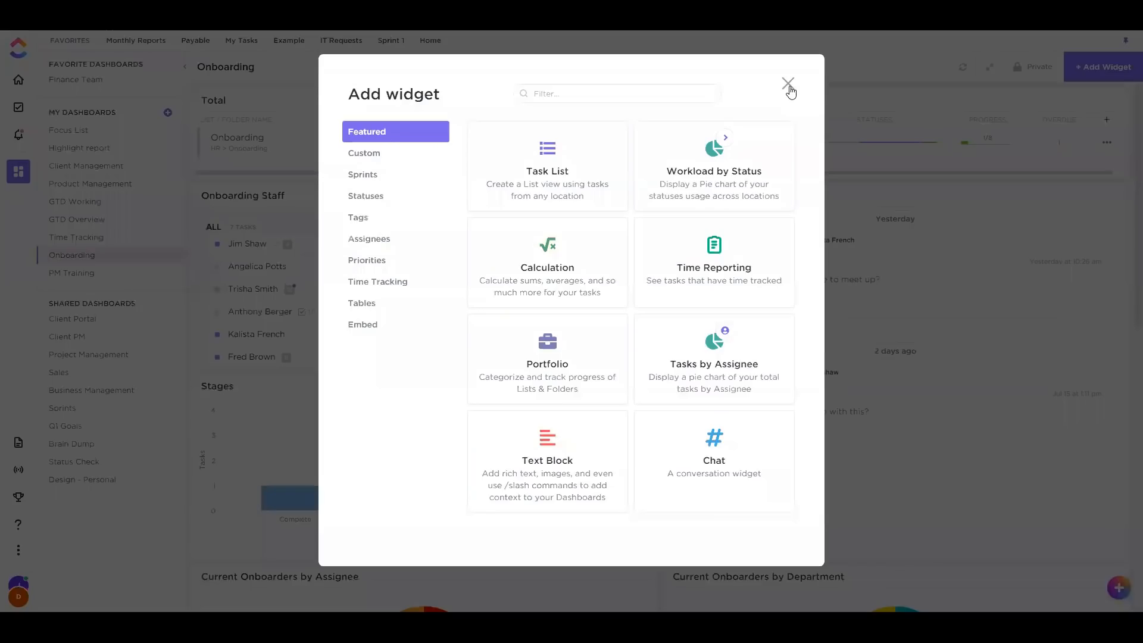
{"action": "left_click", "coordinate": [788, 85]}
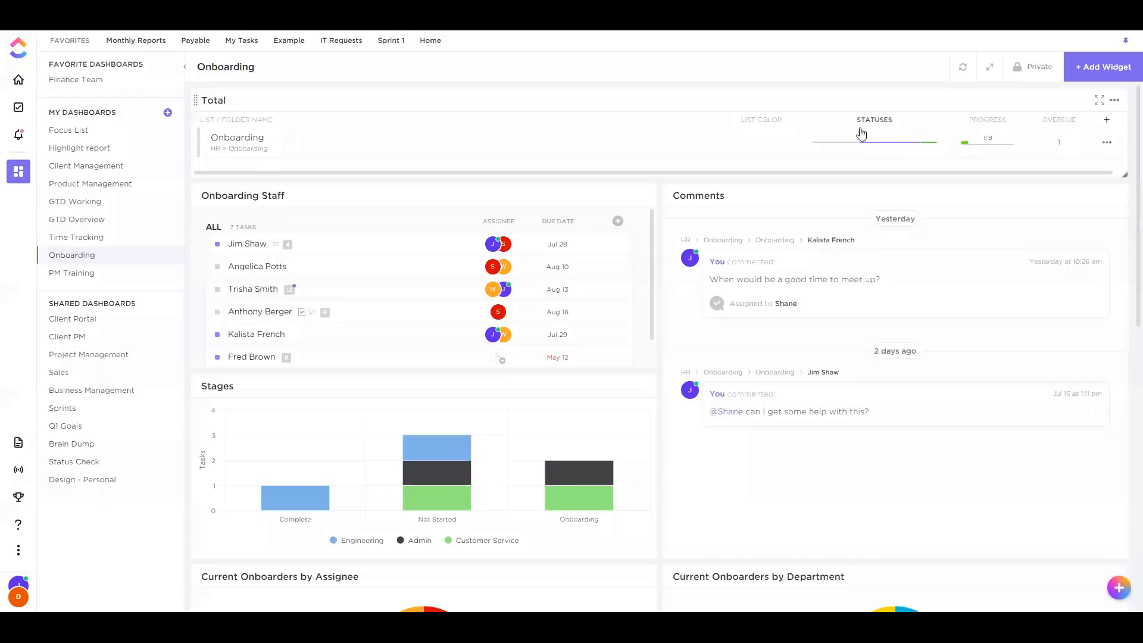
{"action": "mouse_move", "coordinate": [885, 144]}
{"action": "mouse_move", "coordinate": [843, 150]}
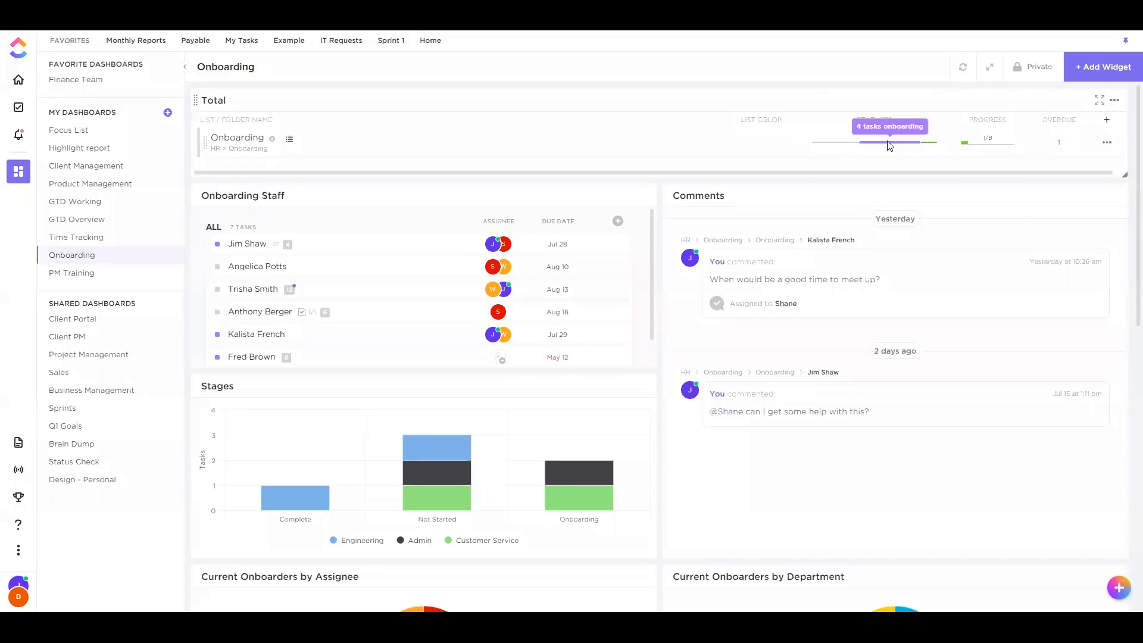
{"action": "mouse_move", "coordinate": [930, 147]}
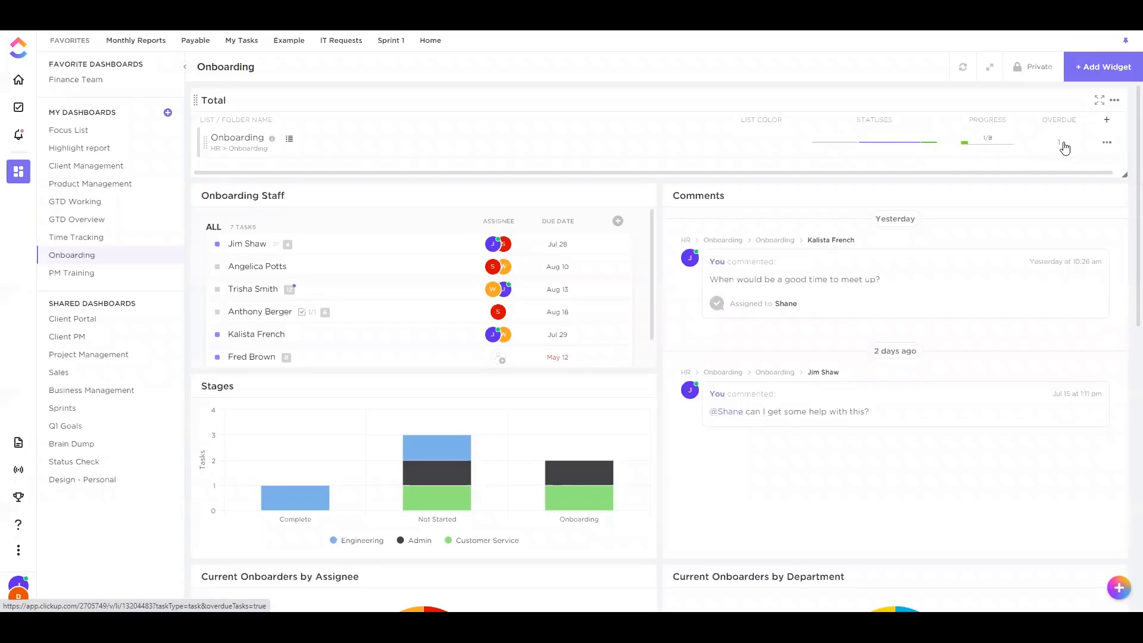
{"action": "left_click", "coordinate": [1107, 120]}
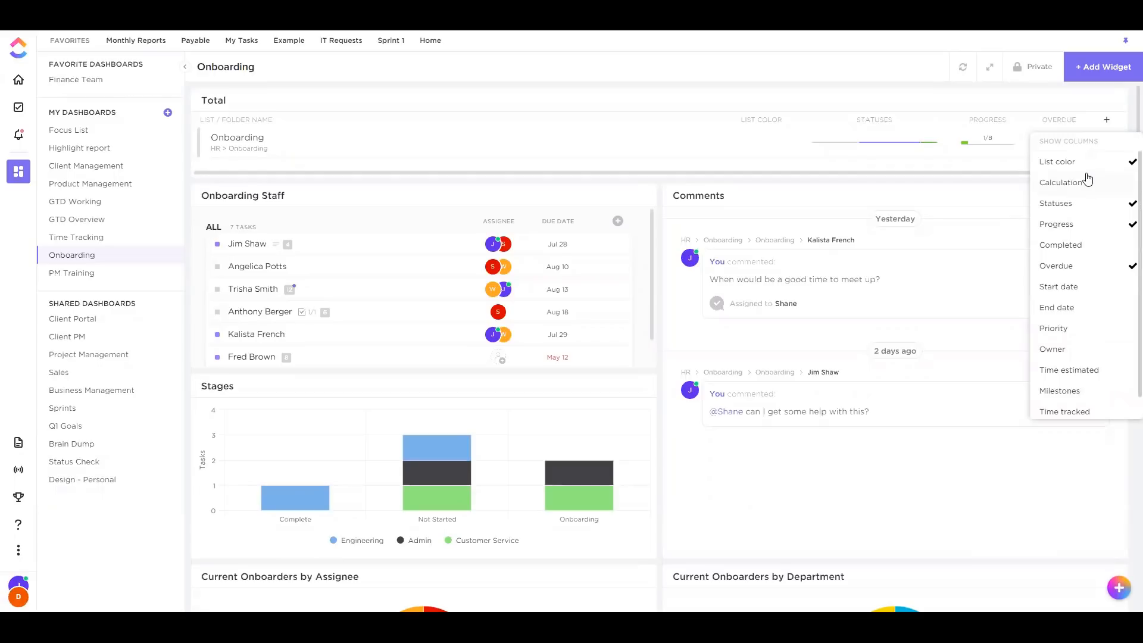
{"action": "left_click", "coordinate": [781, 105]}
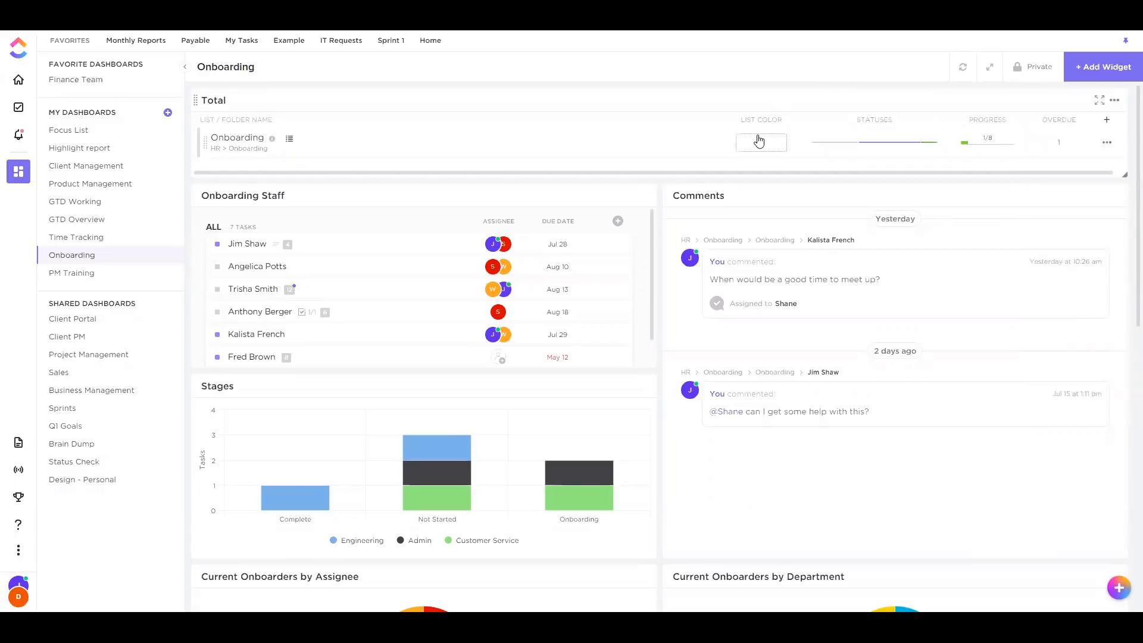
{"action": "left_click", "coordinate": [758, 141]}
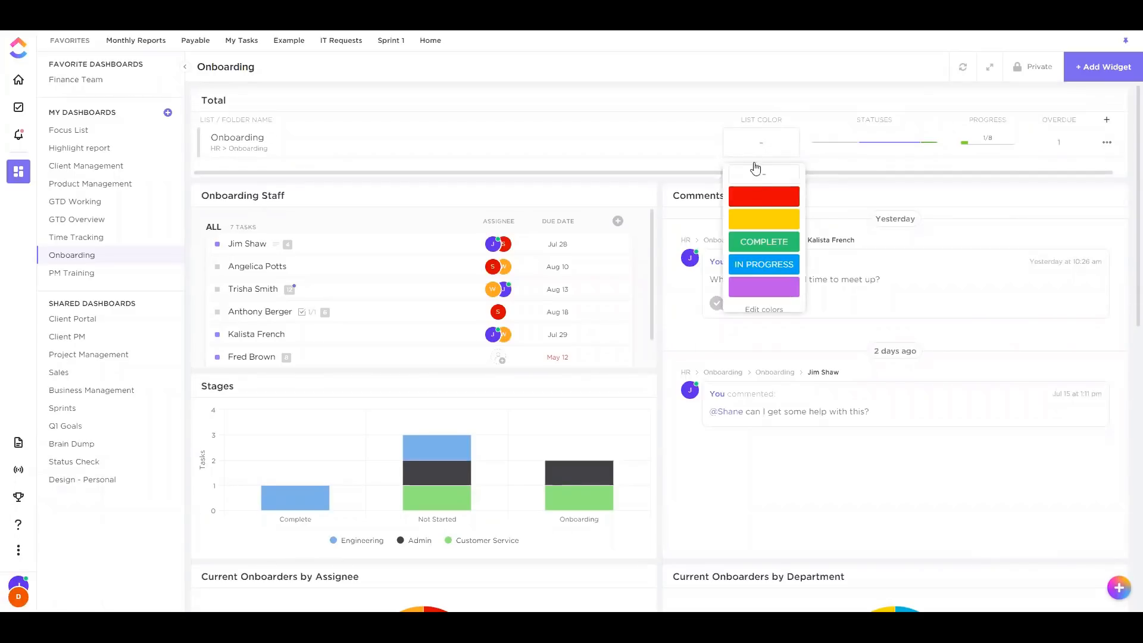
{"action": "left_click", "coordinate": [772, 196]}
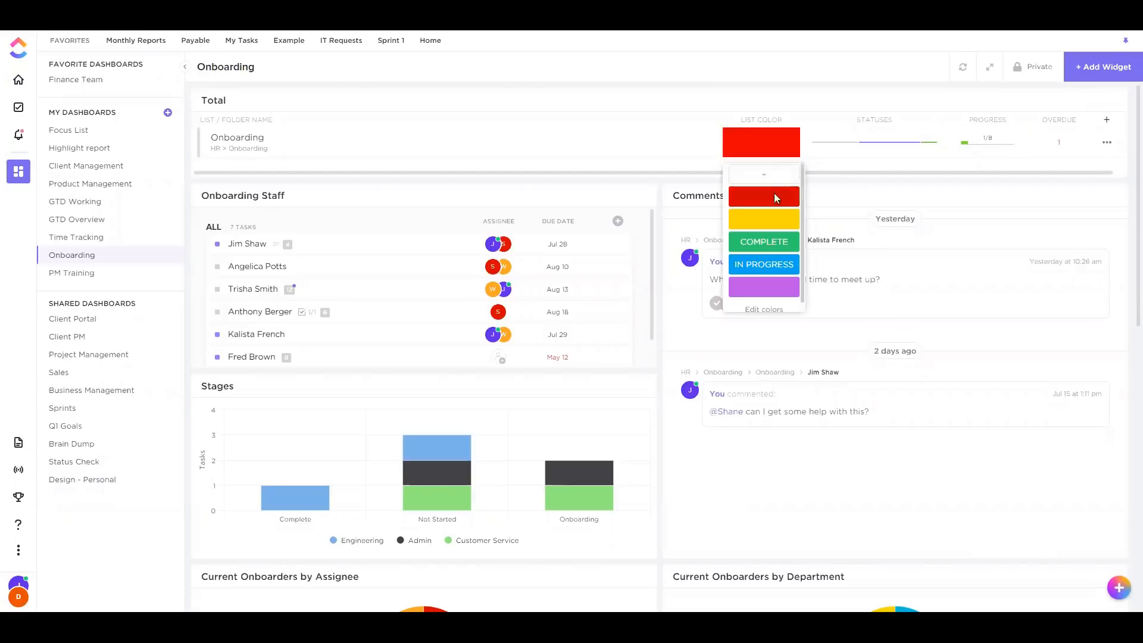
{"action": "left_click", "coordinate": [769, 150]}
{"action": "left_click", "coordinate": [768, 247]}
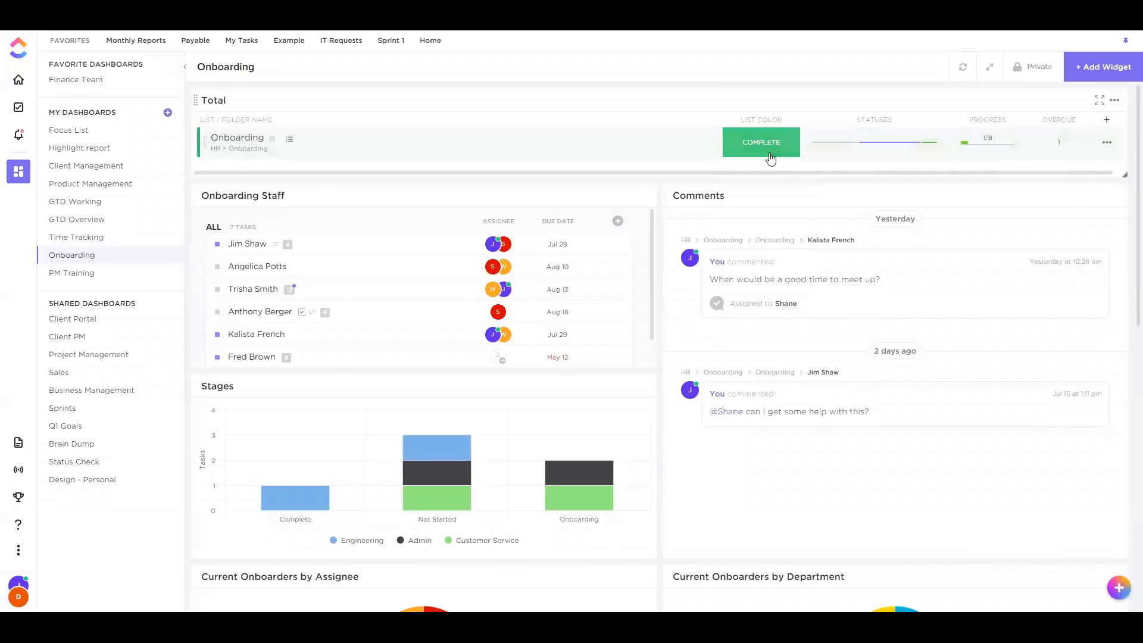
{"action": "left_click", "coordinate": [769, 155]}
{"action": "left_click", "coordinate": [758, 303]}
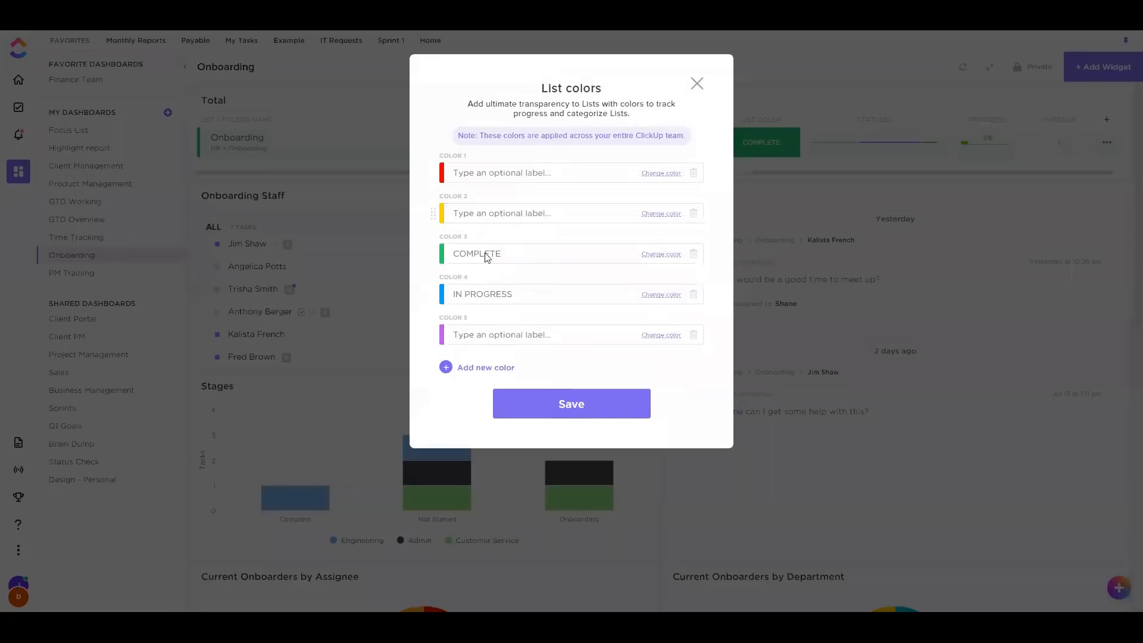
{"action": "left_click", "coordinate": [697, 83]}
{"action": "left_click", "coordinate": [754, 148]}
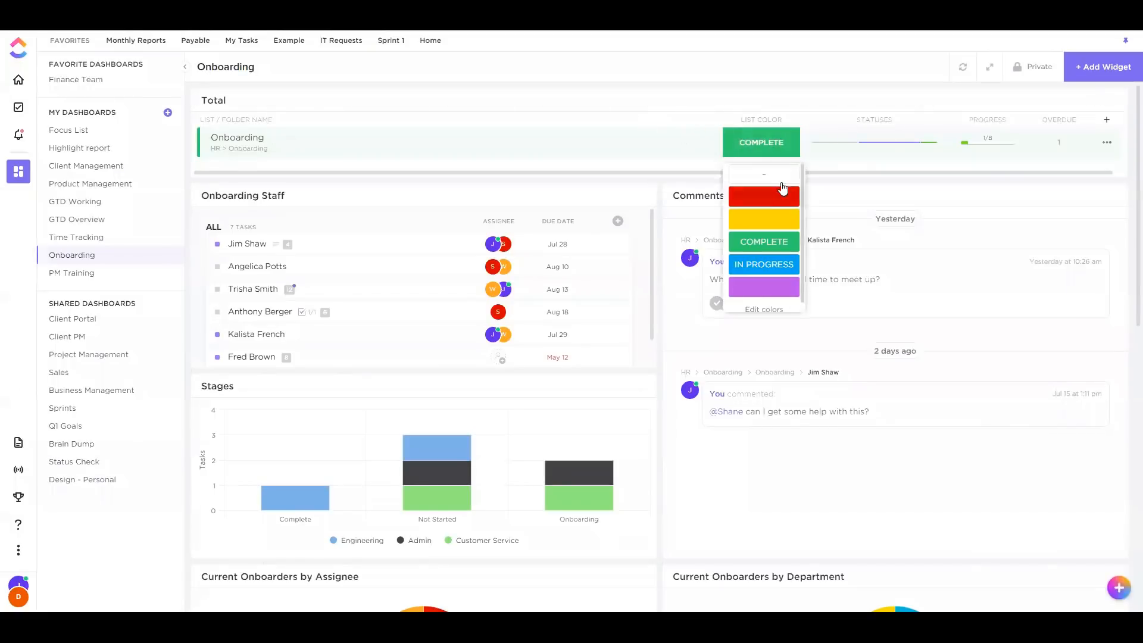
{"action": "left_click", "coordinate": [783, 184]}
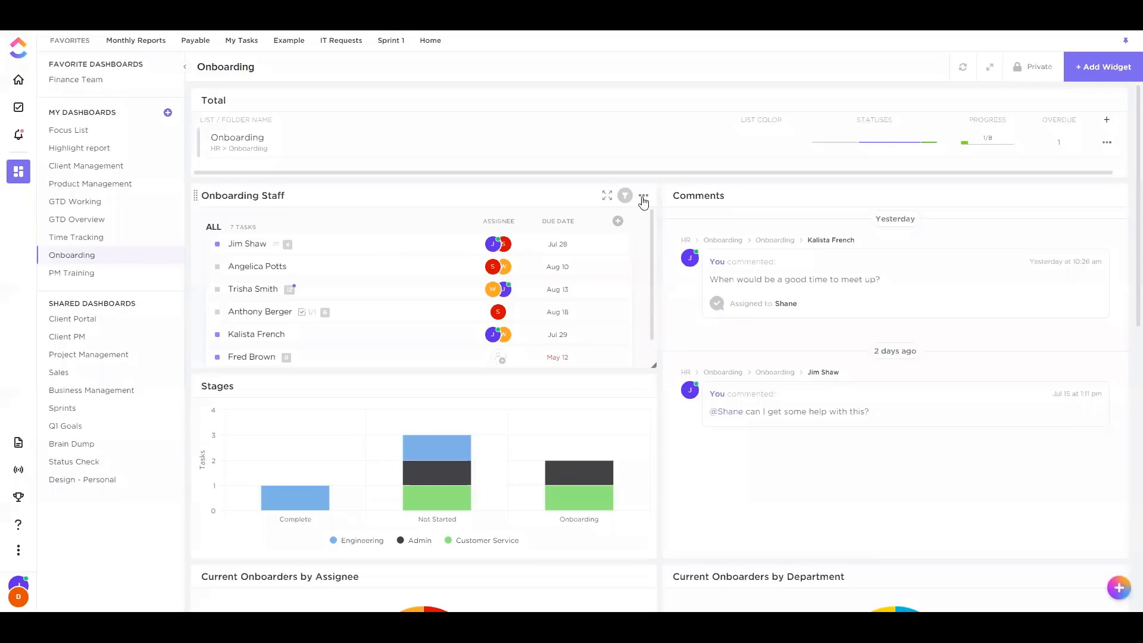
{"action": "left_click", "coordinate": [643, 196]}
{"action": "left_click", "coordinate": [356, 114]}
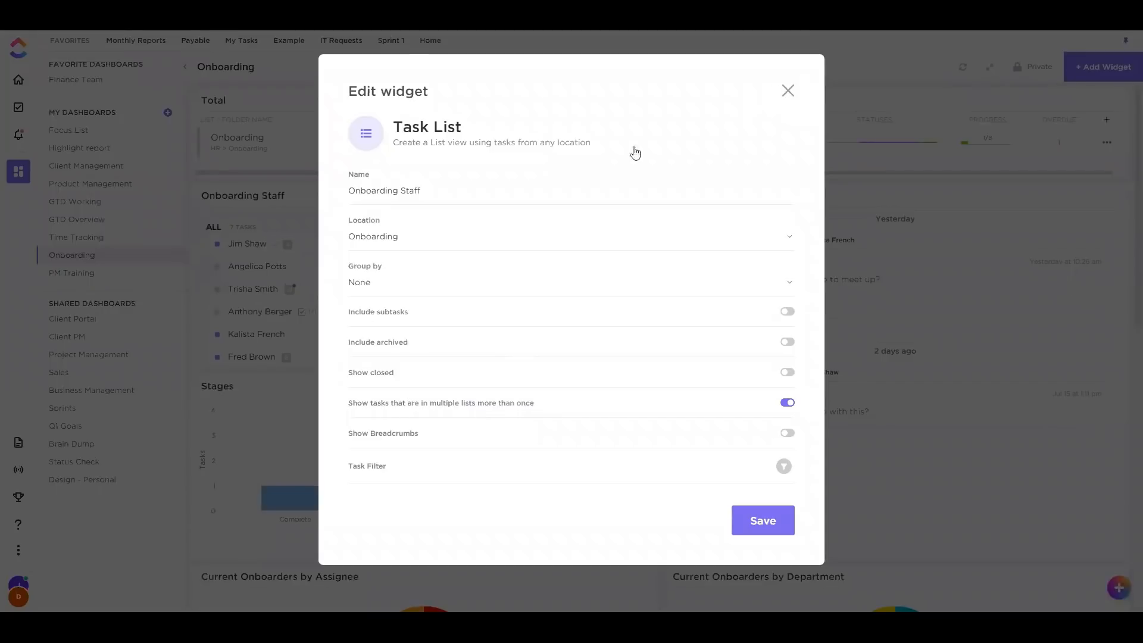
{"action": "key", "text": "Escape"}
{"action": "scroll", "coordinate": [279, 241], "scroll_direction": "down", "scroll_amount": 3}
{"action": "scroll", "coordinate": [271, 319], "scroll_direction": "up", "scroll_amount": 3}
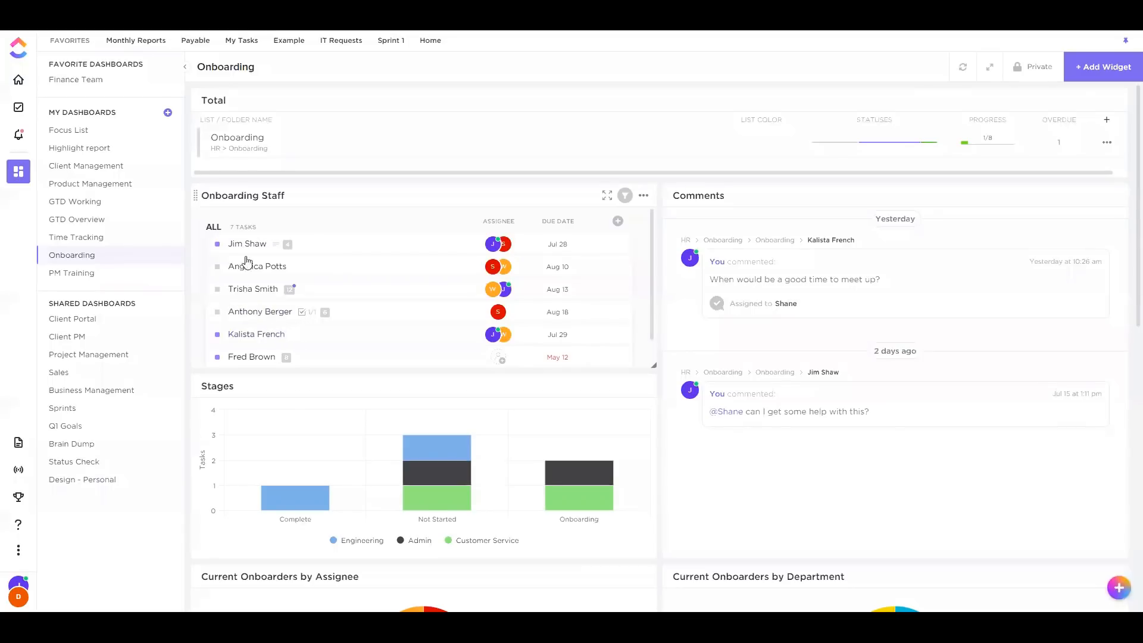
{"action": "scroll", "coordinate": [294, 349], "scroll_direction": "down", "scroll_amount": 1}
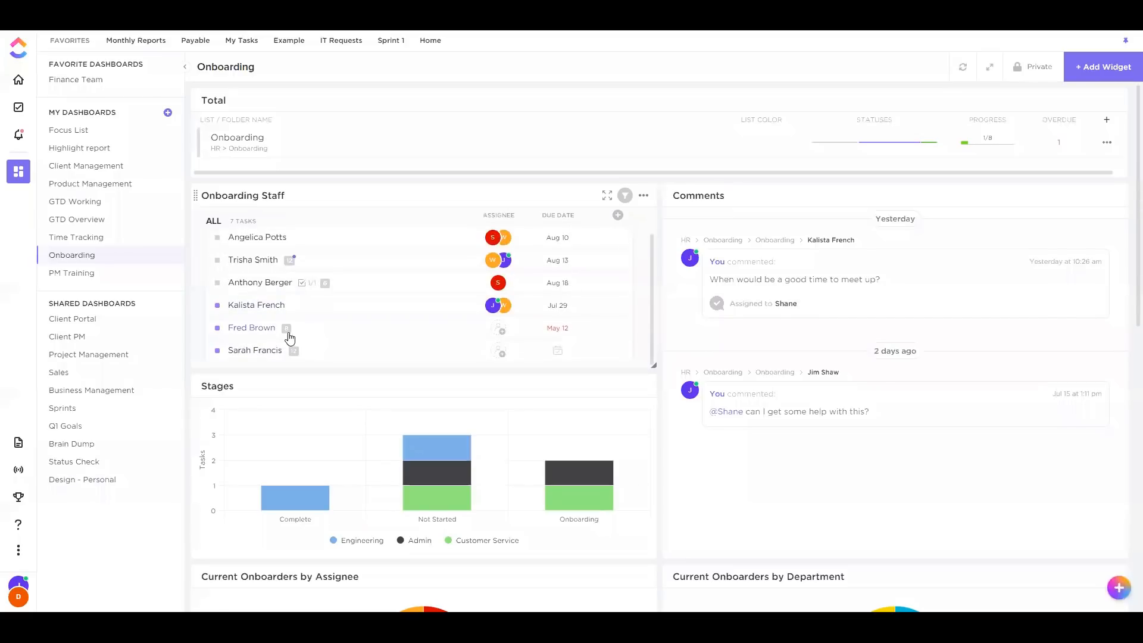
{"action": "scroll", "coordinate": [290, 338], "scroll_direction": "up", "scroll_amount": 1}
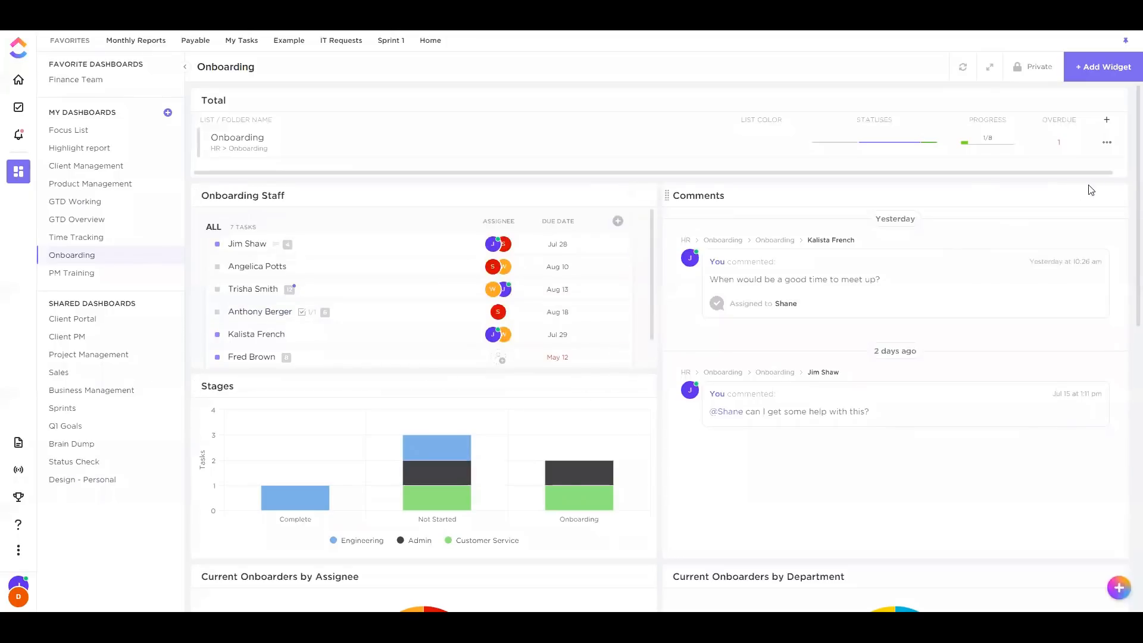
{"action": "left_click", "coordinate": [1113, 196]}
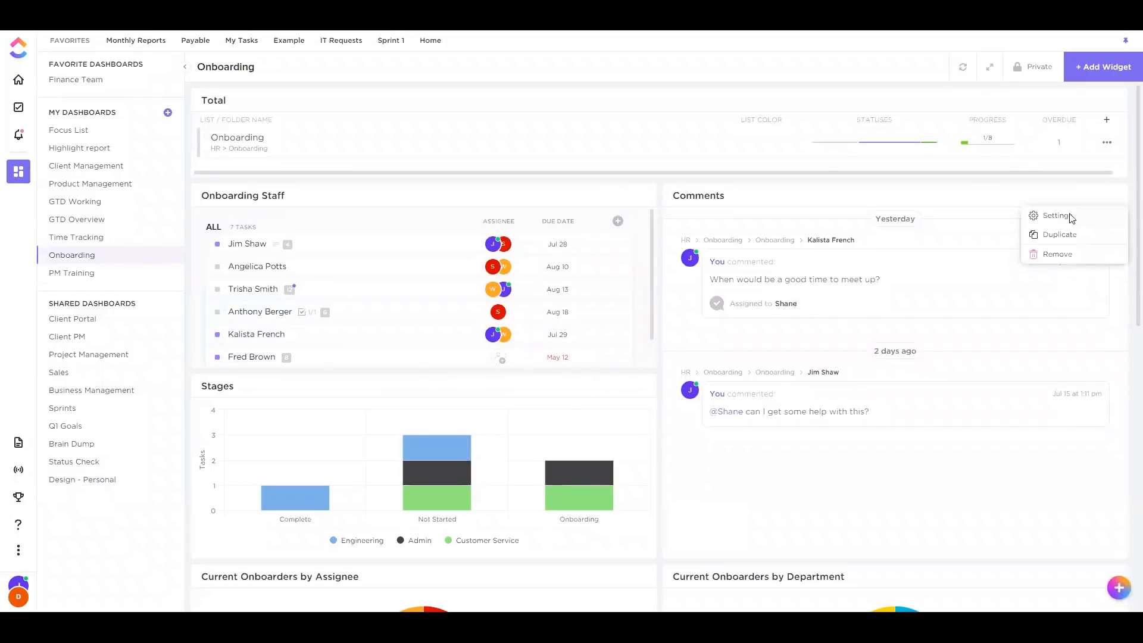
{"action": "left_click", "coordinate": [1069, 217]}
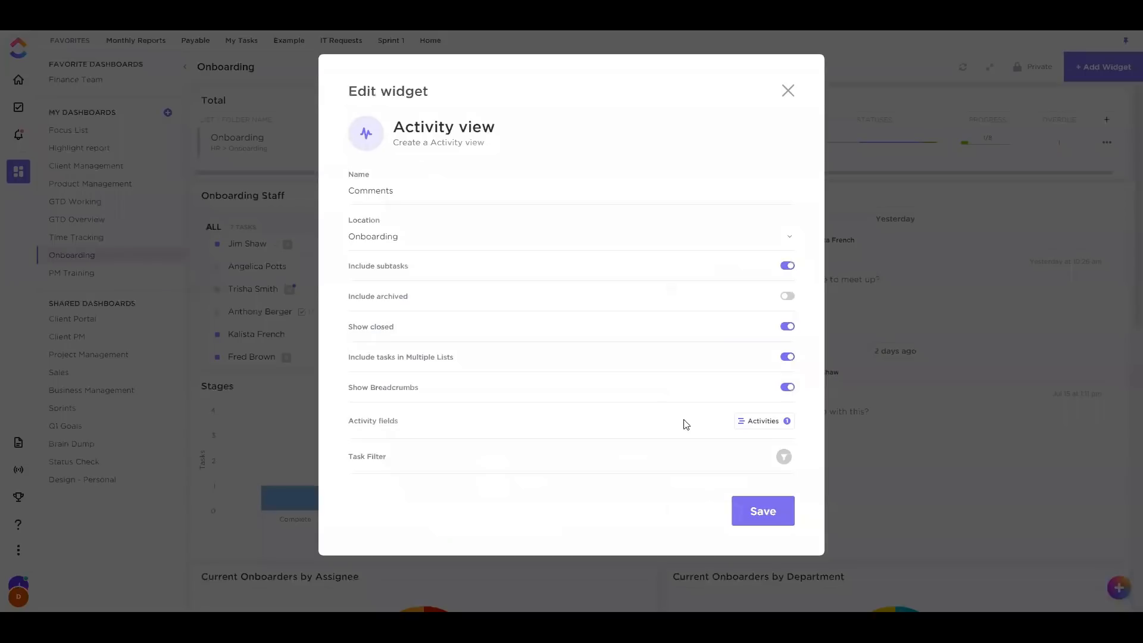
{"action": "left_click", "coordinate": [752, 420]}
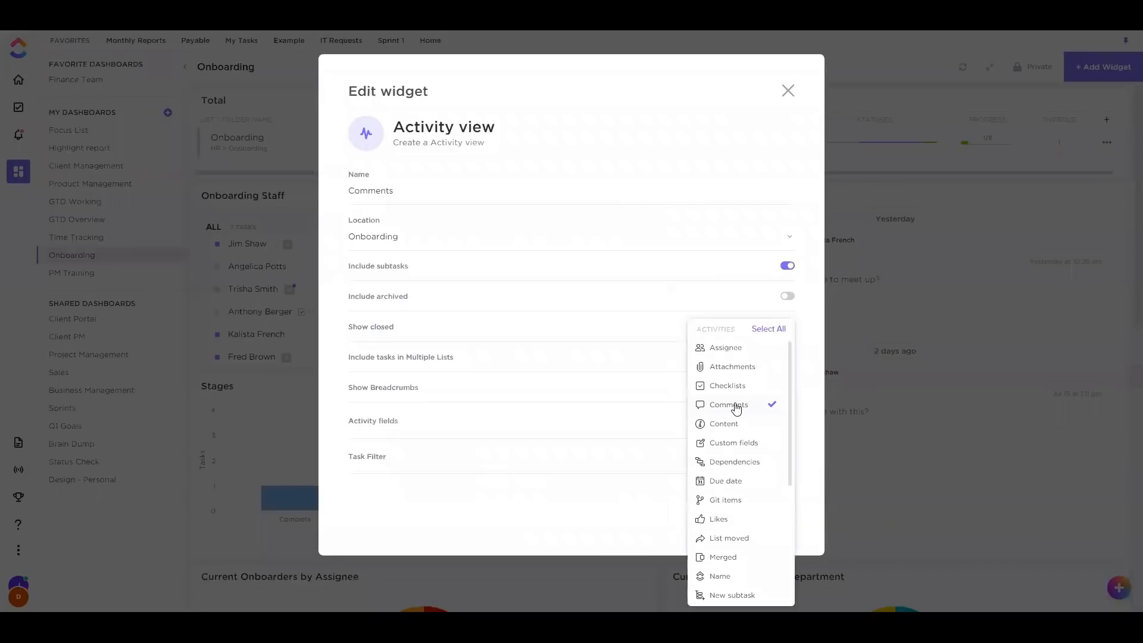
{"action": "left_click", "coordinate": [749, 291]}
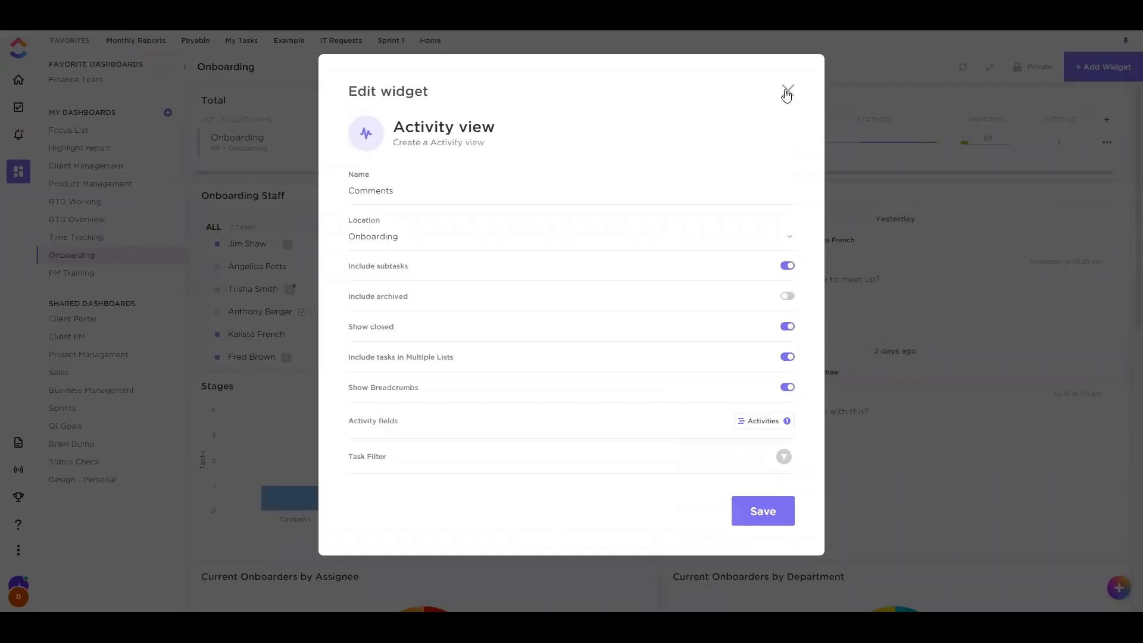
{"action": "left_click", "coordinate": [787, 90]}
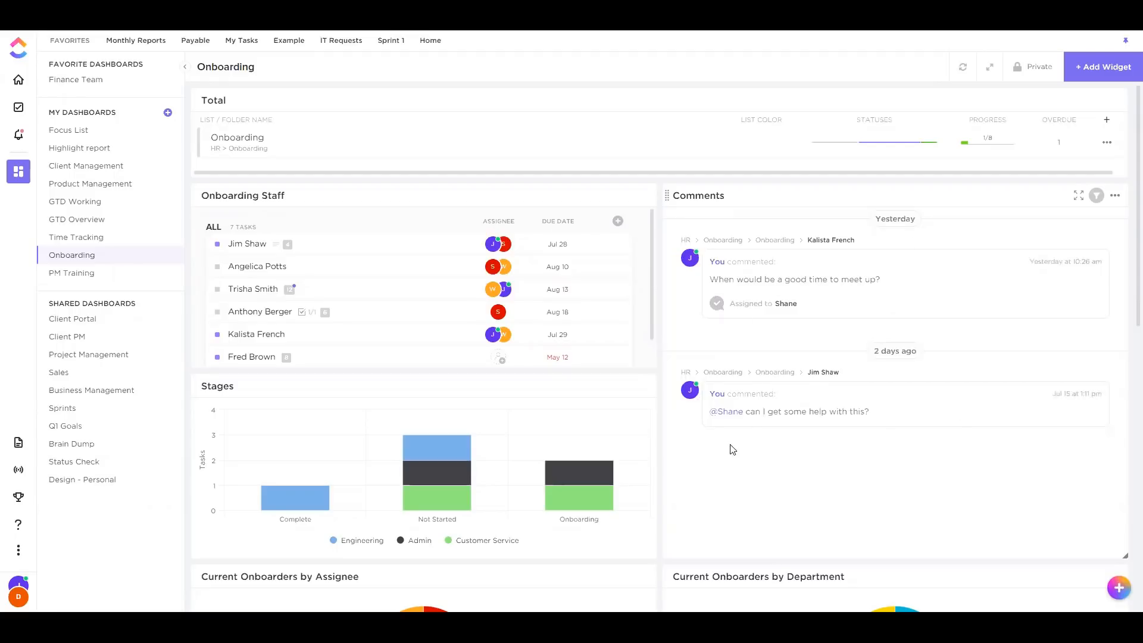
{"action": "scroll", "coordinate": [717, 462], "scroll_direction": "down", "scroll_amount": 3}
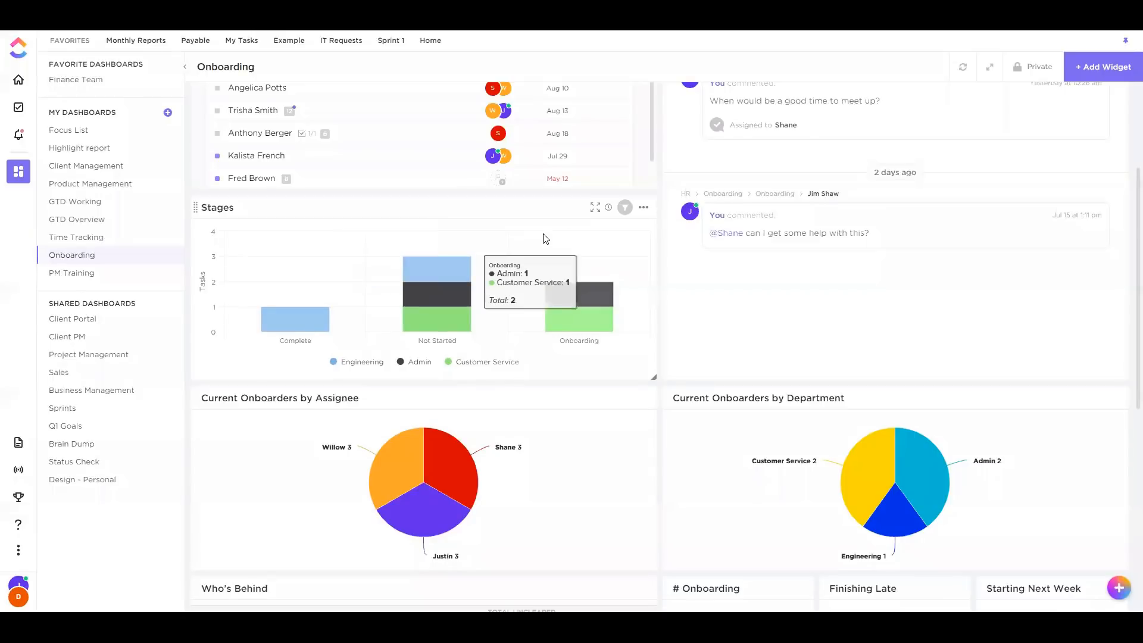
{"action": "scroll", "coordinate": [499, 238], "scroll_direction": "down", "scroll_amount": 3}
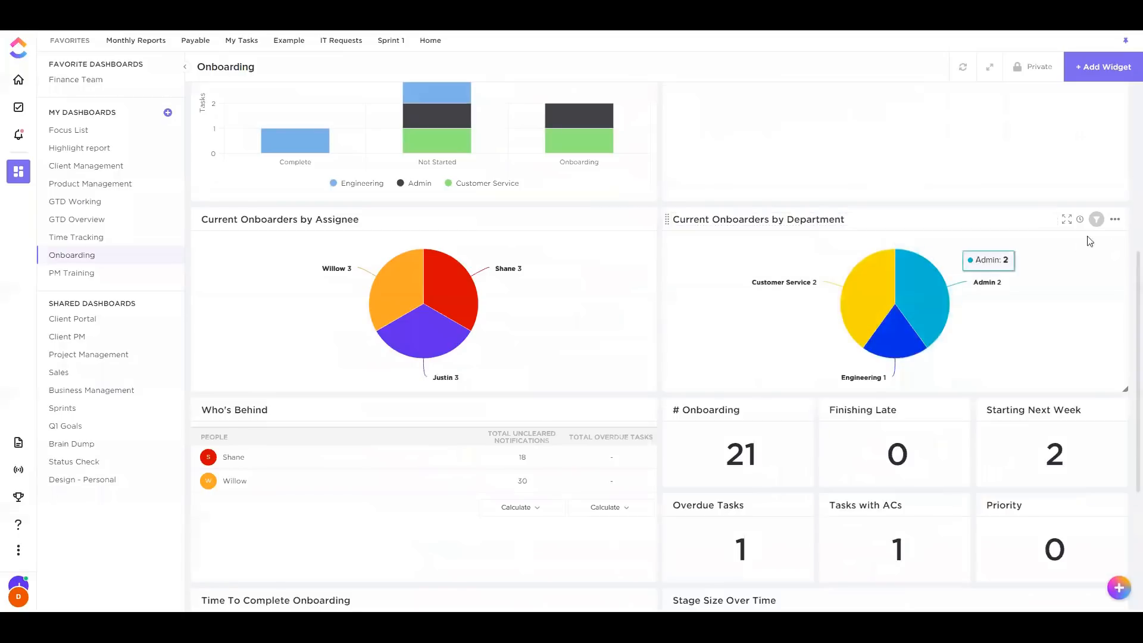
{"action": "left_click", "coordinate": [1116, 222]}
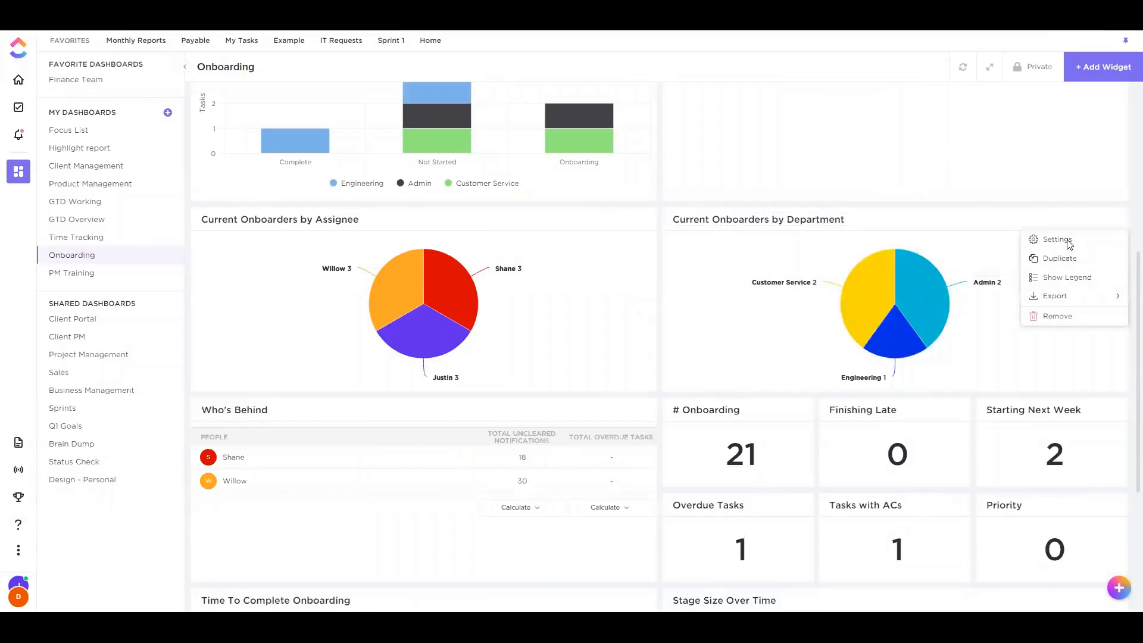
{"action": "left_click", "coordinate": [1069, 244]}
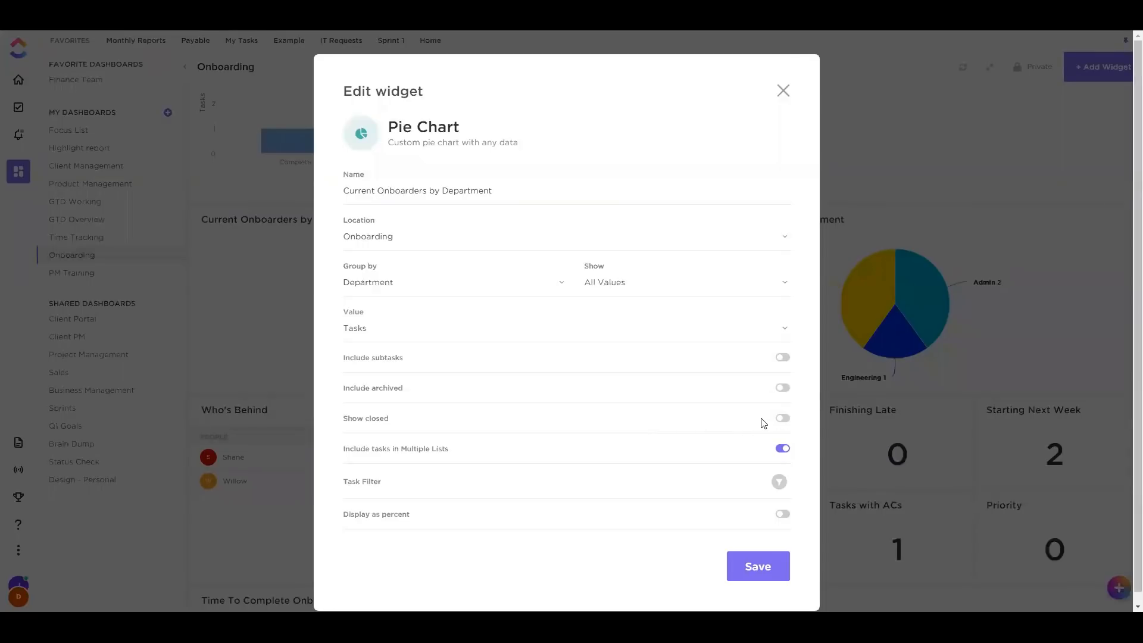
{"action": "left_click", "coordinate": [782, 97]}
{"action": "mouse_move", "coordinate": [896, 369]}
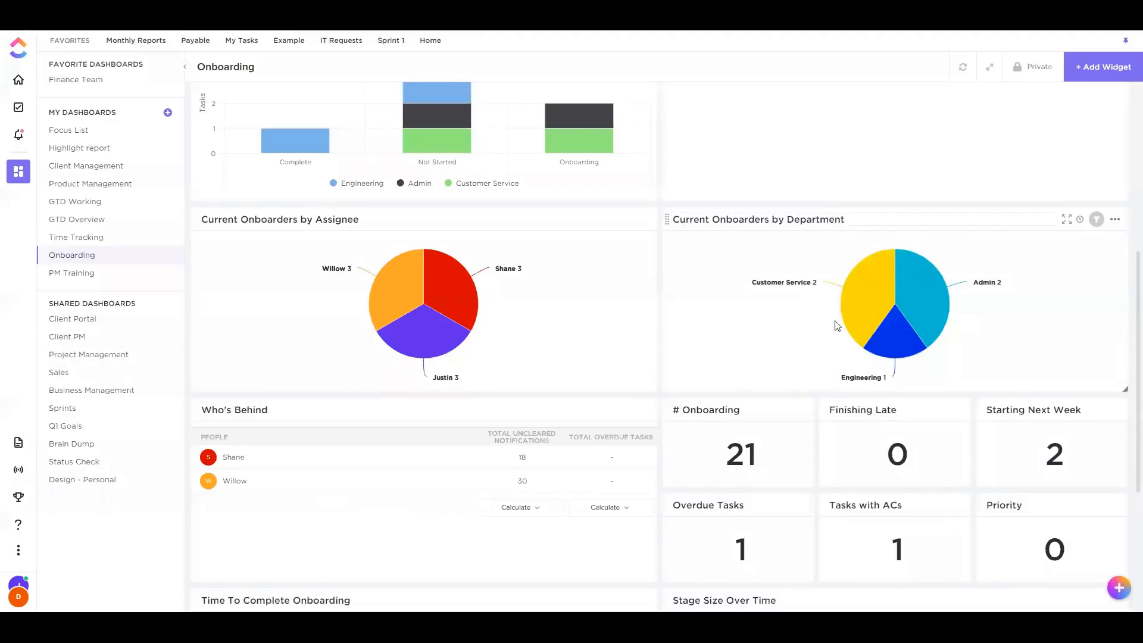
{"action": "mouse_move", "coordinate": [894, 344]}
{"action": "scroll", "coordinate": [597, 296], "scroll_direction": "down", "scroll_amount": 2}
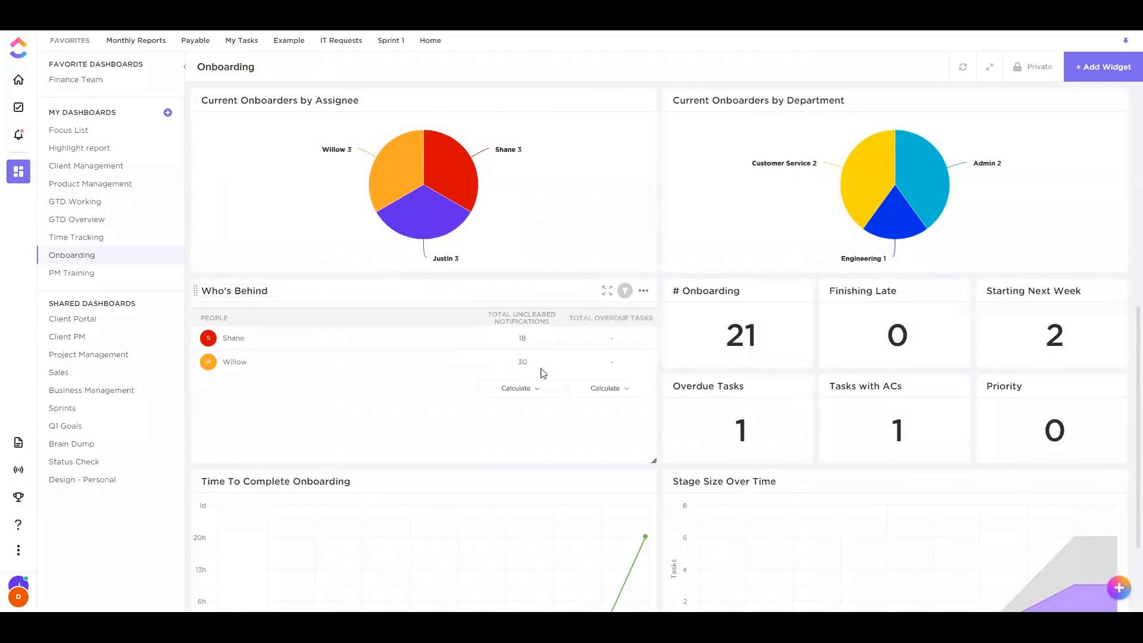
{"action": "scroll", "coordinate": [273, 321], "scroll_direction": "down", "scroll_amount": 1}
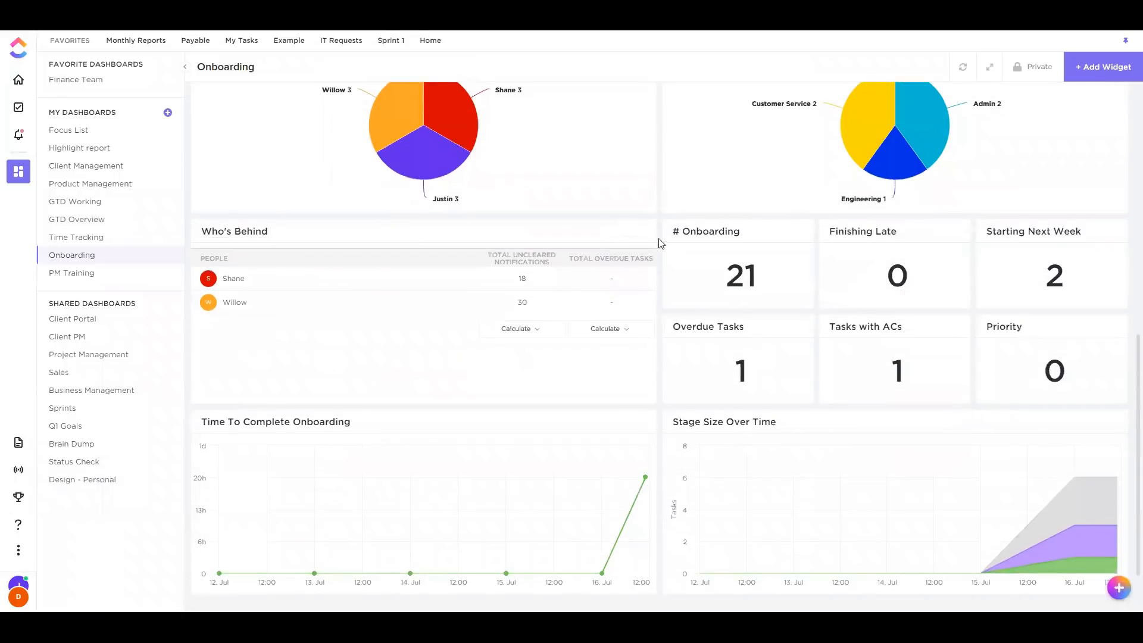
Duplicate the Who's Behind widget, glance at its settings, and reposition it
{"action": "left_click", "coordinate": [644, 232]}
{"action": "left_click", "coordinate": [631, 266]}
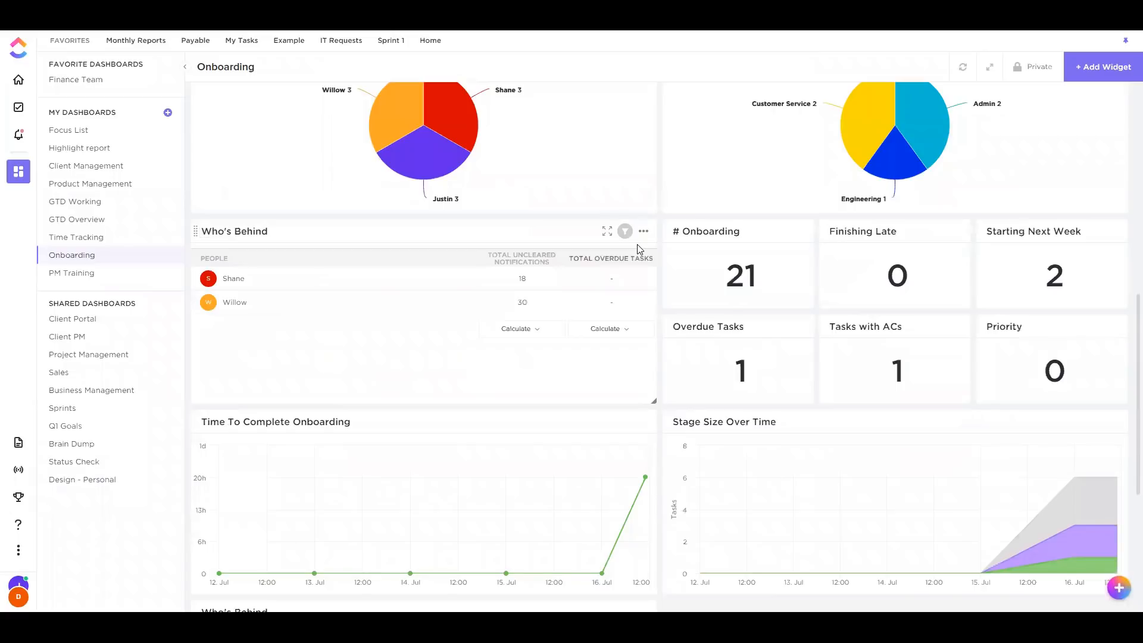
{"action": "left_click", "coordinate": [624, 231]}
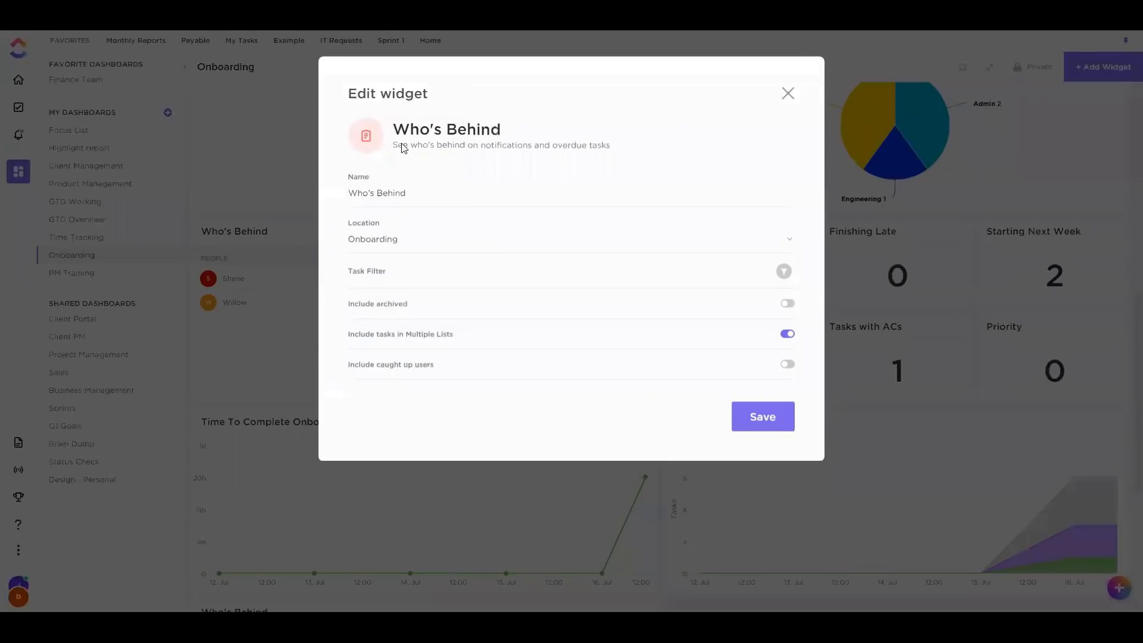
{"action": "left_click", "coordinate": [789, 94]}
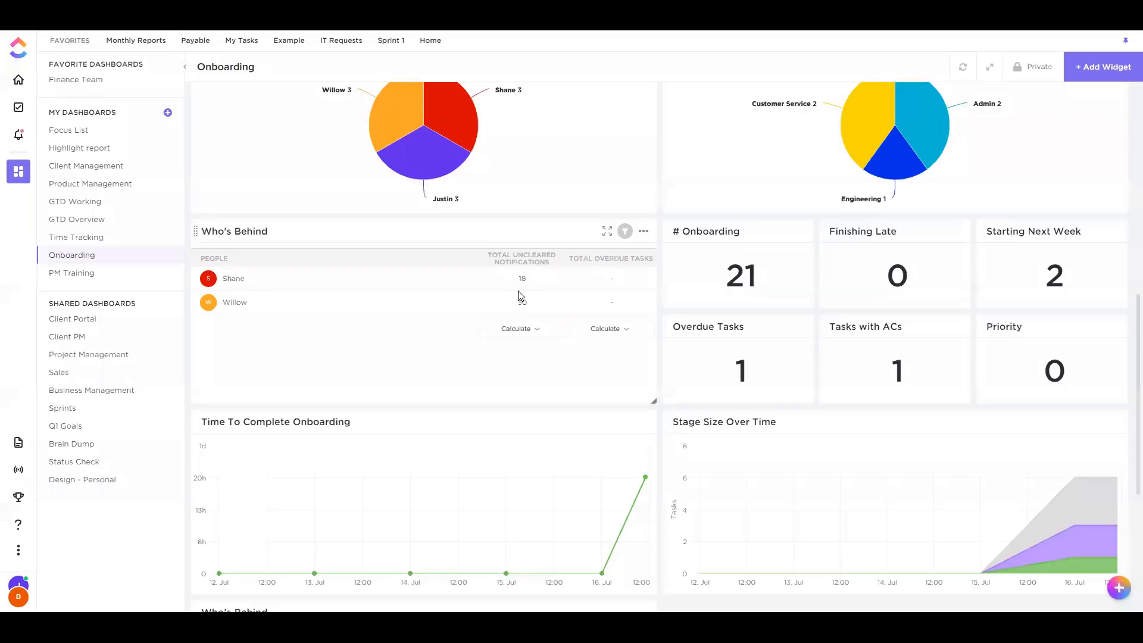
{"action": "left_click_drag", "start_coordinate": [520, 303], "coordinate": [521, 304]}
{"action": "scroll", "coordinate": [685, 352], "scroll_direction": "up", "scroll_amount": 2}
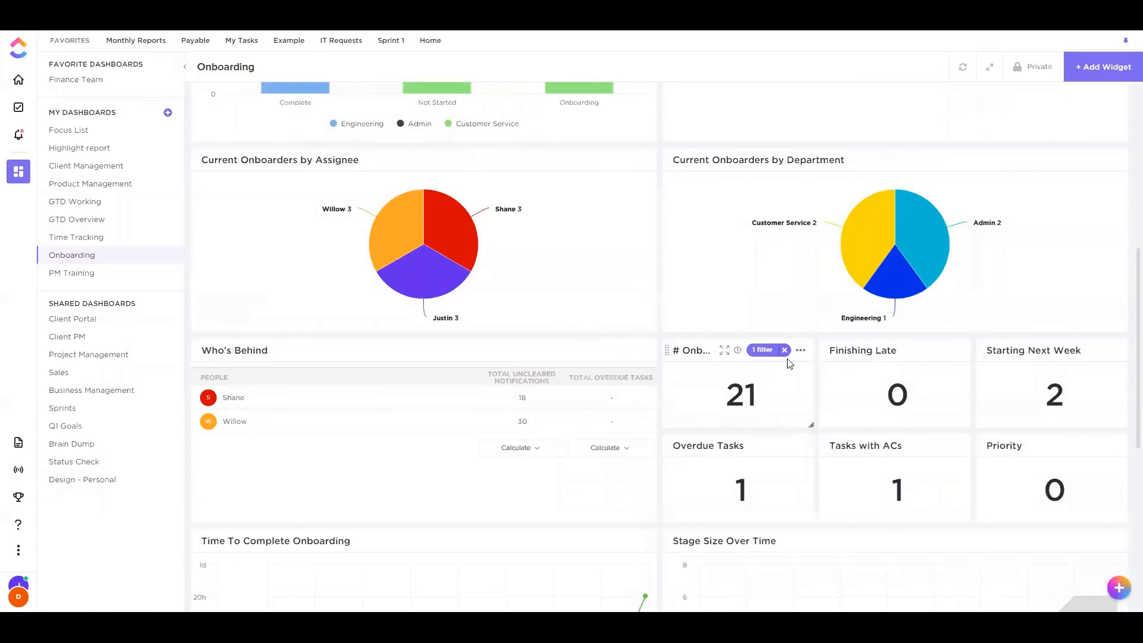
Switch off Include subtasks in the # Onboarding widget settings and save, so it counts 7
{"action": "left_click", "coordinate": [804, 352]}
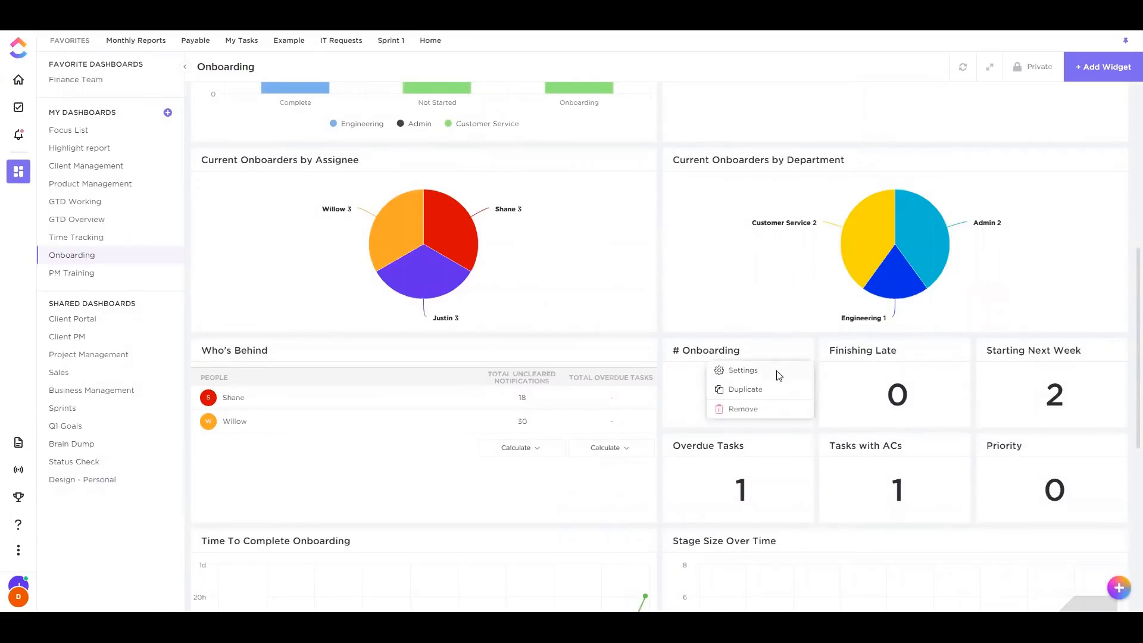
{"action": "left_click", "coordinate": [744, 371]}
{"action": "left_click", "coordinate": [789, 90]}
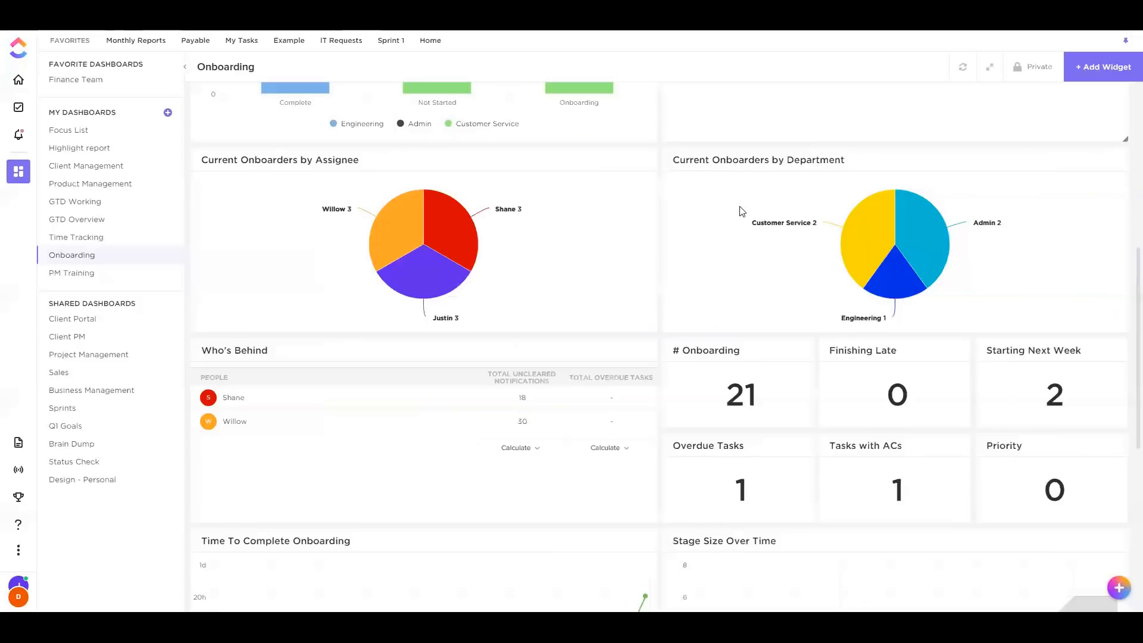
{"action": "scroll", "coordinate": [646, 135], "scroll_direction": "down", "scroll_amount": 2}
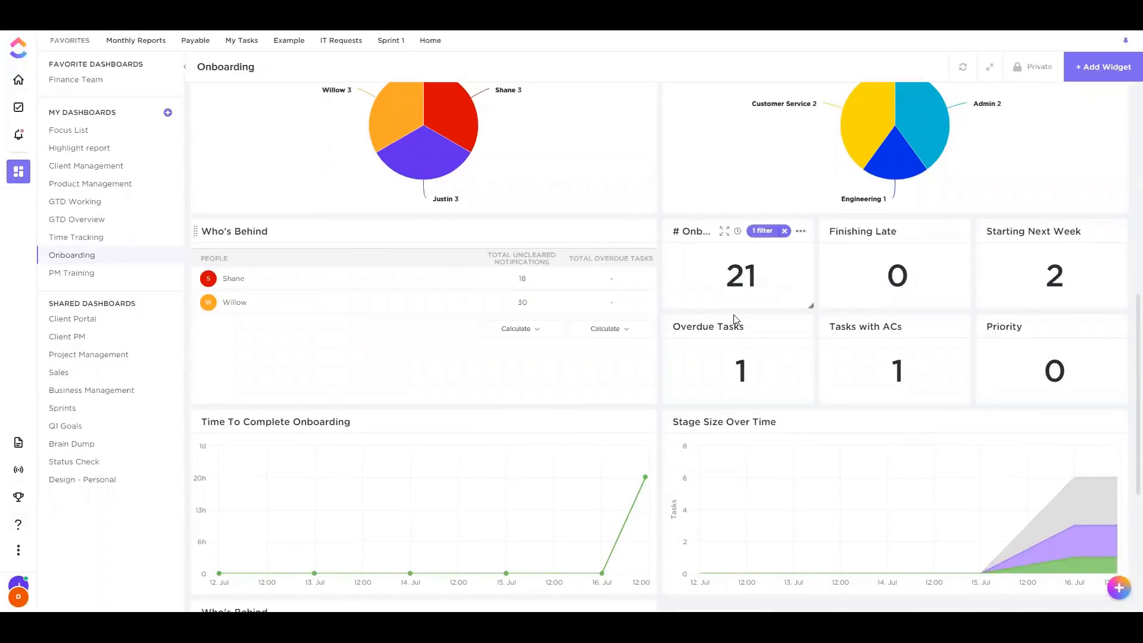
{"action": "left_click", "coordinate": [800, 232]}
{"action": "left_click", "coordinate": [798, 255]}
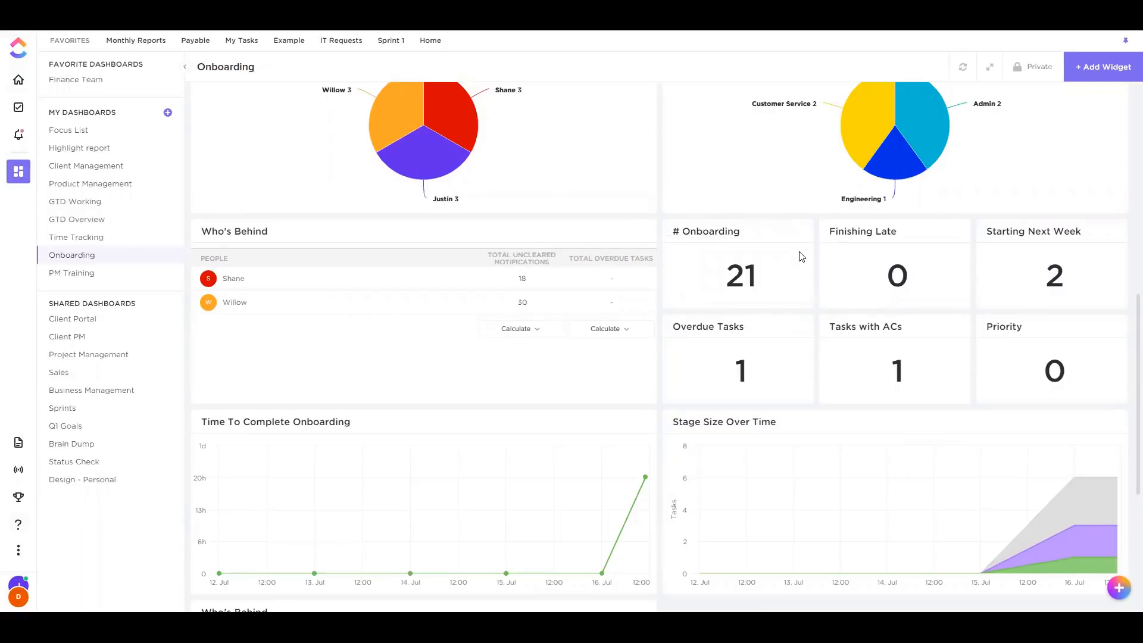
{"action": "left_click", "coordinate": [787, 366]}
{"action": "left_click", "coordinate": [763, 543]}
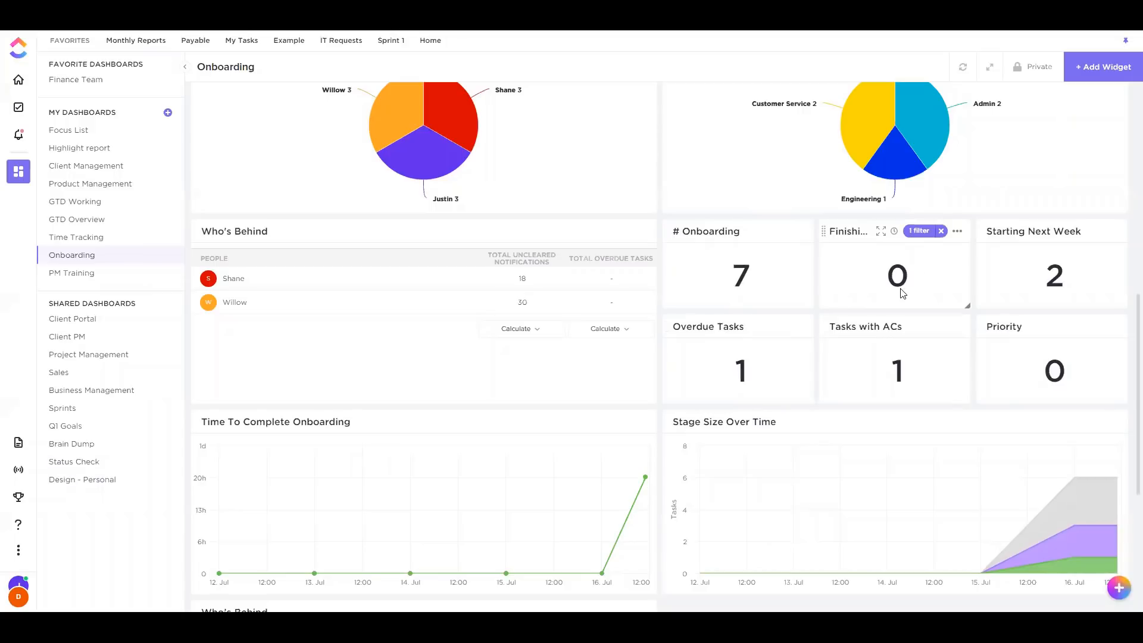
Inspect the filter details on the Finishing Late and Starting Next Week widgets
{"action": "left_click", "coordinate": [918, 231]}
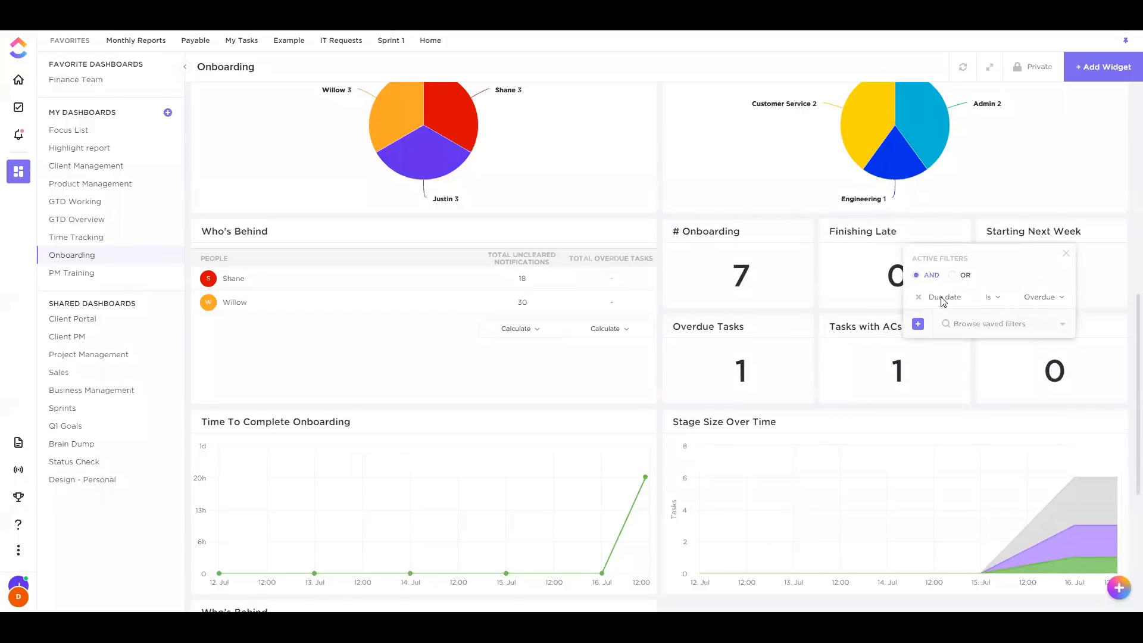
{"action": "left_click", "coordinate": [962, 225]}
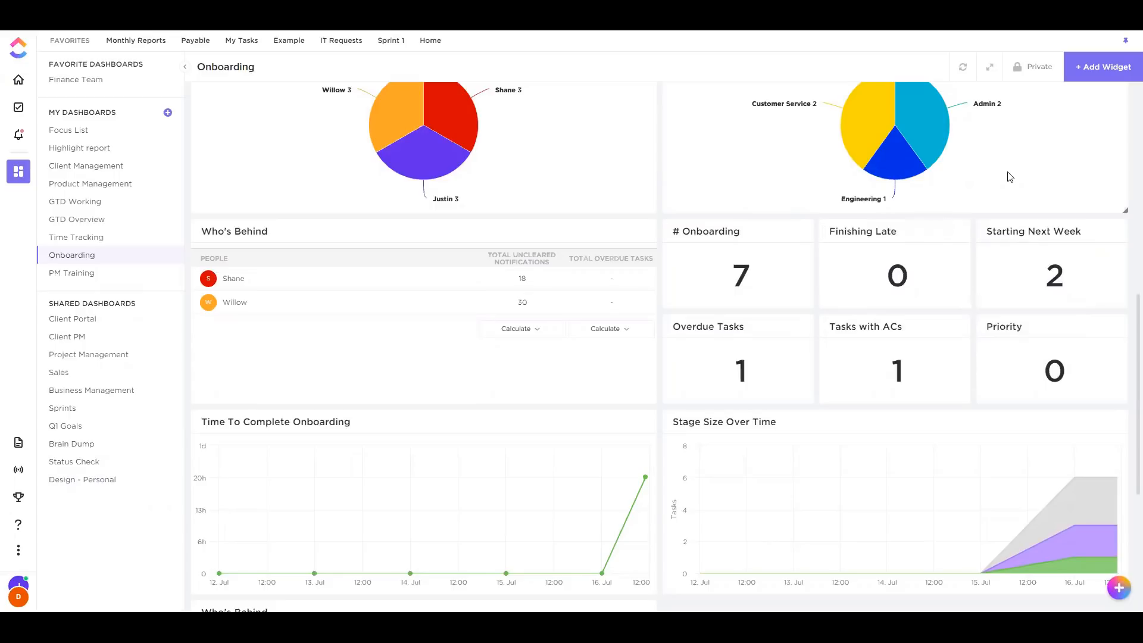
{"action": "left_click", "coordinate": [1087, 233]}
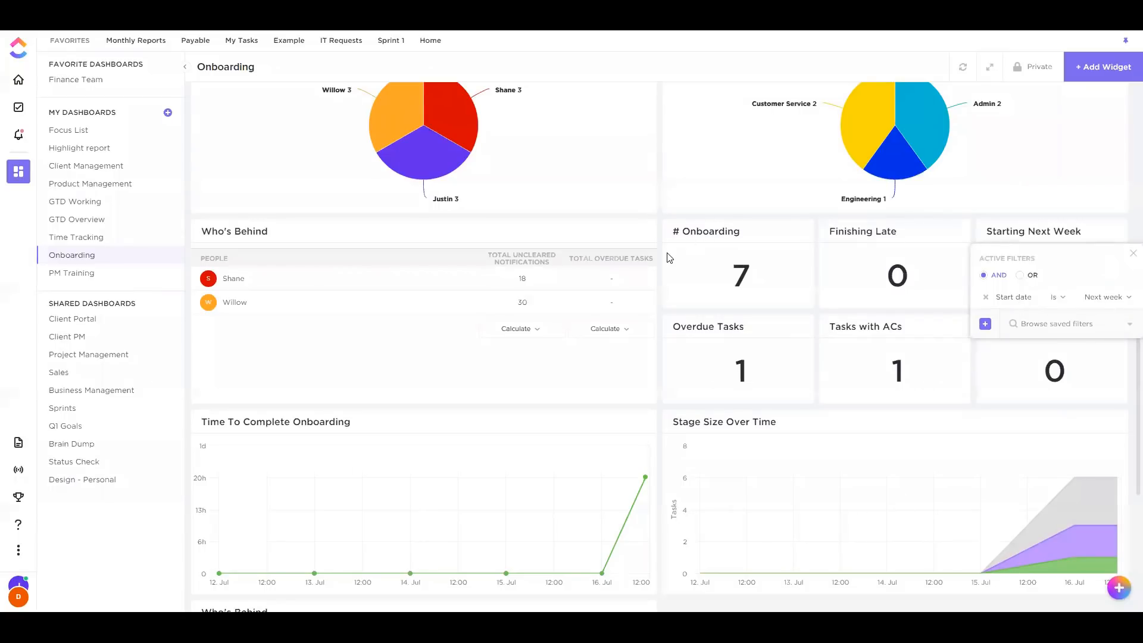
{"action": "left_click", "coordinate": [1133, 254]}
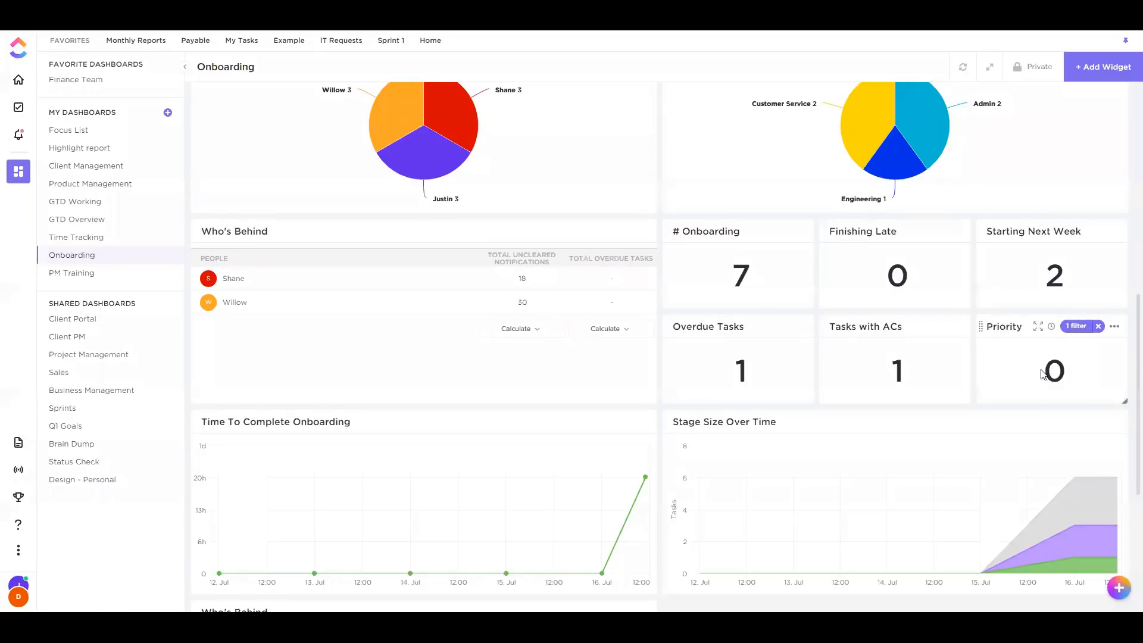
{"action": "left_click", "coordinate": [1114, 327]}
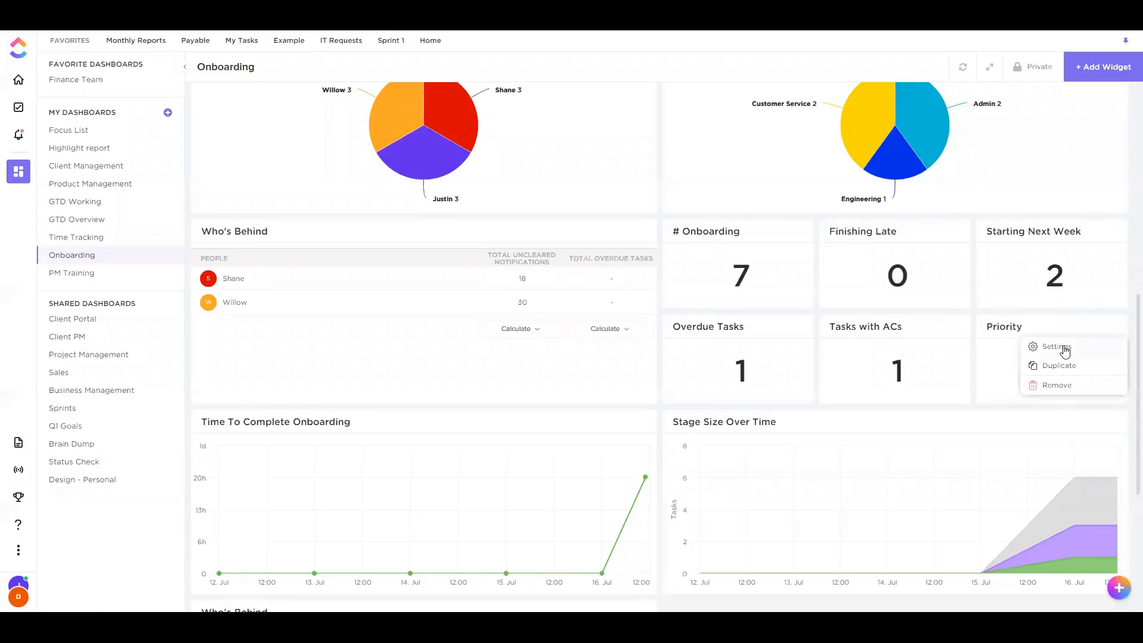
{"action": "left_click", "coordinate": [1056, 346]}
{"action": "left_click", "coordinate": [433, 285]}
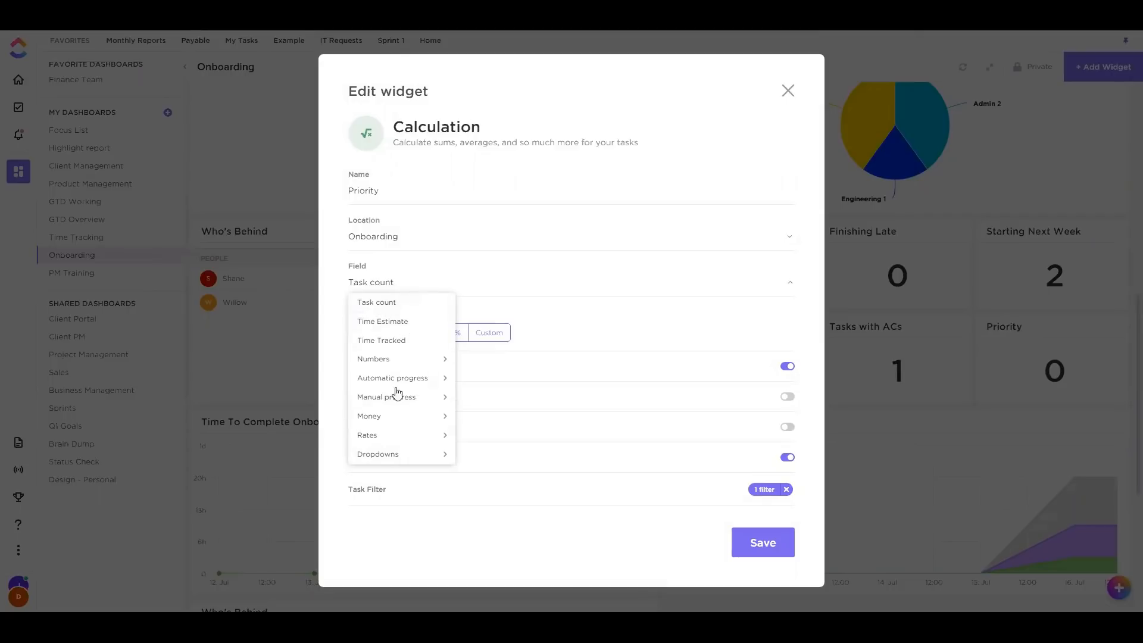
{"action": "left_click", "coordinate": [438, 562]}
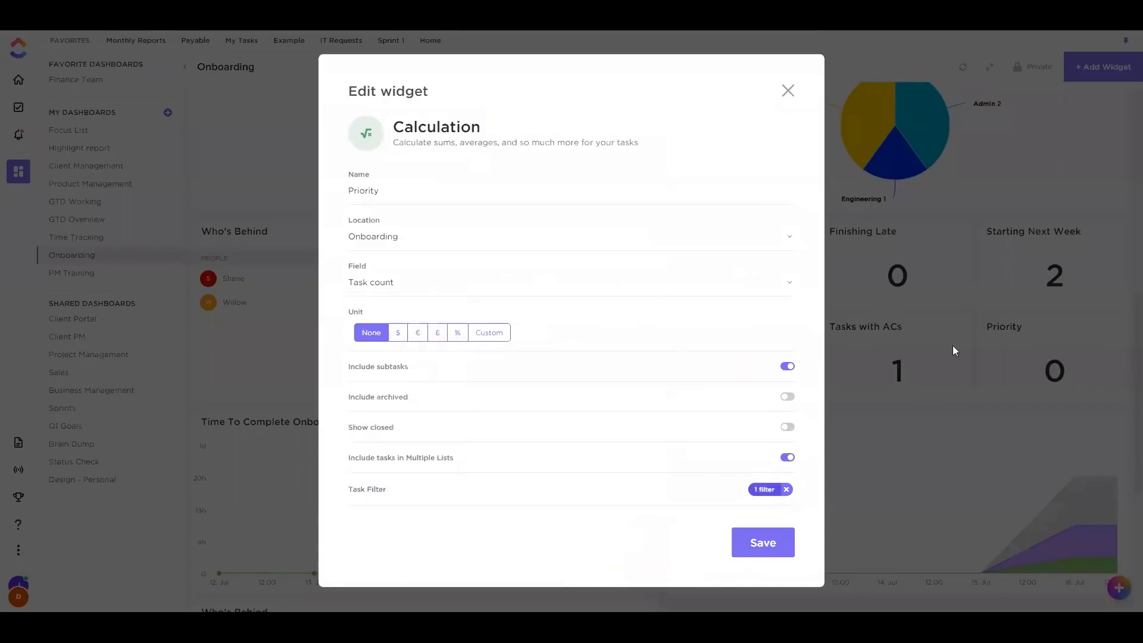
{"action": "left_click", "coordinate": [762, 493]}
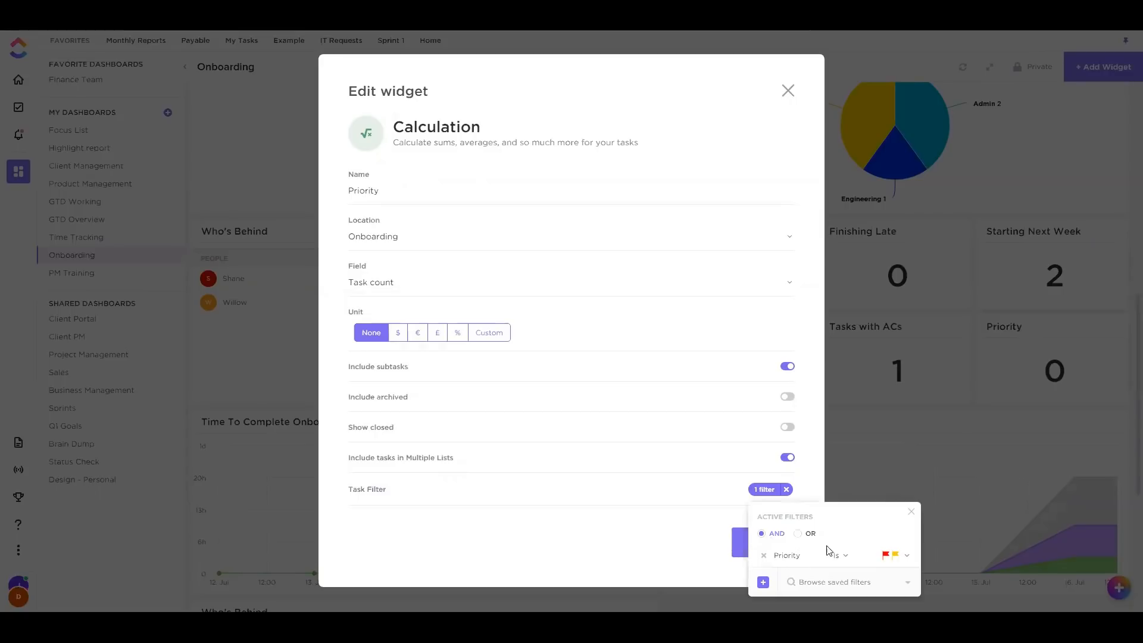
{"action": "left_click", "coordinate": [644, 564]}
{"action": "left_click", "coordinate": [756, 490]}
{"action": "left_click", "coordinate": [762, 582]}
{"action": "scroll", "coordinate": [798, 509], "scroll_direction": "down", "scroll_amount": 5}
{"action": "scroll", "coordinate": [802, 509], "scroll_direction": "down", "scroll_amount": 15}
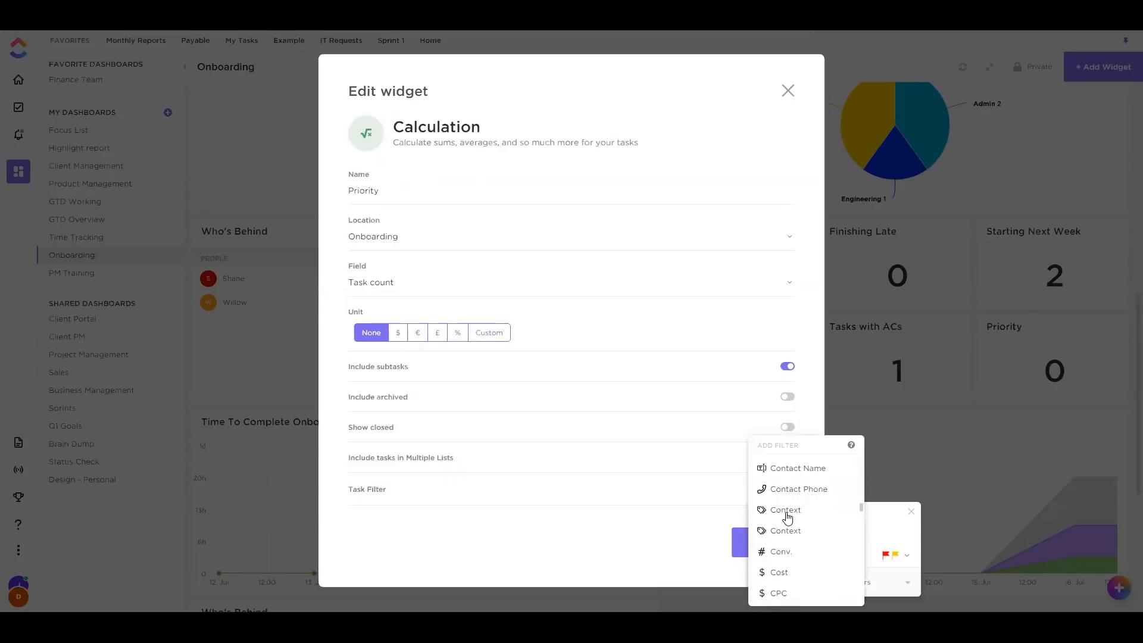
{"action": "left_click", "coordinate": [693, 548]}
{"action": "left_click", "coordinate": [788, 91]}
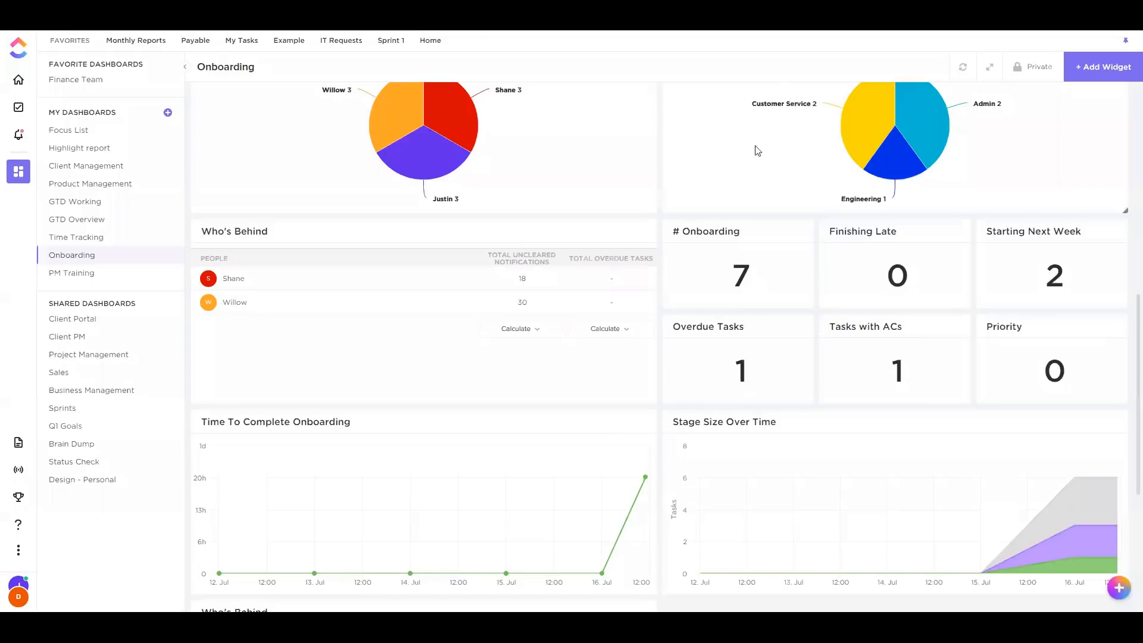
{"action": "scroll", "coordinate": [639, 208], "scroll_direction": "down", "scroll_amount": 3}
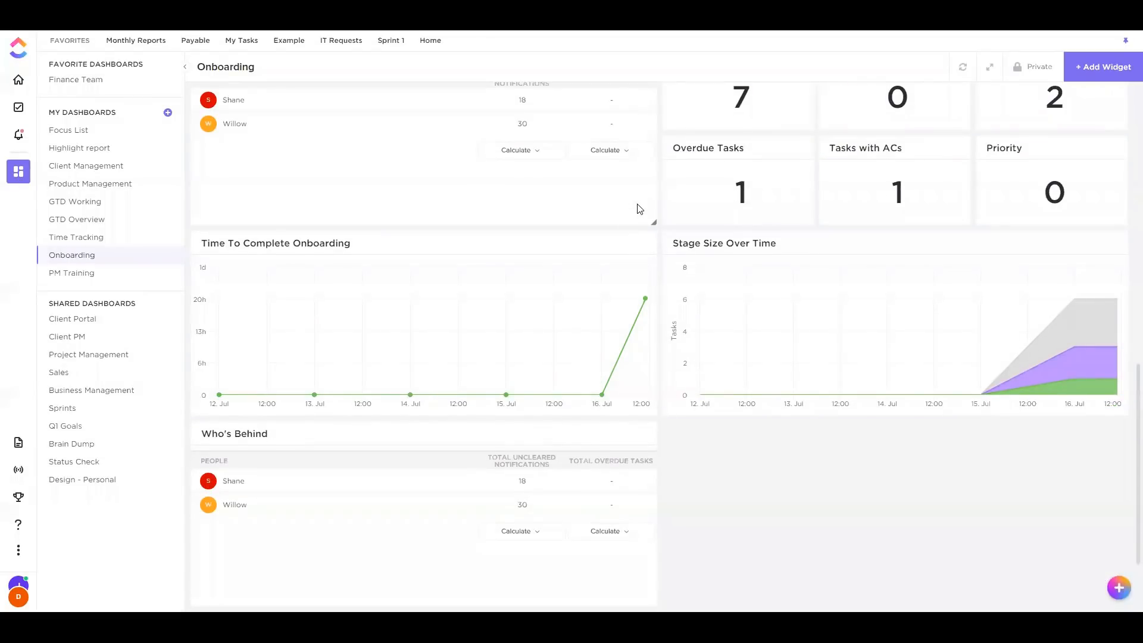
{"action": "mouse_move", "coordinate": [610, 379]}
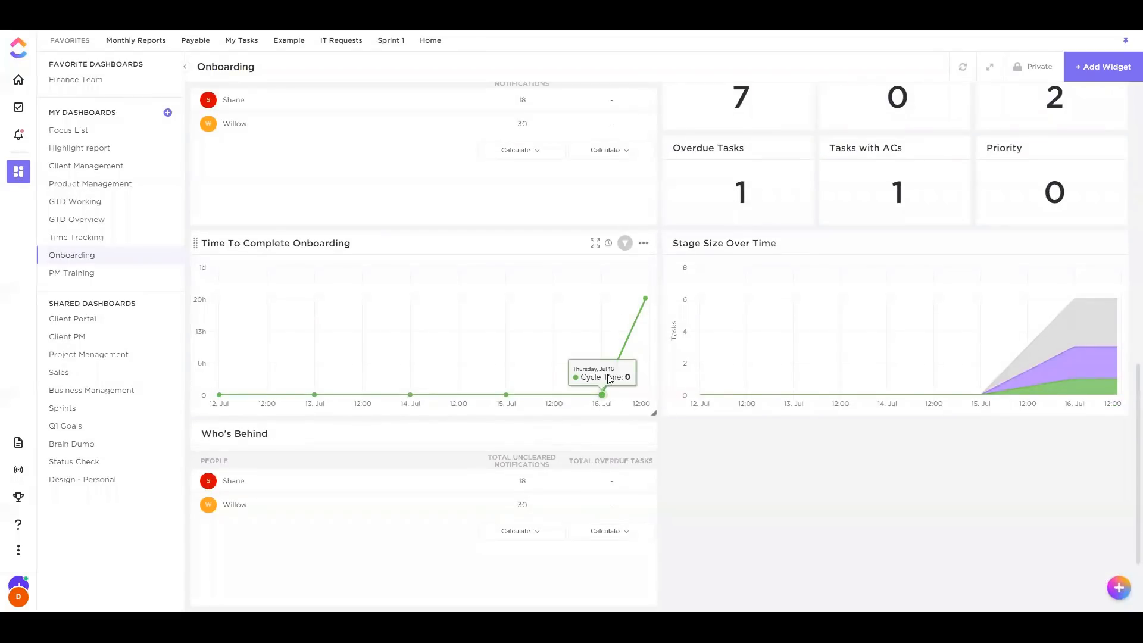
{"action": "left_click", "coordinate": [643, 243]}
{"action": "left_click", "coordinate": [617, 264]}
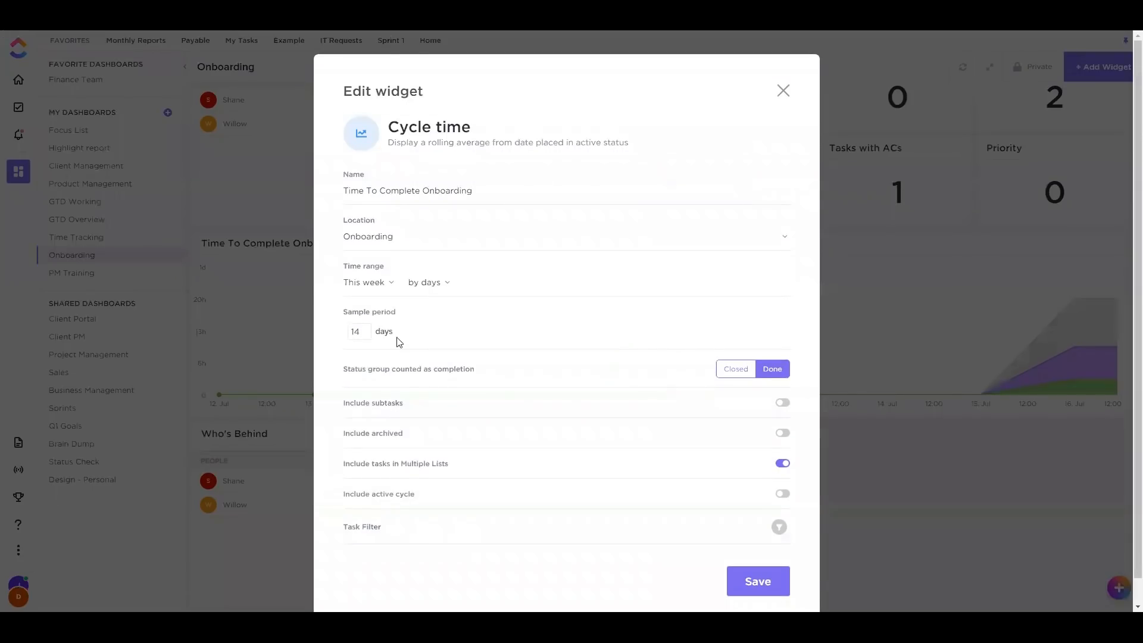
{"action": "key", "text": "Escape"}
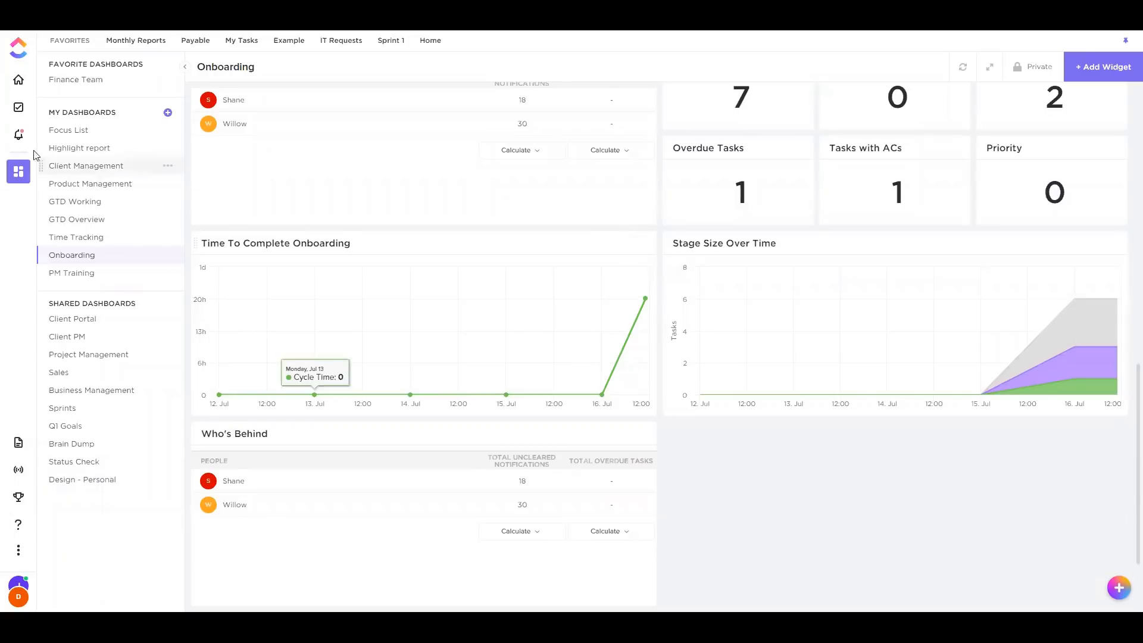
Review the Onboarding list's statuses, then mark the second onboarding-stage task complete
{"action": "left_click", "coordinate": [19, 118]}
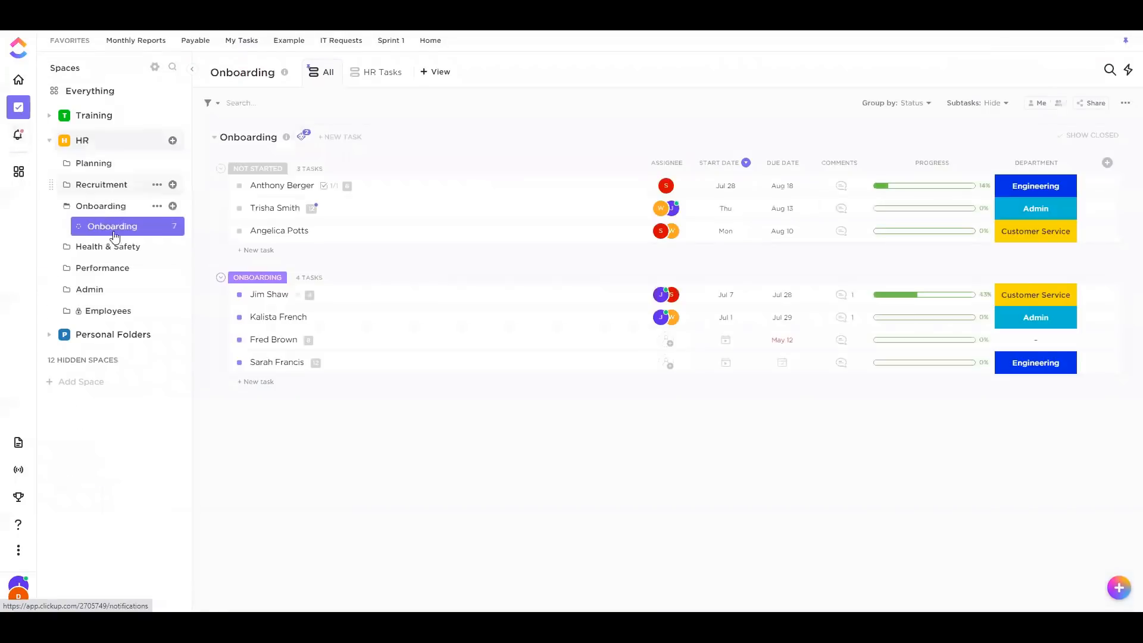
{"action": "left_click", "coordinate": [174, 226]}
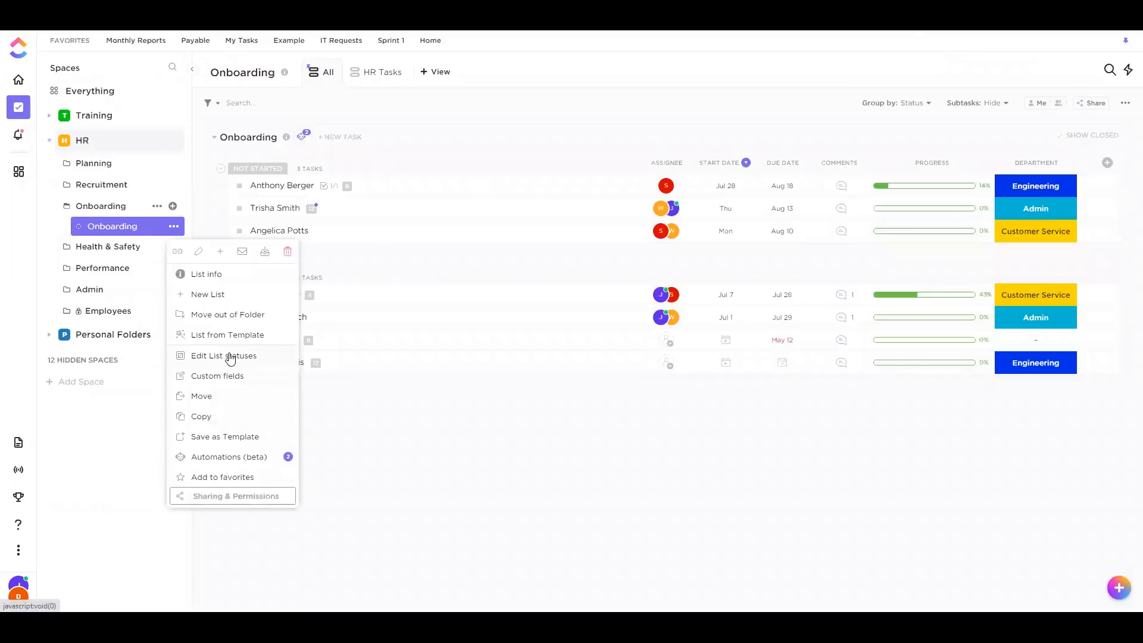
{"action": "left_click", "coordinate": [230, 355]}
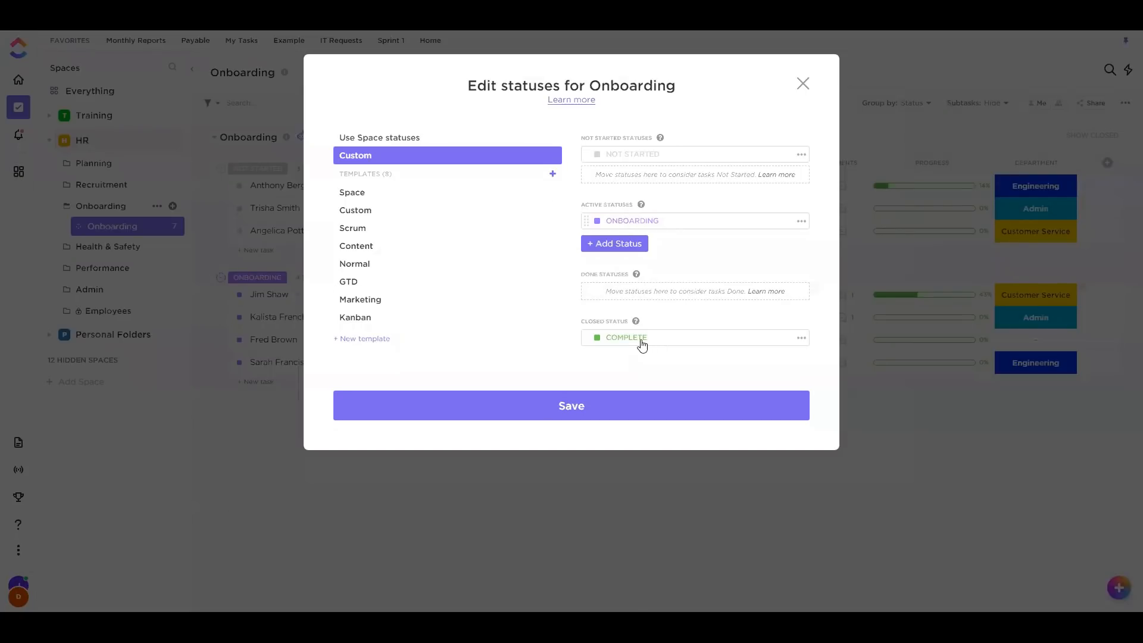
{"action": "left_click", "coordinate": [301, 338]}
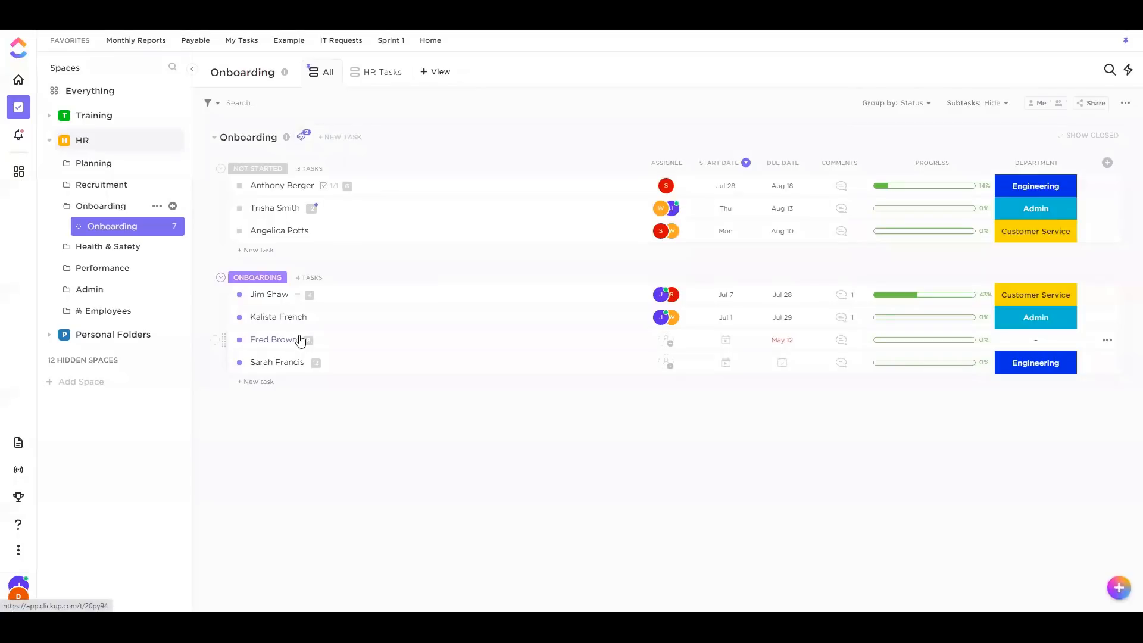
{"action": "left_click", "coordinate": [238, 319]}
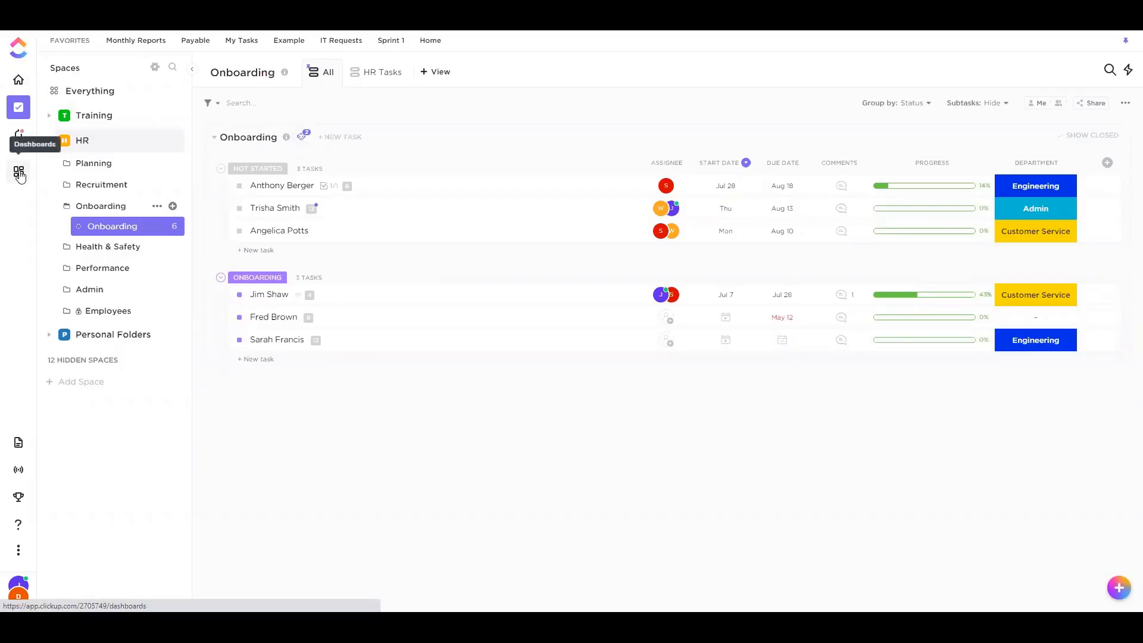
Return to the Onboarding dashboard and reload its widgets with Refresh Now
{"action": "left_click", "coordinate": [18, 172]}
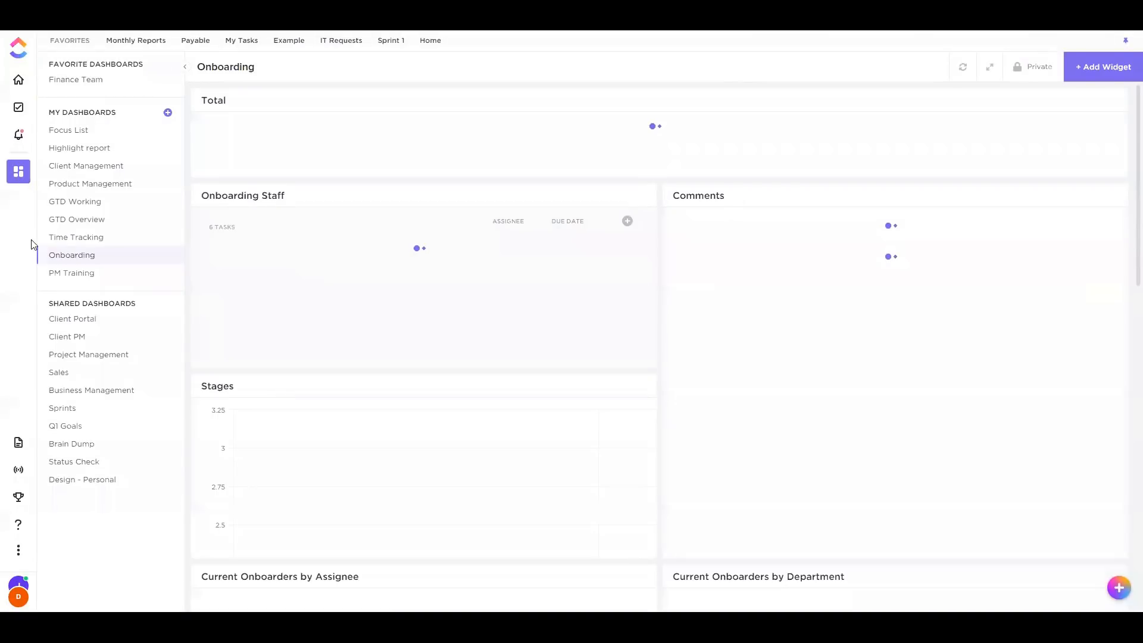
{"action": "scroll", "coordinate": [512, 285], "scroll_direction": "down", "scroll_amount": 15}
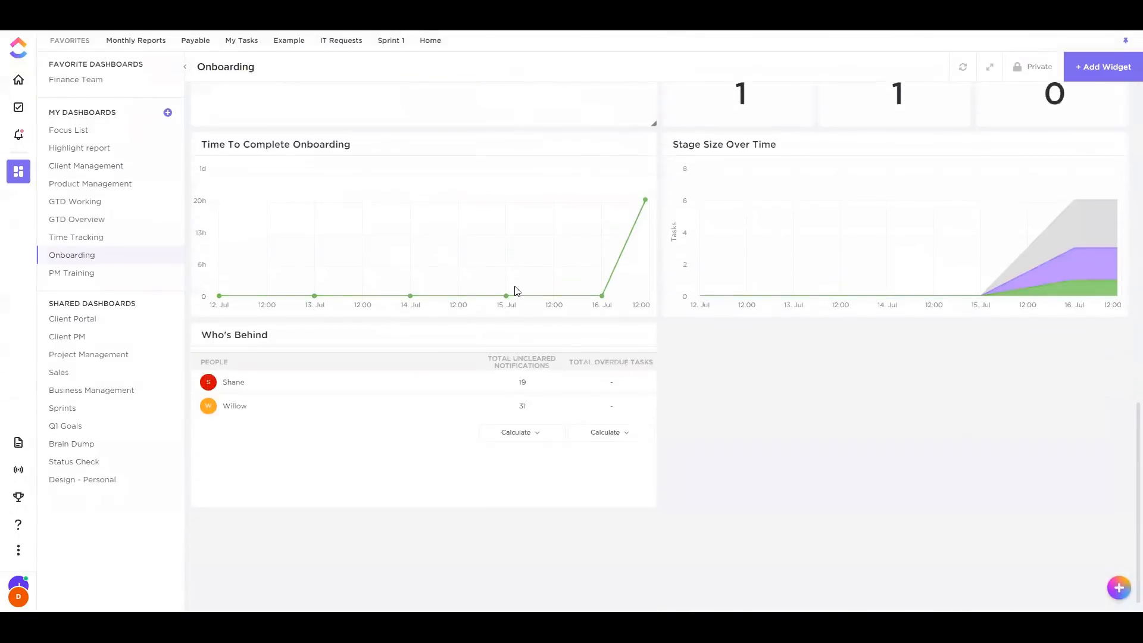
{"action": "scroll", "coordinate": [612, 356], "scroll_direction": "up", "scroll_amount": 3}
{"action": "left_click", "coordinate": [962, 66]}
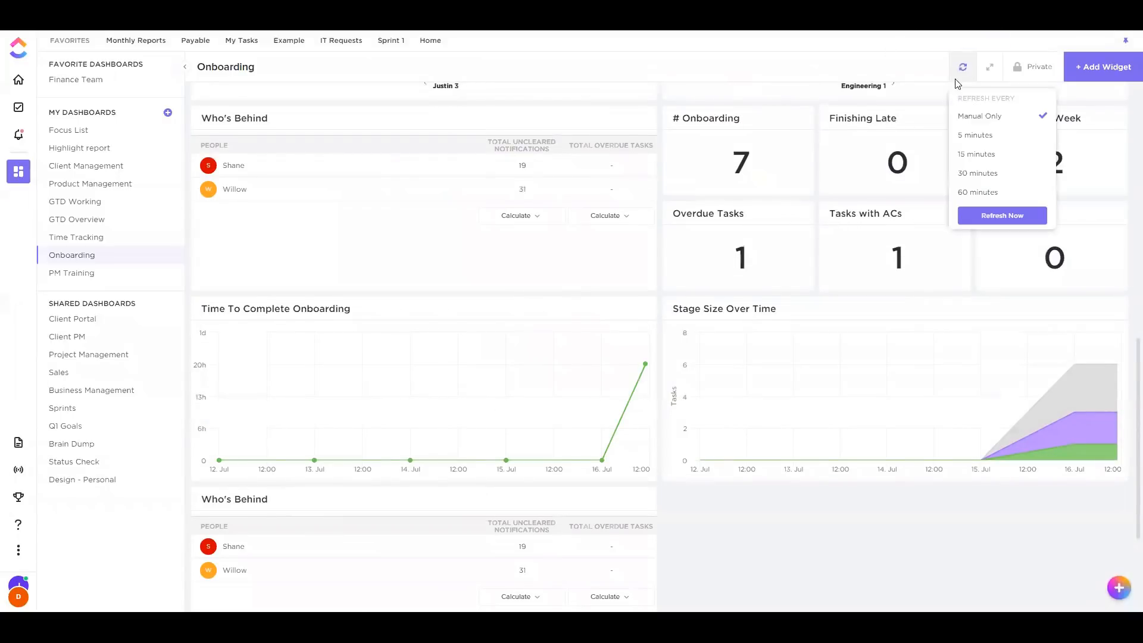
{"action": "left_click", "coordinate": [997, 218]}
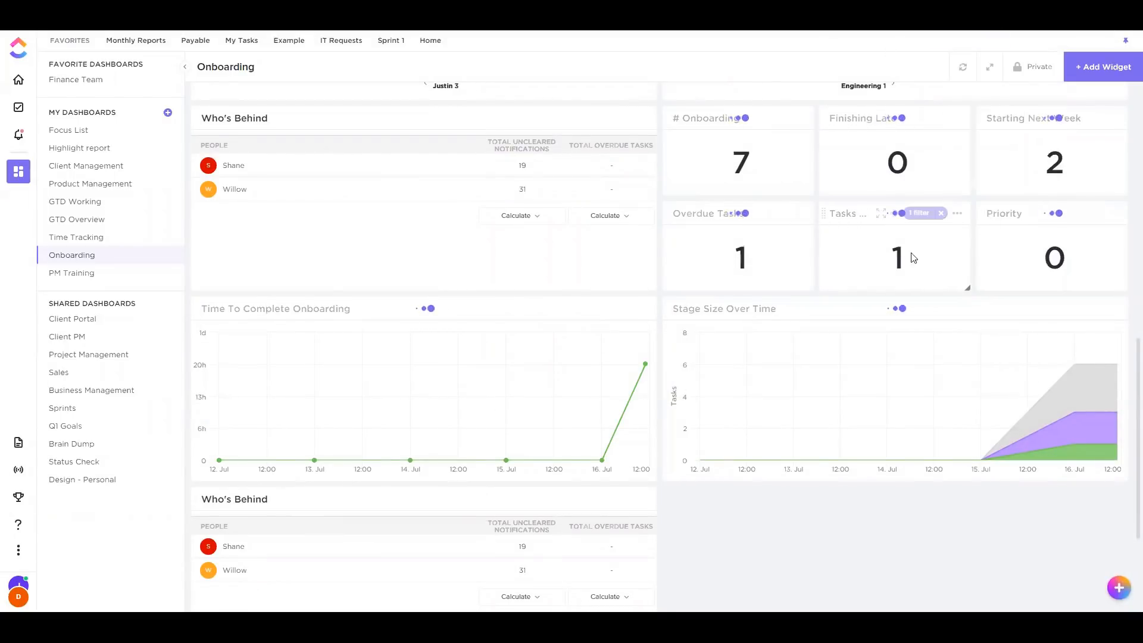
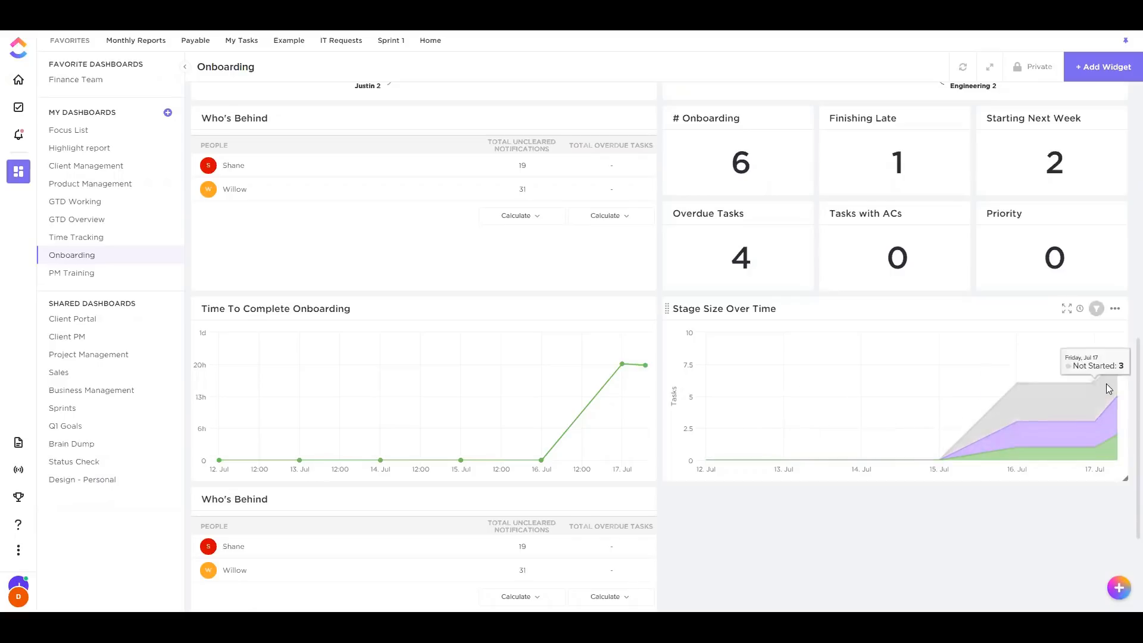
Scroll the Onboarding dashboard and briefly check the Who's Behind widget's options menu
{"action": "scroll", "coordinate": [1019, 435], "scroll_direction": "down", "scroll_amount": 2}
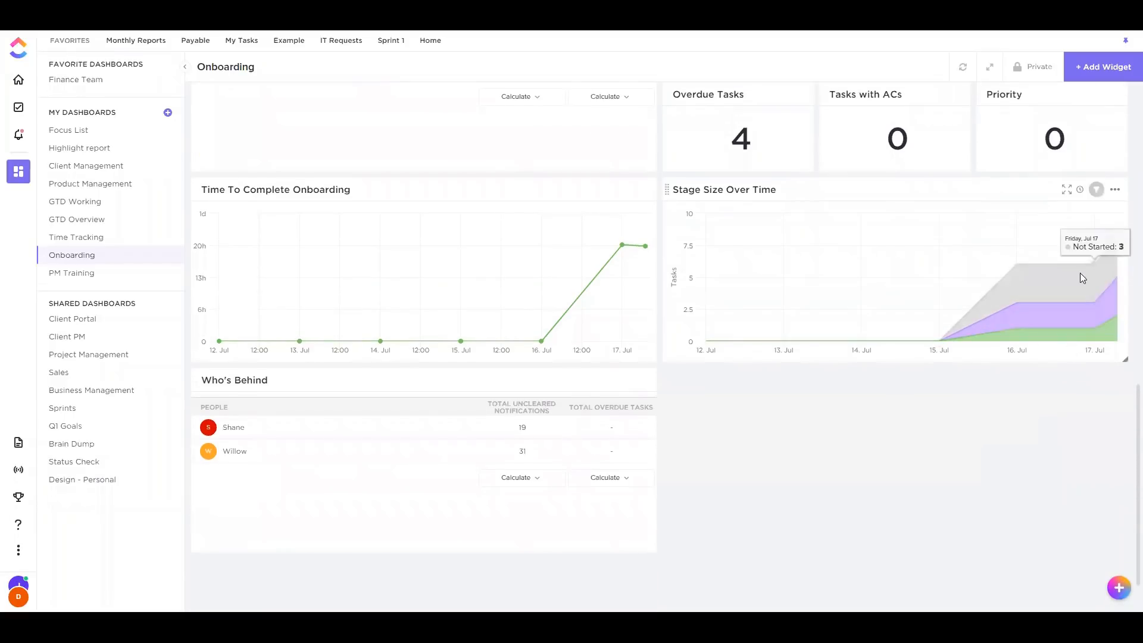
{"action": "scroll", "coordinate": [1048, 300], "scroll_direction": "up", "scroll_amount": 2}
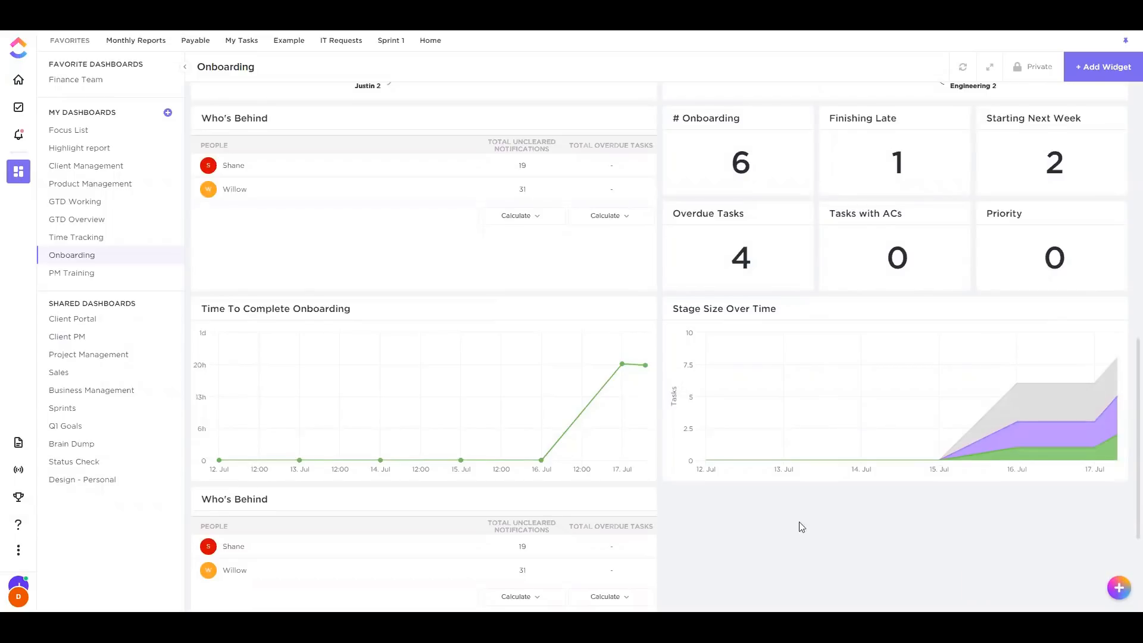
{"action": "scroll", "coordinate": [799, 528], "scroll_direction": "down", "scroll_amount": 3}
{"action": "left_click", "coordinate": [643, 320]}
{"action": "left_click", "coordinate": [659, 388]}
Open the settings of the Stage Size Over Time cumulative flow widget
{"action": "scroll", "coordinate": [626, 385], "scroll_direction": "up", "scroll_amount": 7}
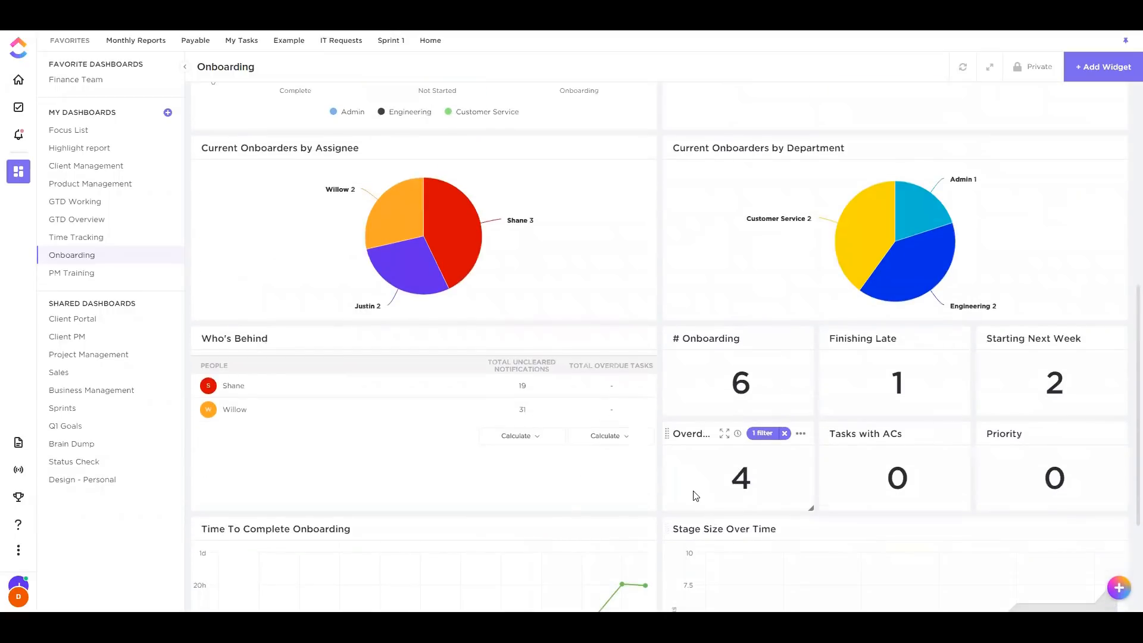
{"action": "scroll", "coordinate": [811, 408], "scroll_direction": "up", "scroll_amount": 8}
{"action": "scroll", "coordinate": [855, 428], "scroll_direction": "down", "scroll_amount": 10}
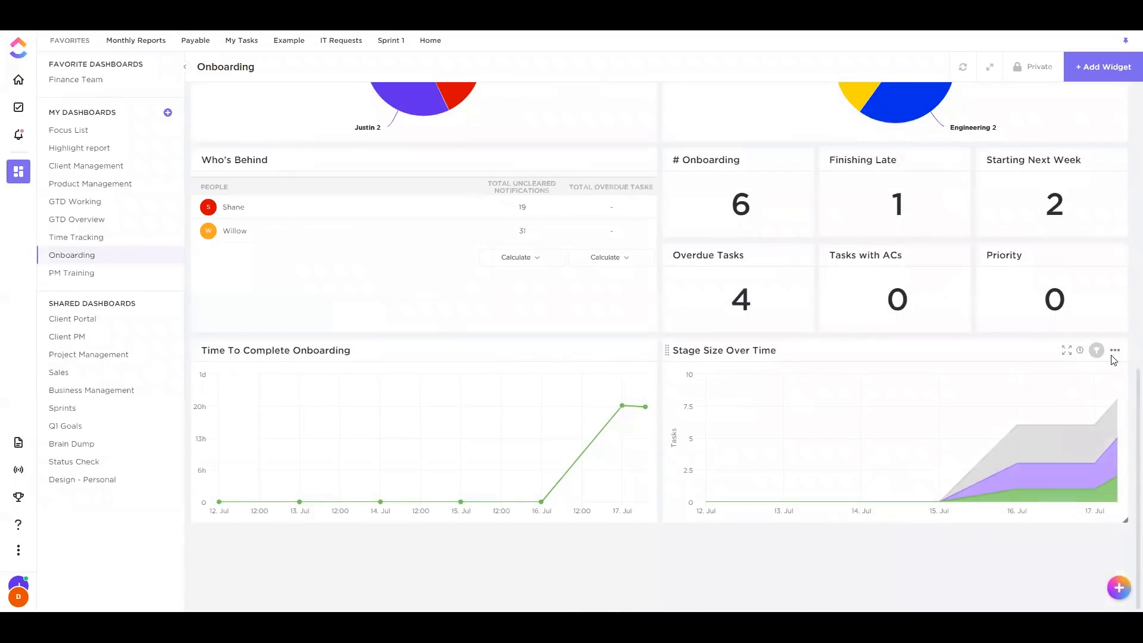
{"action": "left_click", "coordinate": [1115, 352]}
{"action": "left_click", "coordinate": [1089, 370]}
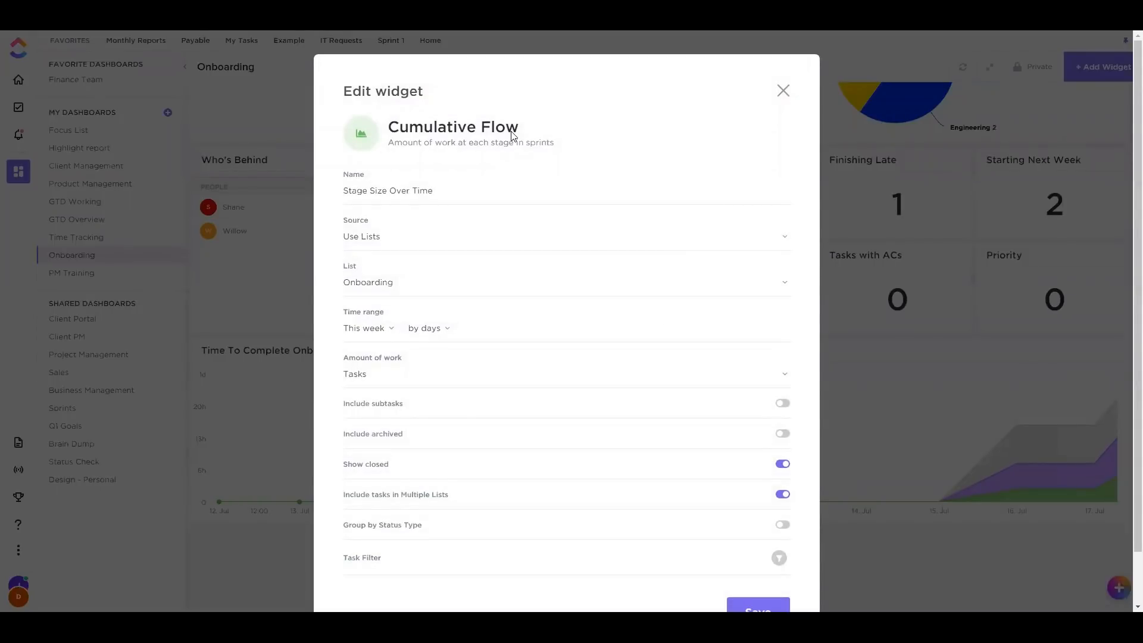
Close the Stage Size Over Time widget settings without saving and return to the dashboard top
{"action": "scroll", "coordinate": [494, 152], "scroll_direction": "down", "scroll_amount": 1}
{"action": "left_click", "coordinate": [785, 90]}
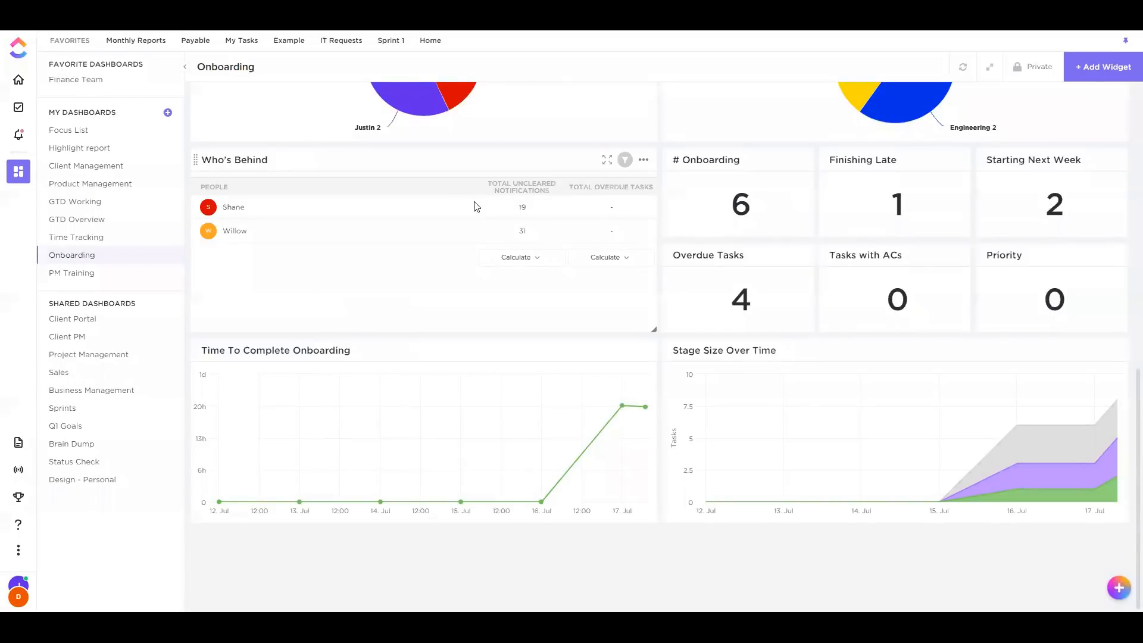
{"action": "scroll", "coordinate": [345, 274], "scroll_direction": "up", "scroll_amount": 7}
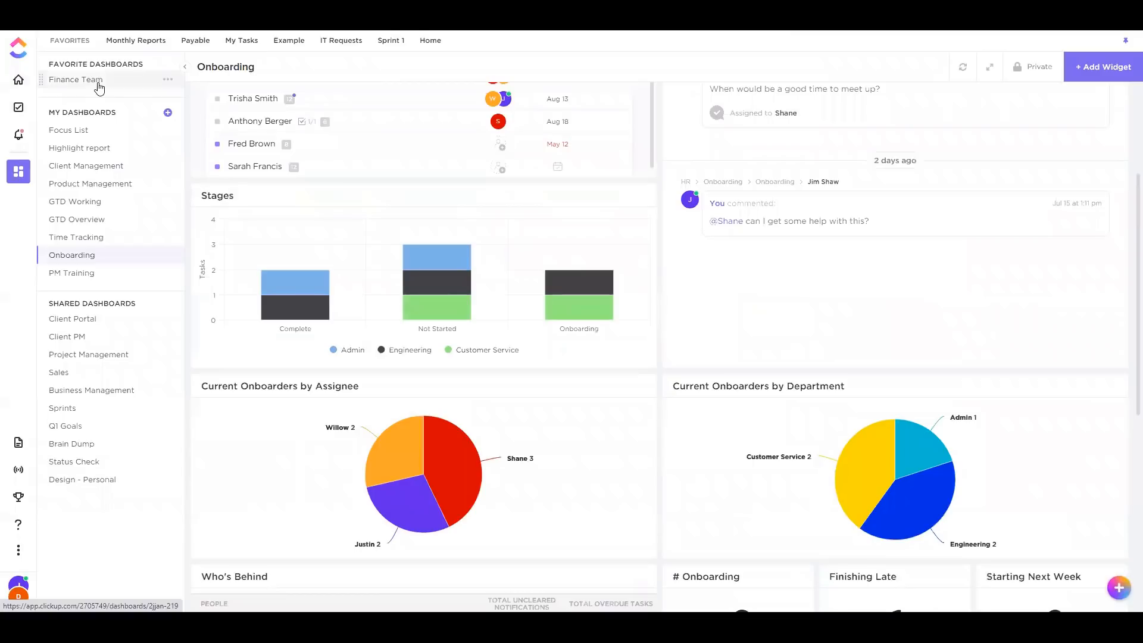
Add a Chat view to the Onboarding list and start its empty conversation
{"action": "left_click", "coordinate": [19, 108]}
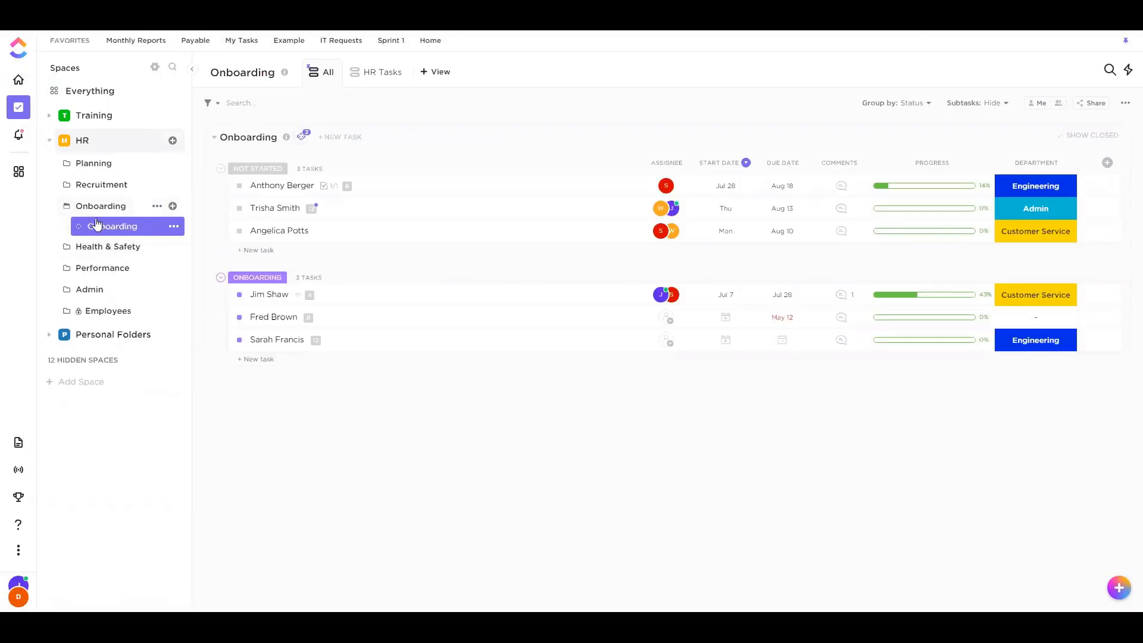
{"action": "left_click", "coordinate": [436, 70]}
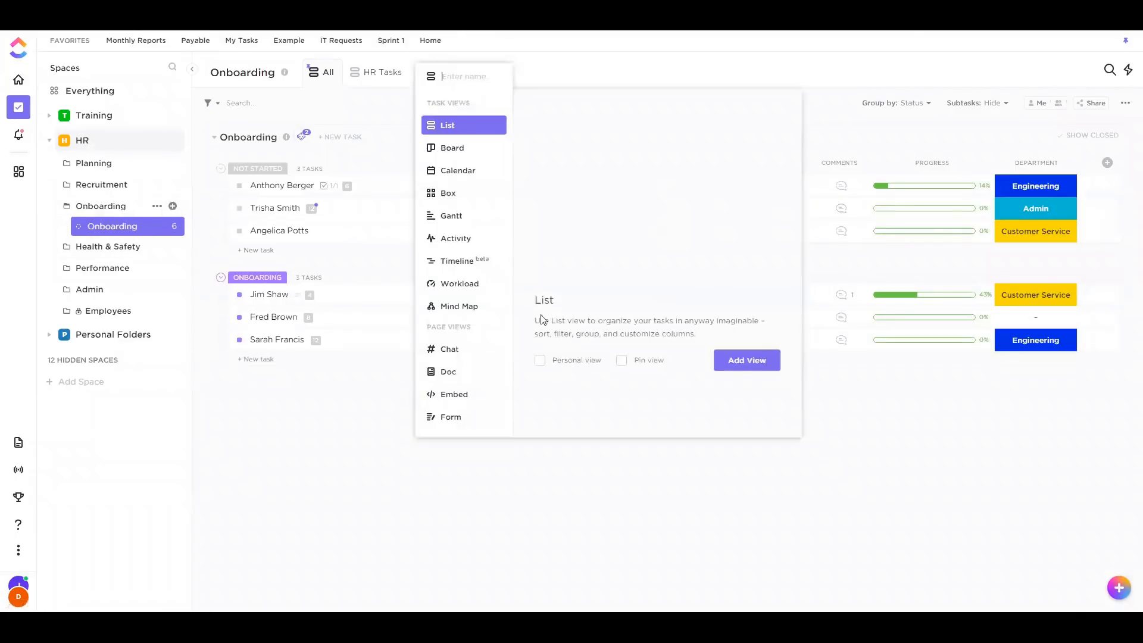
{"action": "left_click", "coordinate": [457, 348]}
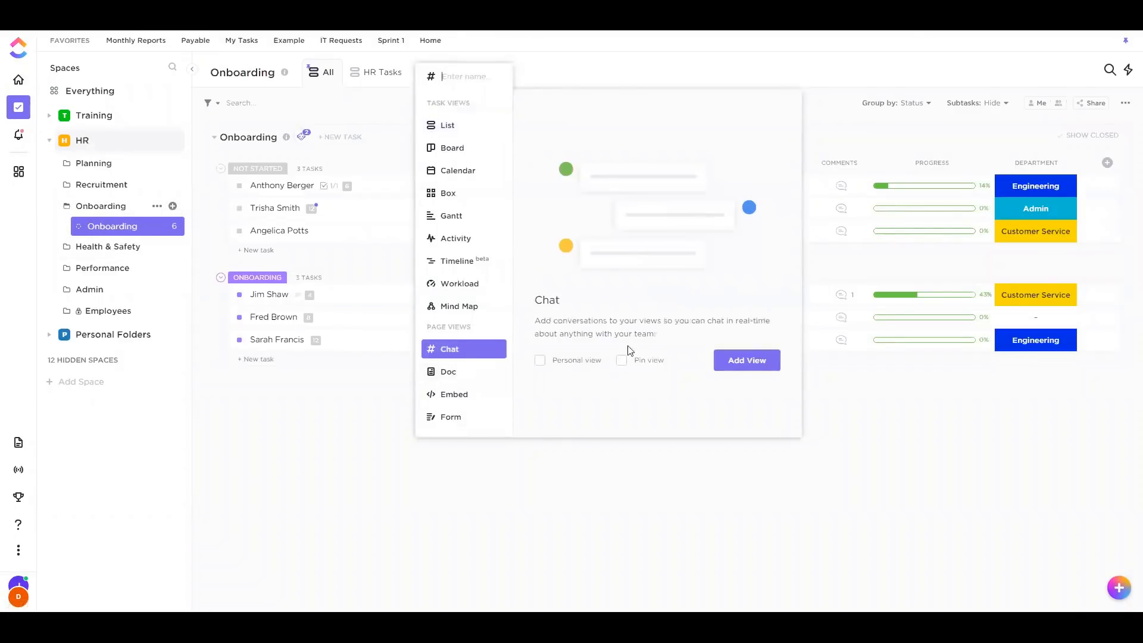
{"action": "left_click", "coordinate": [730, 360]}
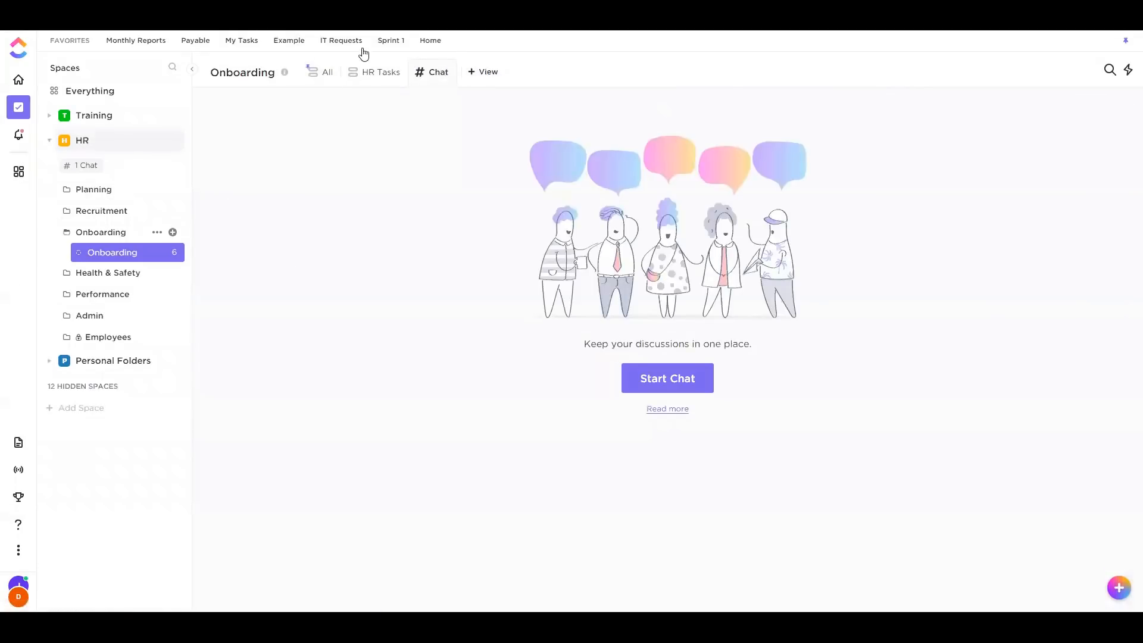
{"action": "left_click", "coordinate": [325, 72]}
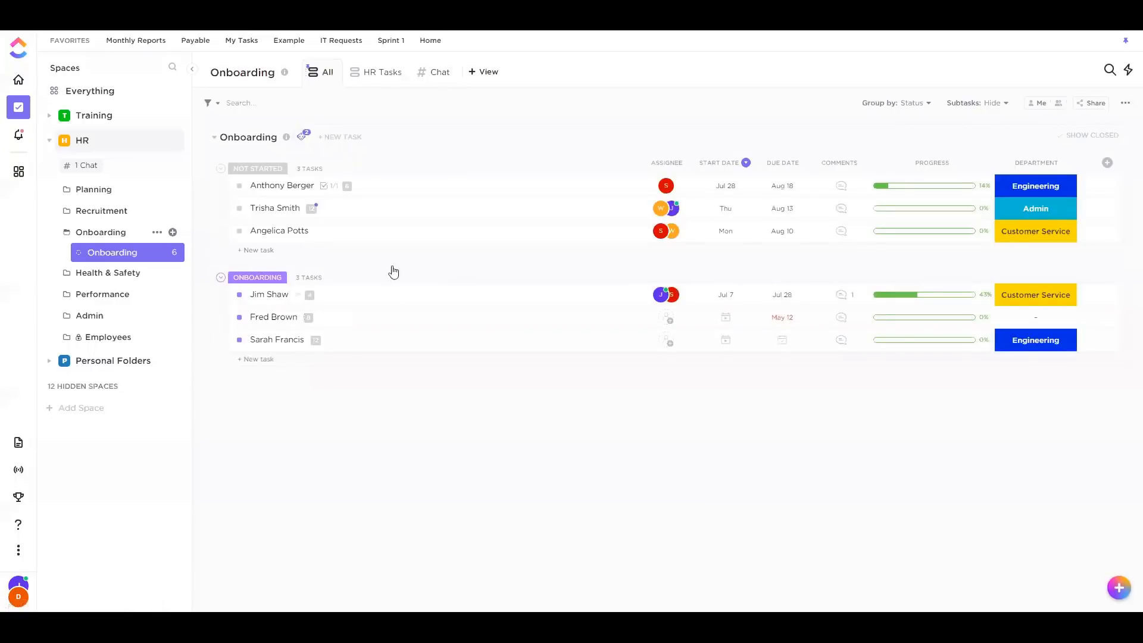
{"action": "left_click", "coordinate": [433, 72]}
{"action": "left_click", "coordinate": [667, 387]}
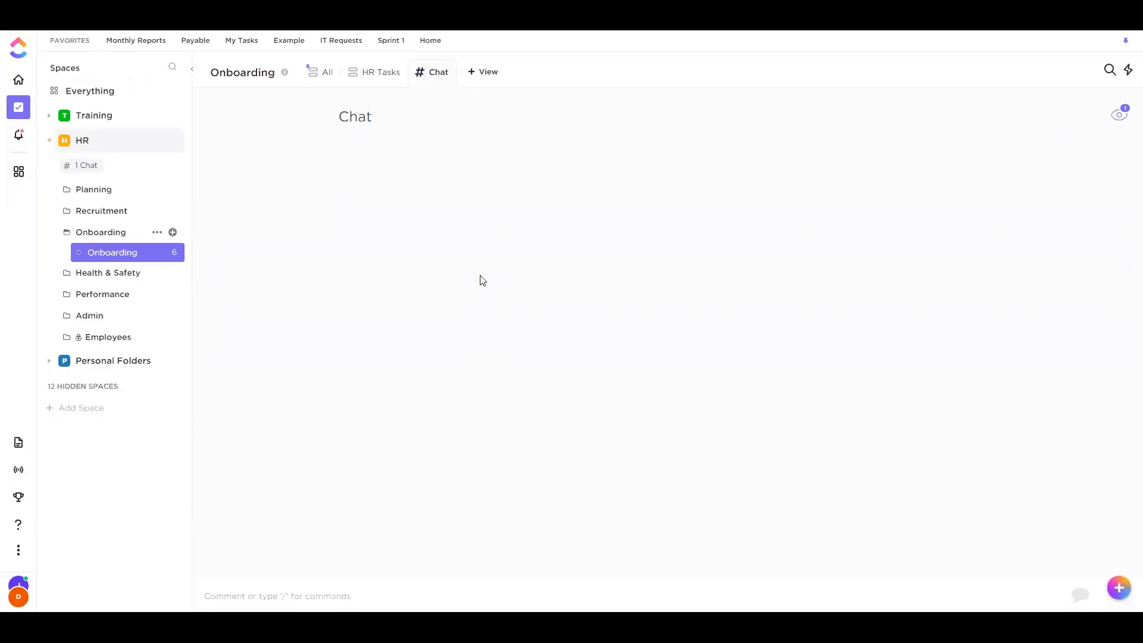
Post 'Has anyone already done this task?' in the chat, linking the Health & Safety Training task
{"action": "left_click", "coordinate": [284, 586]}
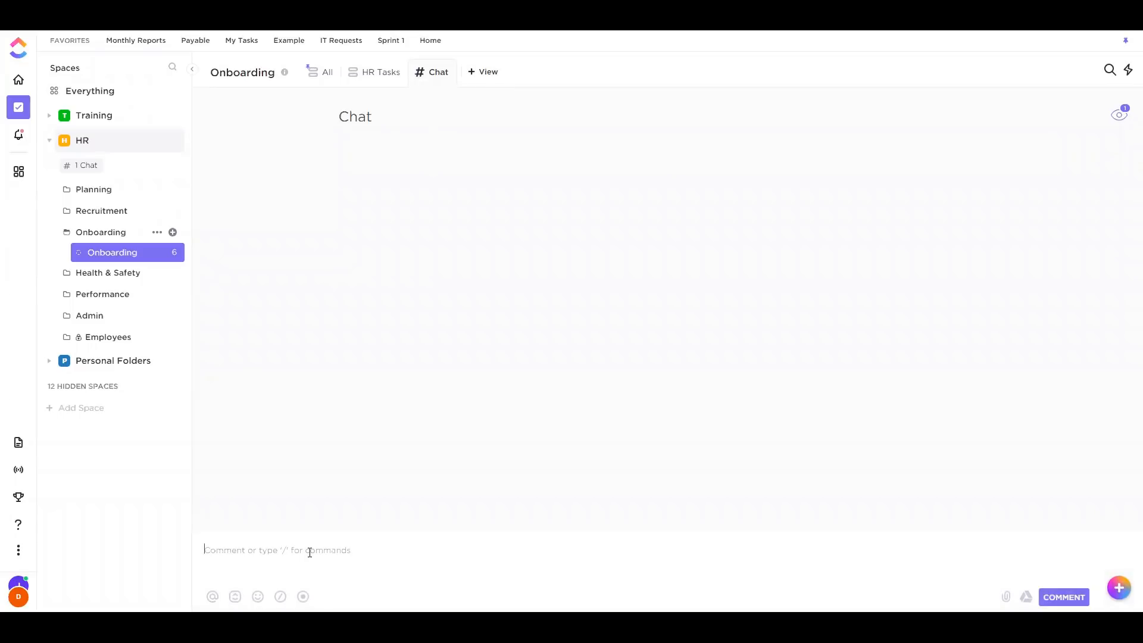
{"action": "type", "text": "Can"}
{"action": "key", "text": "BackSpace"}
{"action": "type", "text": "Has anyone already done this task? @@"}
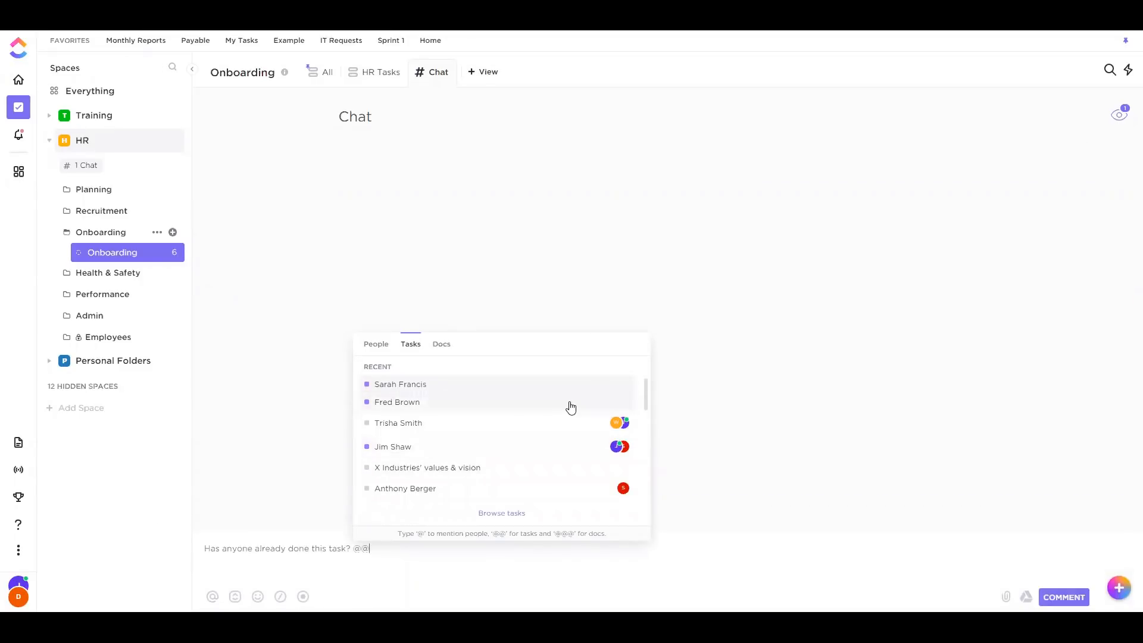
{"action": "scroll", "coordinate": [466, 450], "scroll_direction": "down", "scroll_amount": 3}
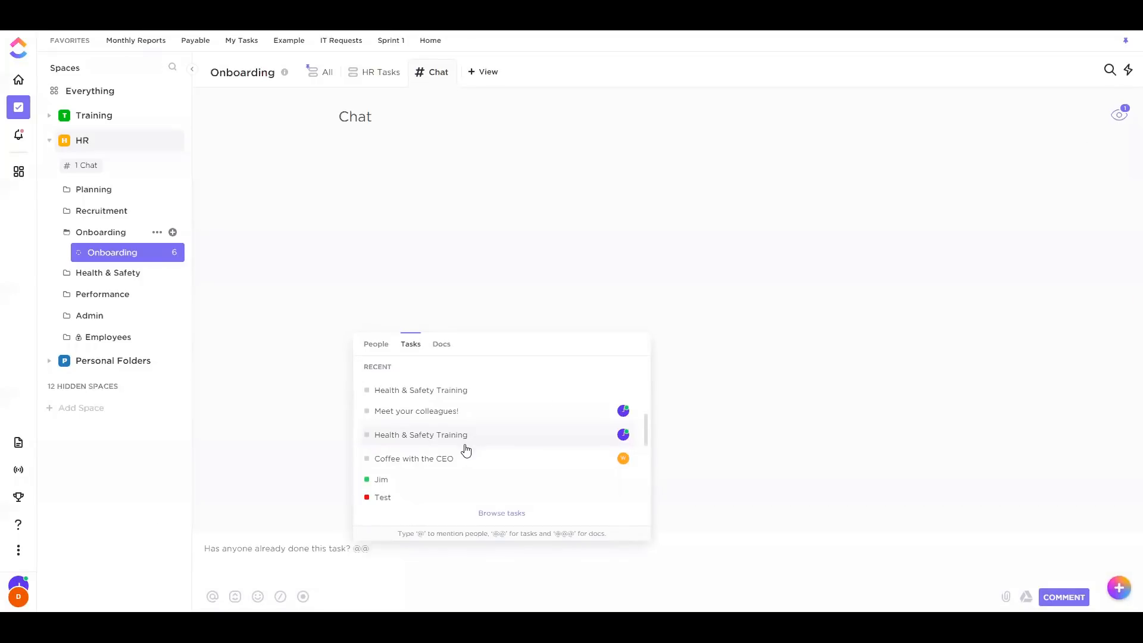
{"action": "left_click", "coordinate": [583, 443]}
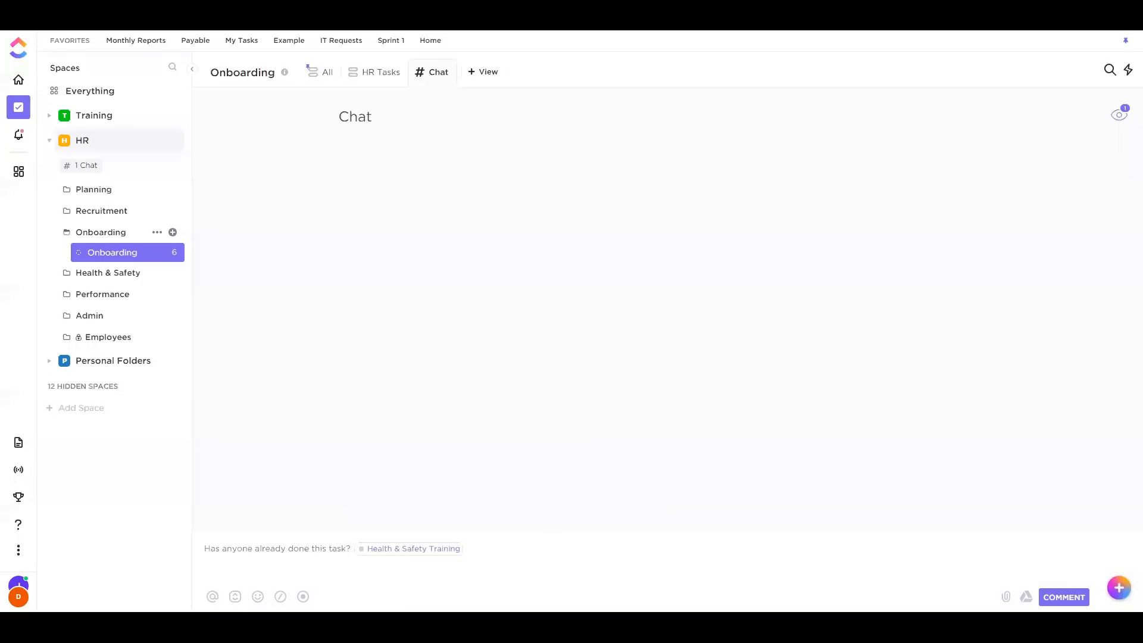
{"action": "left_click", "coordinate": [1063, 597]}
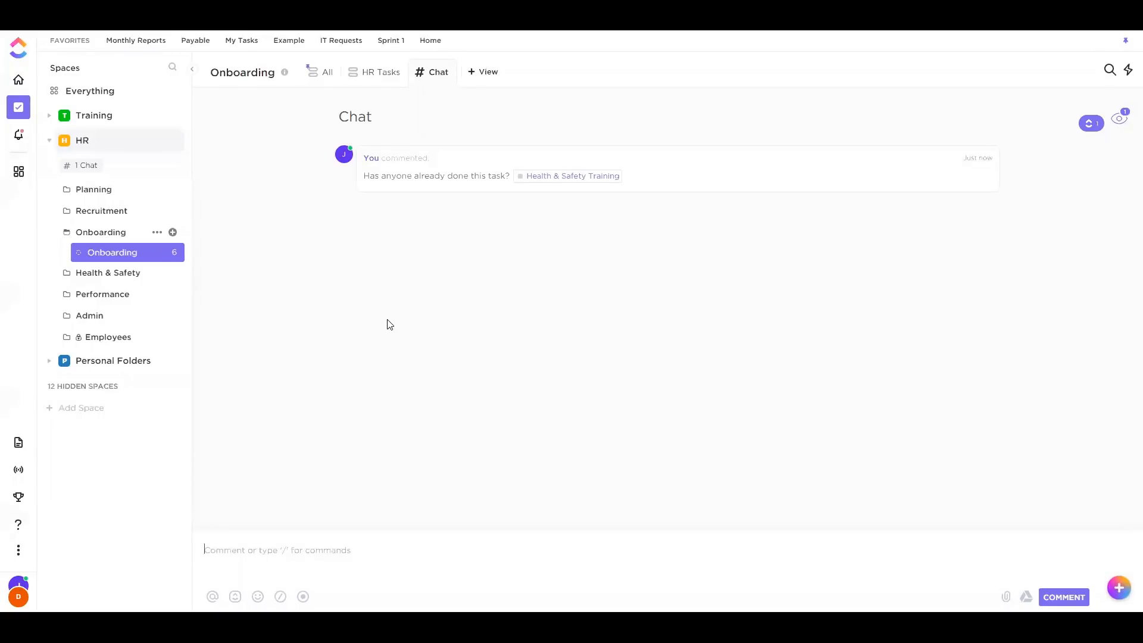
Add a second Chat view to the Onboarding list
{"action": "left_click", "coordinate": [479, 72]}
{"action": "left_click", "coordinate": [509, 352]}
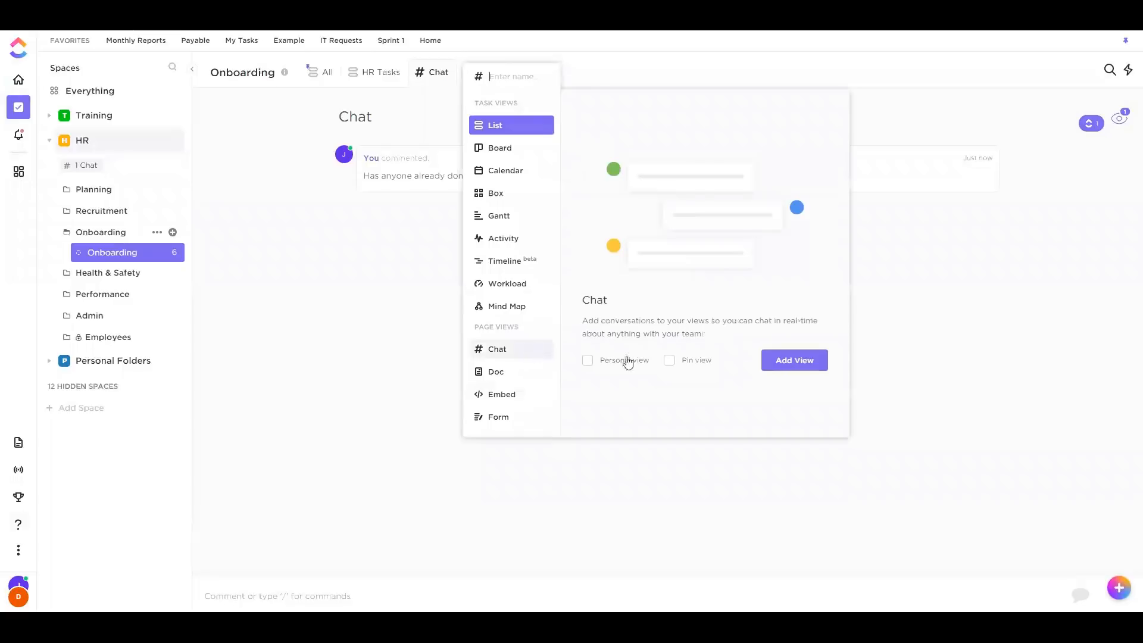
{"action": "left_click", "coordinate": [798, 360]}
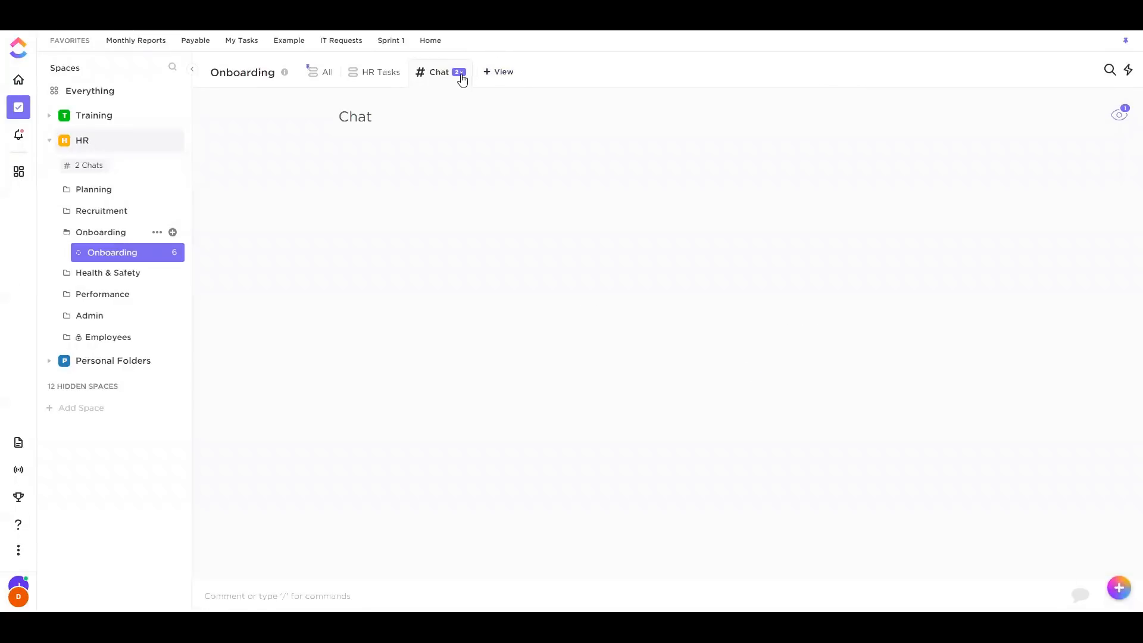
Rename the new chat view to 'H&S Qs'
{"action": "left_click", "coordinate": [459, 73]}
{"action": "left_click", "coordinate": [511, 140]}
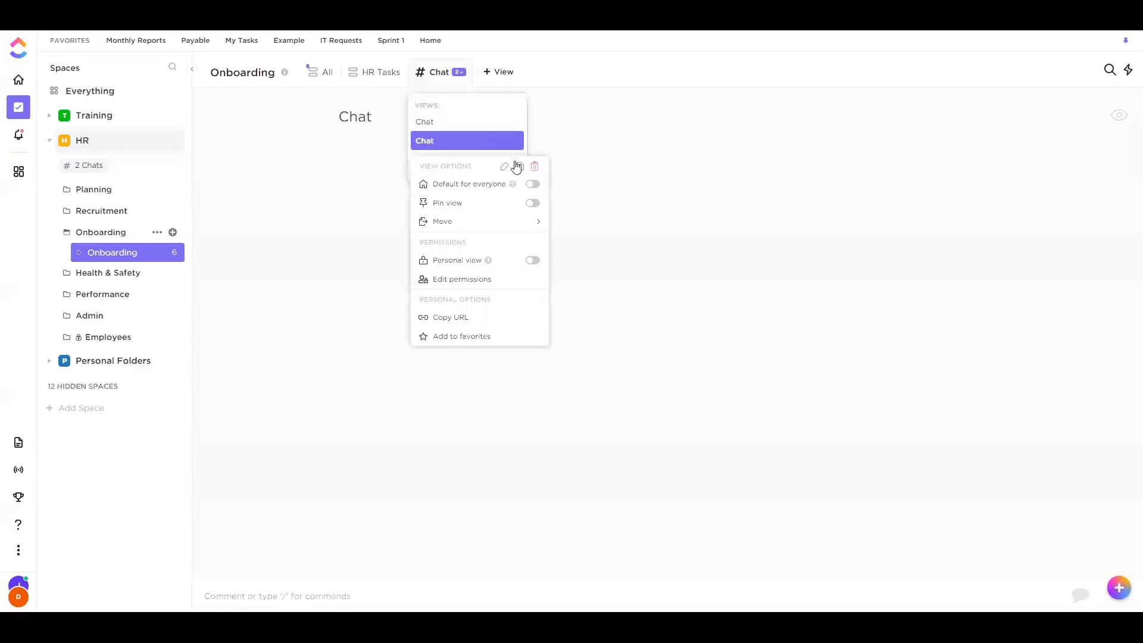
{"action": "left_click", "coordinate": [504, 171]}
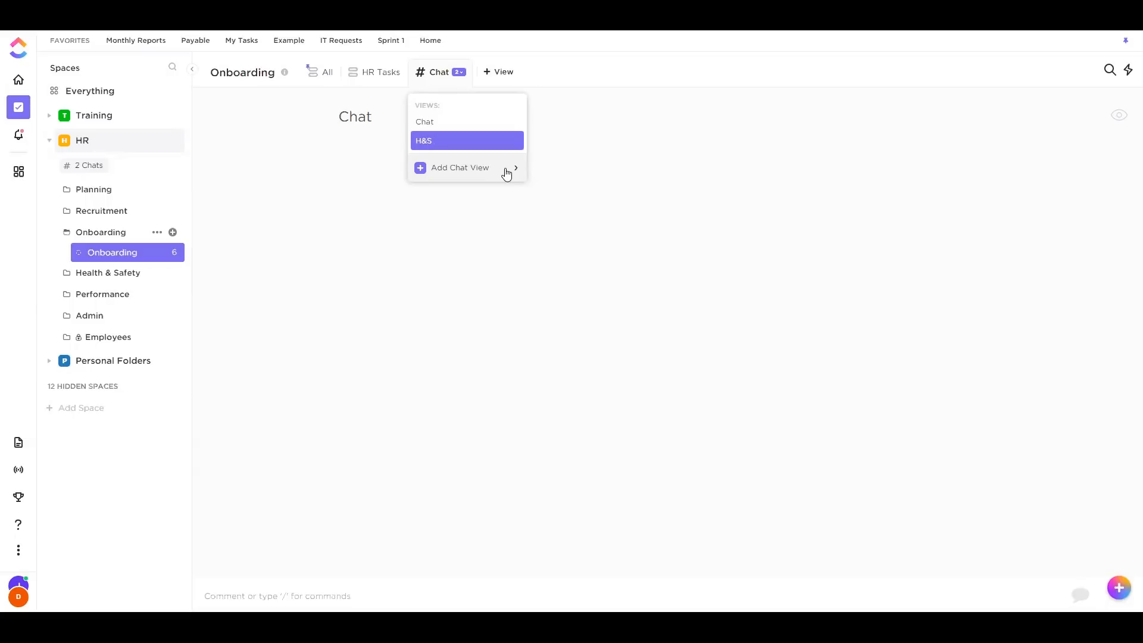
{"action": "type", "text": "s"}
{"action": "key", "text": "Return"}
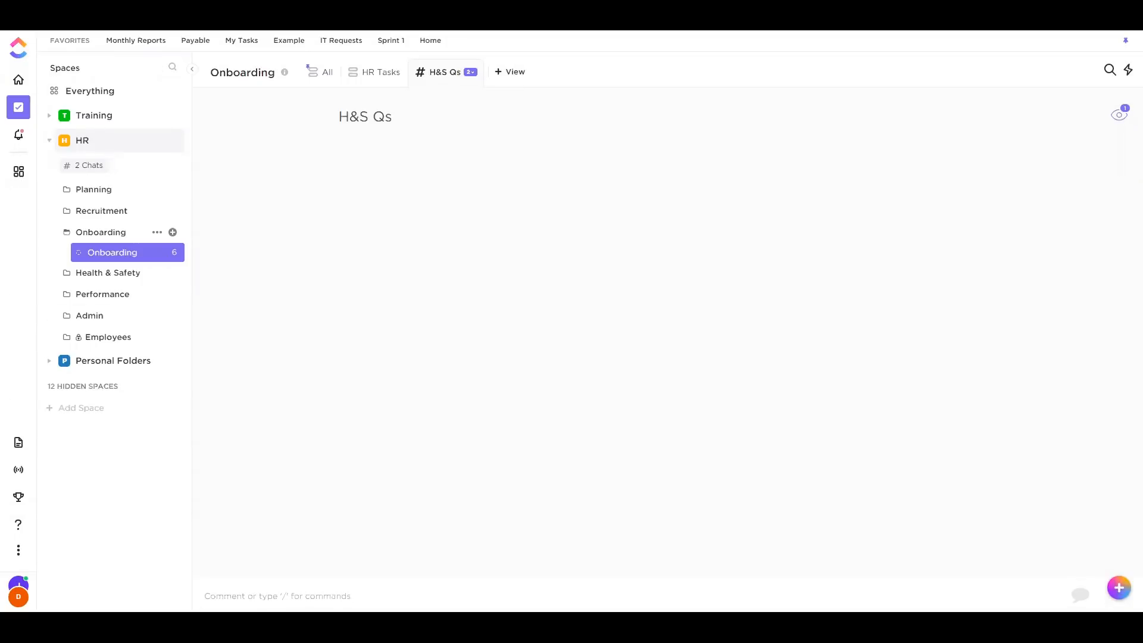
Mark the Company Policies task under the onboarding goal's First Week target as Complete
{"action": "left_click", "coordinate": [27, 495]}
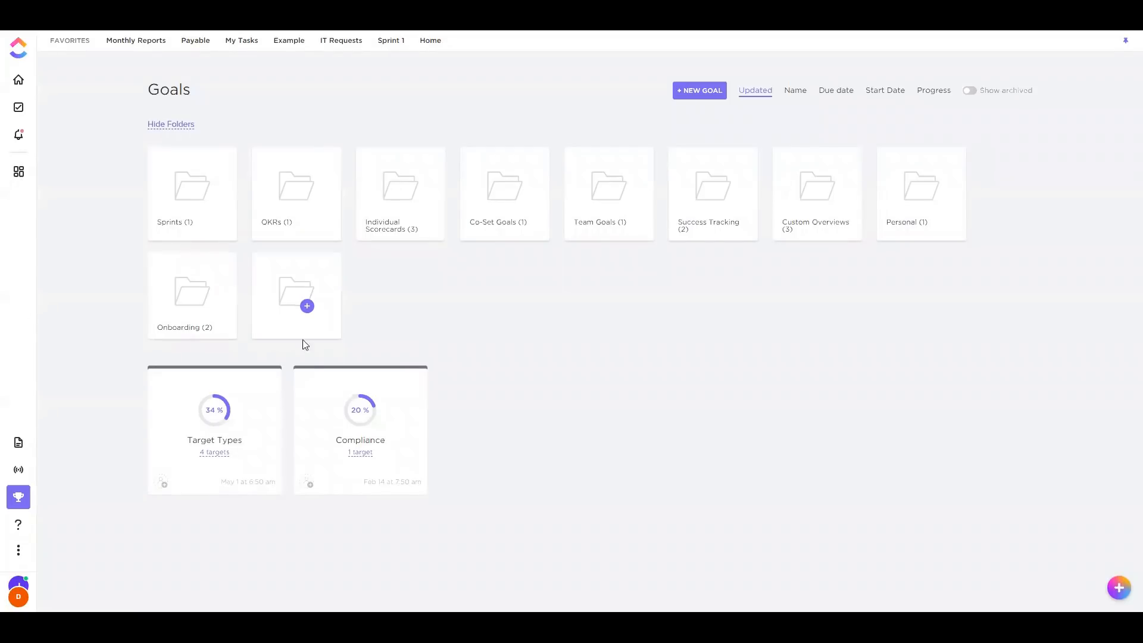
{"action": "left_click", "coordinate": [194, 298]}
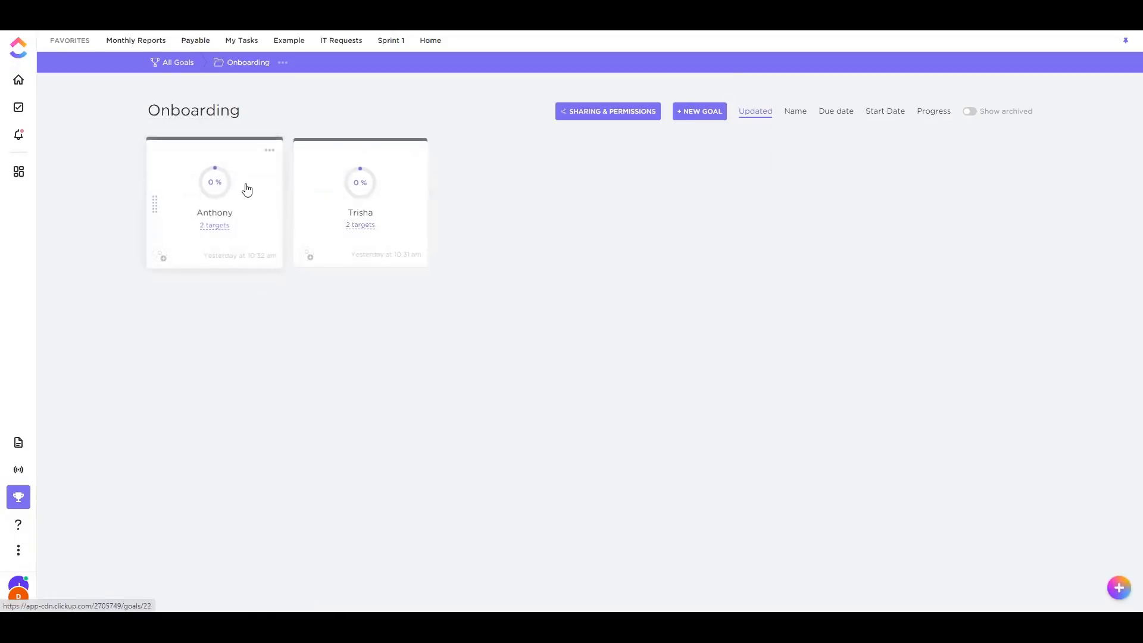
{"action": "left_click", "coordinate": [222, 194]}
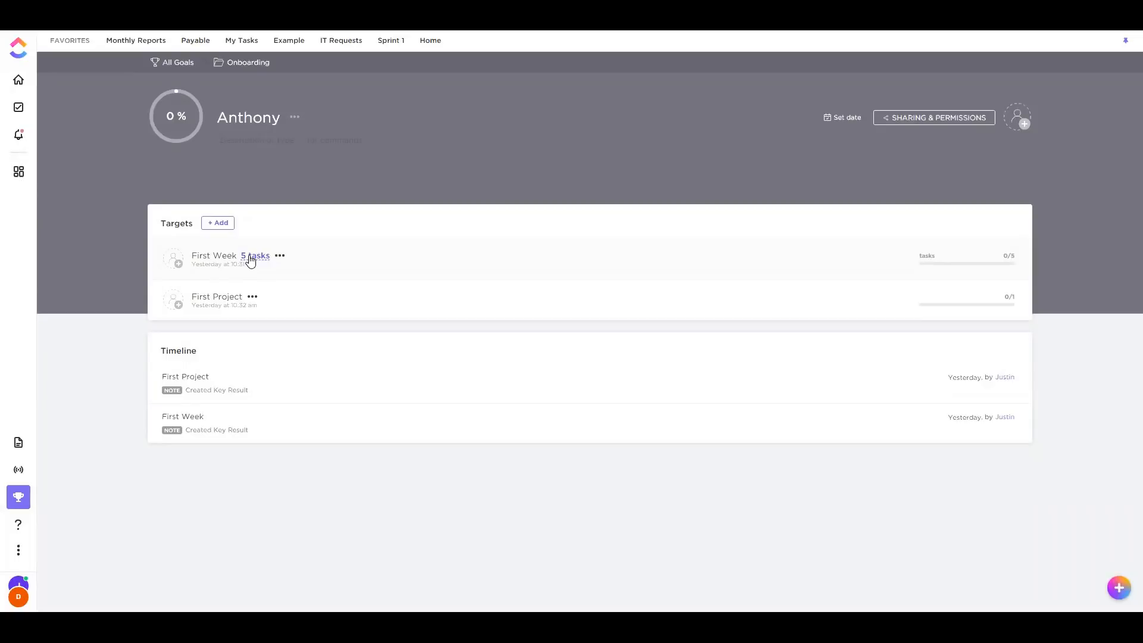
{"action": "left_click", "coordinate": [250, 257]}
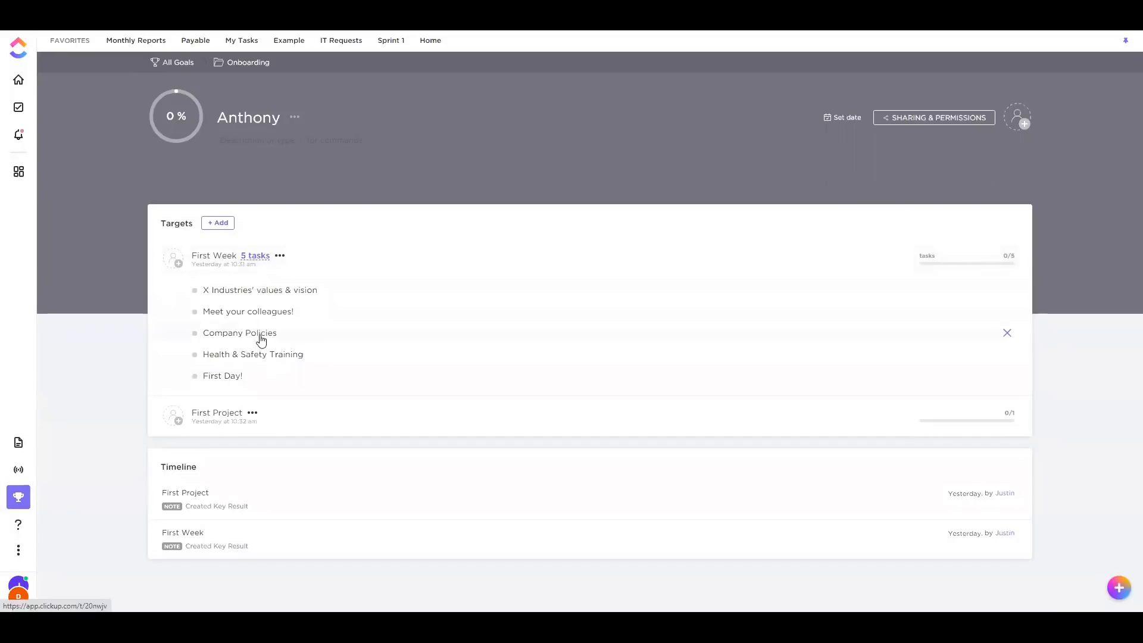
{"action": "left_click", "coordinate": [261, 336]}
{"action": "left_click", "coordinate": [107, 119]}
{"action": "left_click", "coordinate": [144, 209]}
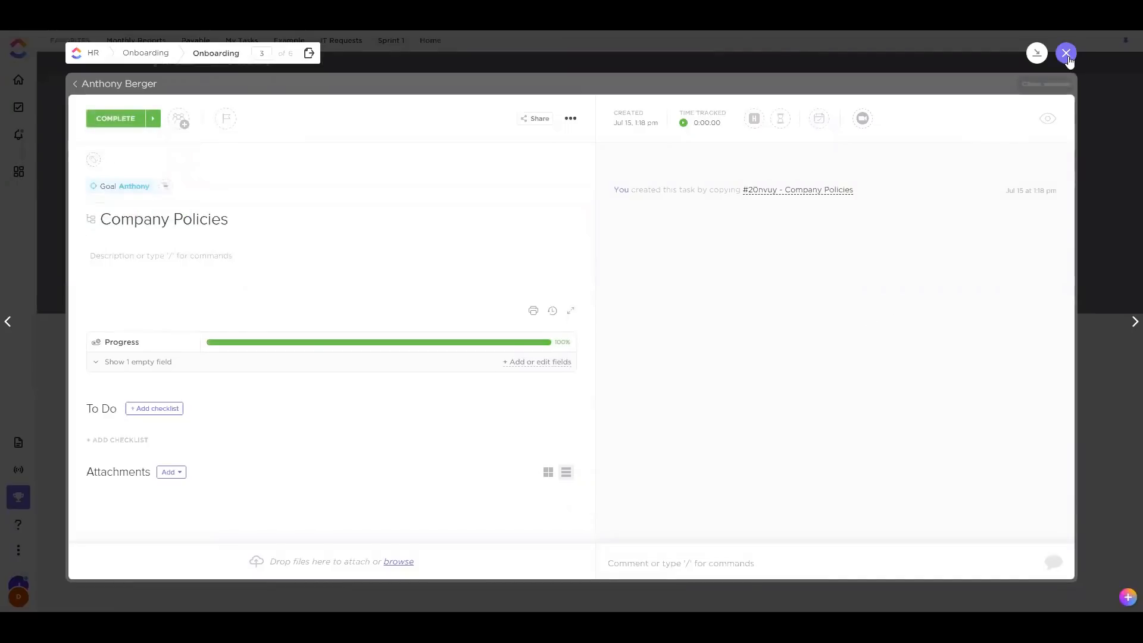
Close the task, view the onboarding goal card's options, and return to the Onboarding list
{"action": "left_click", "coordinate": [1066, 53]}
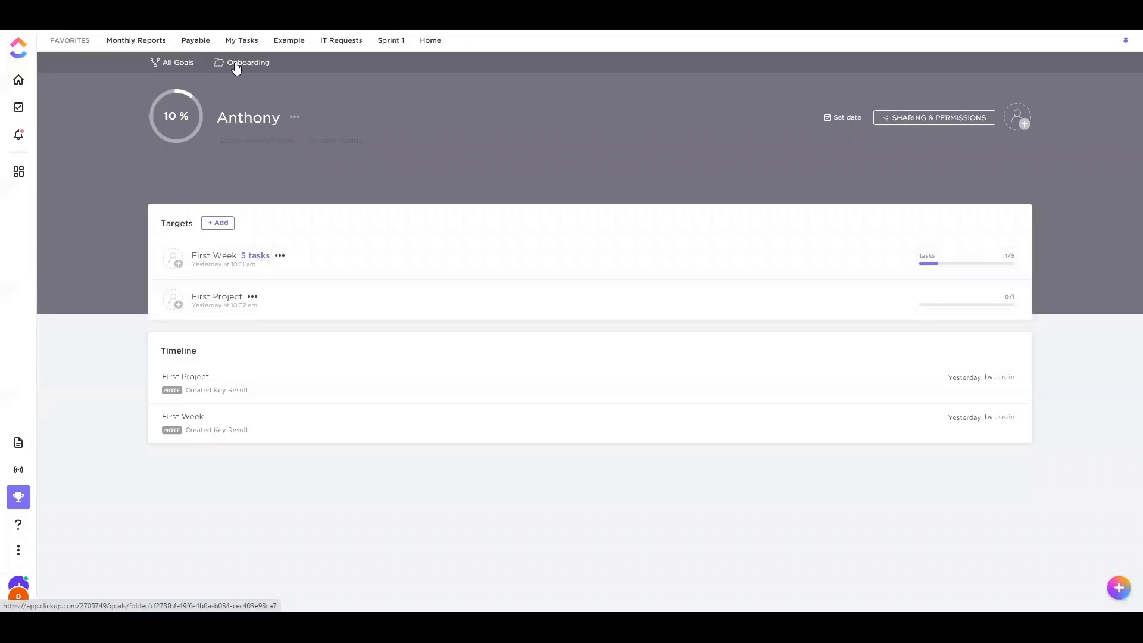
{"action": "left_click", "coordinate": [236, 64]}
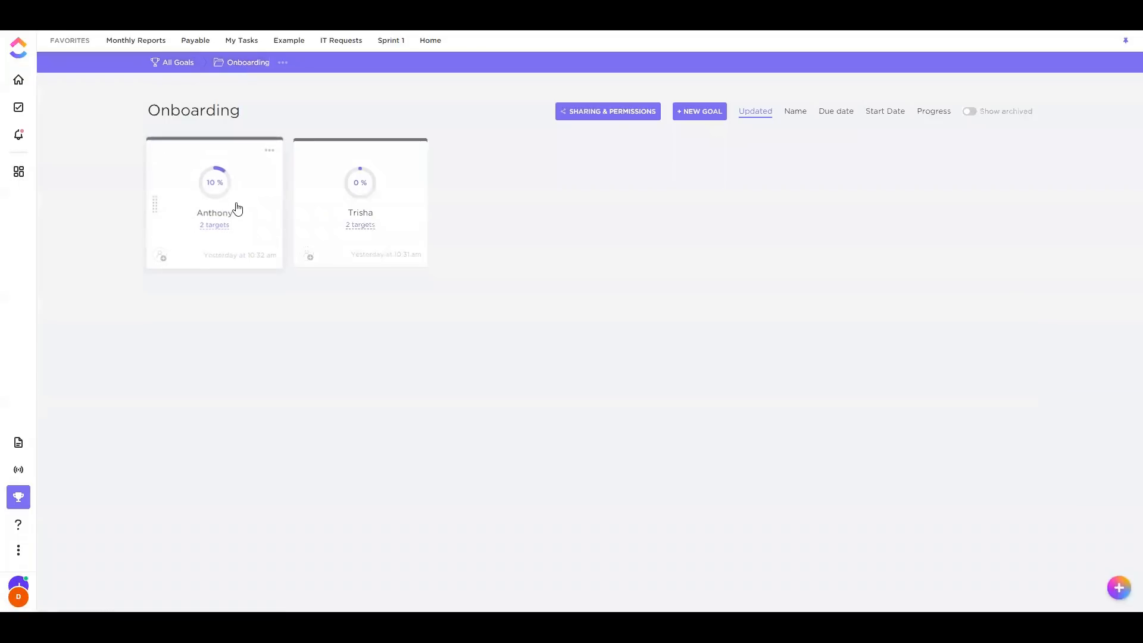
{"action": "left_click", "coordinate": [270, 151]}
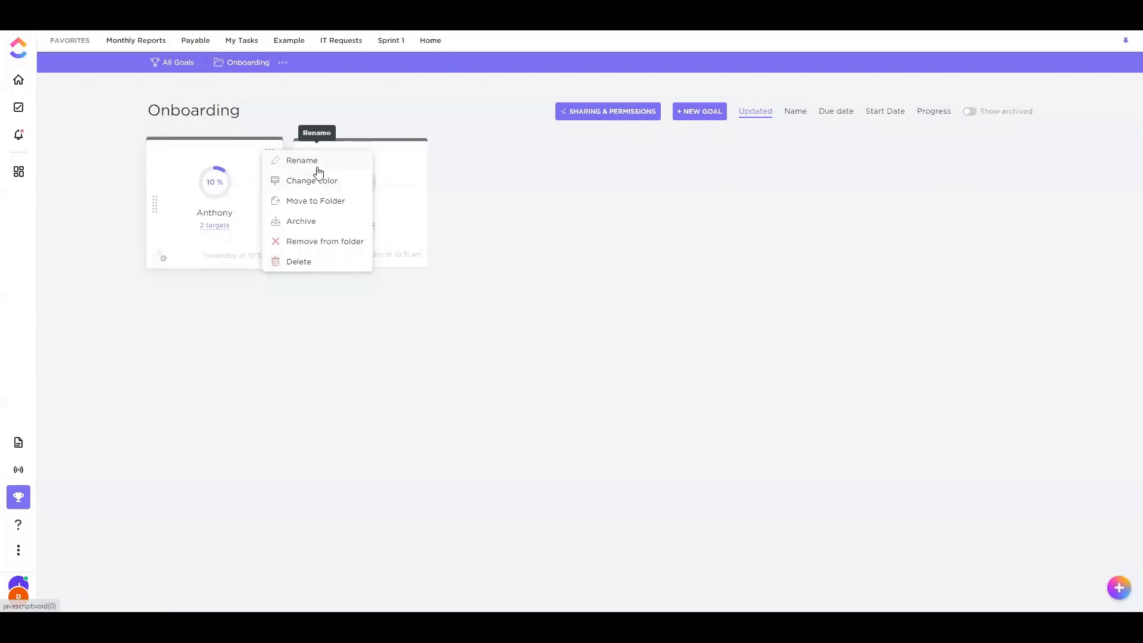
{"action": "left_click", "coordinate": [223, 260]}
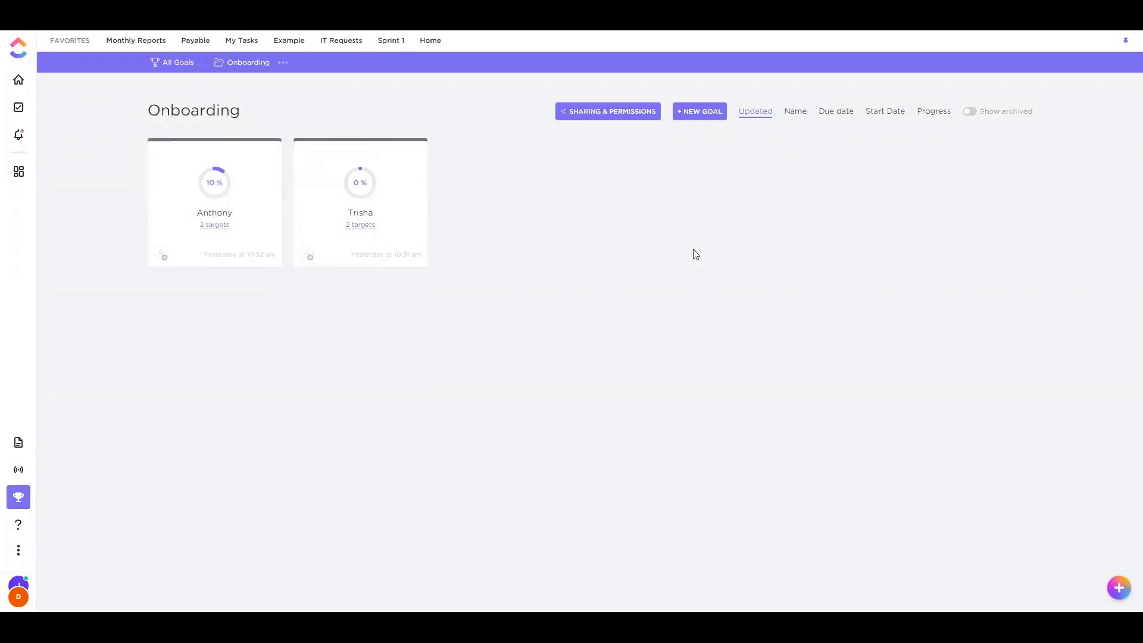
{"action": "left_click", "coordinate": [19, 108]}
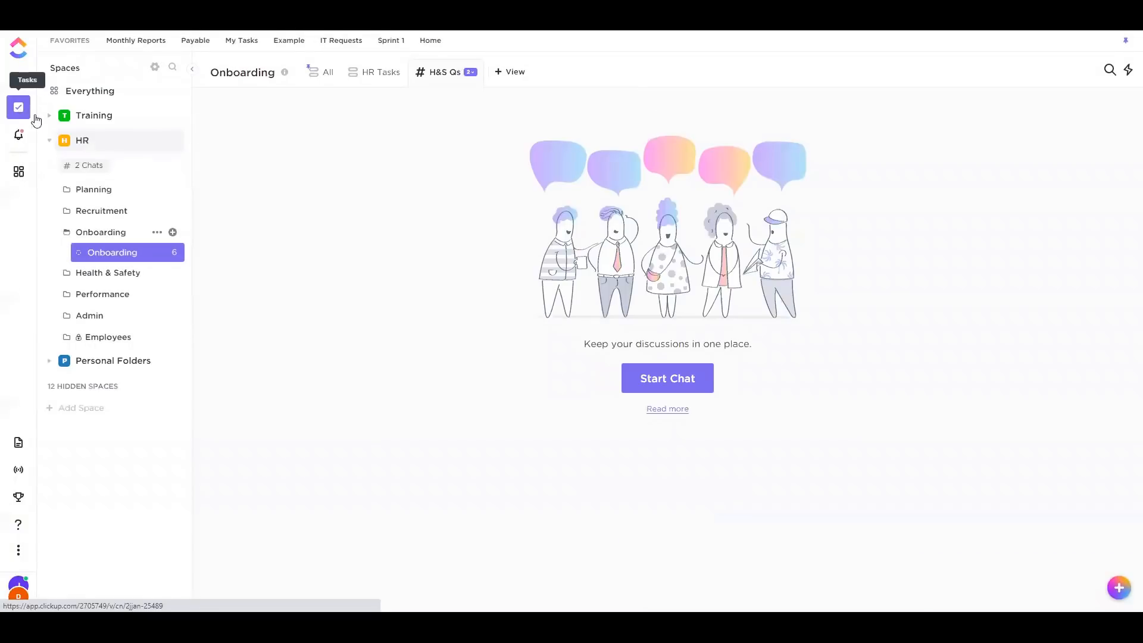
Show all Onboarding tasks and expand the onboarding task's four subtasks, leaving dates unchanged
{"action": "left_click", "coordinate": [331, 74]}
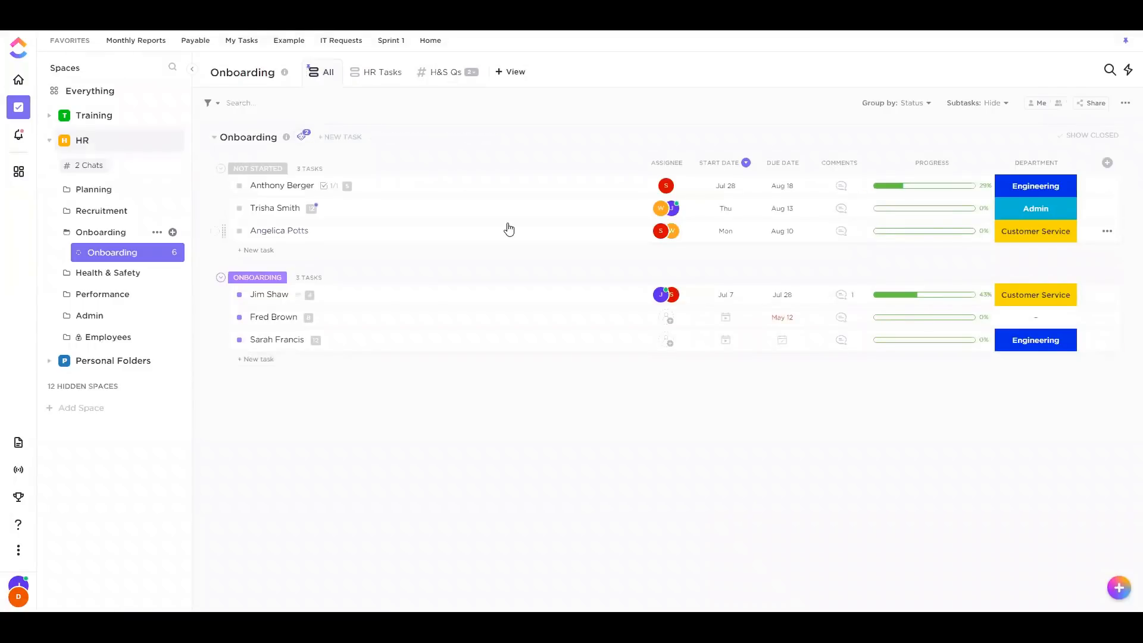
{"action": "left_click", "coordinate": [315, 296]}
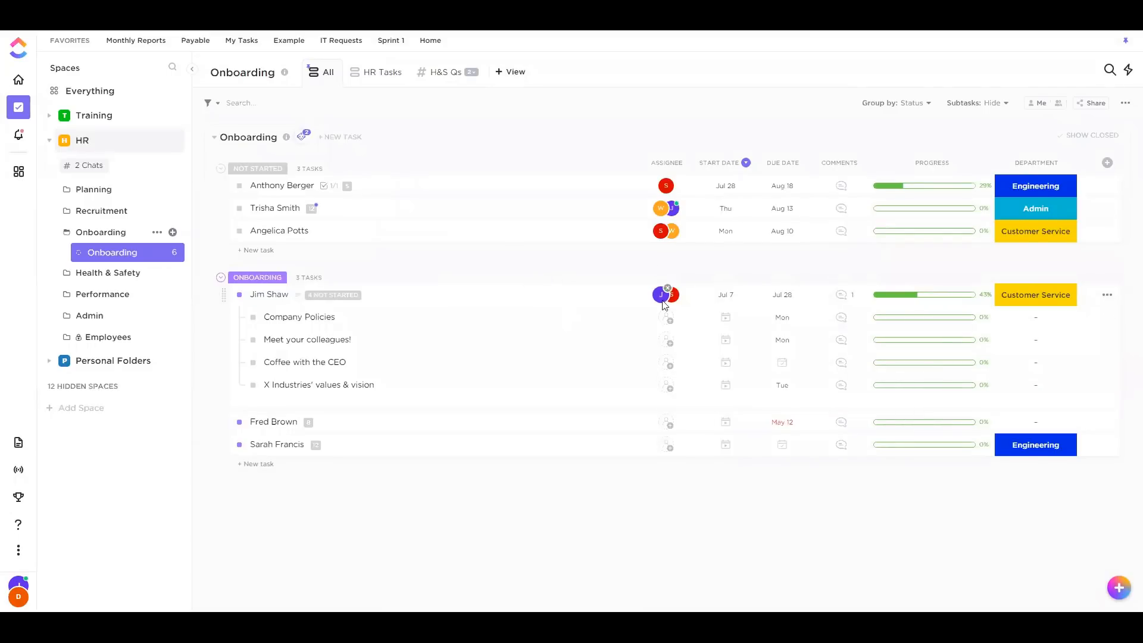
{"action": "left_click", "coordinate": [726, 321]}
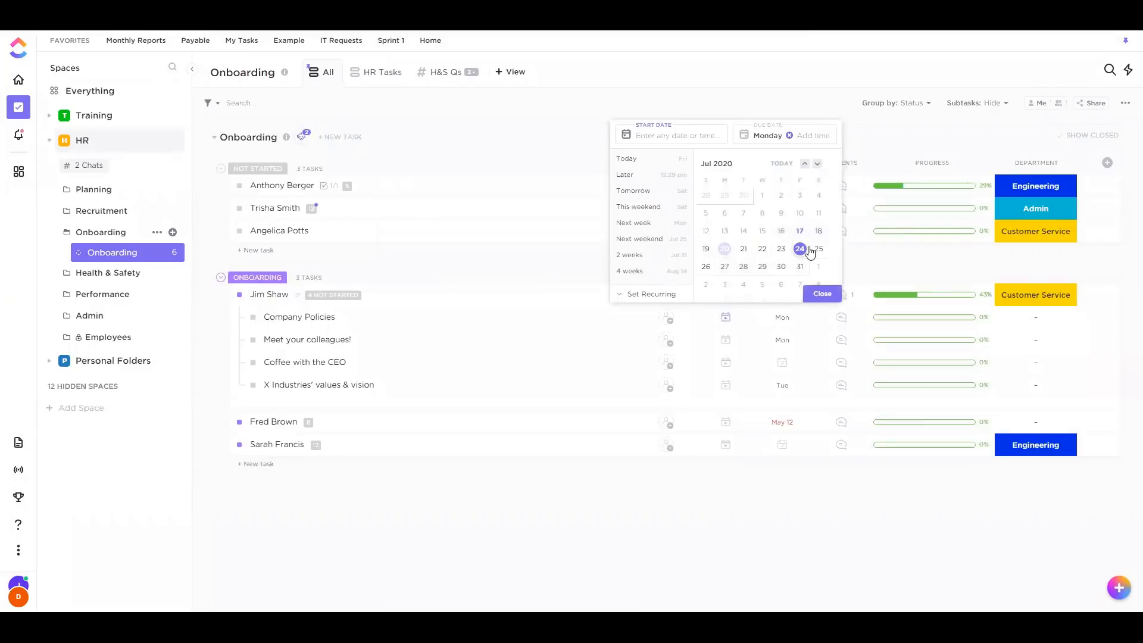
{"action": "left_click", "coordinate": [810, 512]}
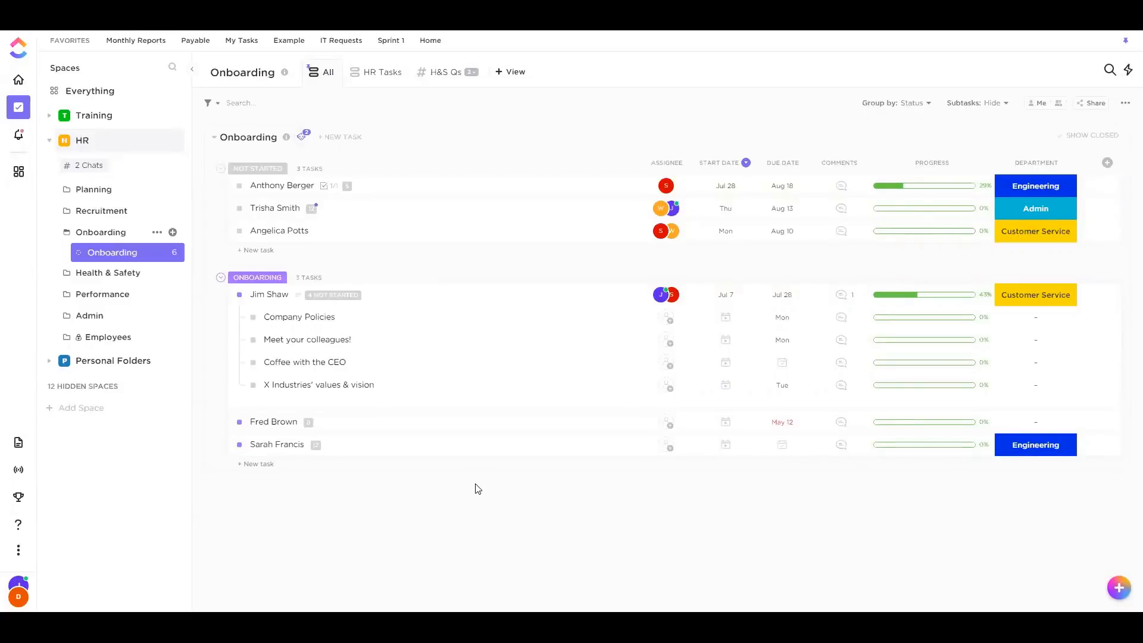
Browse a list in Personal Folders, cancel a new task entry, then go to the Docs page
{"action": "left_click", "coordinate": [98, 363]}
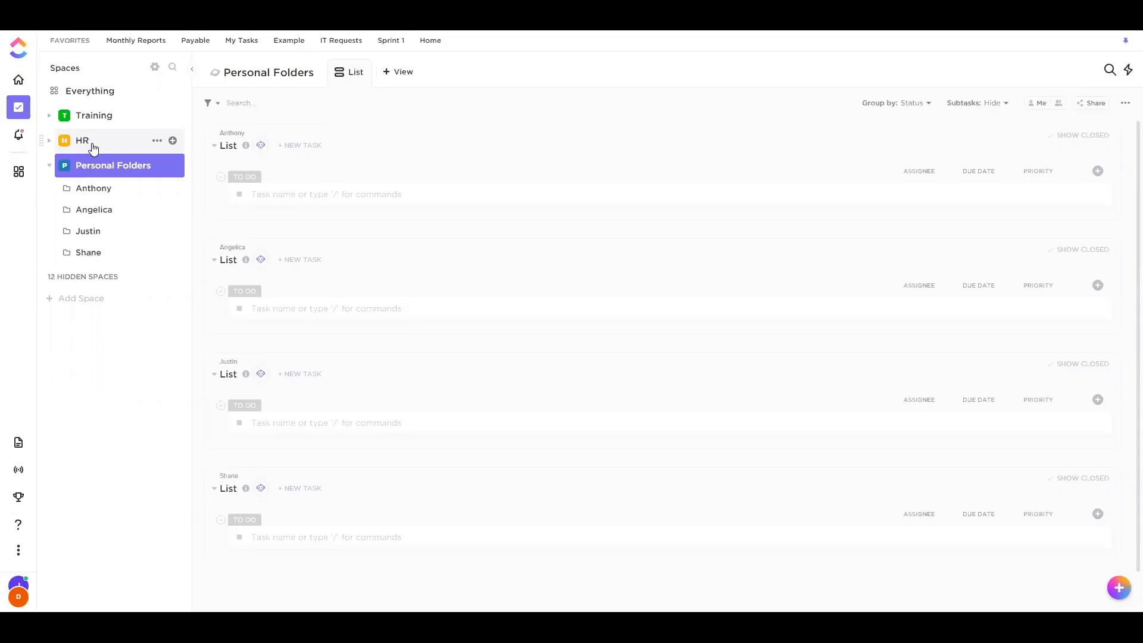
{"action": "left_click", "coordinate": [89, 231]}
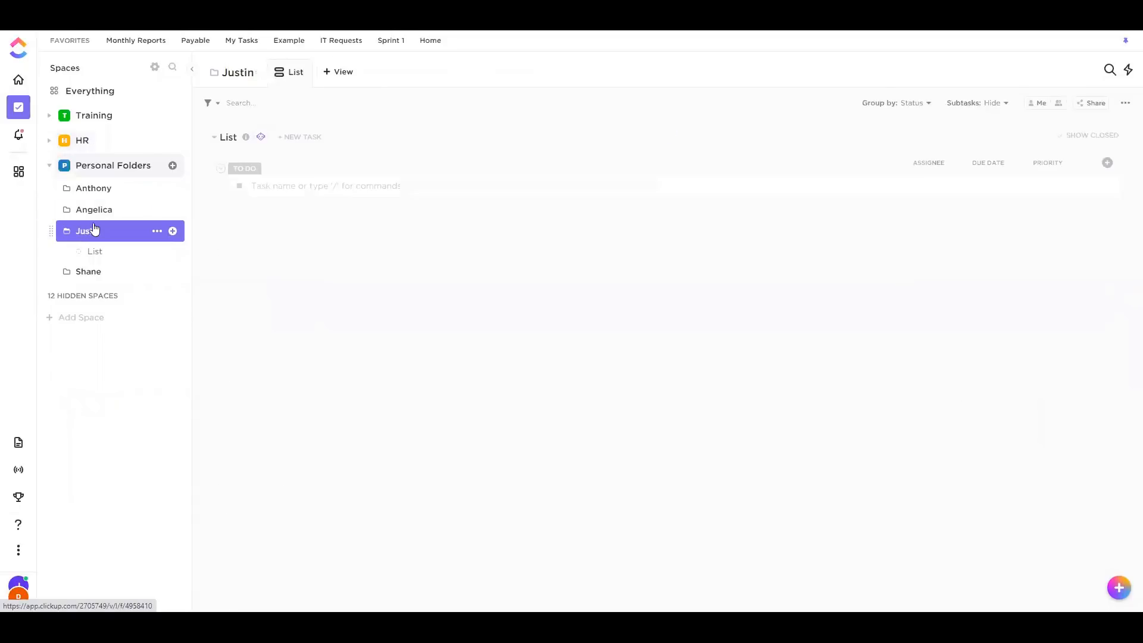
{"action": "left_click", "coordinate": [93, 251]}
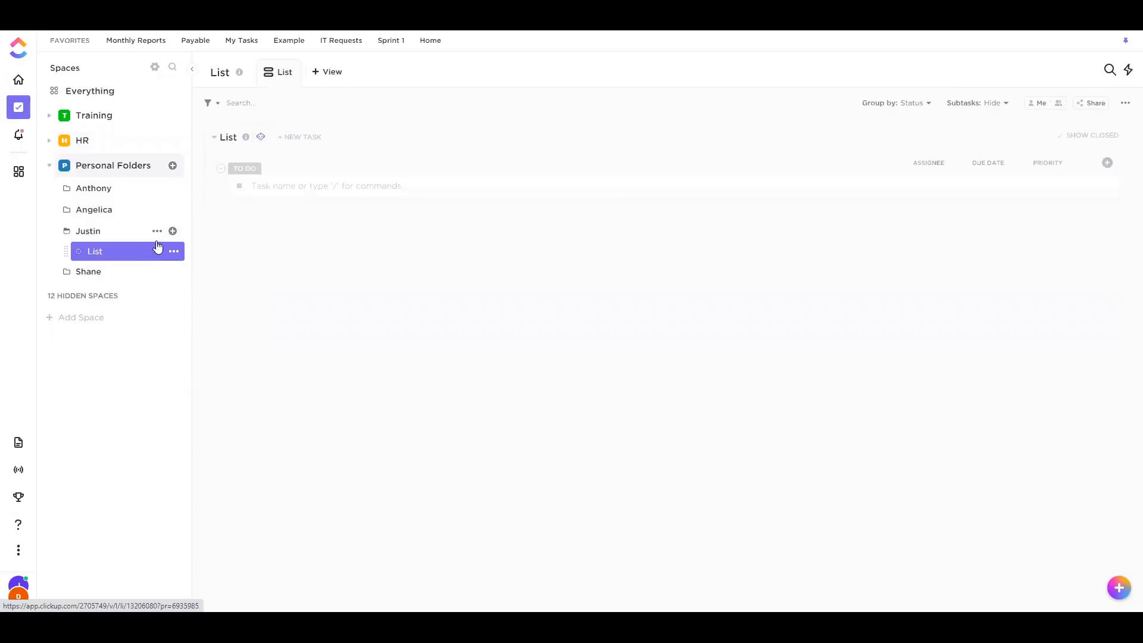
{"action": "left_click", "coordinate": [415, 187]}
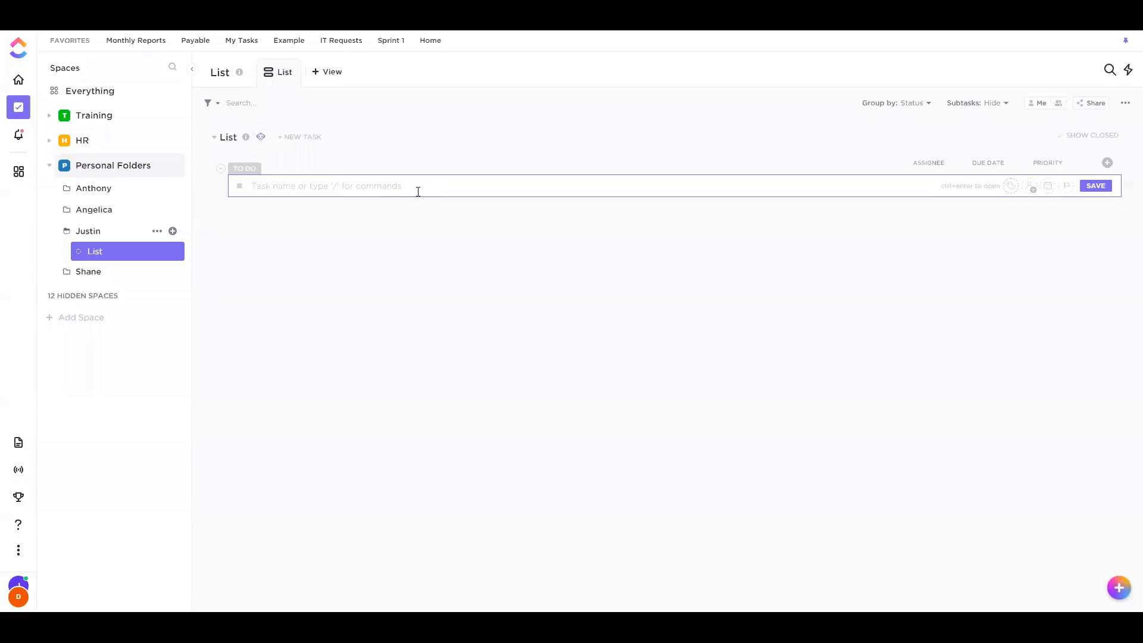
{"action": "left_click", "coordinate": [819, 279]}
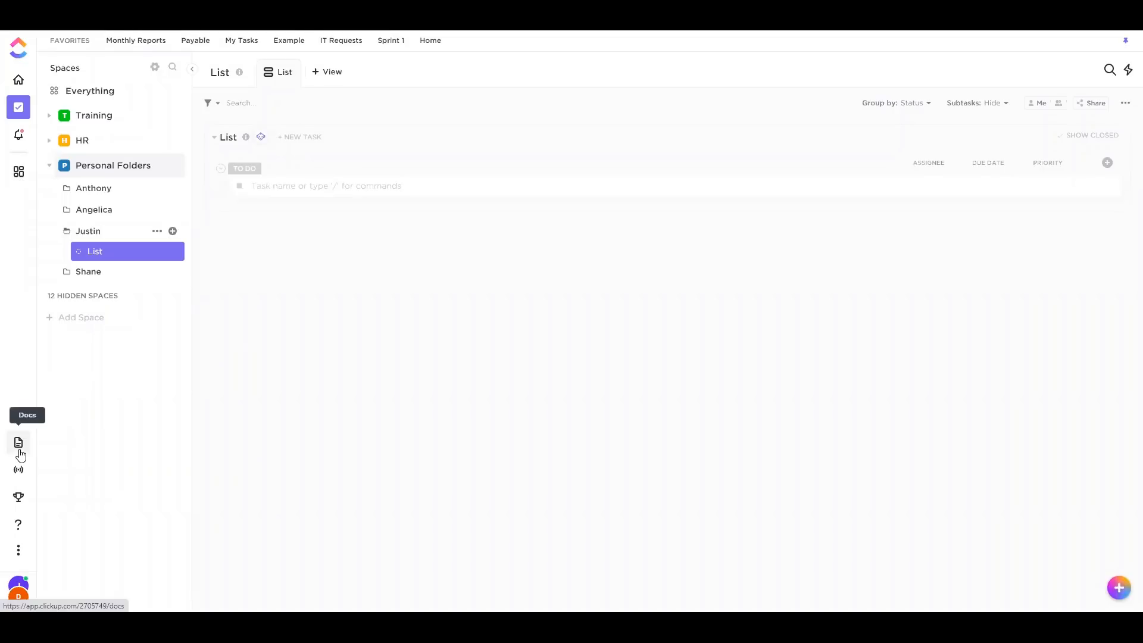
{"action": "left_click", "coordinate": [19, 451]}
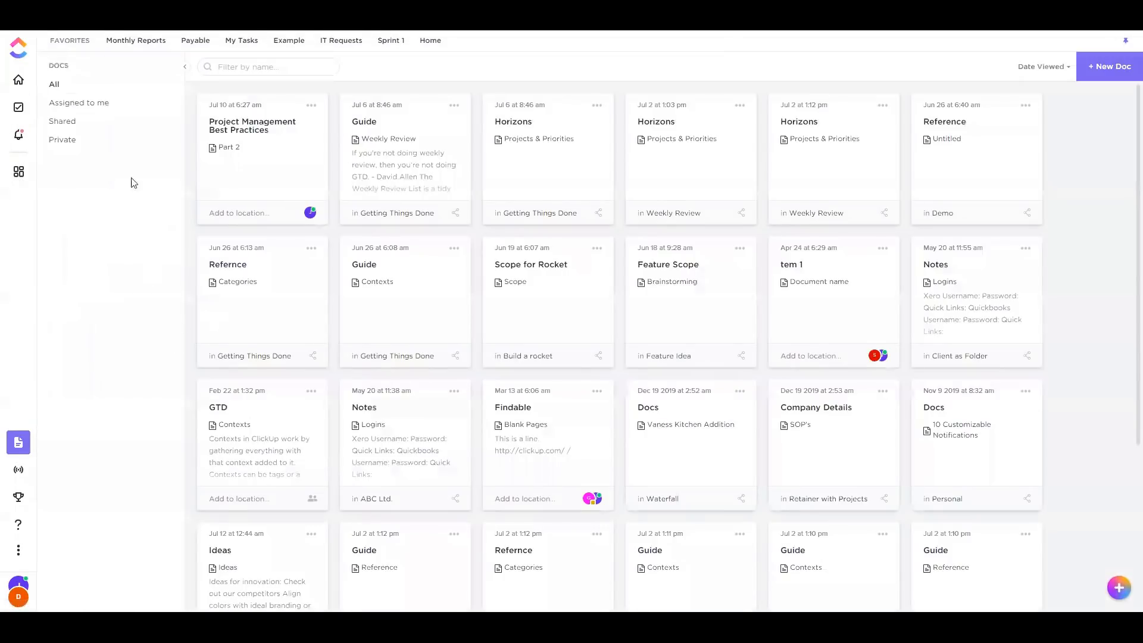
Create a new doc titled 'Notes' with a page named 'Processes'
{"action": "left_click", "coordinate": [1113, 78]}
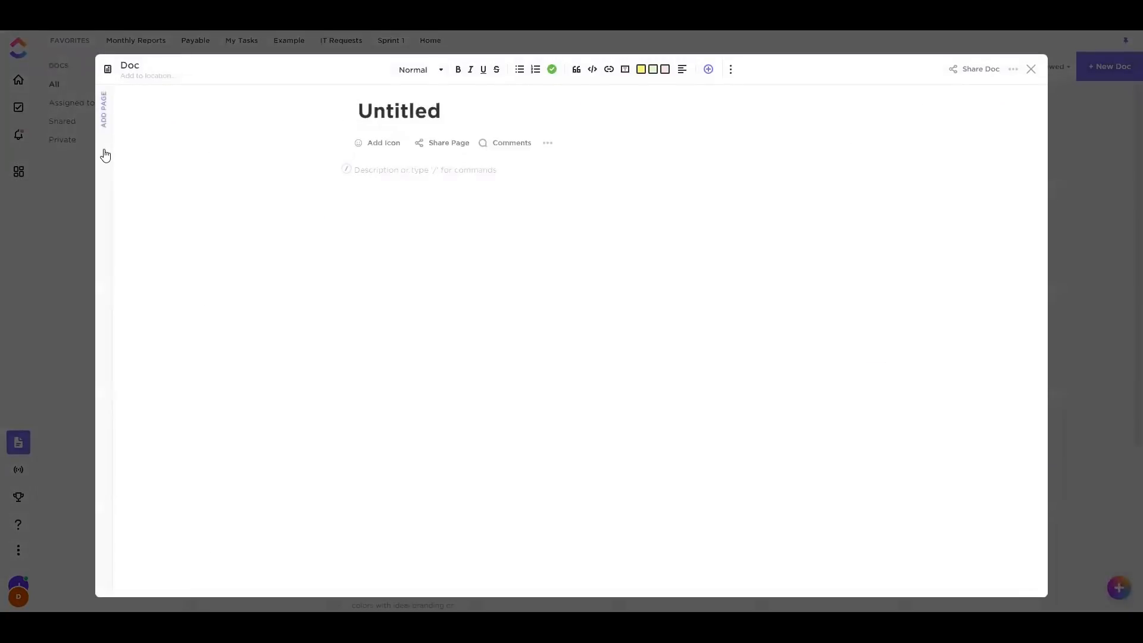
{"action": "left_click", "coordinate": [103, 152]}
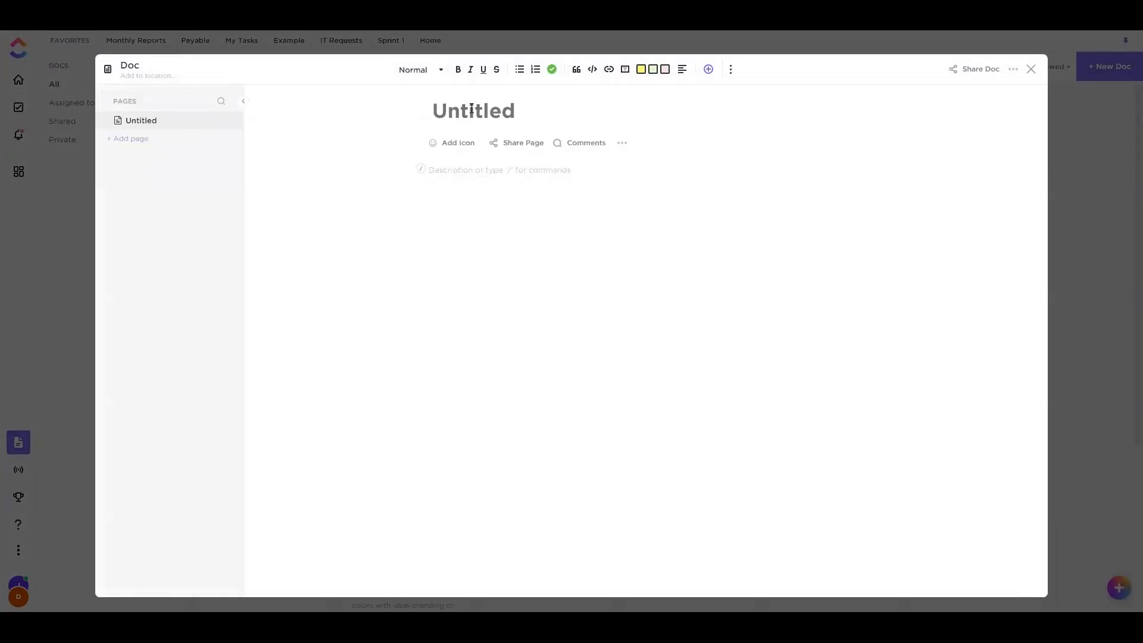
{"action": "type", "text": "Notes"}
{"action": "left_click", "coordinate": [138, 138]}
{"action": "type", "text": "Process"}
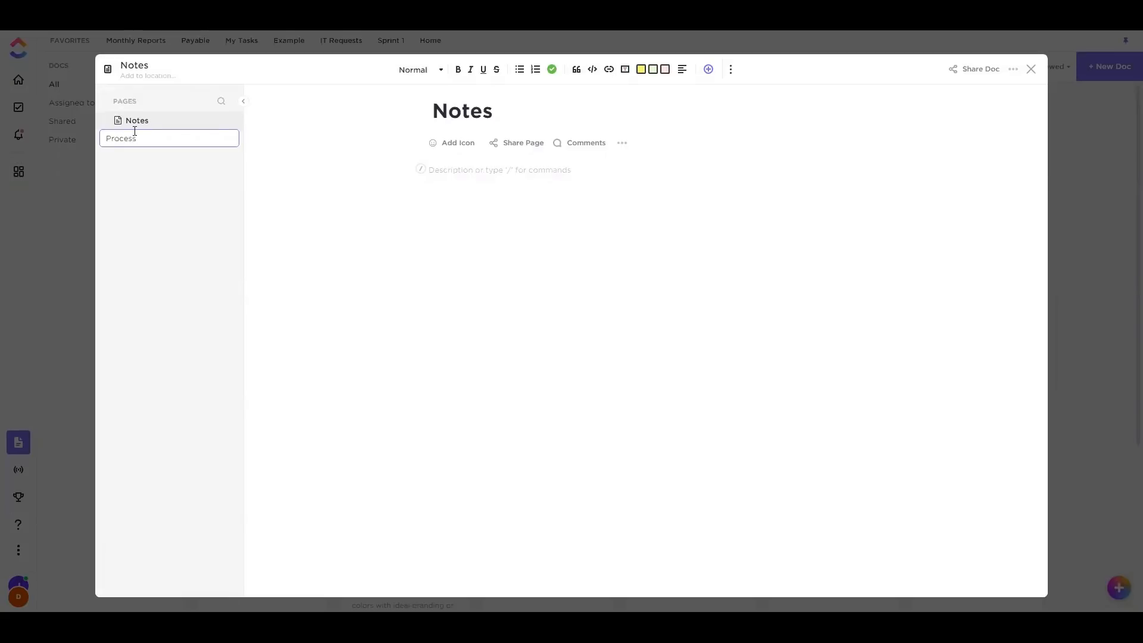
{"action": "type", "text": "es"}
{"action": "key", "text": "Return"}
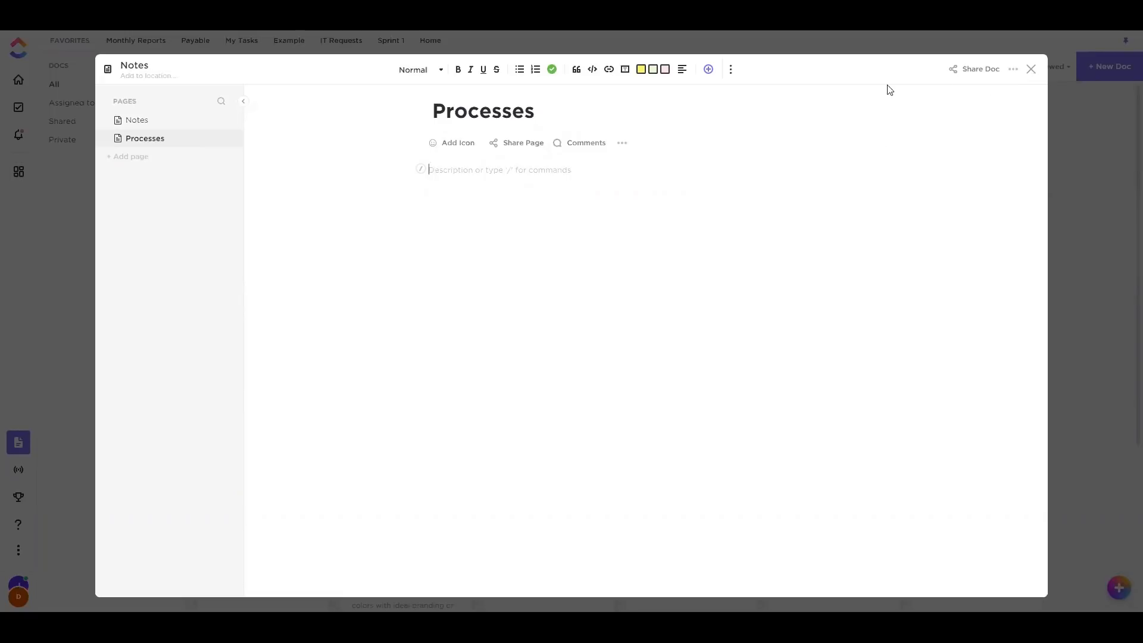
Review the Notes doc's sharing options for individual people, then close the doc
{"action": "left_click", "coordinate": [975, 70]}
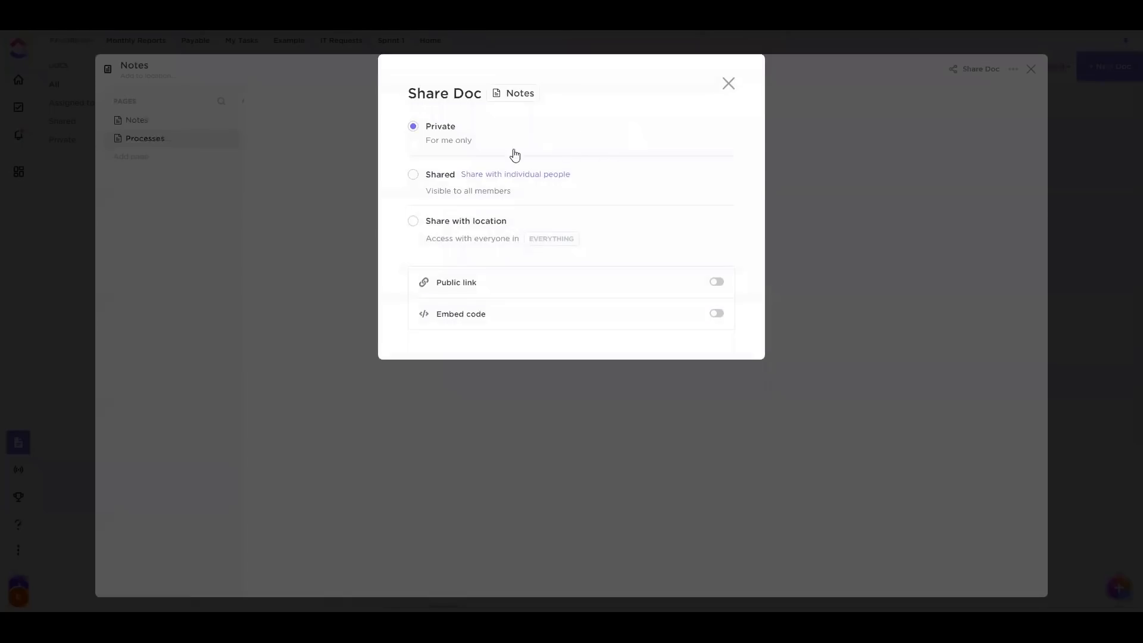
{"action": "left_click", "coordinate": [439, 175]}
{"action": "left_click", "coordinate": [528, 175]}
{"action": "left_click", "coordinate": [729, 83]}
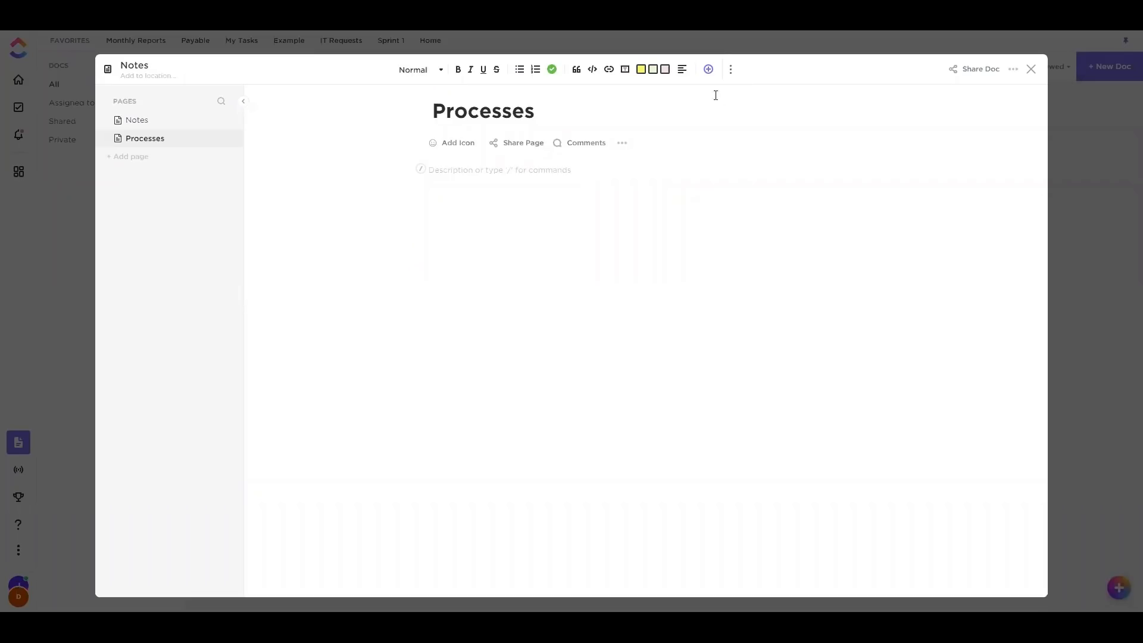
{"action": "left_click", "coordinate": [985, 71]}
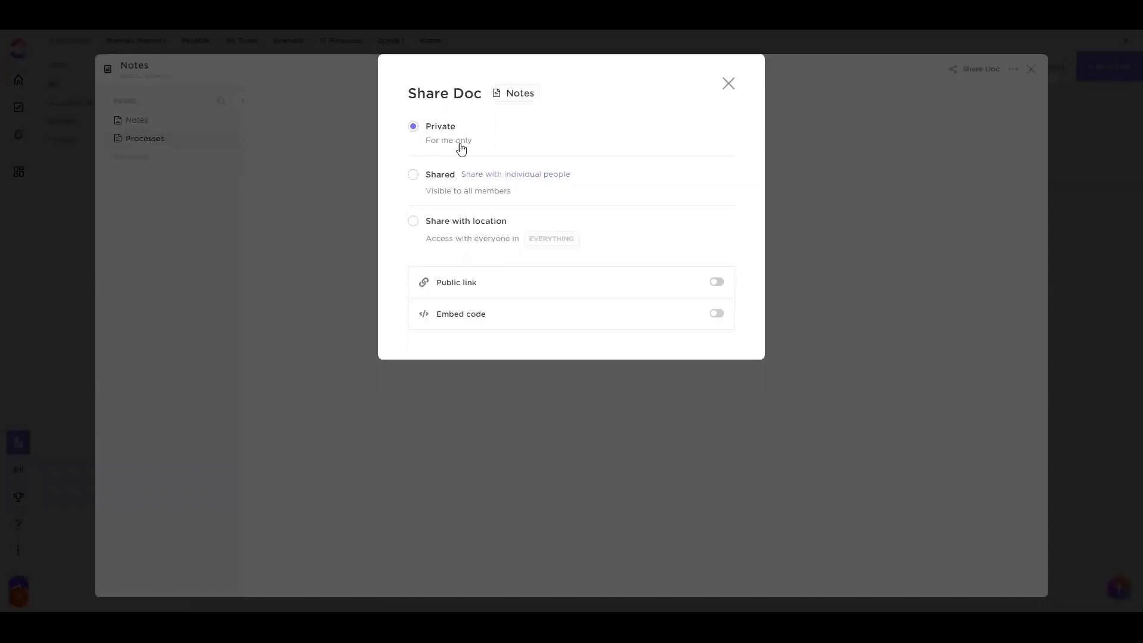
{"action": "left_click", "coordinate": [729, 84]}
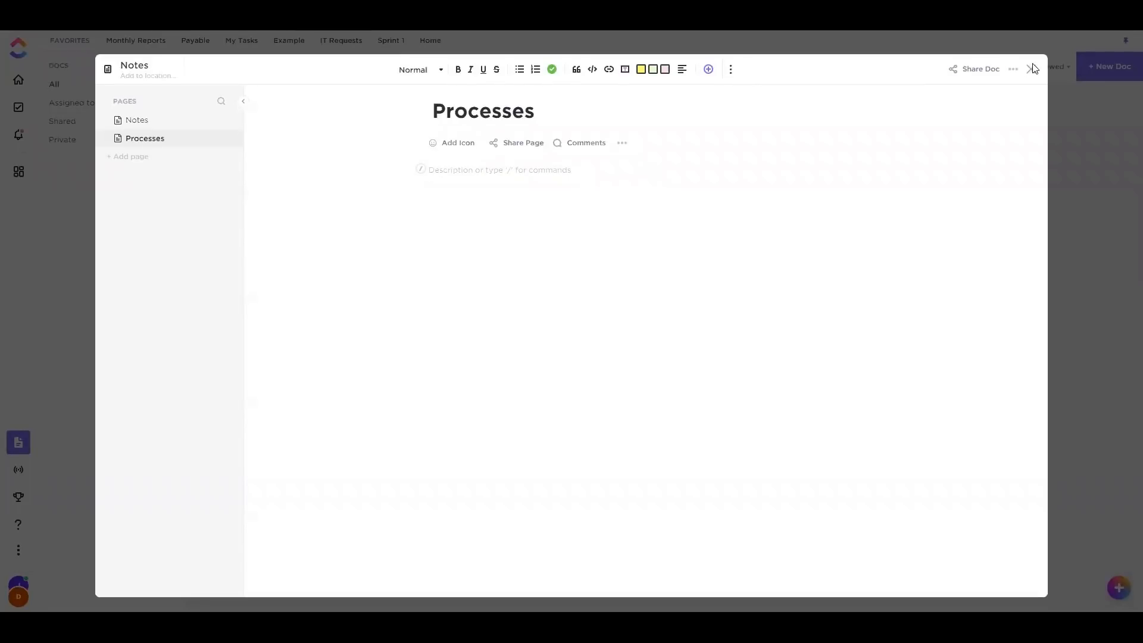
{"action": "left_click", "coordinate": [1032, 71]}
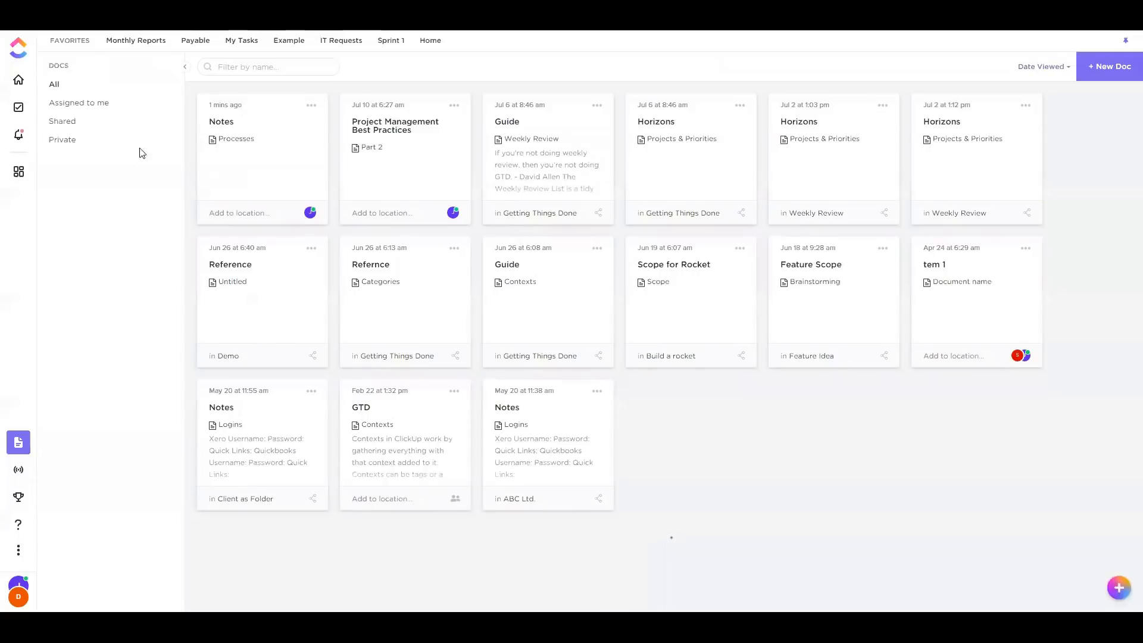
Collapse Personal Folders and open the PM Training folder under the Training space
{"action": "left_click", "coordinate": [19, 108]}
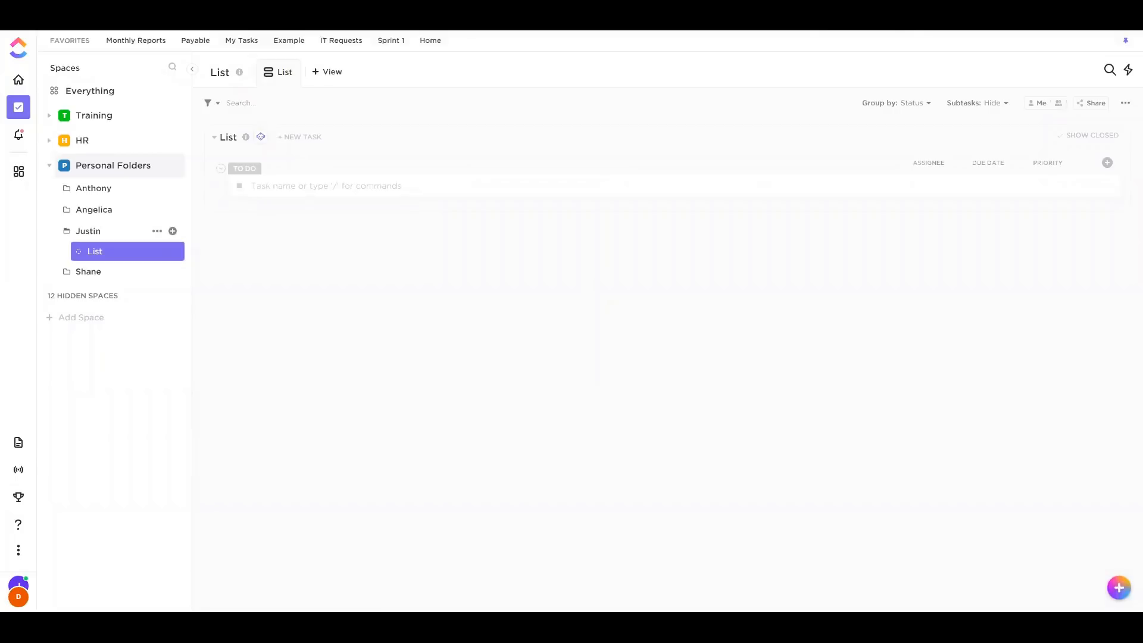
{"action": "left_click", "coordinate": [119, 166]}
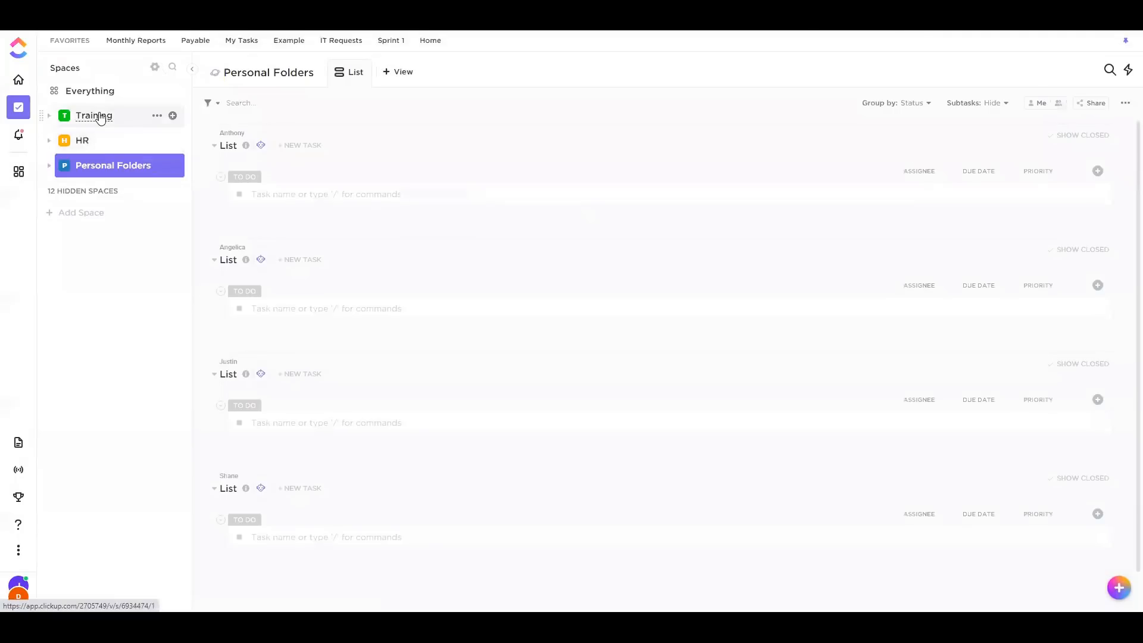
{"action": "left_click", "coordinate": [100, 117]}
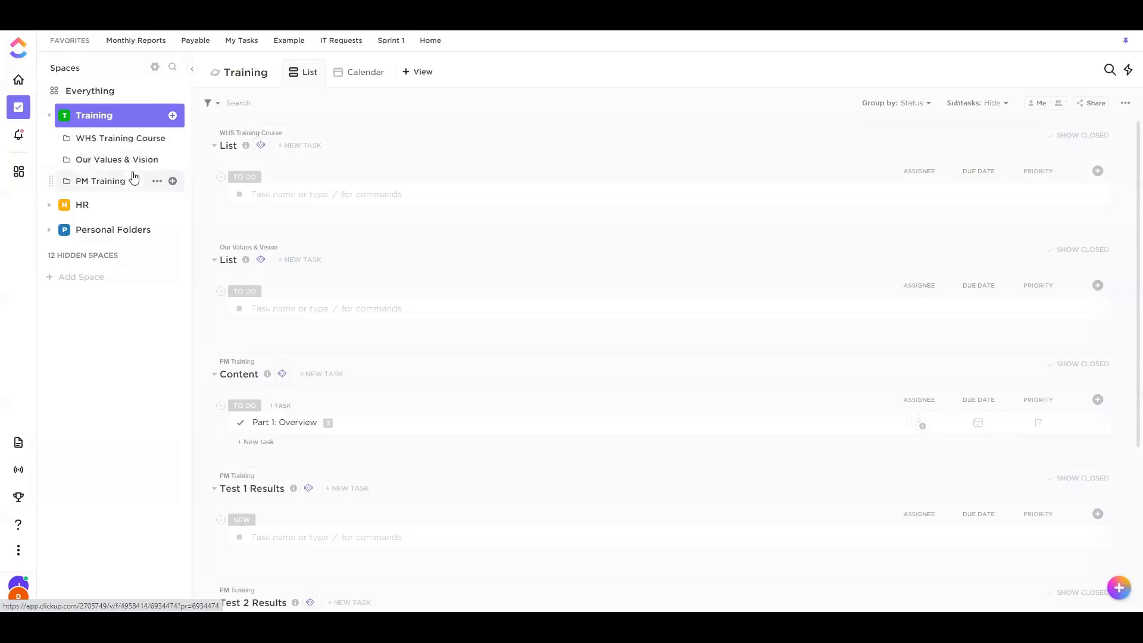
{"action": "left_click", "coordinate": [92, 181]}
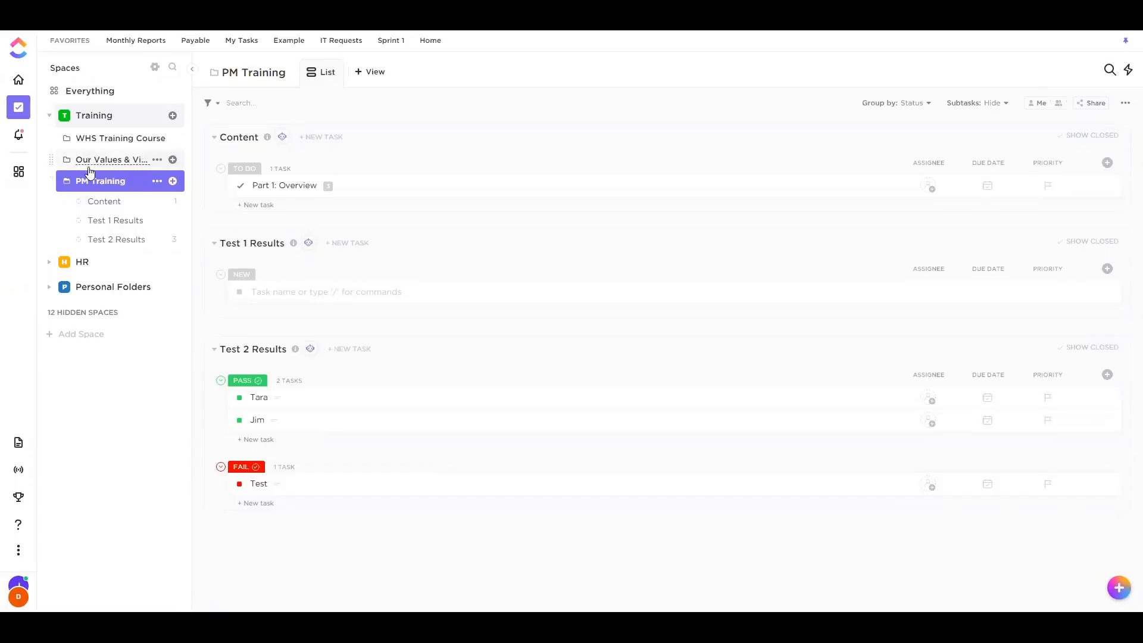
Open Part 1: Overview from the Content list, add 'Tes' to its description, and view subtask 1.1
{"action": "left_click", "coordinate": [102, 201]}
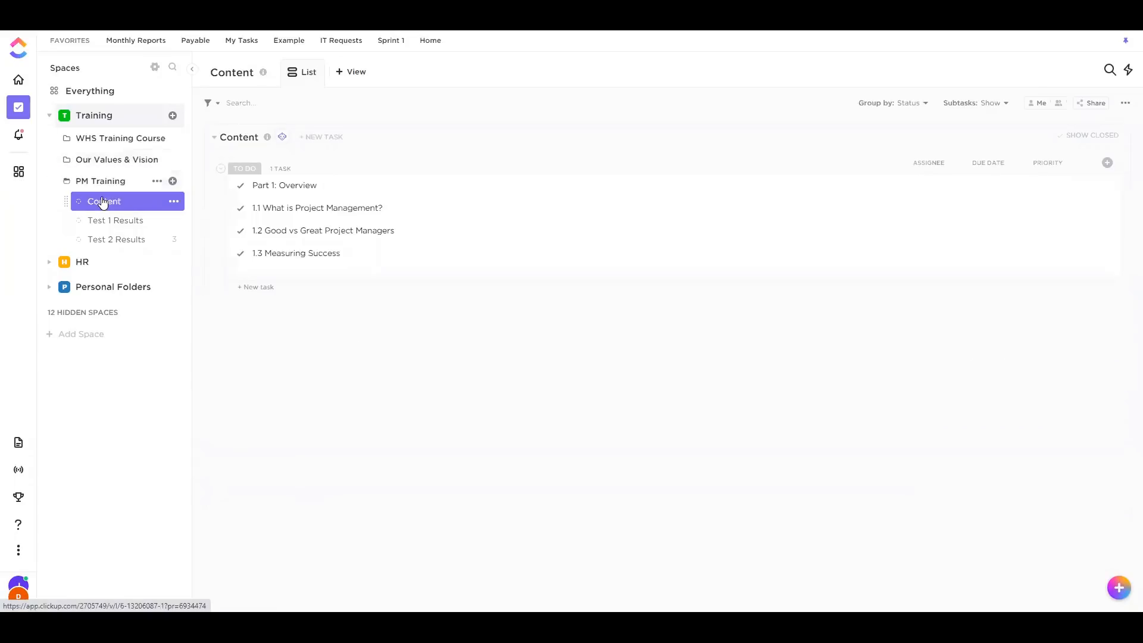
{"action": "left_click", "coordinate": [288, 190]}
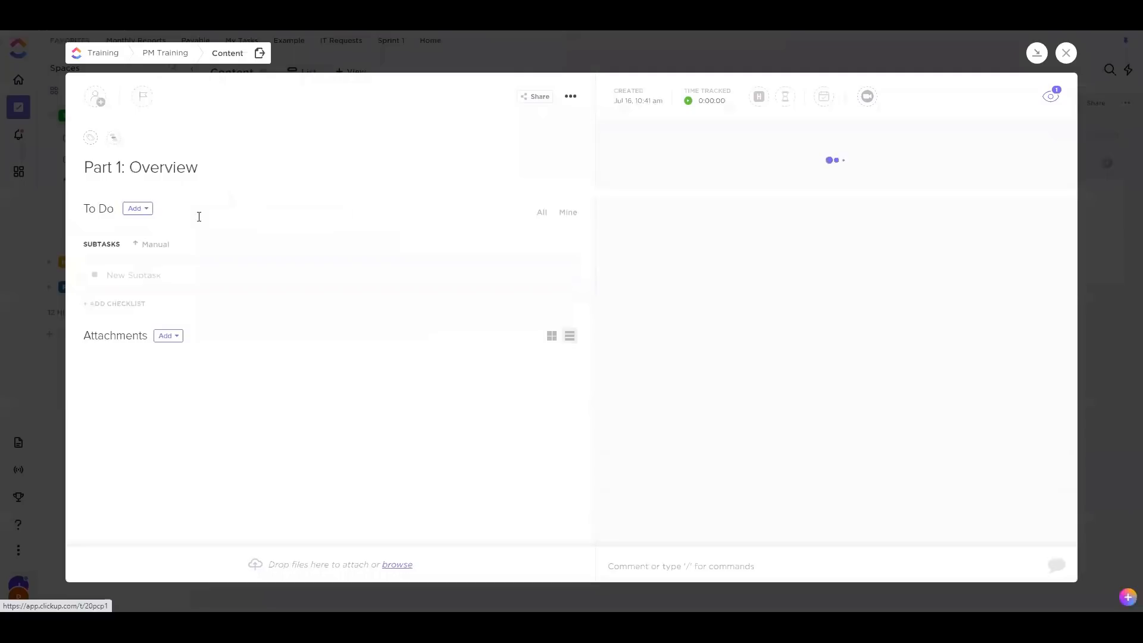
{"action": "left_click", "coordinate": [178, 214]}
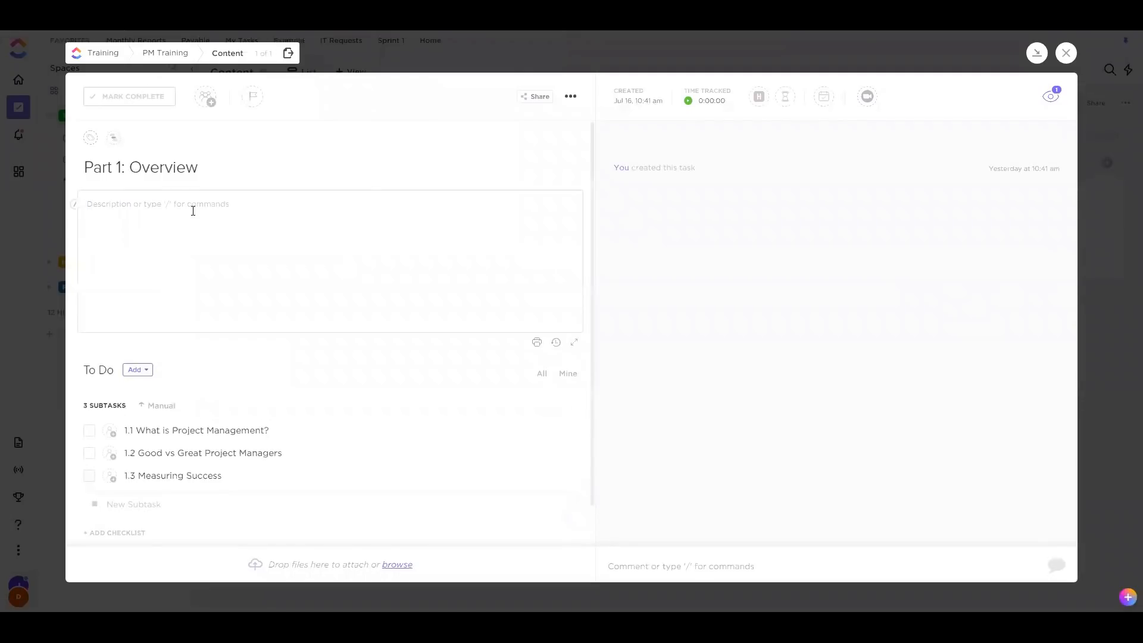
{"action": "type", "text": "Tes"}
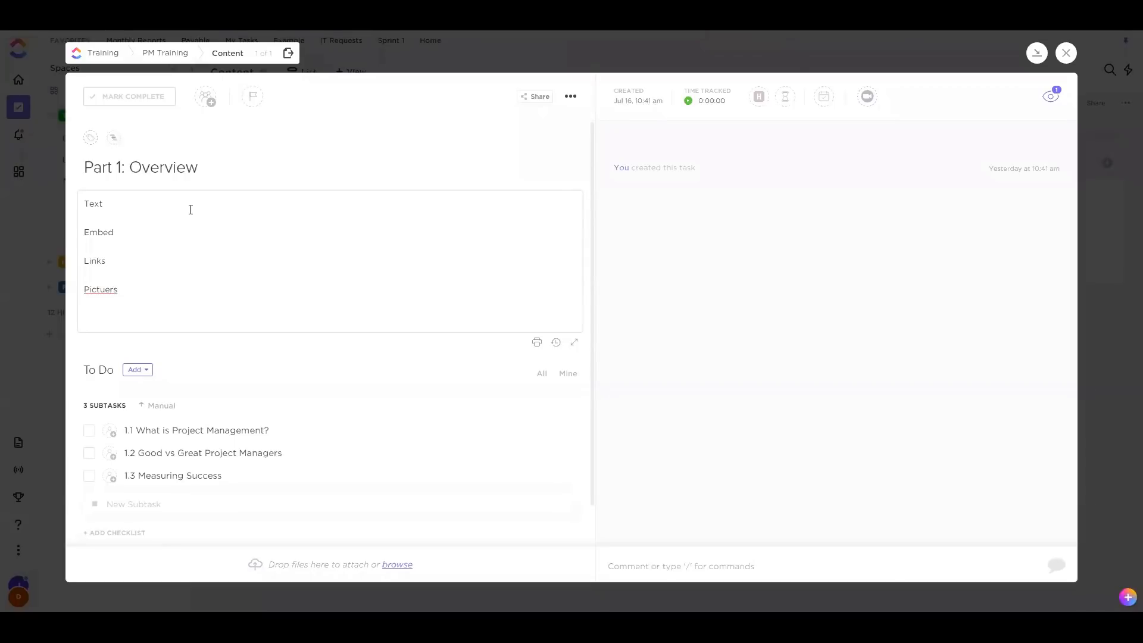
{"action": "left_click", "coordinate": [722, 283]}
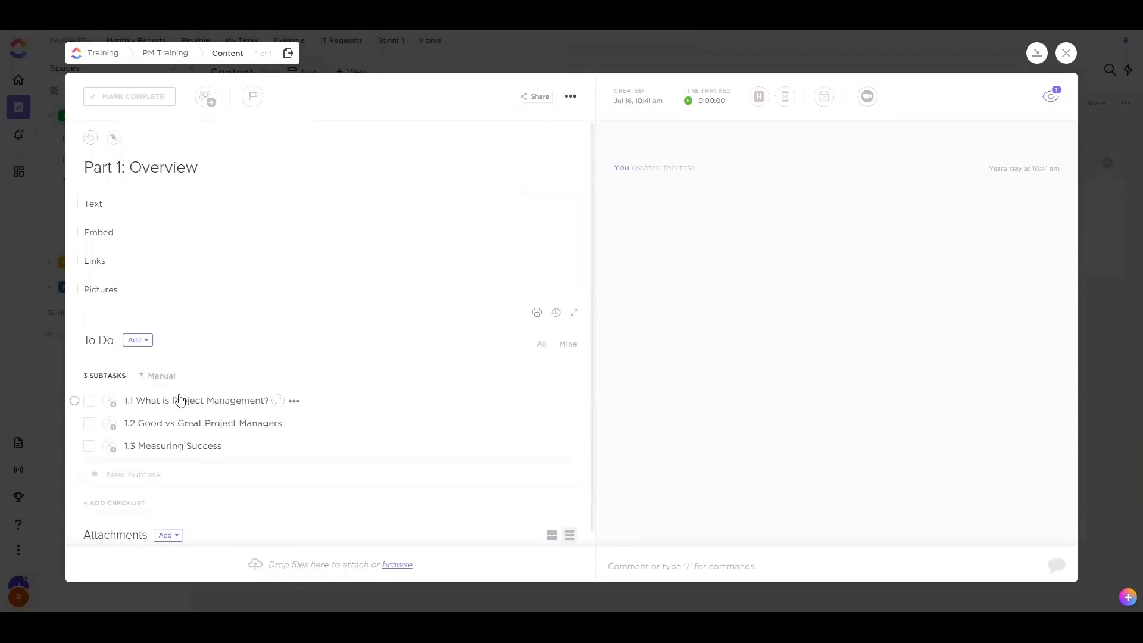
{"action": "left_click", "coordinate": [181, 400]}
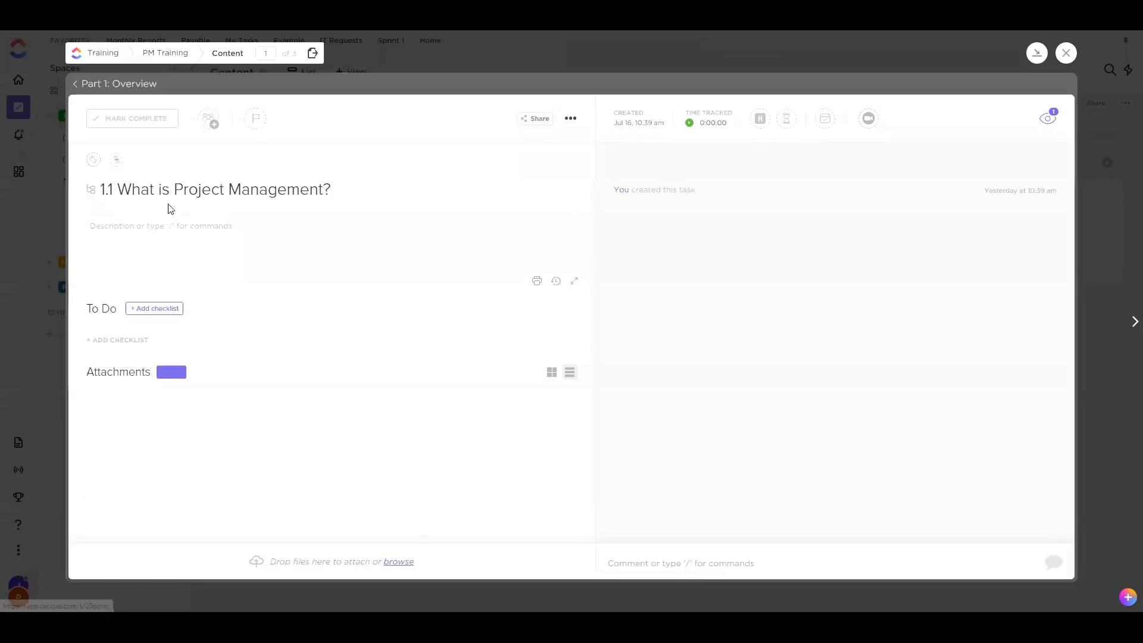
{"action": "key", "text": "Escape"}
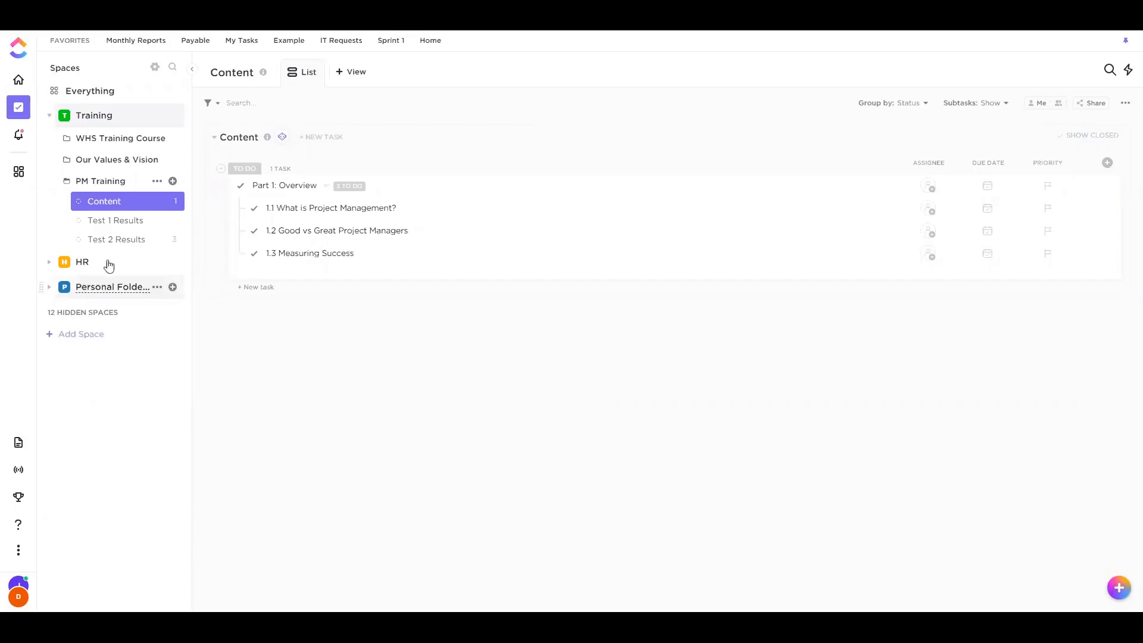
{"action": "left_click", "coordinate": [131, 224]}
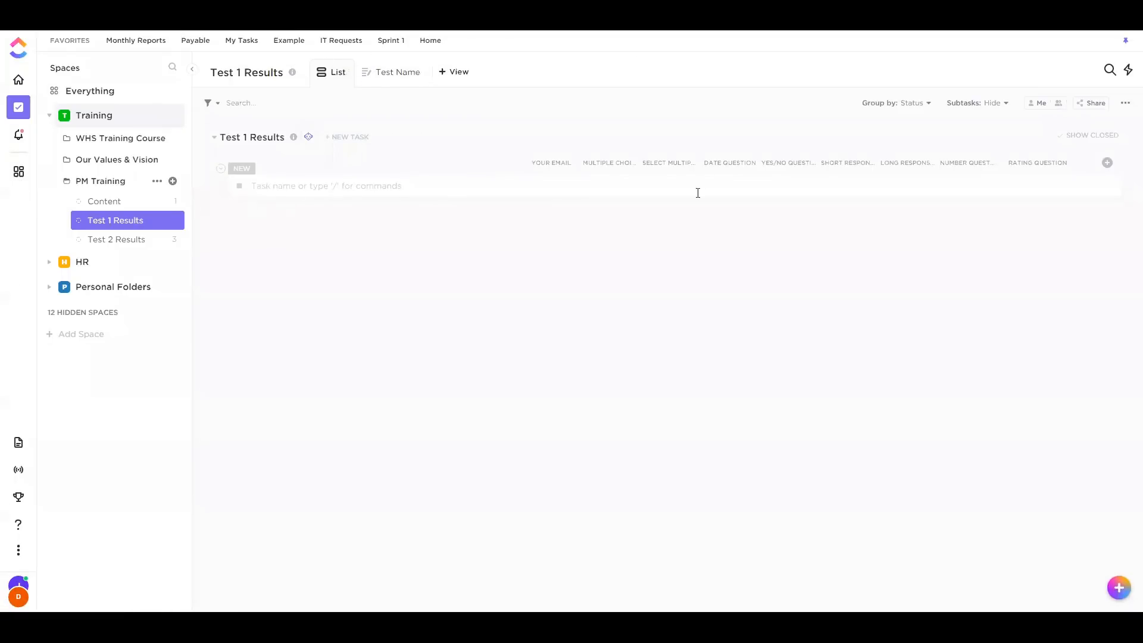
{"action": "left_click", "coordinate": [121, 240]}
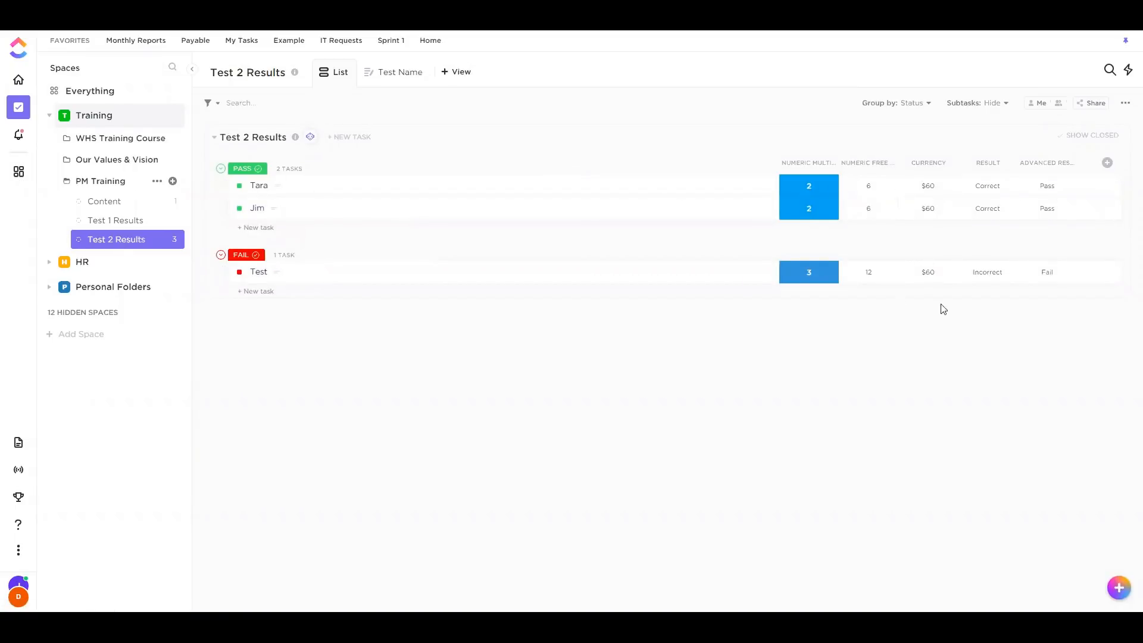
{"action": "left_click", "coordinate": [131, 206]}
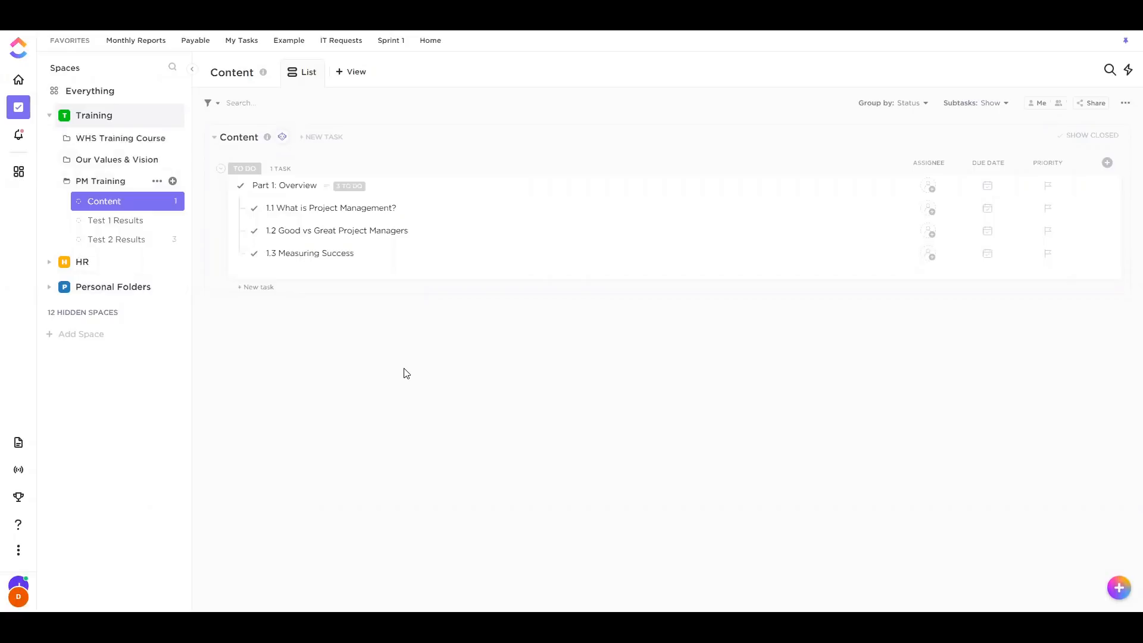
{"action": "left_click", "coordinate": [346, 211]}
{"action": "left_click", "coordinate": [155, 247]}
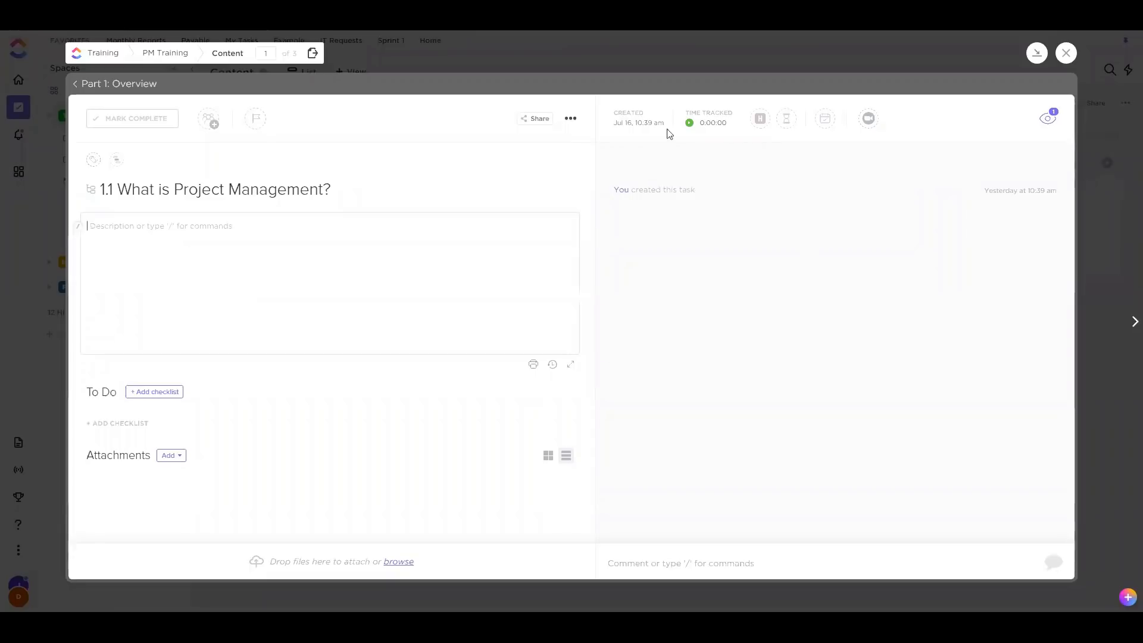
{"action": "left_click", "coordinate": [1065, 53]}
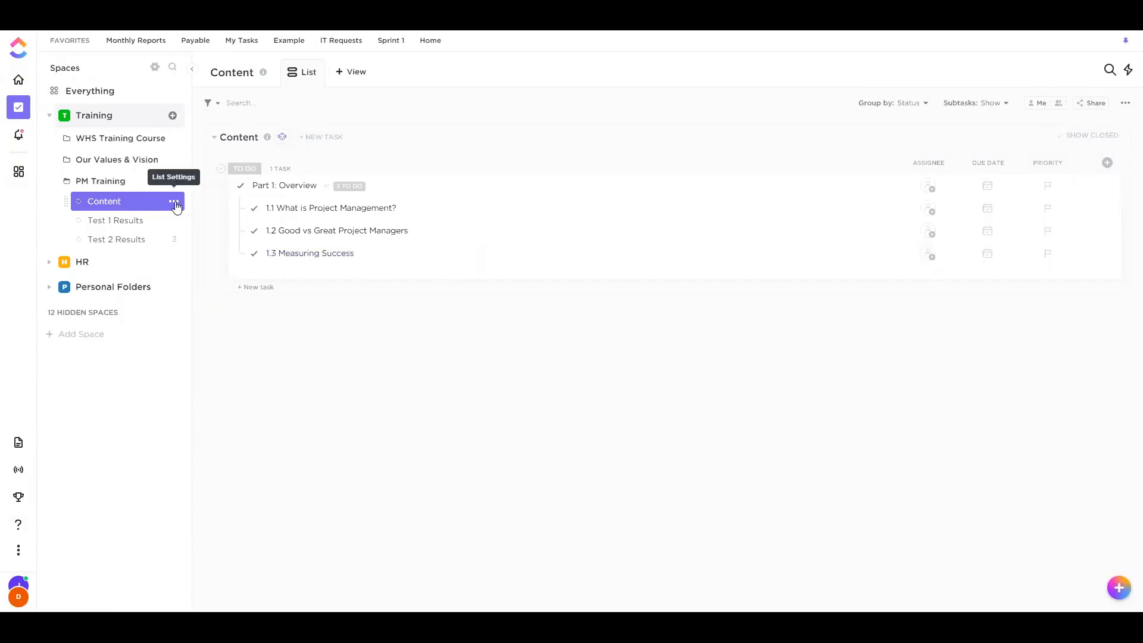
{"action": "left_click", "coordinate": [174, 203]}
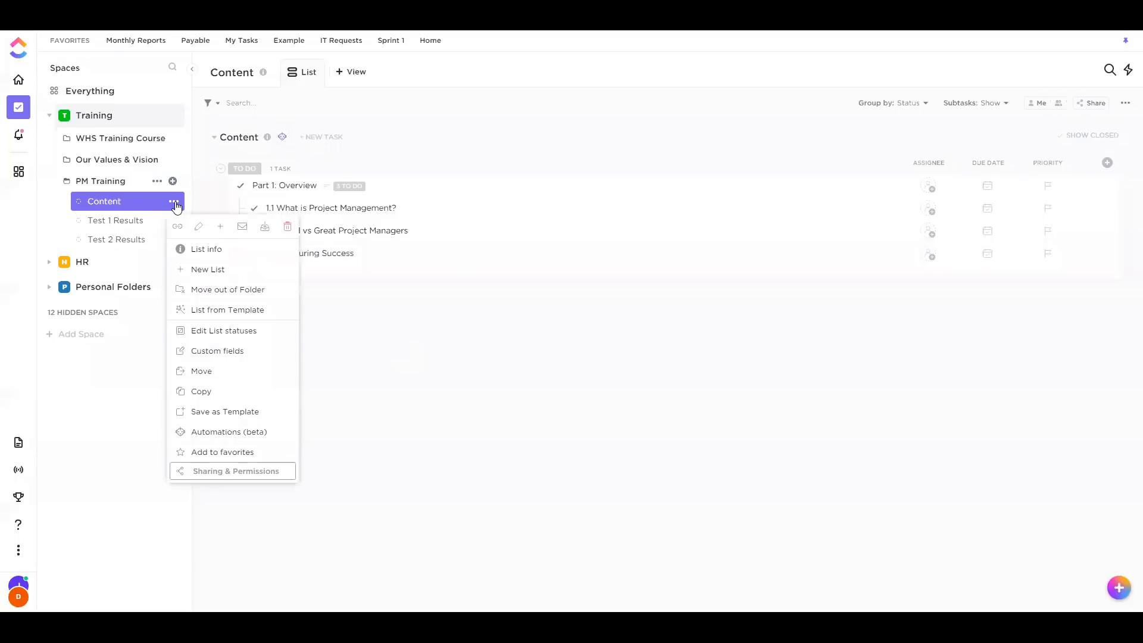
{"action": "left_click", "coordinate": [221, 473]}
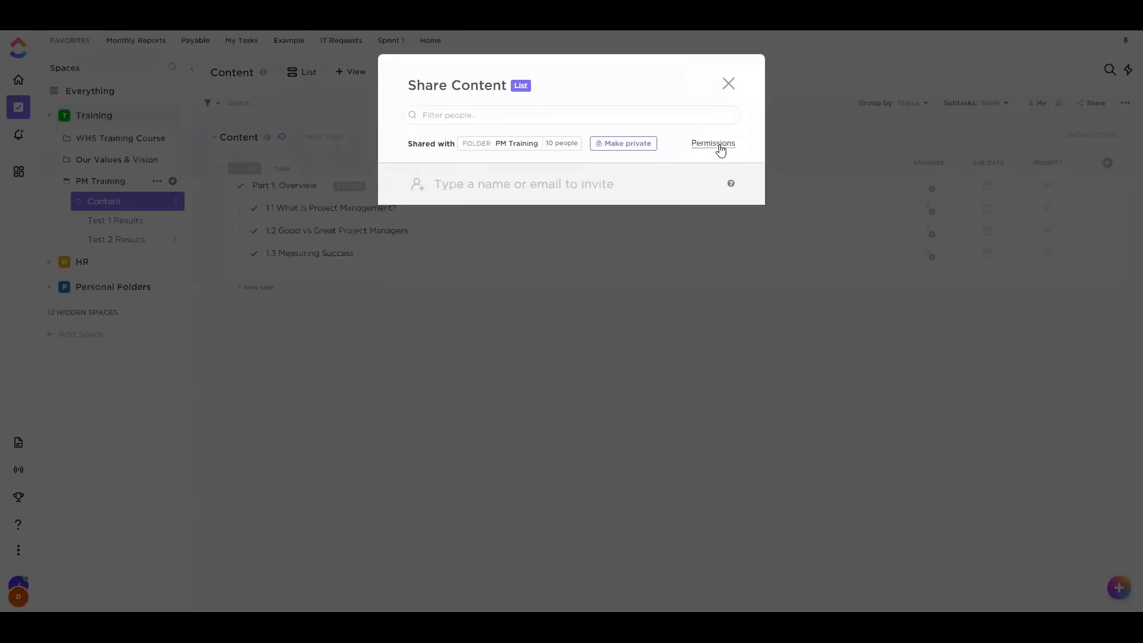
{"action": "left_click", "coordinate": [721, 147]}
{"action": "left_click", "coordinate": [708, 169]}
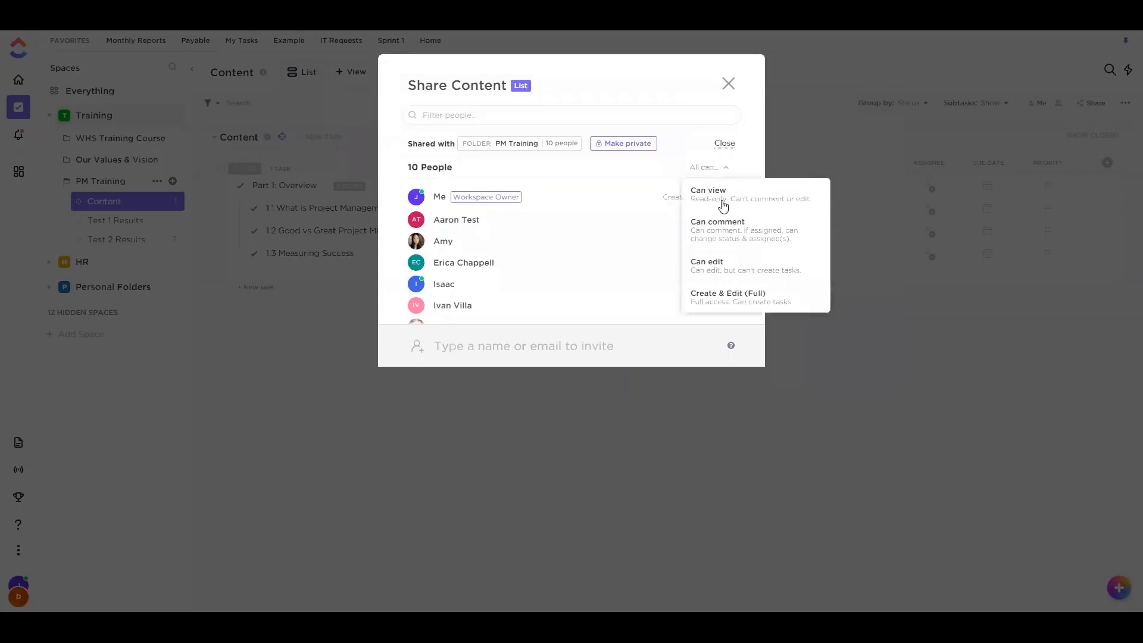
{"action": "left_click", "coordinate": [738, 201]}
{"action": "scroll", "coordinate": [703, 233], "scroll_direction": "down", "scroll_amount": 3}
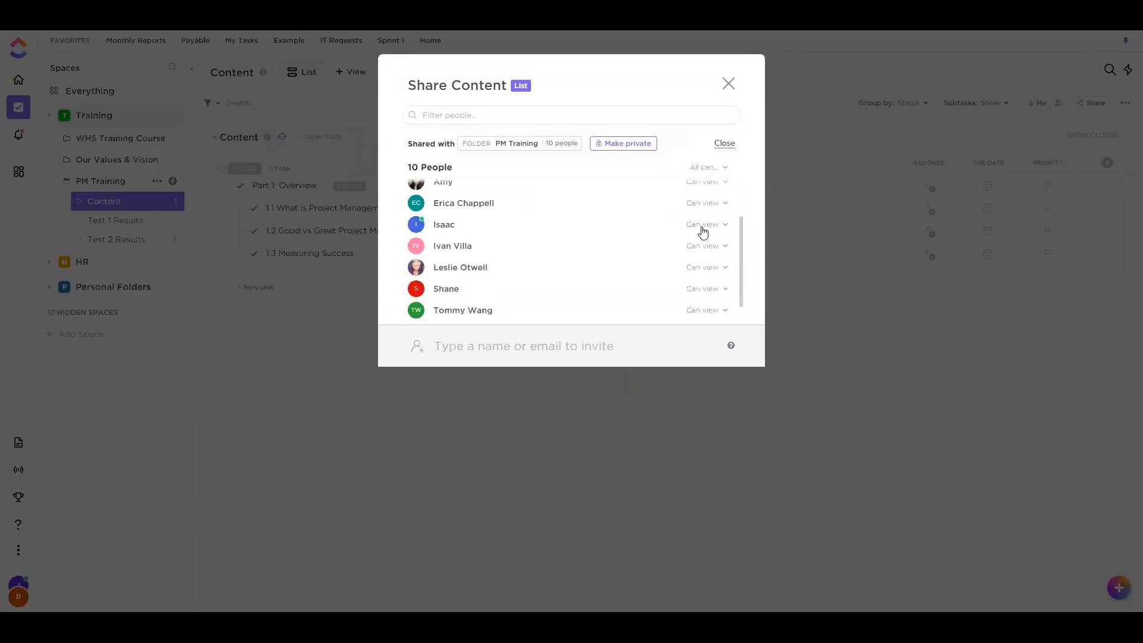
{"action": "scroll", "coordinate": [708, 295], "scroll_direction": "up", "scroll_amount": 3}
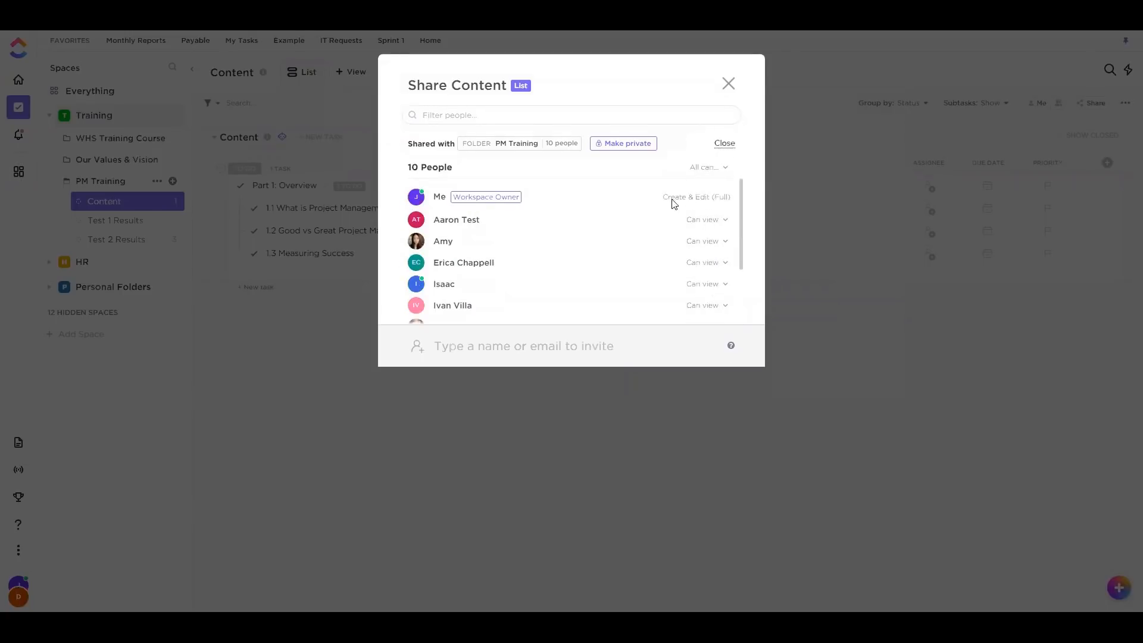
{"action": "left_click", "coordinate": [729, 84]}
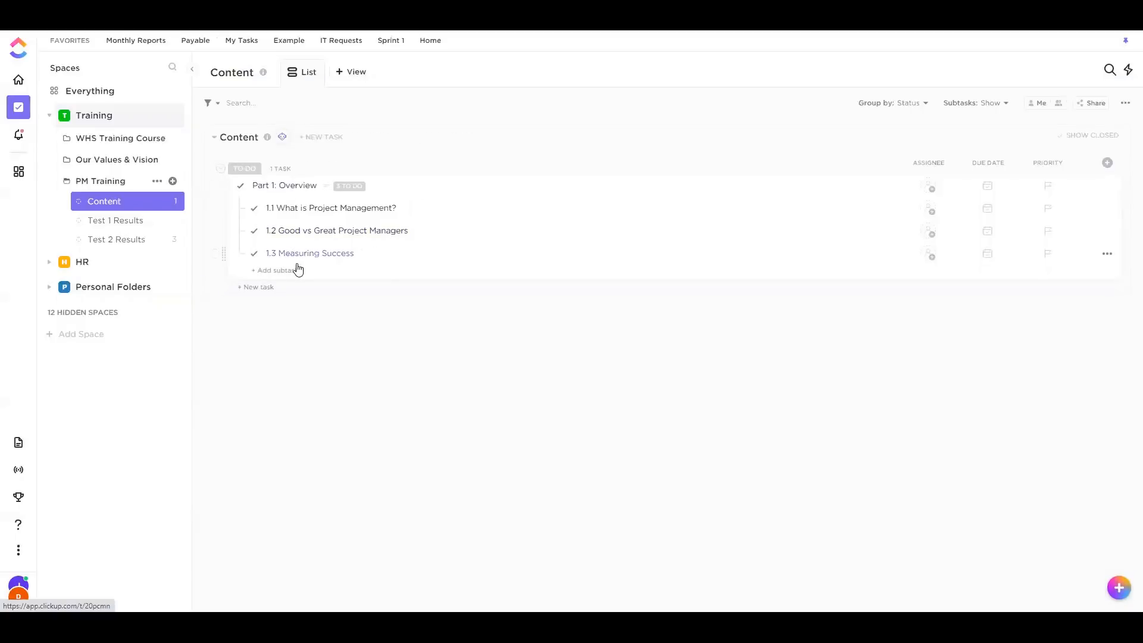
Copy the direct link of the Test Name form in Test 1 Results
{"action": "left_click", "coordinate": [133, 220]}
{"action": "left_click", "coordinate": [407, 78]}
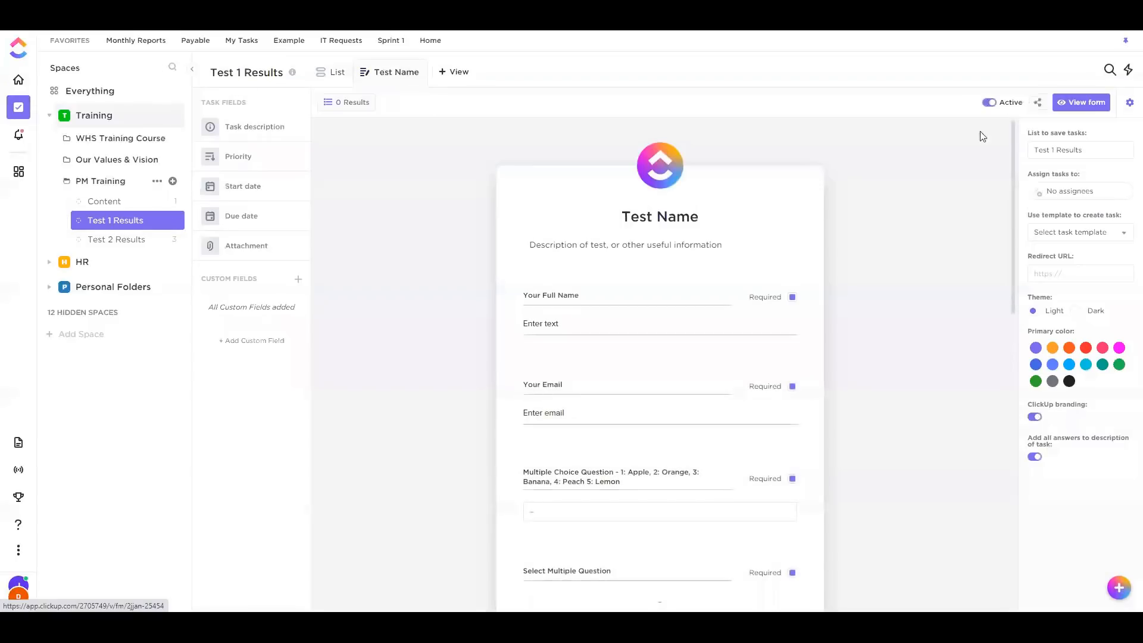
{"action": "left_click", "coordinate": [1037, 102]}
{"action": "left_click", "coordinate": [1111, 265]}
Create a 'Test 1' task in the Content list and paste the form link into its description
{"action": "left_click", "coordinate": [102, 203]}
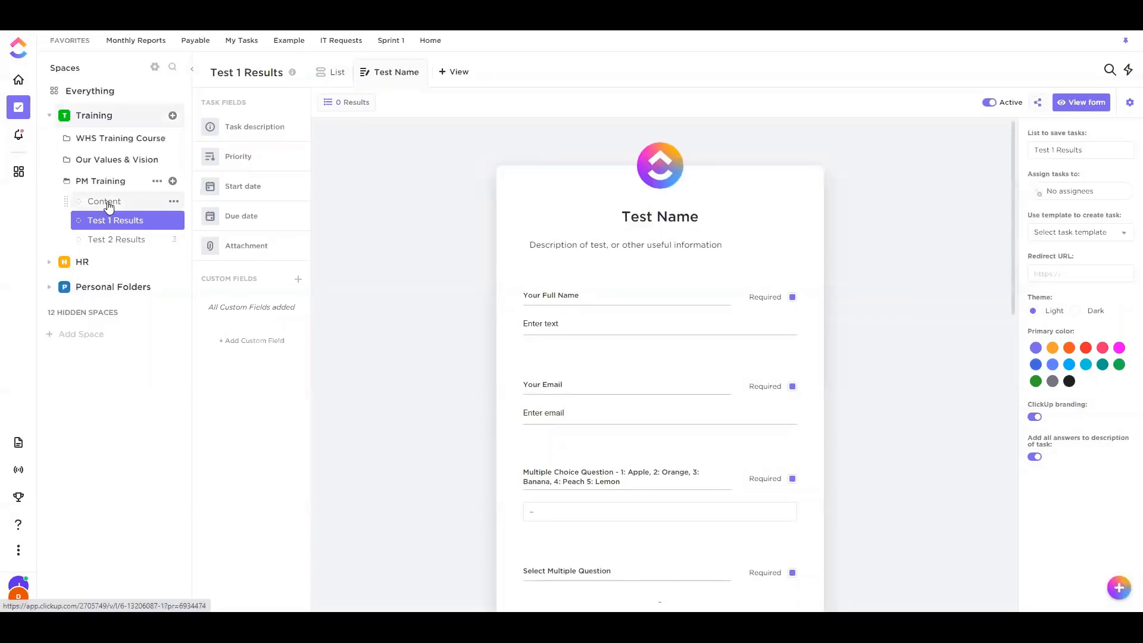
{"action": "left_click", "coordinate": [254, 288]}
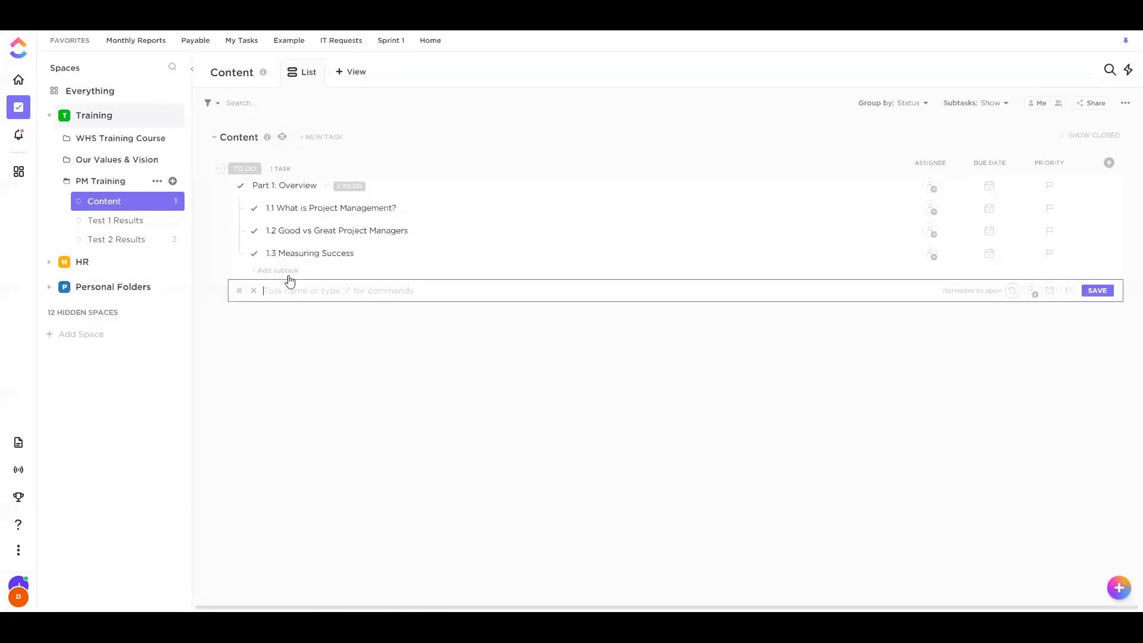
{"action": "type", "text": "Test 1"}
{"action": "key", "text": "Return"}
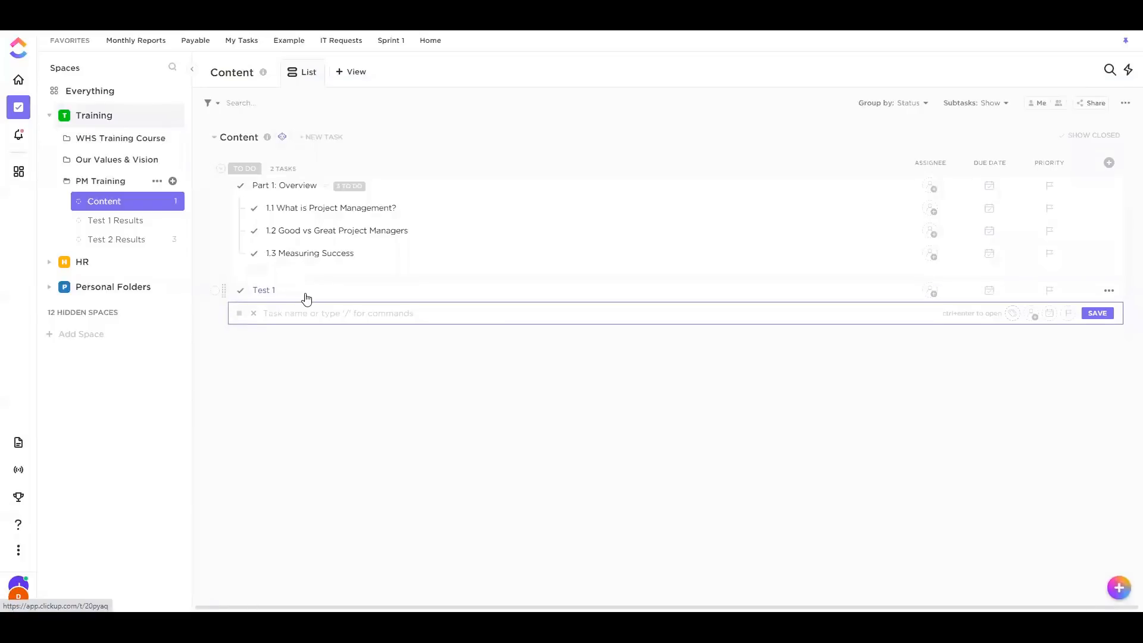
{"action": "left_click", "coordinate": [306, 296]}
{"action": "left_click", "coordinate": [205, 216]}
{"action": "key", "text": "ctrl+v"}
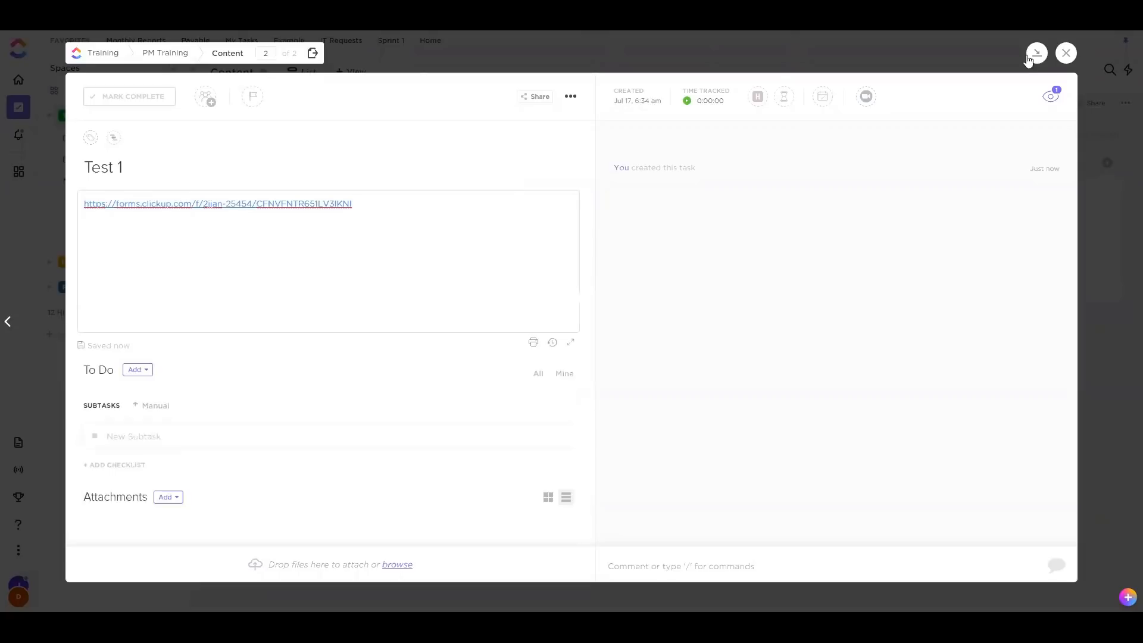
{"action": "left_click", "coordinate": [1069, 53]}
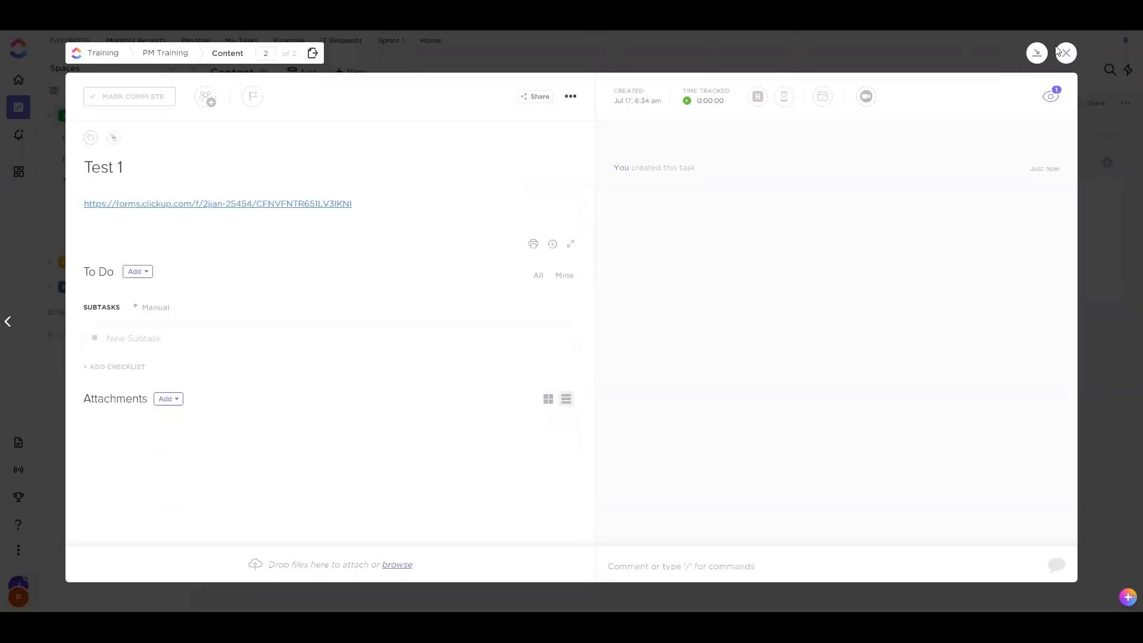
Reopen Test 1 and follow the form link to check that it works
{"action": "left_click", "coordinate": [1066, 52]}
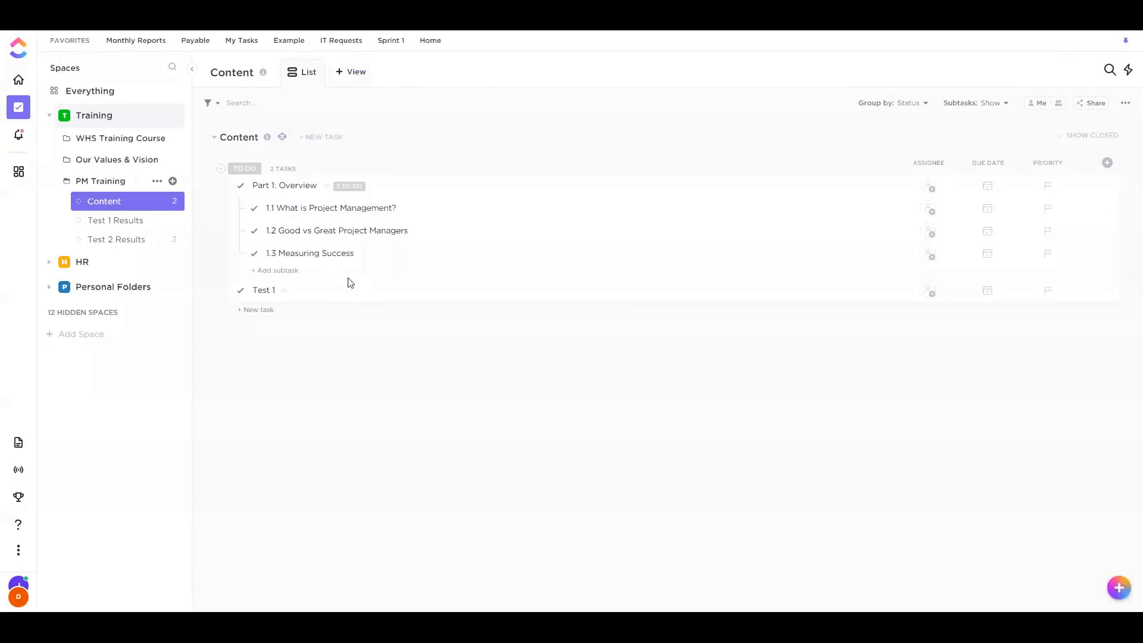
{"action": "left_click", "coordinate": [333, 292]}
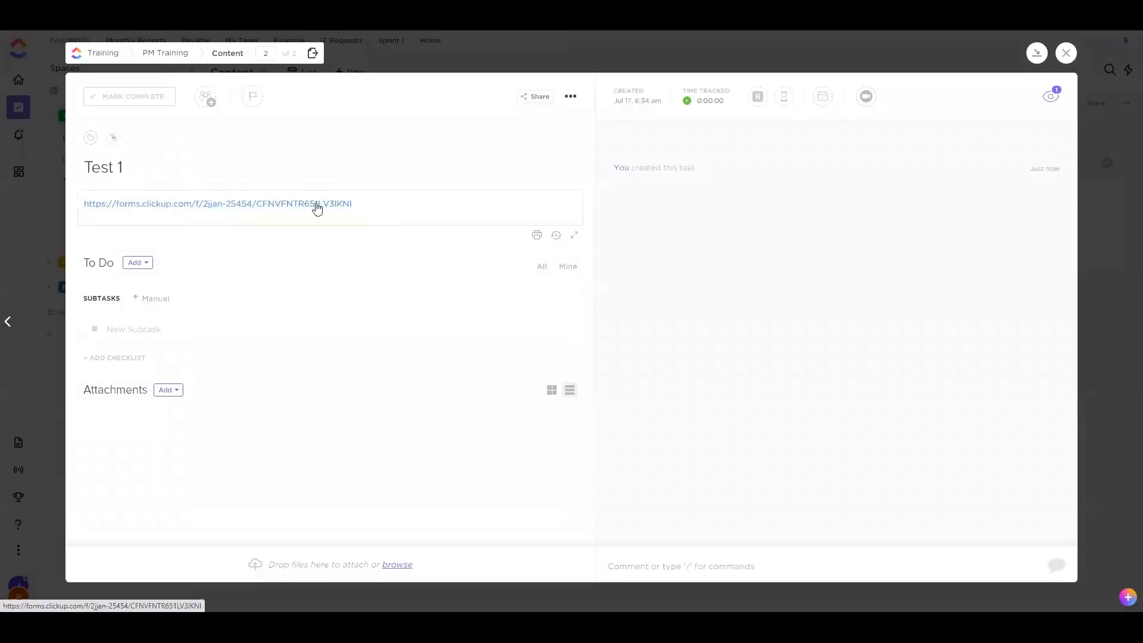
{"action": "left_click", "coordinate": [1066, 53]}
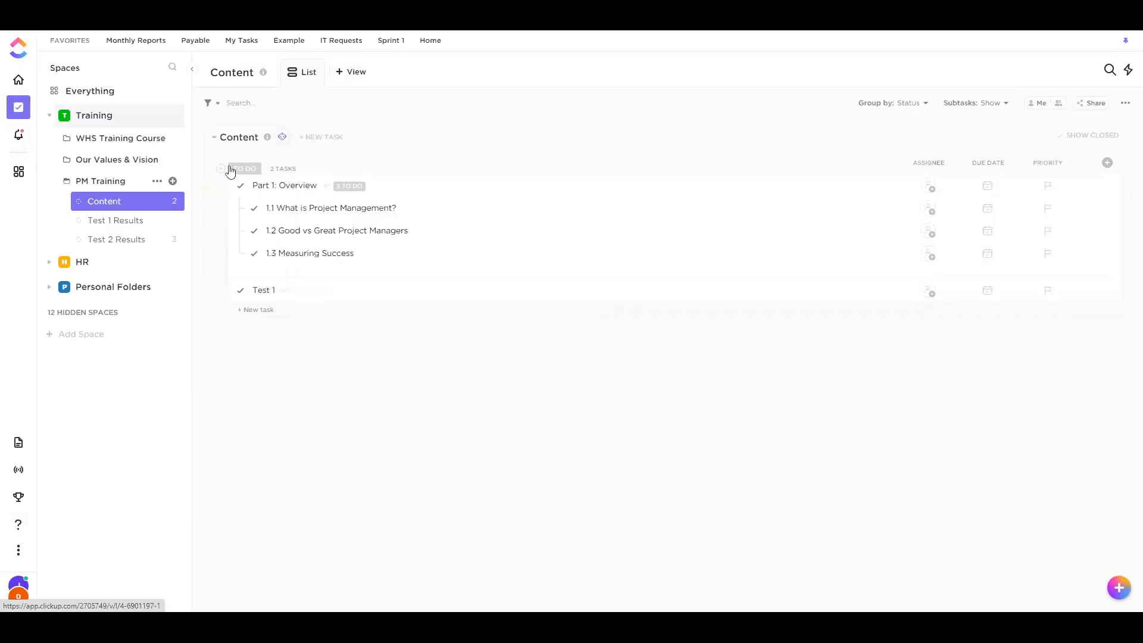
{"action": "left_click", "coordinate": [344, 292]}
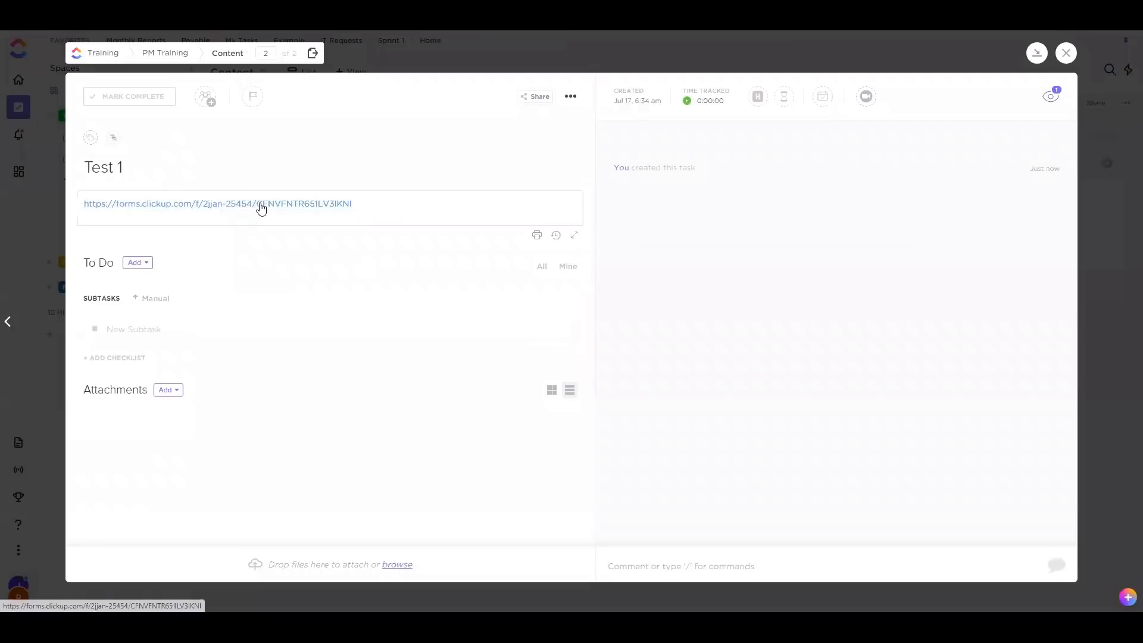
{"action": "left_click", "coordinate": [261, 205]}
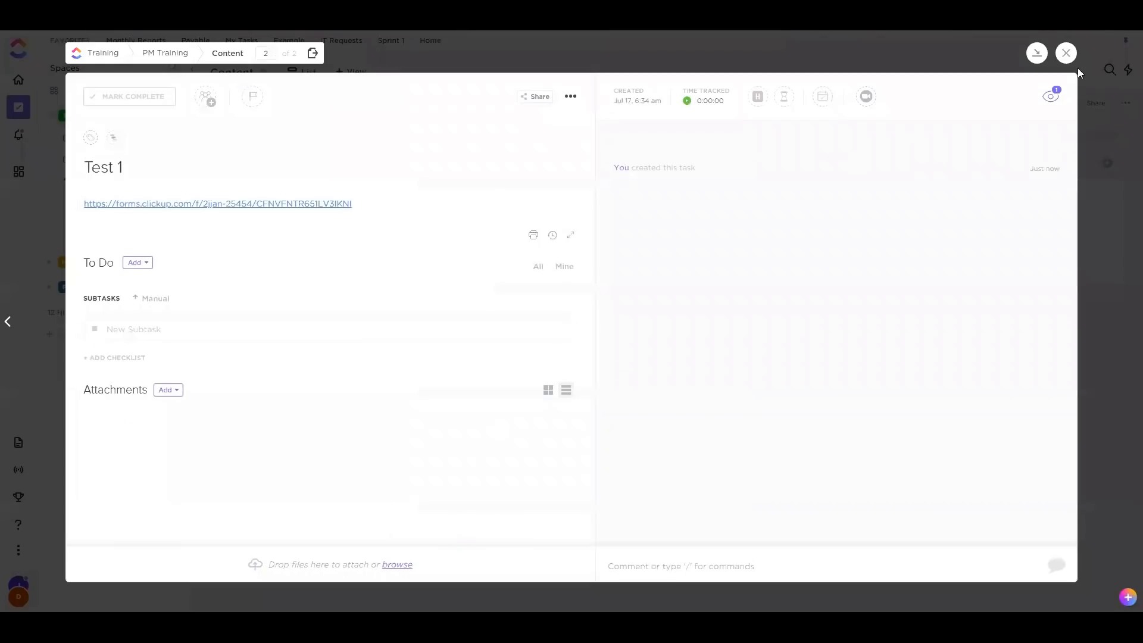
{"action": "left_click", "coordinate": [1066, 52]}
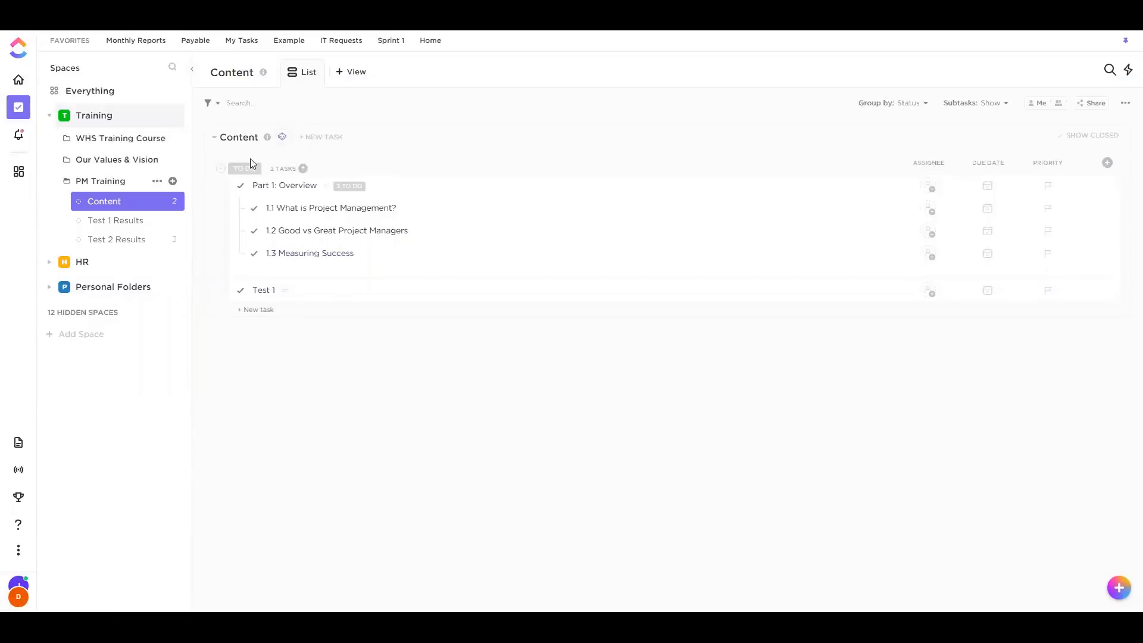
Reopen Test 1, abandon an added checklist, and type 'Long' into its description
{"action": "left_click", "coordinate": [376, 300]}
{"action": "left_click", "coordinate": [1066, 53]}
{"action": "left_click", "coordinate": [376, 292]}
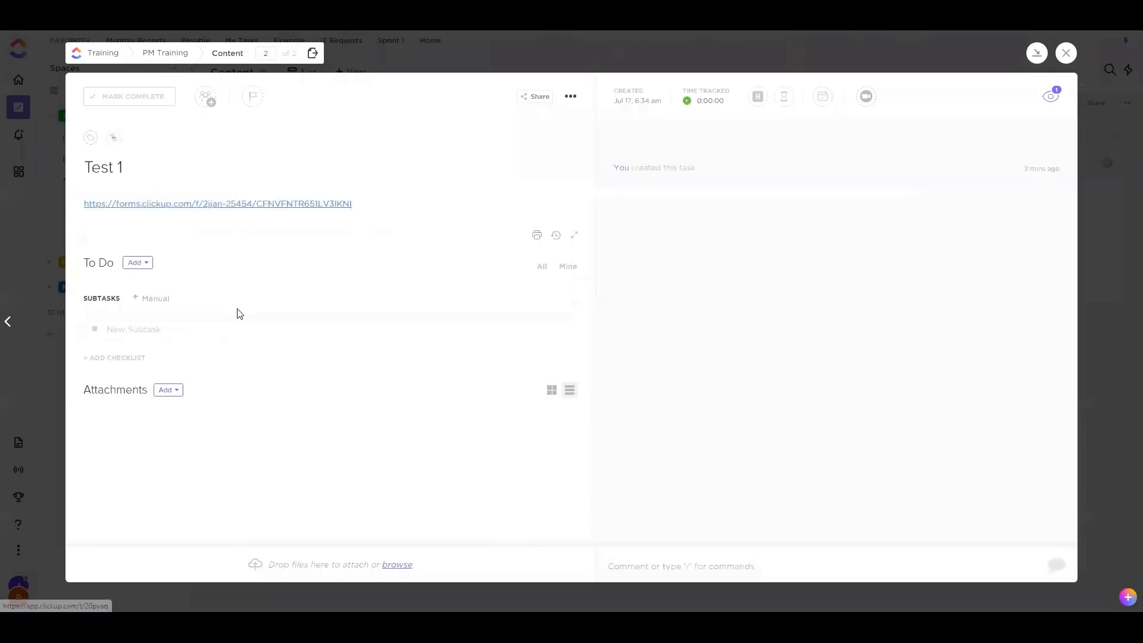
{"action": "left_click", "coordinate": [125, 358]}
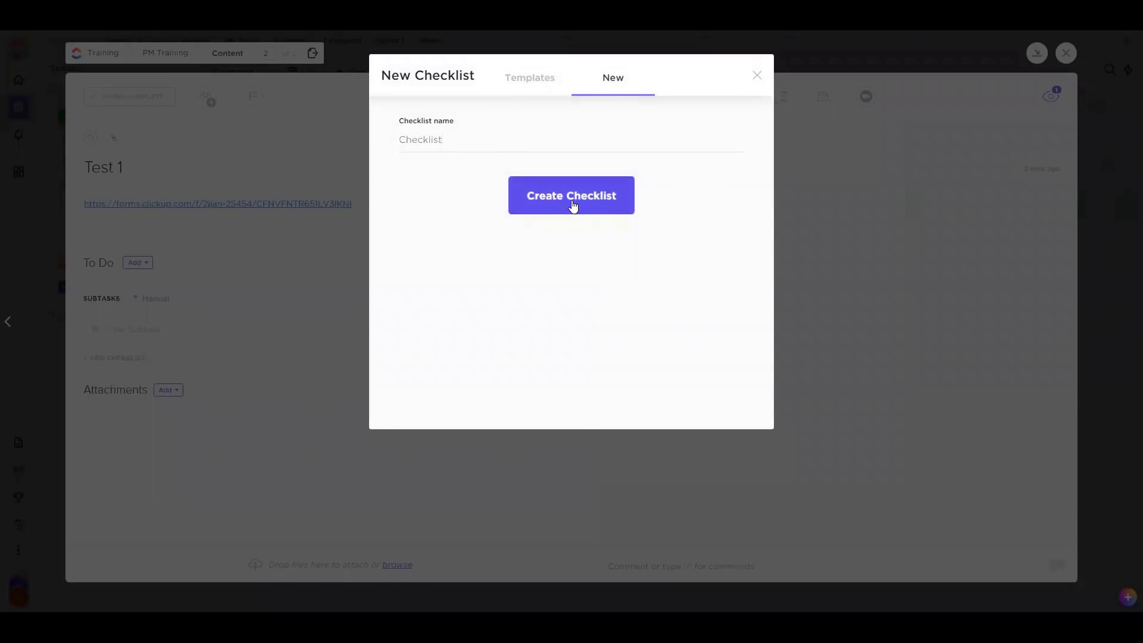
{"action": "left_click", "coordinate": [757, 75]}
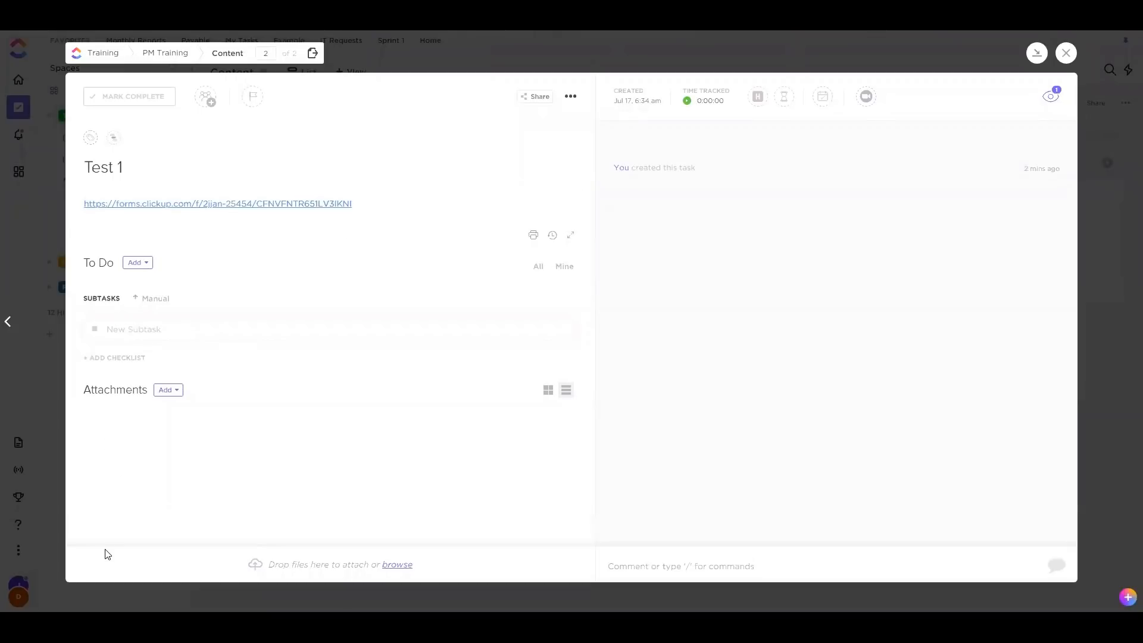
{"action": "left_click", "coordinate": [184, 220]}
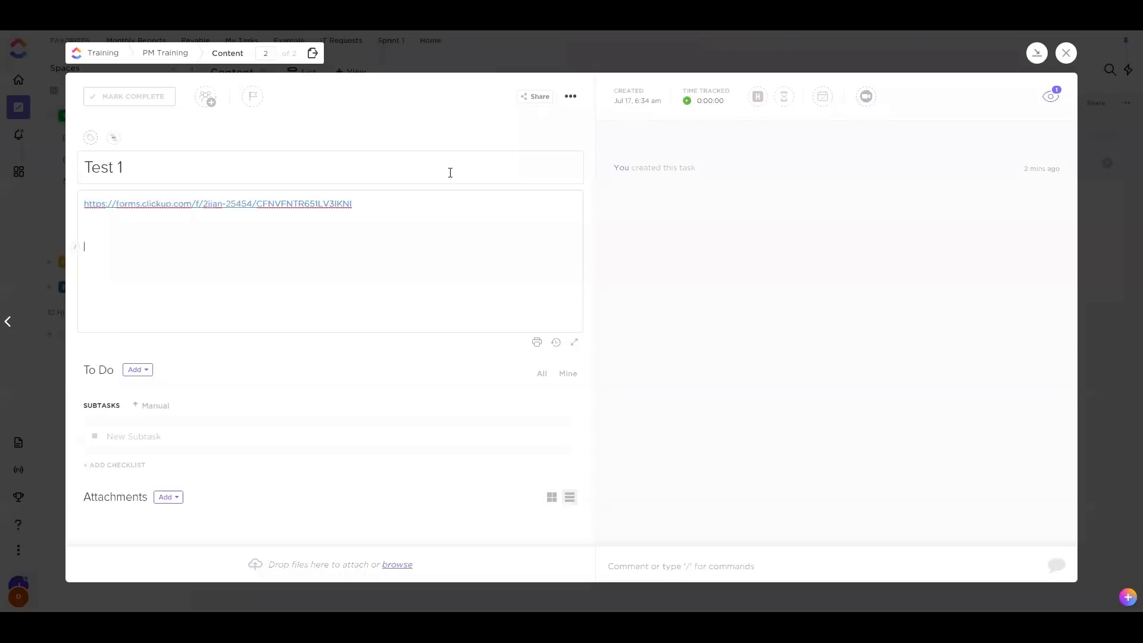
{"action": "type", "text": "Long"}
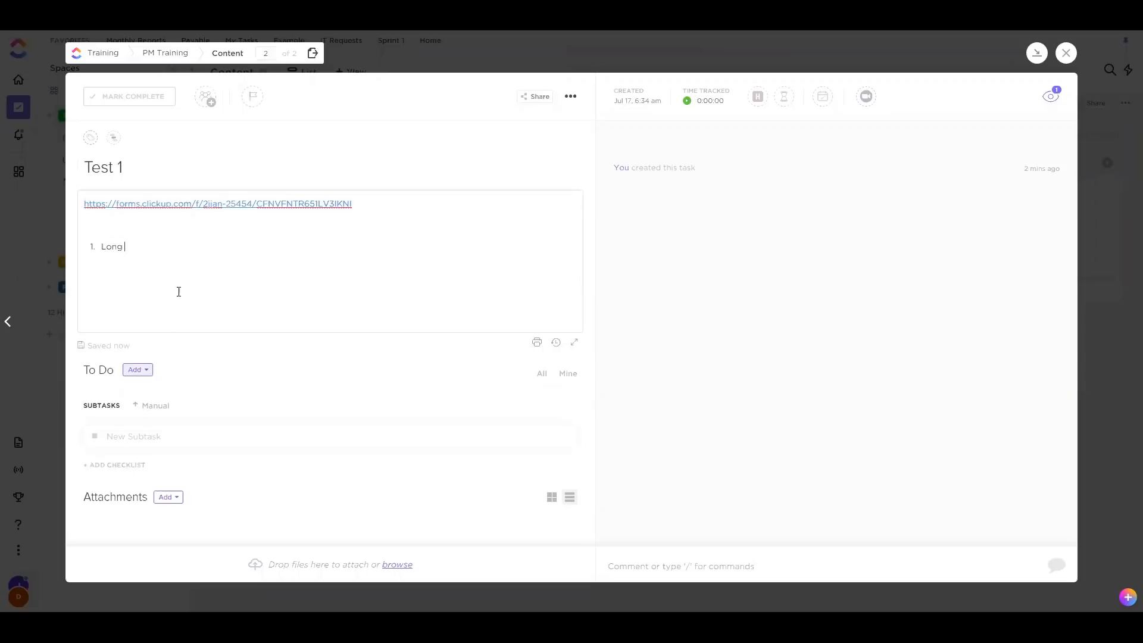
{"action": "left_click", "coordinate": [718, 565]}
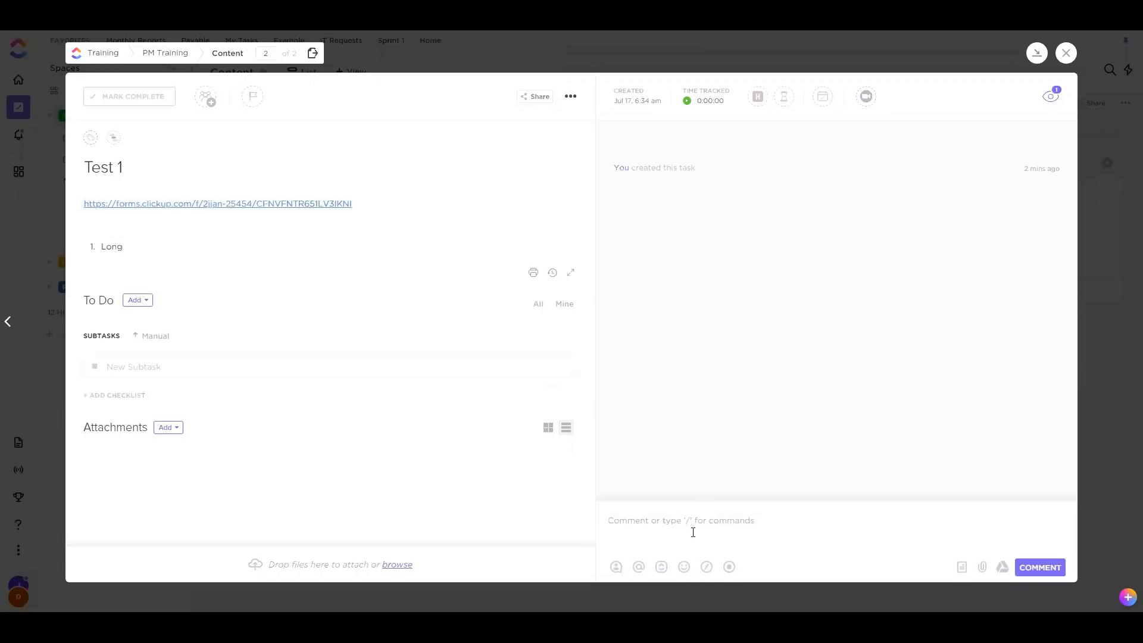
Write a comment mentioning a teammate with the line 'Long form answers', then close Test 1
{"action": "type", "text": "@"}
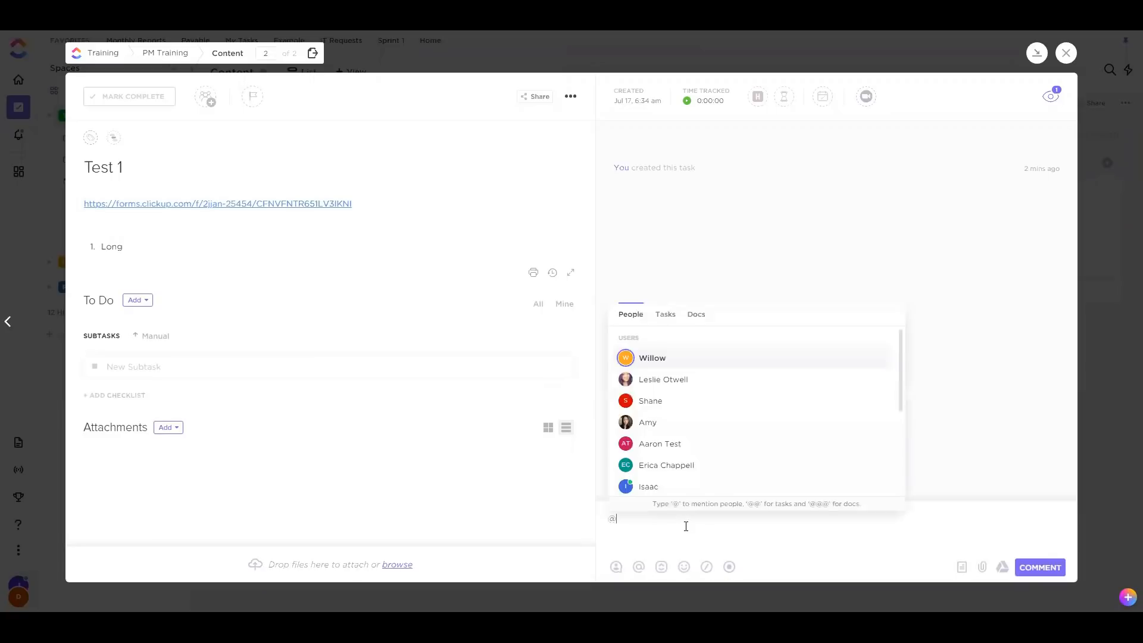
{"action": "left_click", "coordinate": [688, 408]}
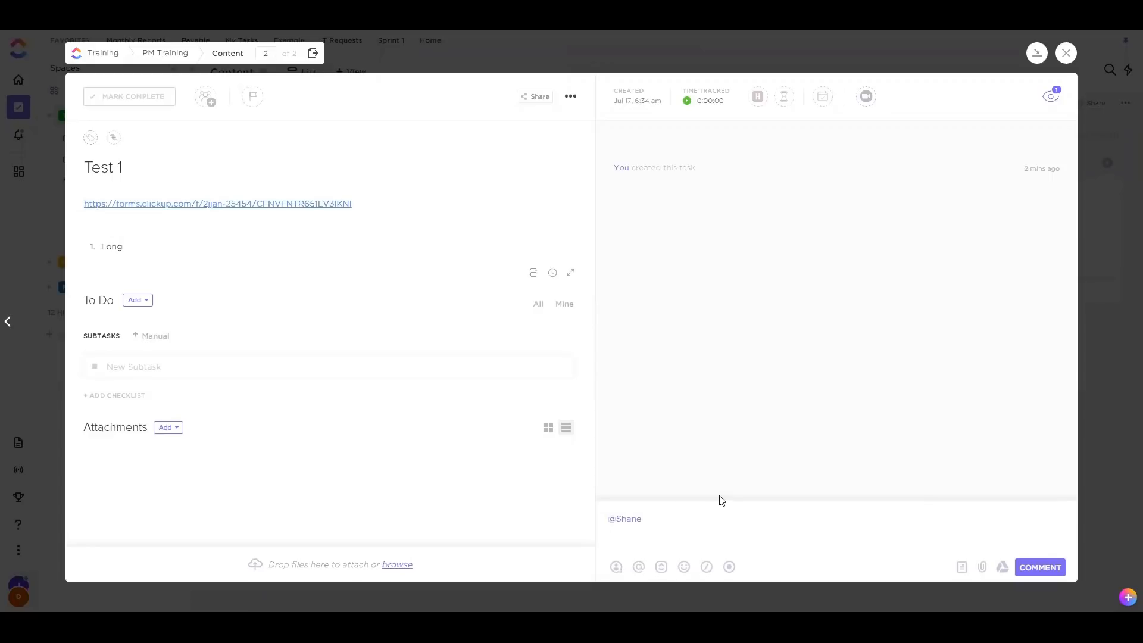
{"action": "key", "text": "Return"}
{"action": "type", "text": "Long form answers"}
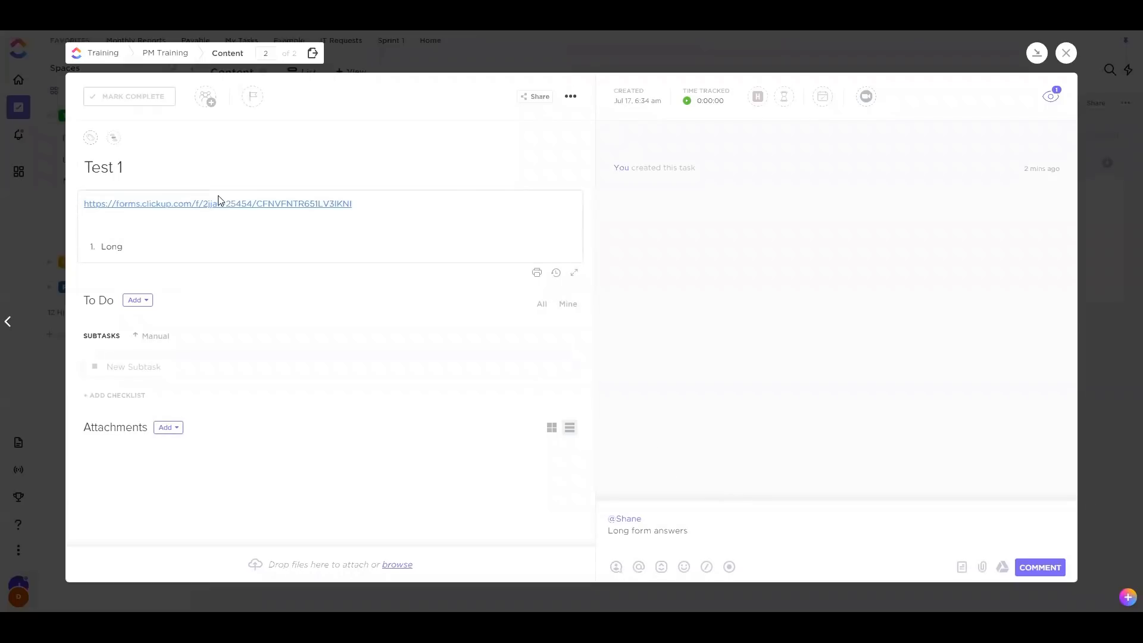
{"action": "left_click", "coordinate": [1066, 53]}
{"action": "left_click", "coordinate": [1107, 162]}
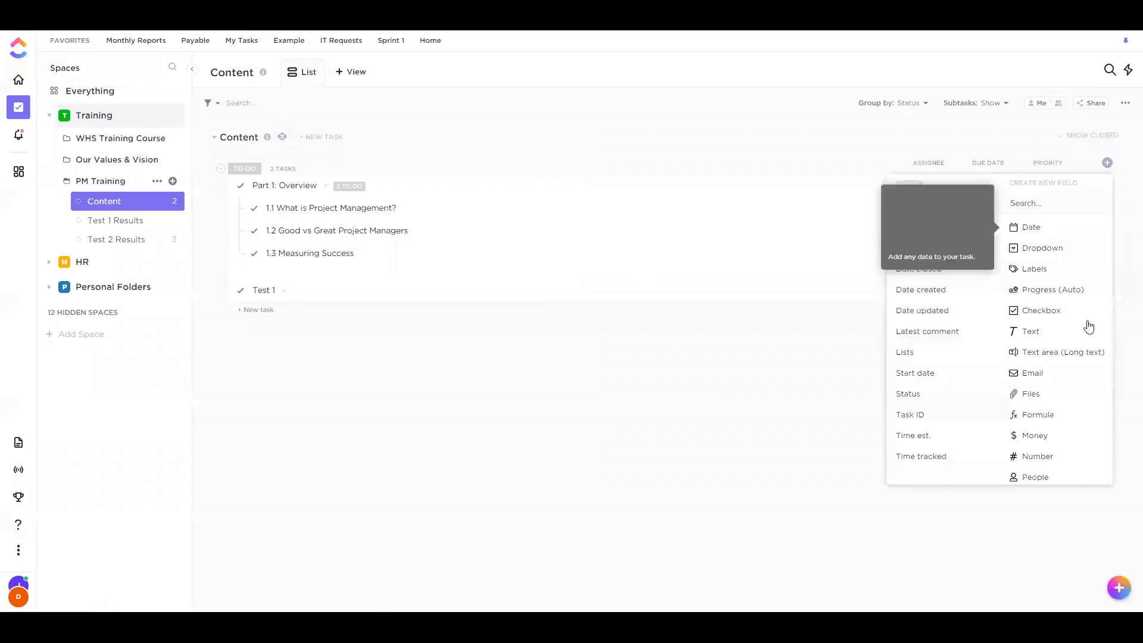
{"action": "left_click", "coordinate": [483, 411]}
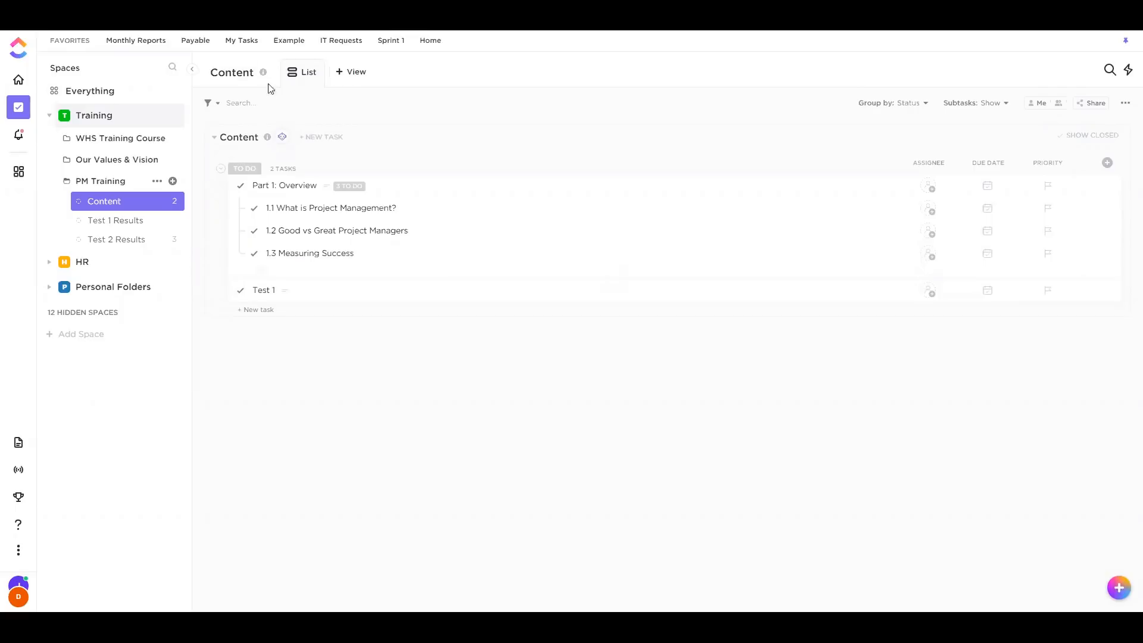
{"action": "left_click", "coordinate": [352, 290]}
{"action": "left_click_drag", "start_coordinate": [734, 526], "coordinate": [582, 513]}
{"action": "left_click", "coordinate": [296, 280]}
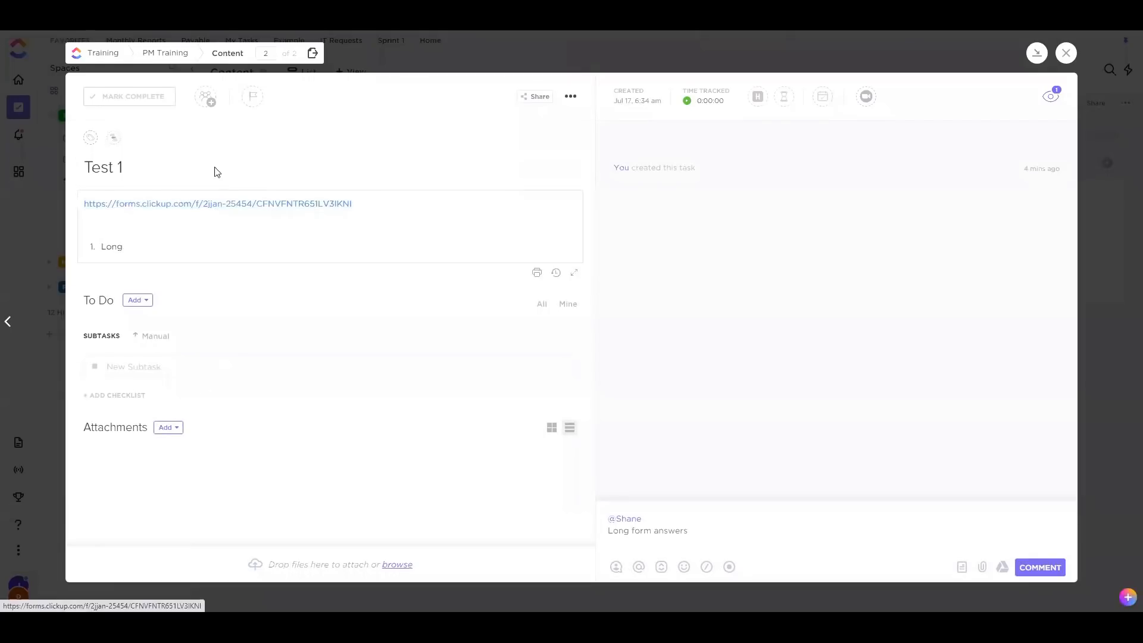
Open Test 1's form link and enter a full name and e-mail address
{"action": "left_click", "coordinate": [228, 202]}
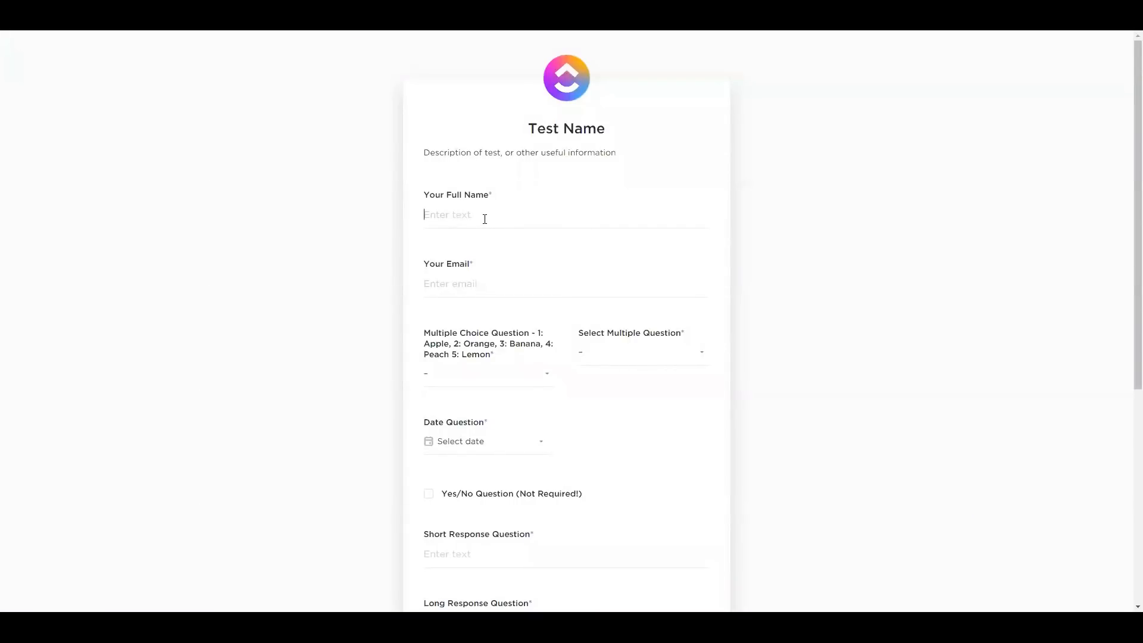
{"action": "type", "text": "Brian"}
{"action": "left_click", "coordinate": [461, 213]}
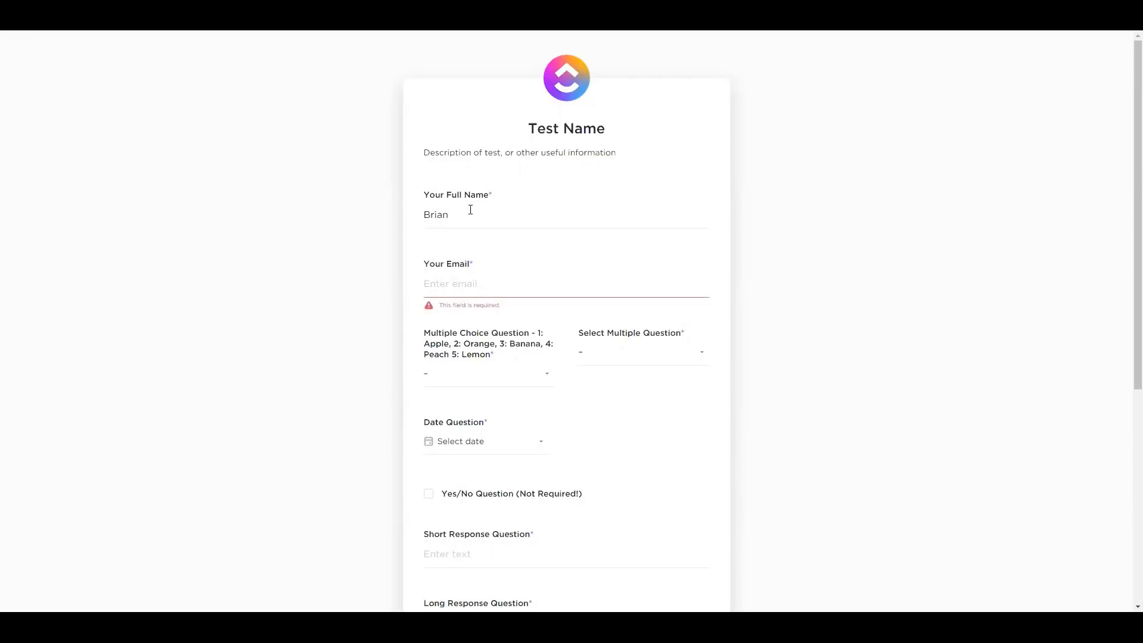
{"action": "left_click", "coordinate": [454, 284]}
{"action": "type", "text": "test@test.com"}
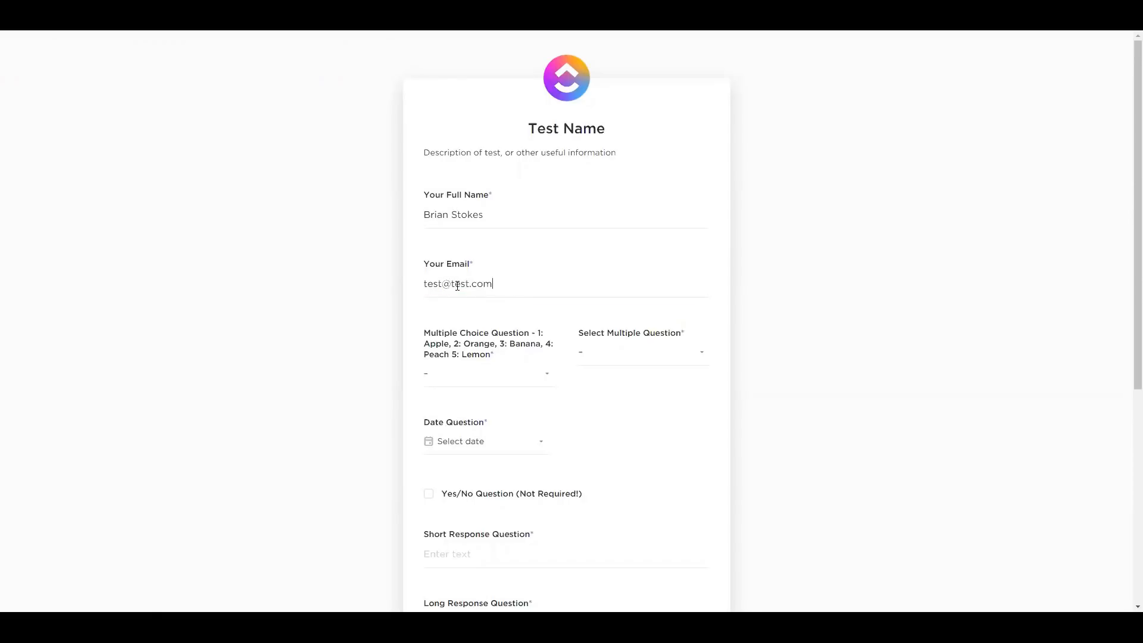
Inspect the Multiple Choice answers and its fruit-list label, then close Test 1
{"action": "scroll", "coordinate": [373, 258], "scroll_direction": "down", "scroll_amount": 2}
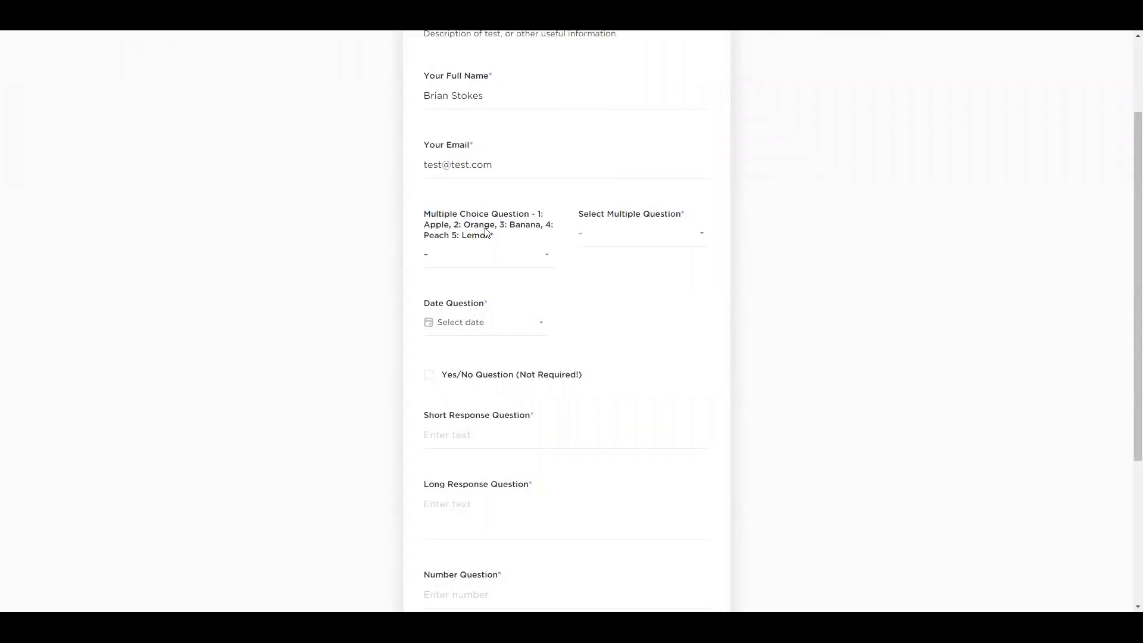
{"action": "left_click", "coordinate": [478, 257]}
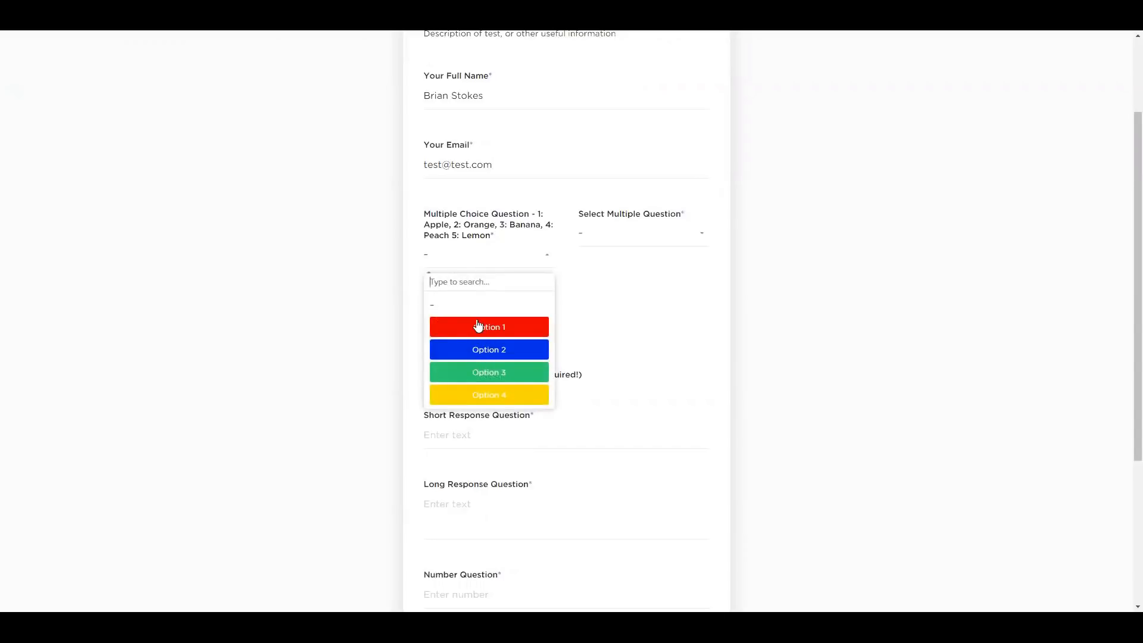
{"action": "left_click", "coordinate": [342, 252]}
{"action": "left_click_drag", "start_coordinate": [537, 219], "coordinate": [500, 240]}
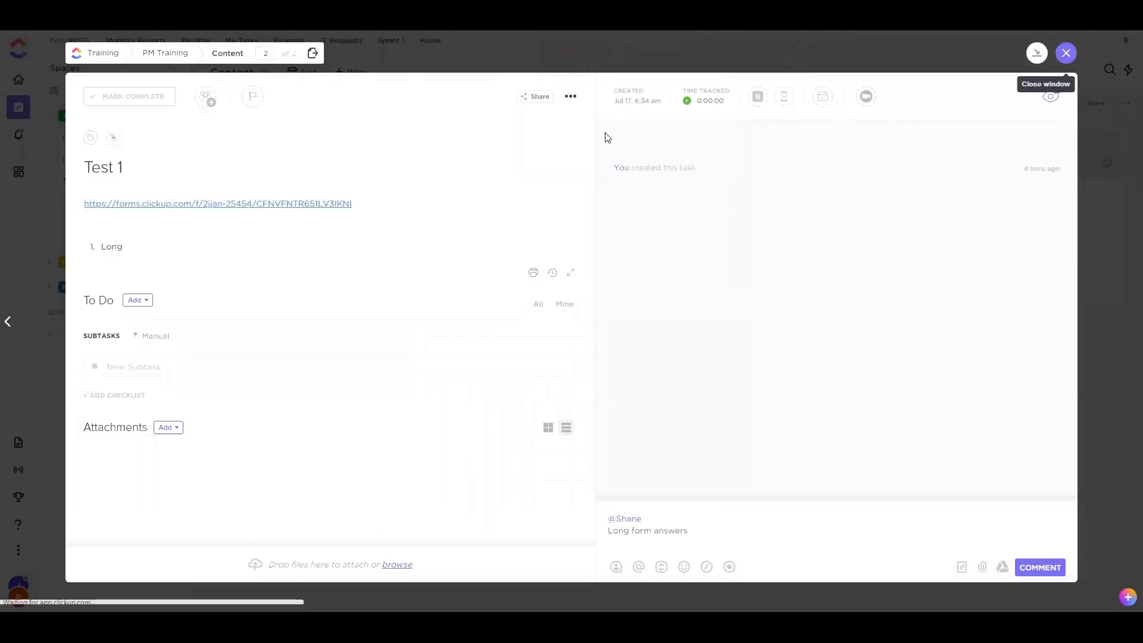
{"action": "left_click", "coordinate": [1067, 52]}
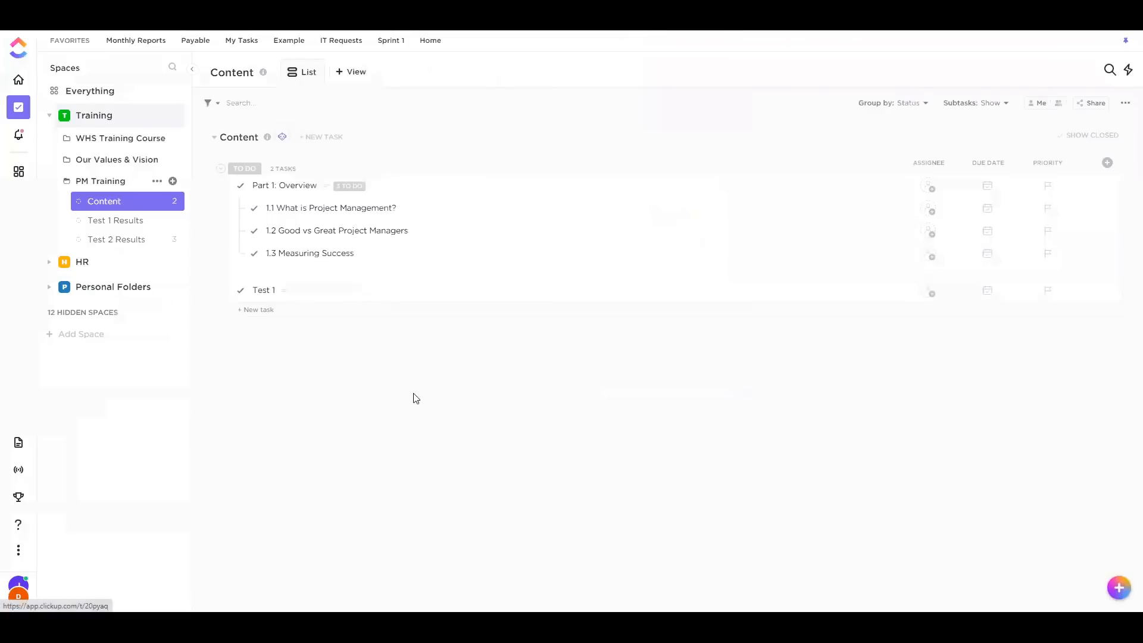
Open Test 1 Results and look through its list view and Test Name form builder
{"action": "left_click", "coordinate": [140, 222]}
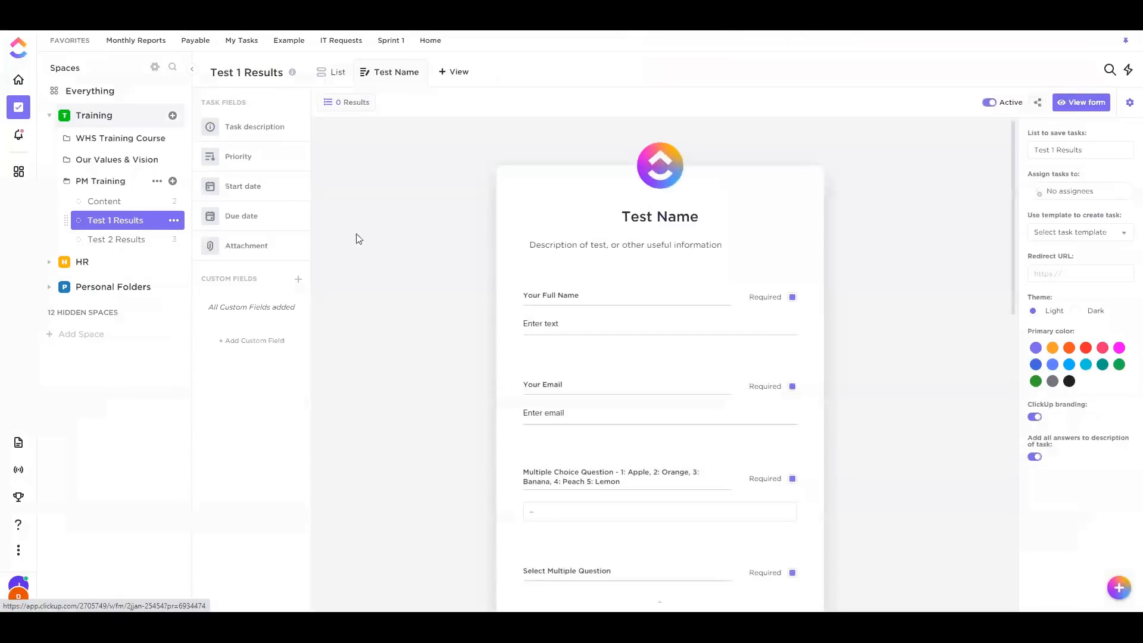
{"action": "left_click", "coordinate": [340, 72]}
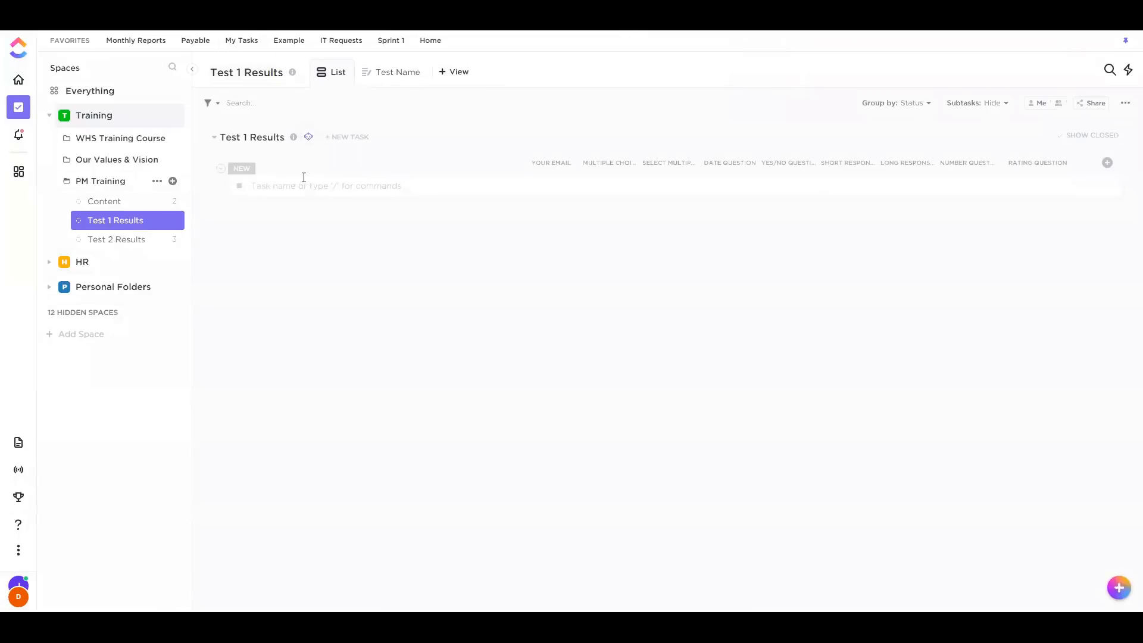
{"action": "left_click", "coordinate": [280, 189]}
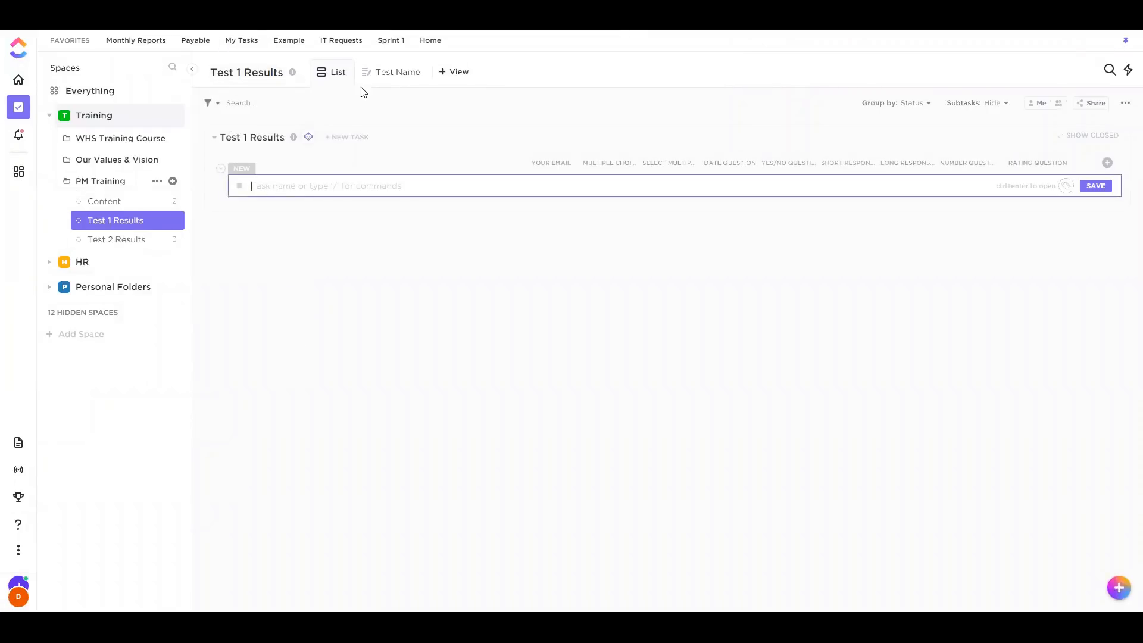
{"action": "left_click", "coordinate": [390, 77]}
{"action": "mouse_move", "coordinate": [679, 171]}
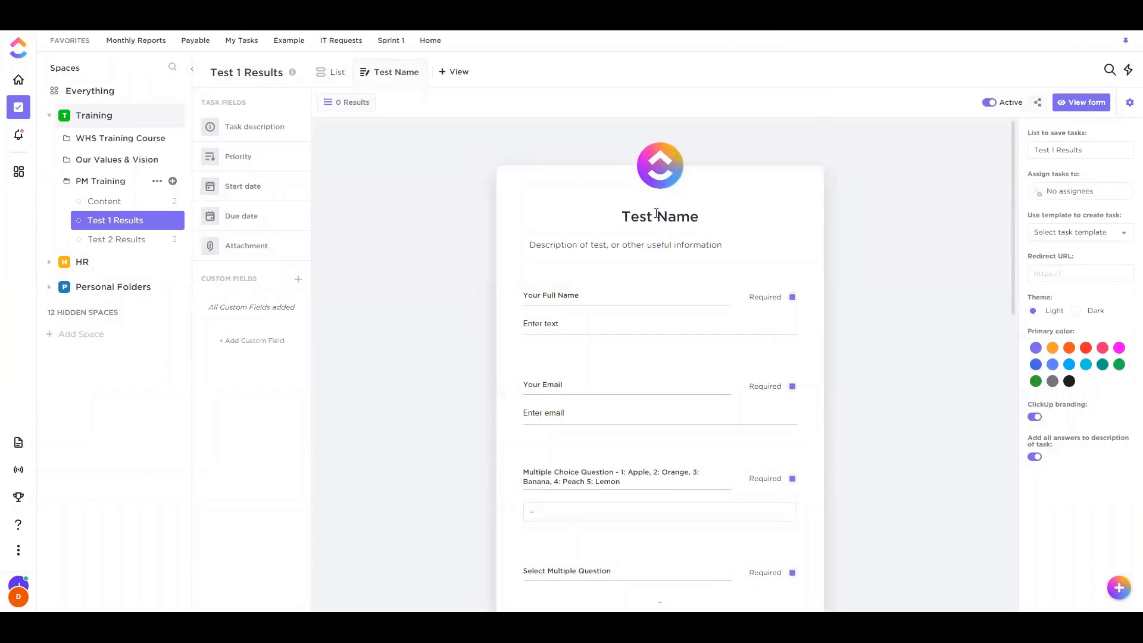
{"action": "left_click", "coordinate": [609, 245]}
{"action": "left_click", "coordinate": [443, 277]}
{"action": "scroll", "coordinate": [405, 238], "scroll_direction": "down", "scroll_amount": 3}
{"action": "scroll", "coordinate": [601, 457], "scroll_direction": "down", "scroll_amount": 1}
{"action": "scroll", "coordinate": [604, 429], "scroll_direction": "up", "scroll_amount": 4}
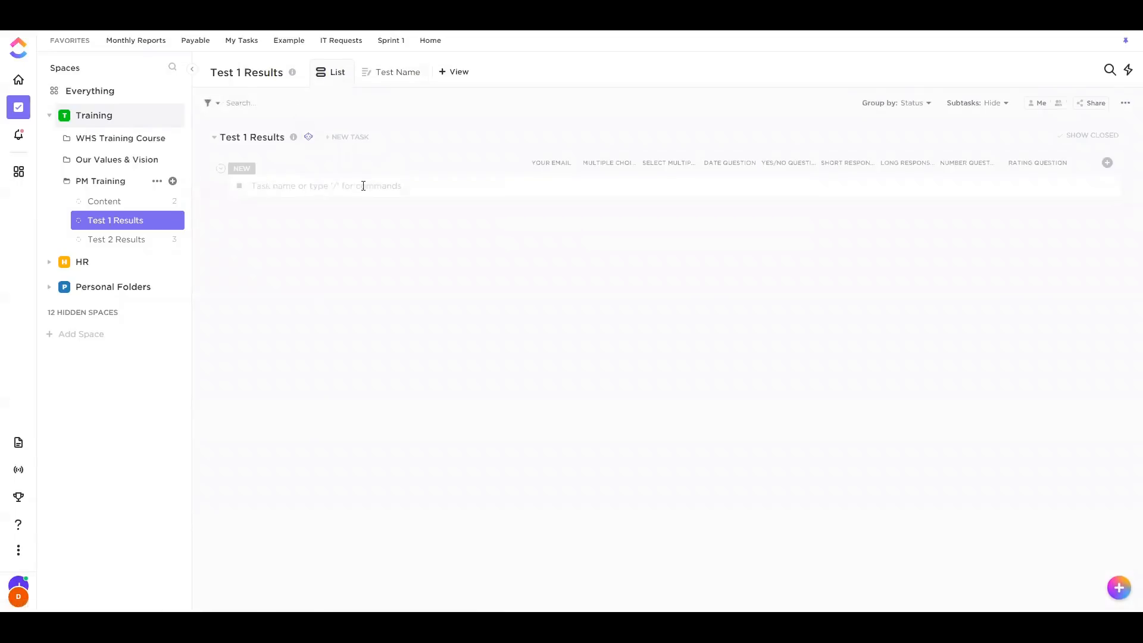
Delete the fruit list so the field label reads 'Multiple Choice Question'
{"action": "left_click", "coordinate": [393, 72]}
{"action": "scroll", "coordinate": [602, 308], "scroll_direction": "down", "scroll_amount": 1}
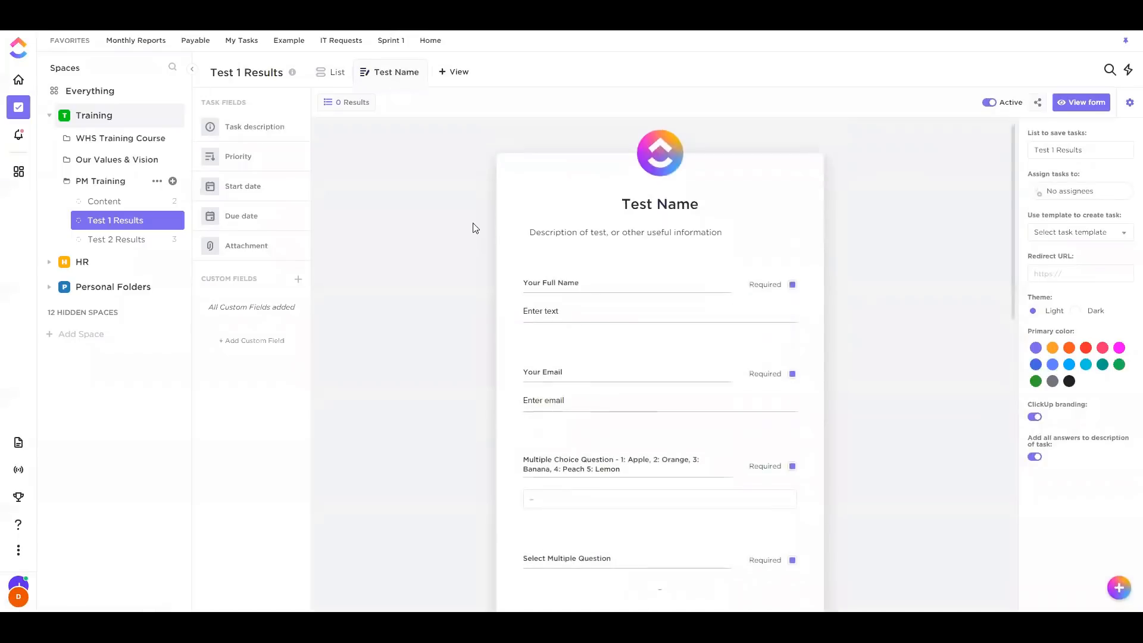
{"action": "scroll", "coordinate": [653, 314], "scroll_direction": "down", "scroll_amount": 2}
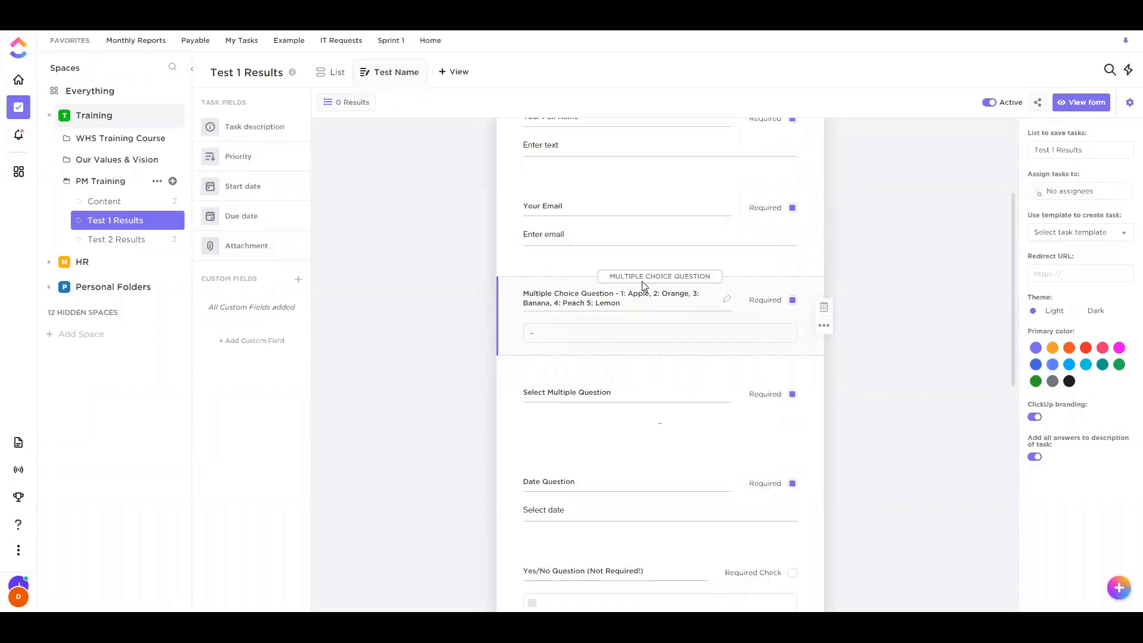
{"action": "left_click", "coordinate": [730, 297]}
{"action": "left_click_drag", "start_coordinate": [586, 296], "coordinate": [734, 297]}
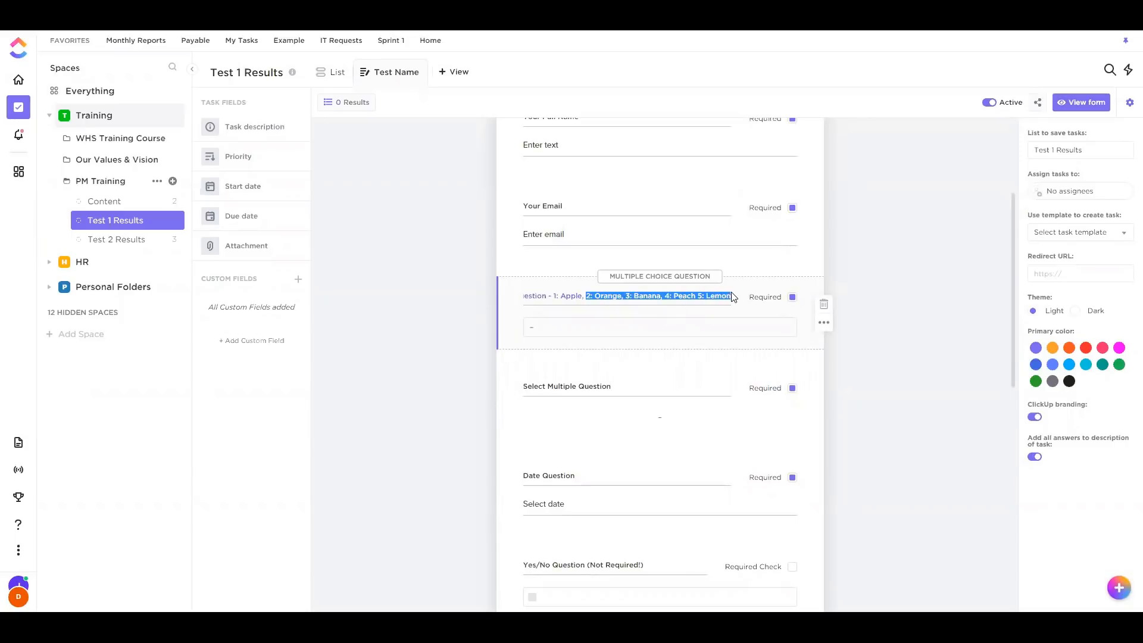
{"action": "left_click_drag", "start_coordinate": [547, 298], "coordinate": [740, 307]}
{"action": "key", "text": "BackSpace"}
{"action": "key", "text": "Return"}
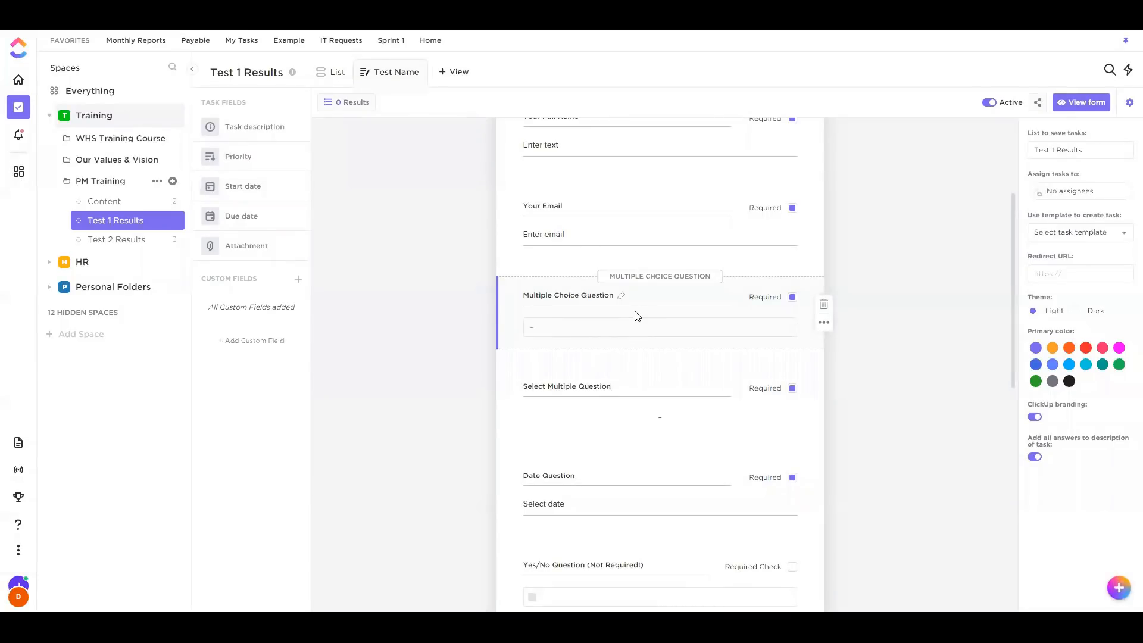
{"action": "scroll", "coordinate": [637, 315], "scroll_direction": "down", "scroll_amount": 2}
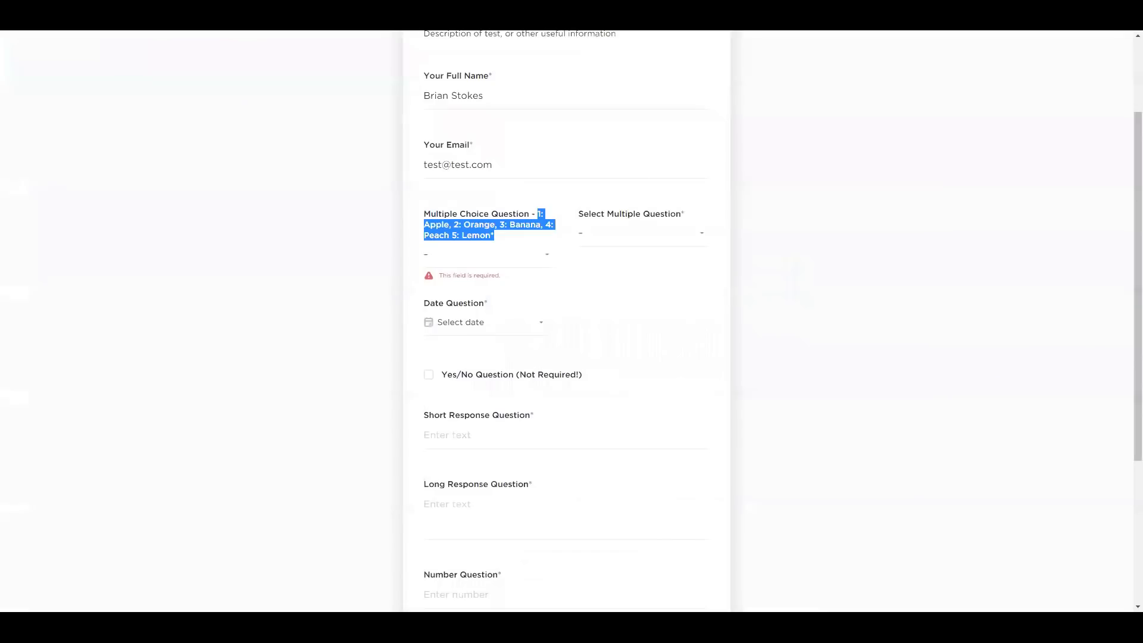
Reload the form and answer the multiple choice question with Option 4
{"action": "left_click", "coordinate": [914, 180]}
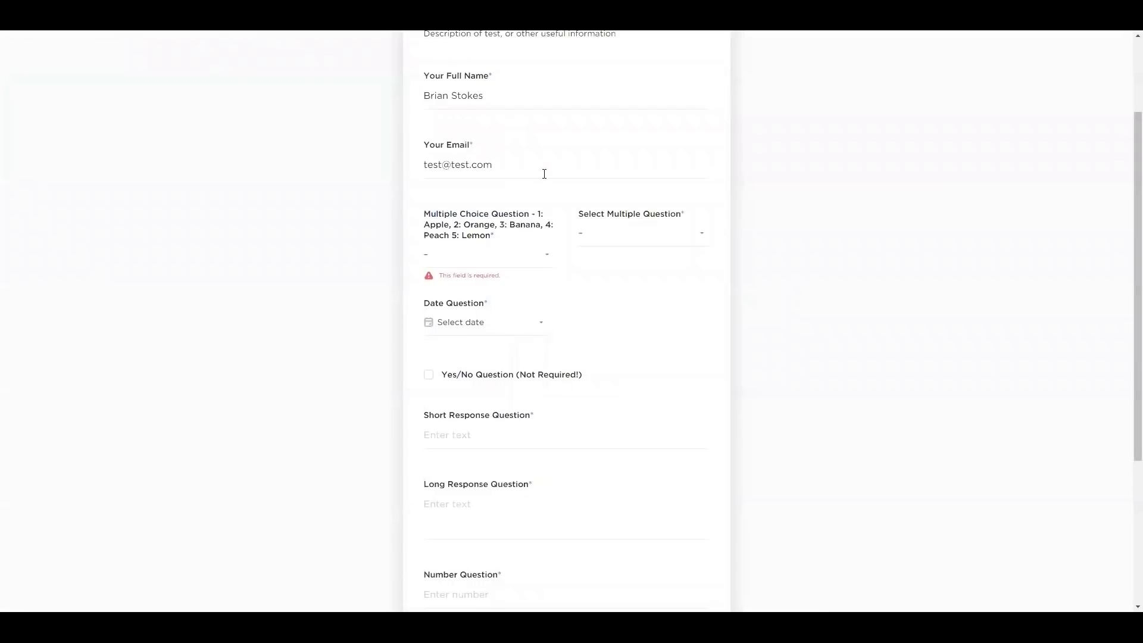
{"action": "key", "text": "F5"}
{"action": "scroll", "coordinate": [511, 322], "scroll_direction": "down", "scroll_amount": 1}
{"action": "left_click", "coordinate": [492, 301]}
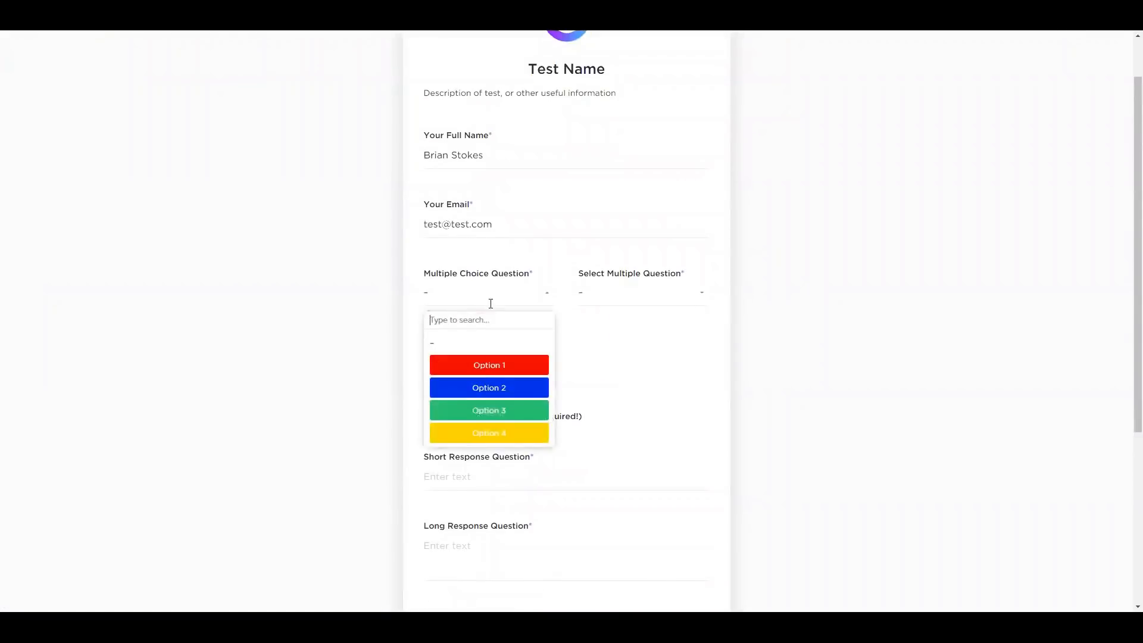
{"action": "left_click", "coordinate": [492, 410]}
{"action": "left_click", "coordinate": [503, 309]}
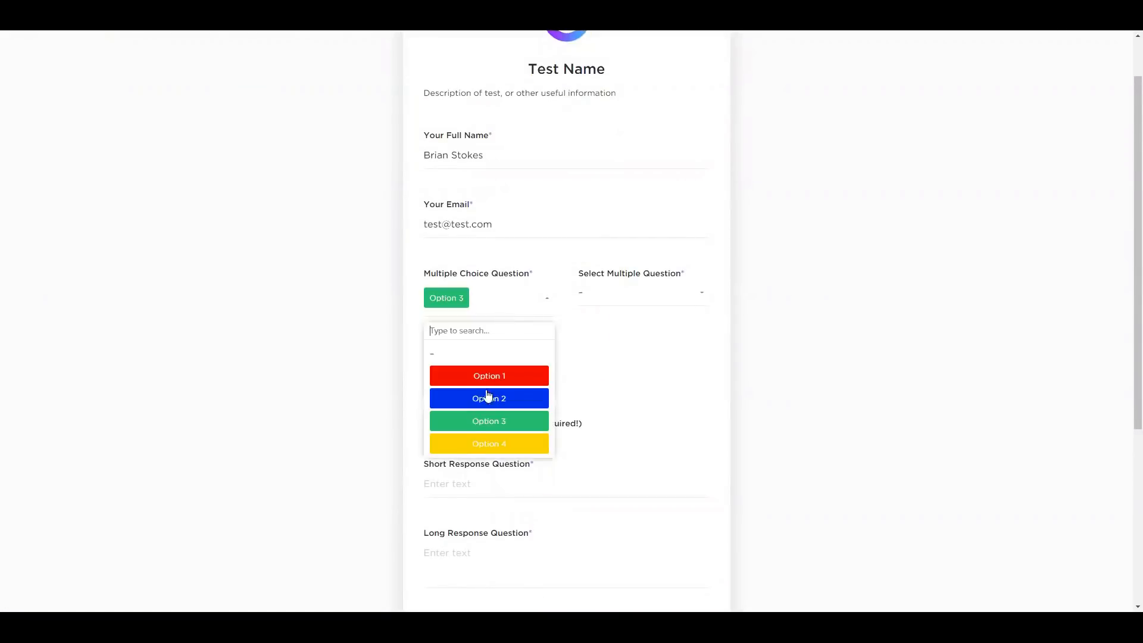
{"action": "left_click", "coordinate": [474, 444]}
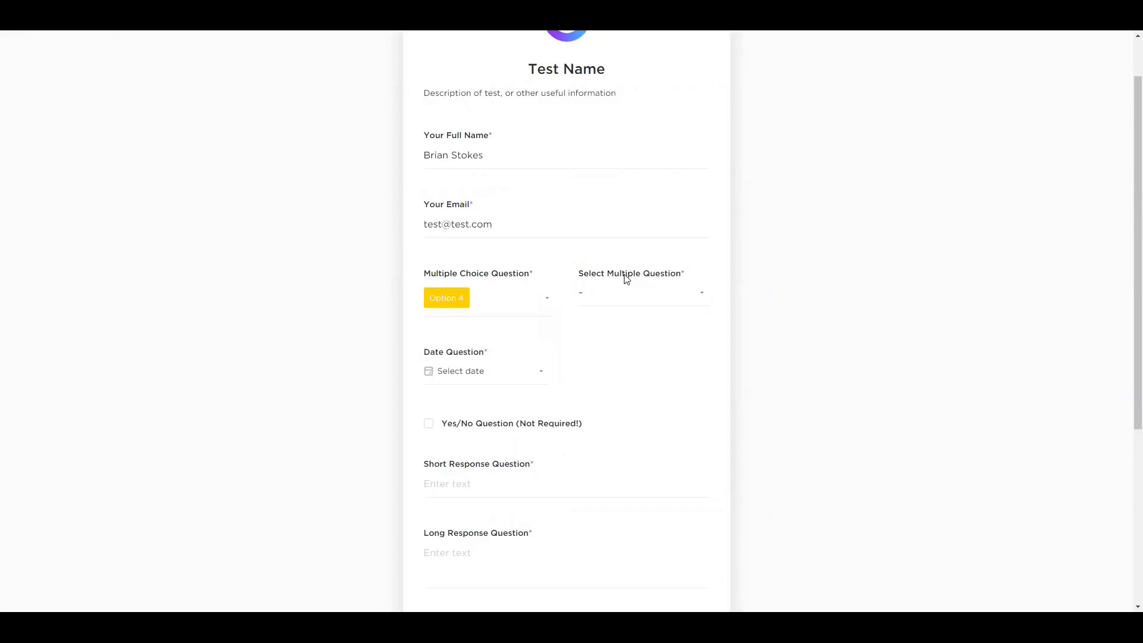
Tick Options A, C and D for the select-multiple question
{"action": "left_click", "coordinate": [624, 298]}
{"action": "left_click", "coordinate": [643, 345]}
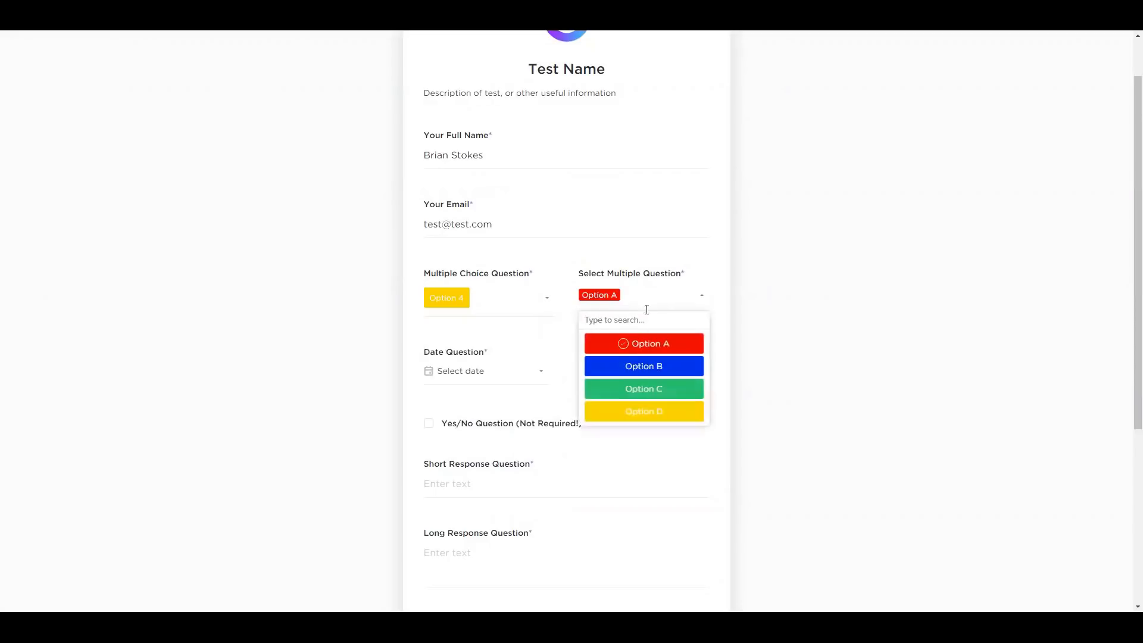
{"action": "left_click", "coordinate": [636, 397]}
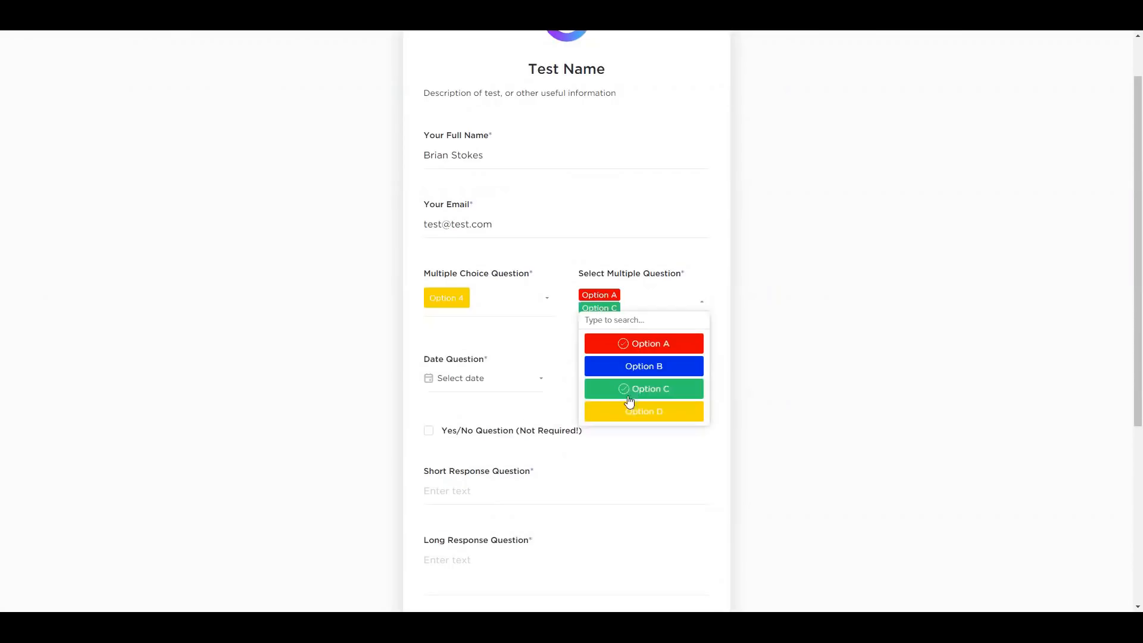
{"action": "left_click", "coordinate": [616, 417]}
{"action": "left_click", "coordinate": [782, 351]}
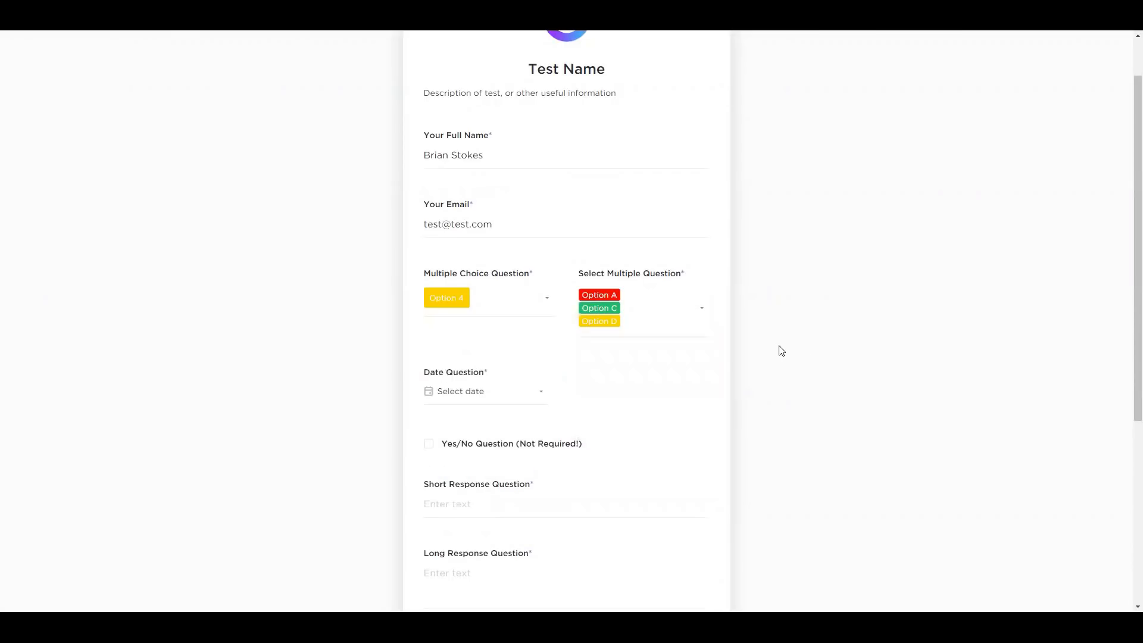
Set the date question to Jul 15, 2020 and tick the Yes/No question
{"action": "scroll", "coordinate": [481, 393], "scroll_direction": "down", "scroll_amount": 2}
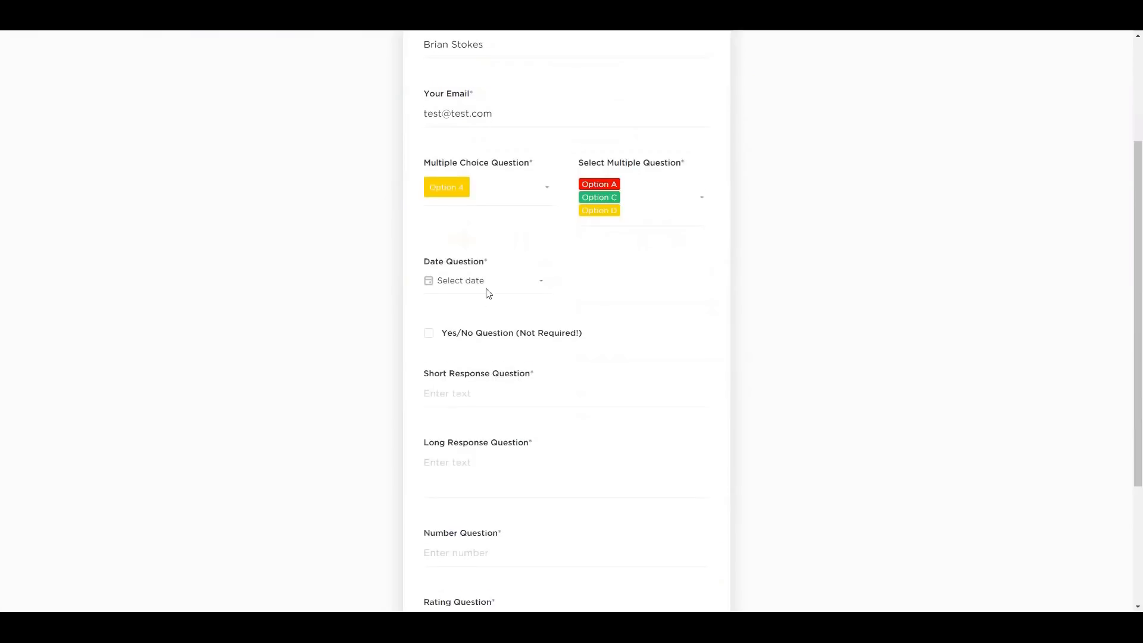
{"action": "left_click", "coordinate": [478, 272]}
{"action": "left_click", "coordinate": [515, 387]}
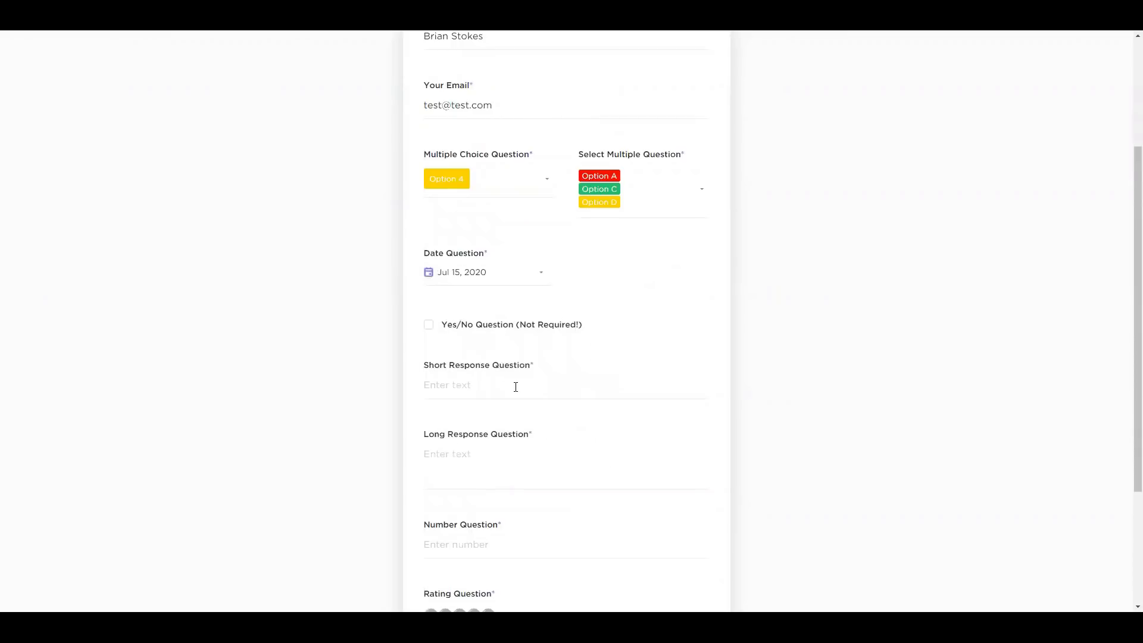
{"action": "scroll", "coordinate": [400, 343], "scroll_direction": "down", "scroll_amount": 1}
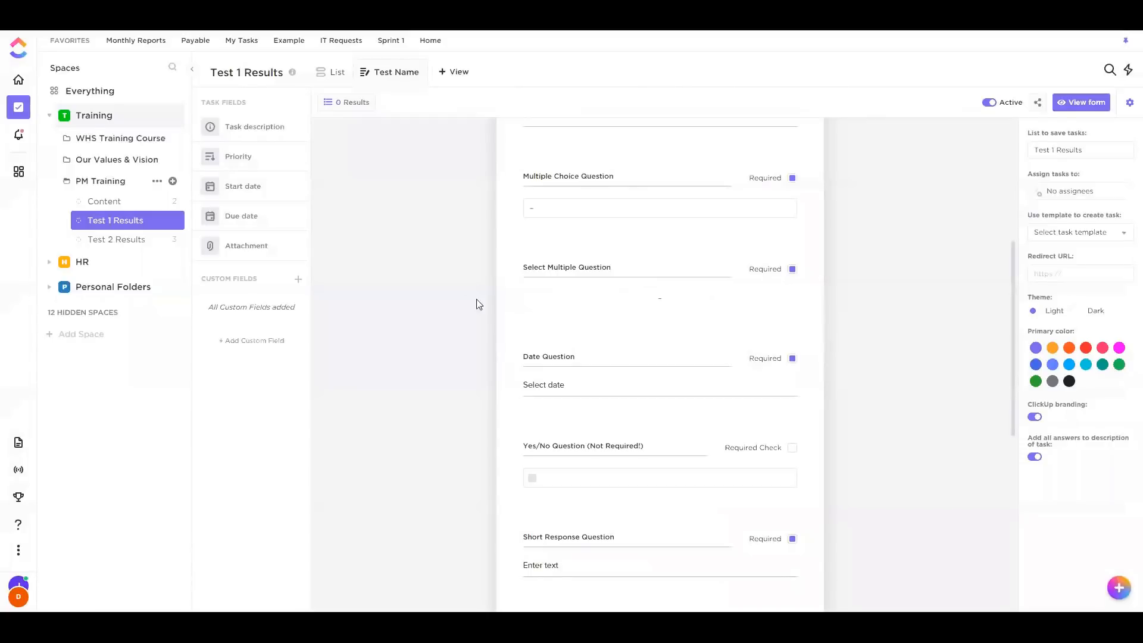
{"action": "scroll", "coordinate": [755, 357], "scroll_direction": "down", "scroll_amount": 2}
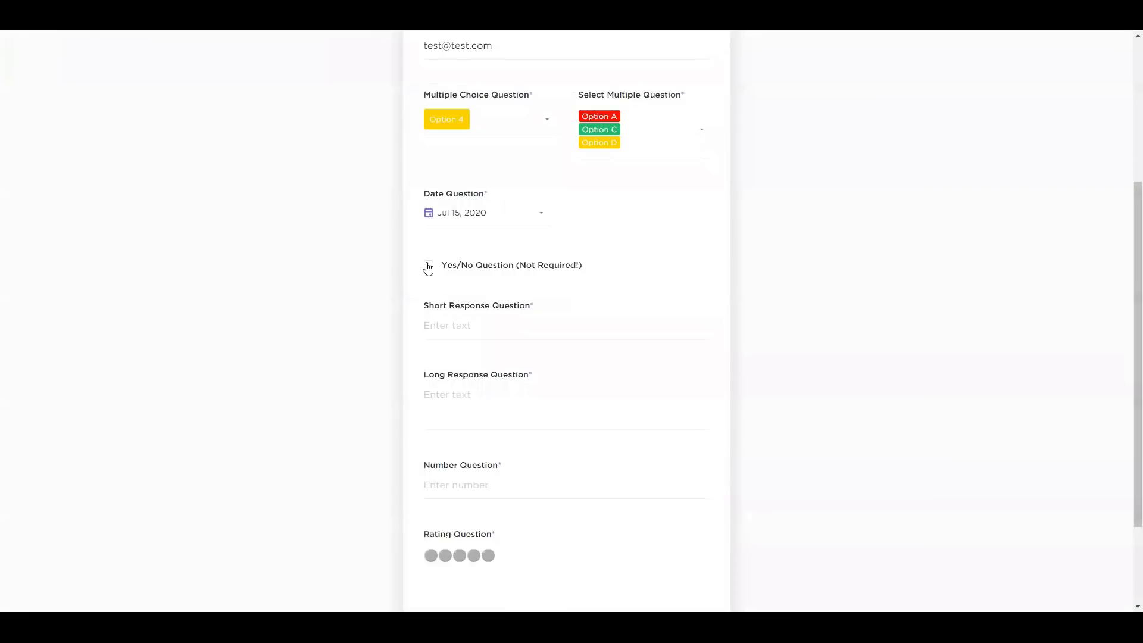
{"action": "left_click", "coordinate": [429, 264]}
{"action": "left_click", "coordinate": [430, 266]}
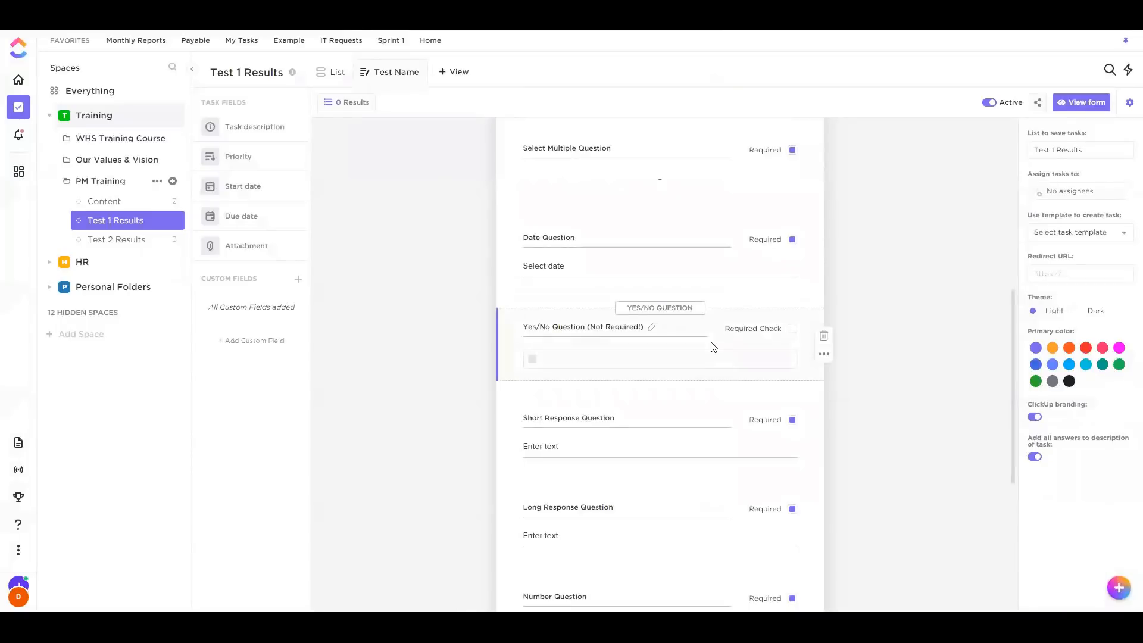
Answer the short response with just 'Text', trimming the extra letters
{"action": "scroll", "coordinate": [655, 321], "scroll_direction": "down", "scroll_amount": 2}
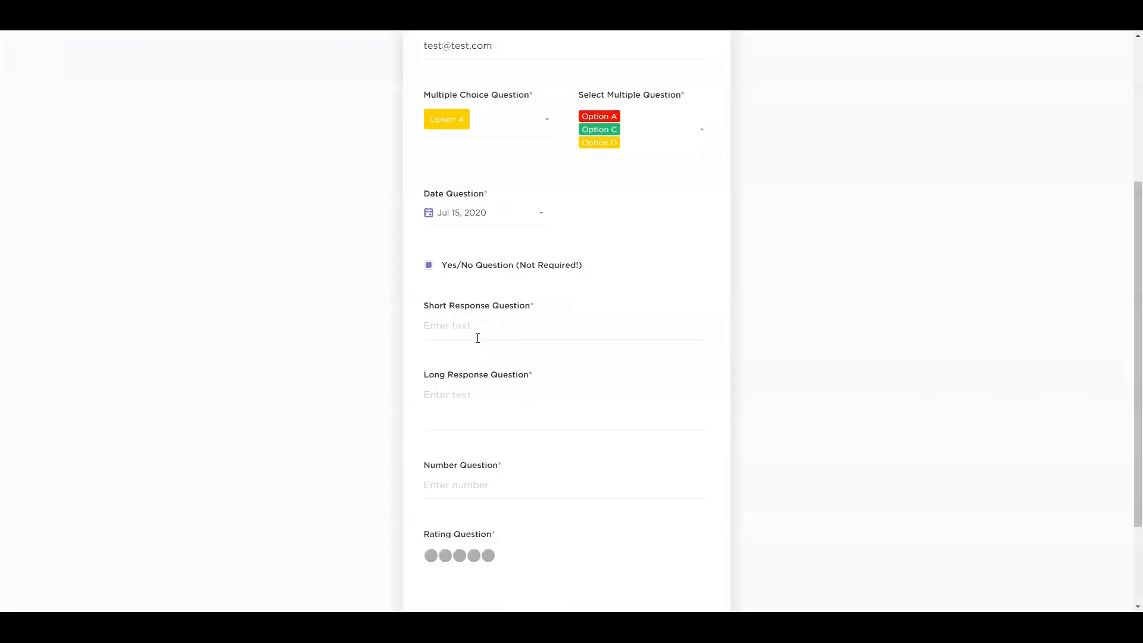
{"action": "type", "text": "T"}
{"action": "type", "text": "ext"}
{"action": "type", "text": " longgggggggggggggggggggggggggggggggggggggg"}
{"action": "type", "text": "ggggggggg"}
{"action": "type", "text": "ggggggggggggggggggggggggggggggggggggg"}
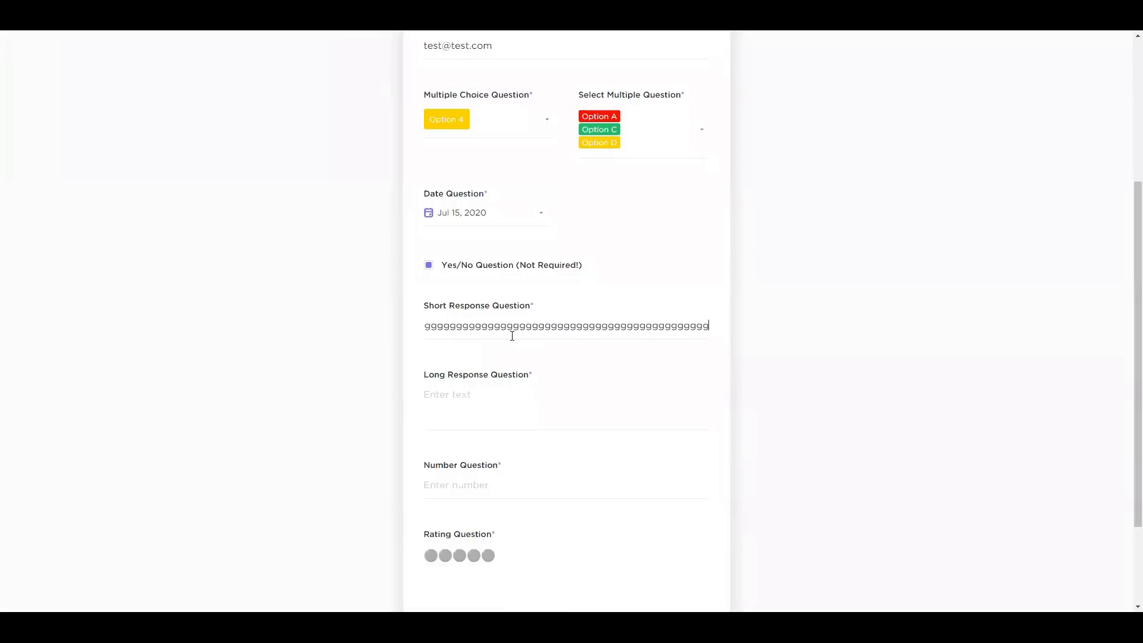
{"action": "key", "text": "ctrl+a"}
{"action": "key", "text": "shift+Right"}
{"action": "key", "text": "shift+Right"}
{"action": "key", "text": "shift+Right"}
{"action": "key", "text": "BackSpace"}
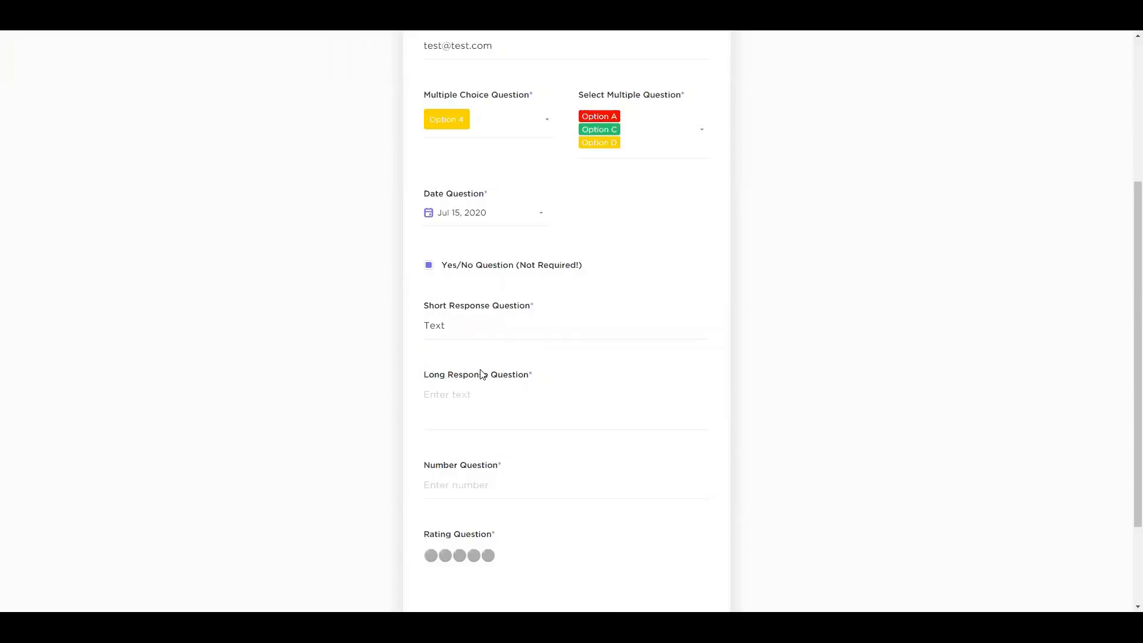
Enter the long response lines Hi, Am and To
{"action": "type", "text": "Hi"}
{"action": "key", "text": "Return"}
{"action": "type", "text": "To"}
{"action": "key", "text": "Return"}
{"action": "key", "text": "Return"}
{"action": "key", "text": "Return"}
{"action": "key", "text": "Return"}
{"action": "key", "text": "Return"}
{"action": "key", "text": "Return"}
{"action": "key", "text": "Return"}
{"action": "key", "text": "Return"}
{"action": "key", "text": "Return"}
{"action": "key", "text": "Return"}
{"action": "key", "text": "Return"}
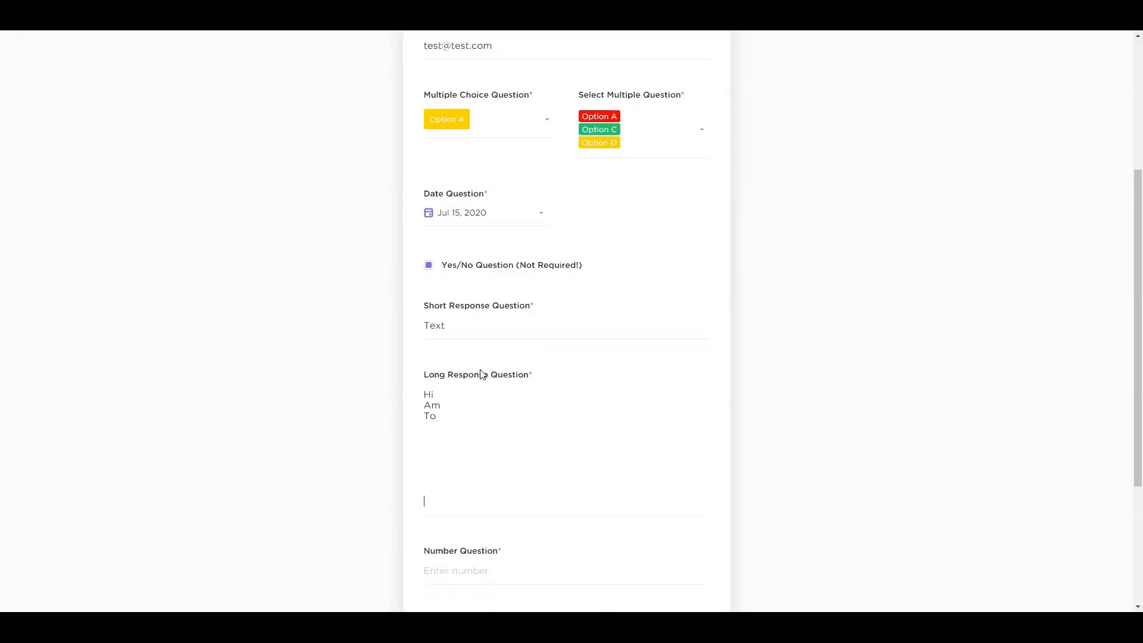
{"action": "key", "text": "Return"}
{"action": "key", "text": "Return"}
{"action": "key", "text": "Return"}
{"action": "key", "text": "Return"}
{"action": "key", "text": "Return"}
{"action": "key", "text": "Return"}
{"action": "key", "text": "Return"}
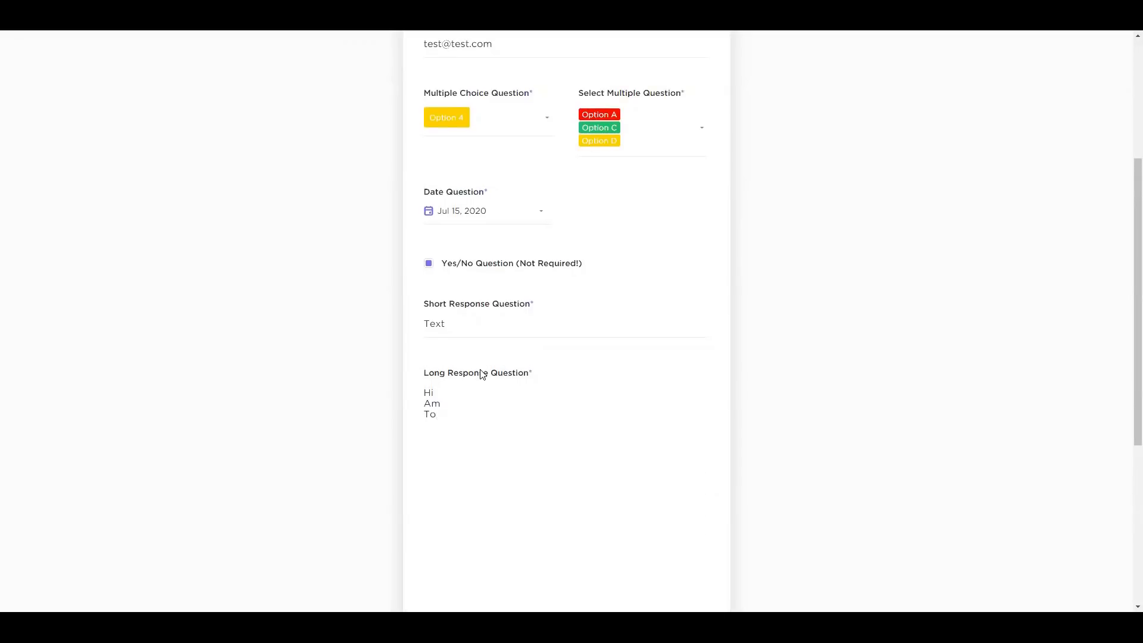
Answer the number question with 54 and give the rating three out of five
{"action": "scroll", "coordinate": [482, 374], "scroll_direction": "down", "scroll_amount": 2}
{"action": "scroll", "coordinate": [468, 351], "scroll_direction": "down", "scroll_amount": 3}
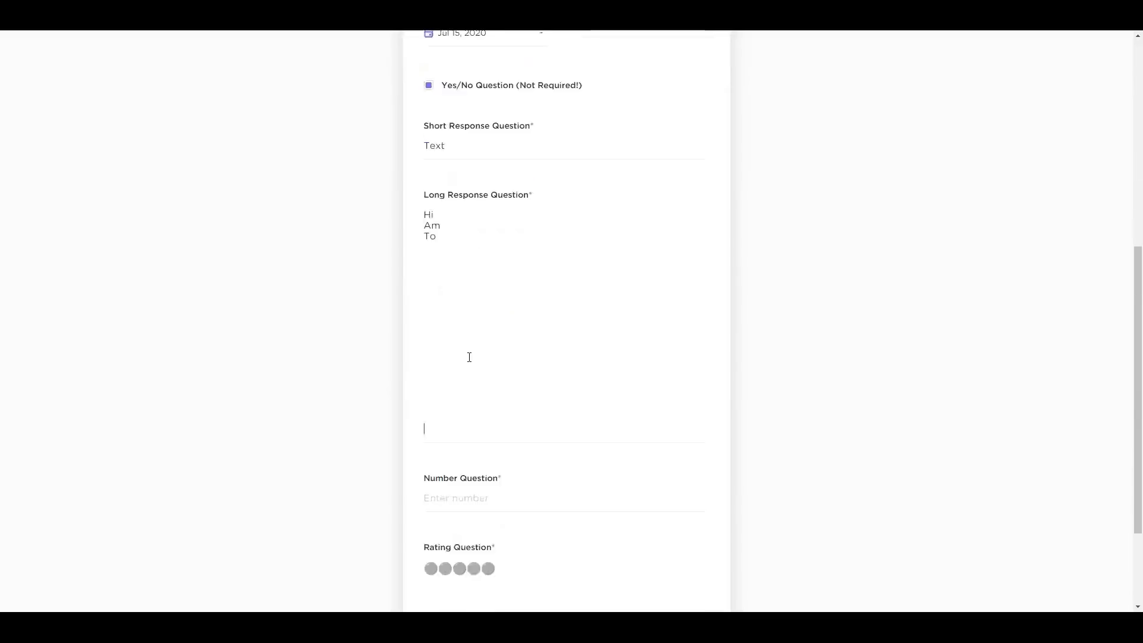
{"action": "left_click", "coordinate": [453, 387]}
{"action": "type", "text": "a"}
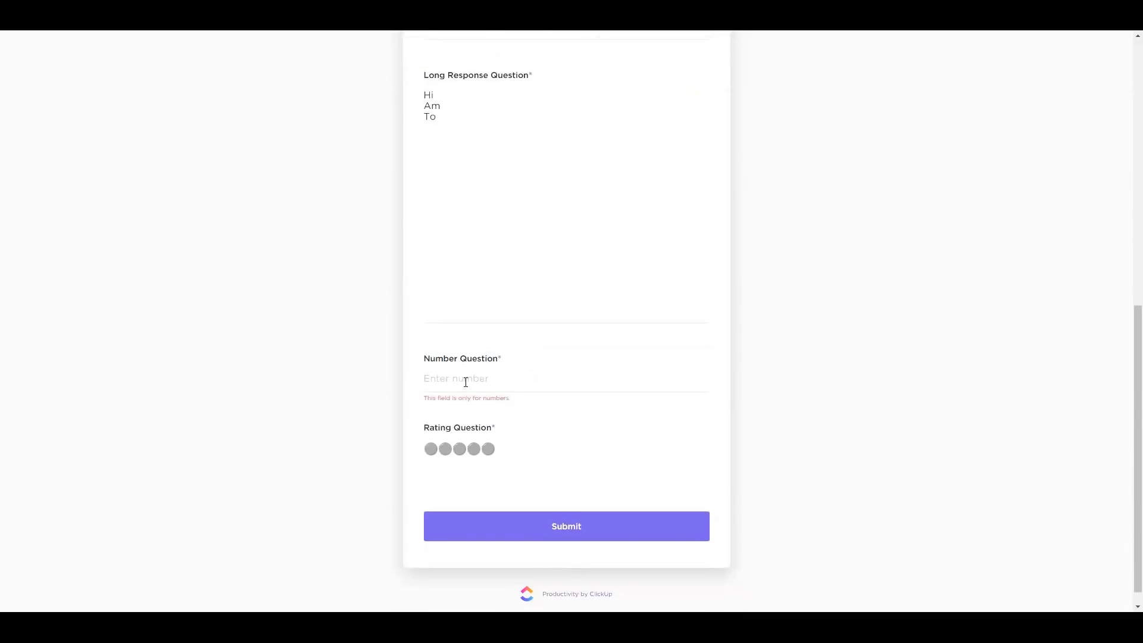
{"action": "type", "text": "54"}
{"action": "left_click", "coordinate": [458, 450]}
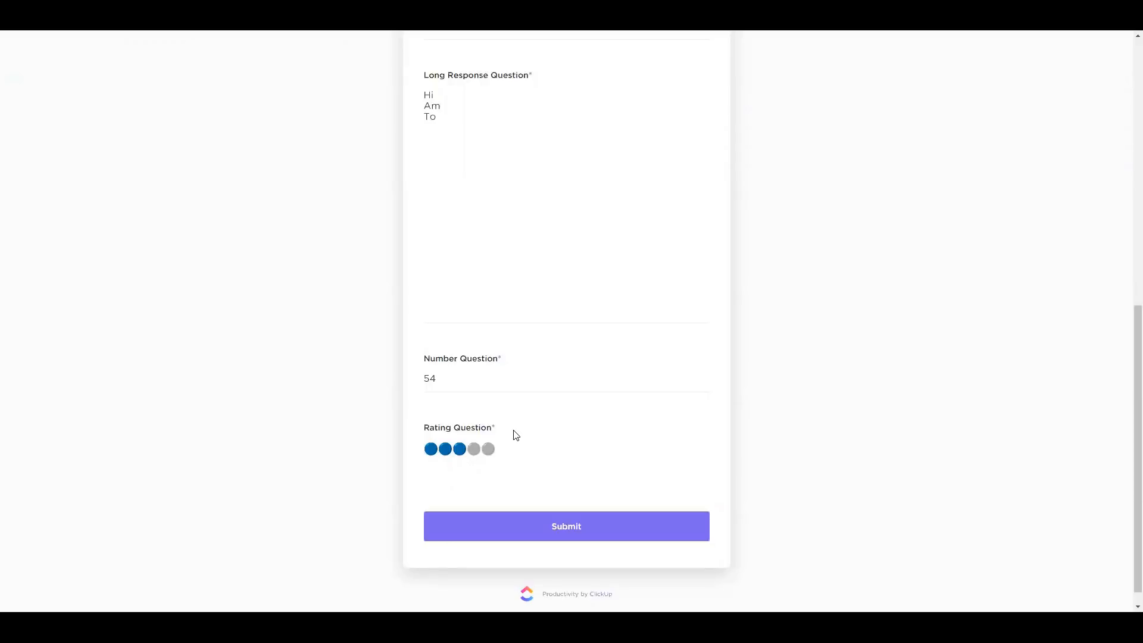
{"action": "scroll", "coordinate": [399, 411], "scroll_direction": "down", "scroll_amount": 1}
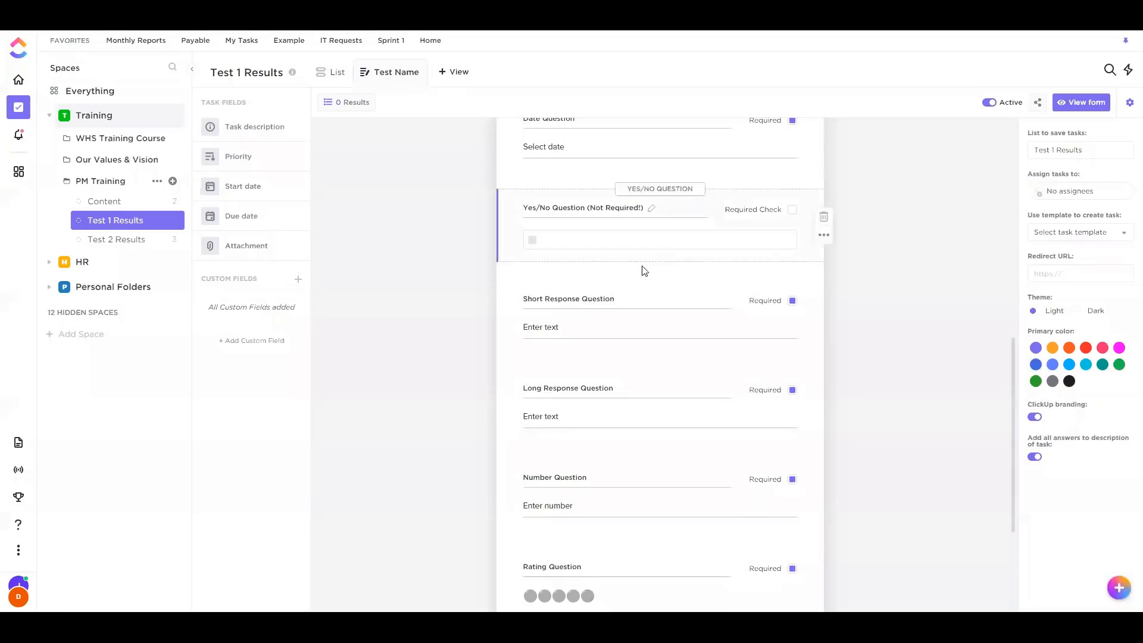
{"action": "scroll", "coordinate": [574, 273], "scroll_direction": "down", "scroll_amount": 3}
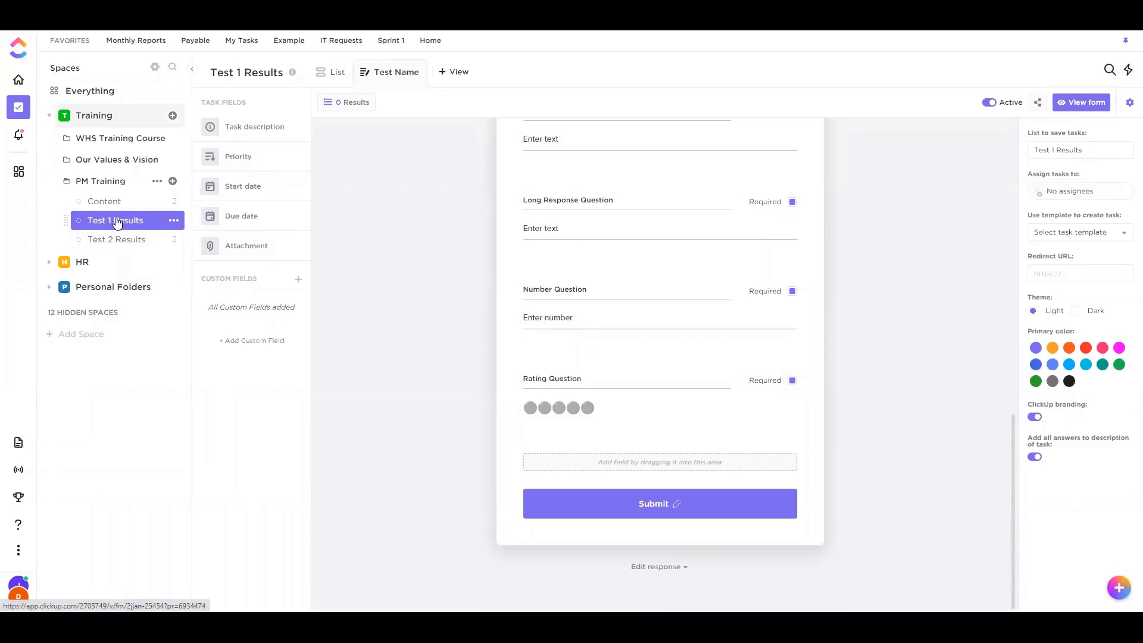
{"action": "left_click", "coordinate": [1039, 194]}
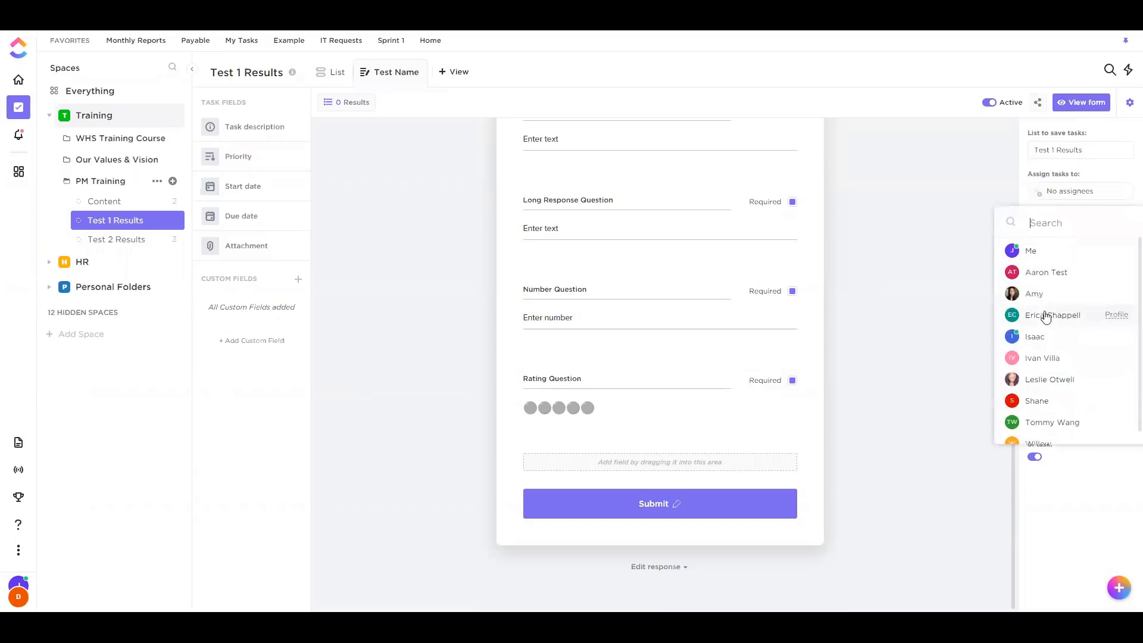
{"action": "left_click", "coordinate": [970, 300]}
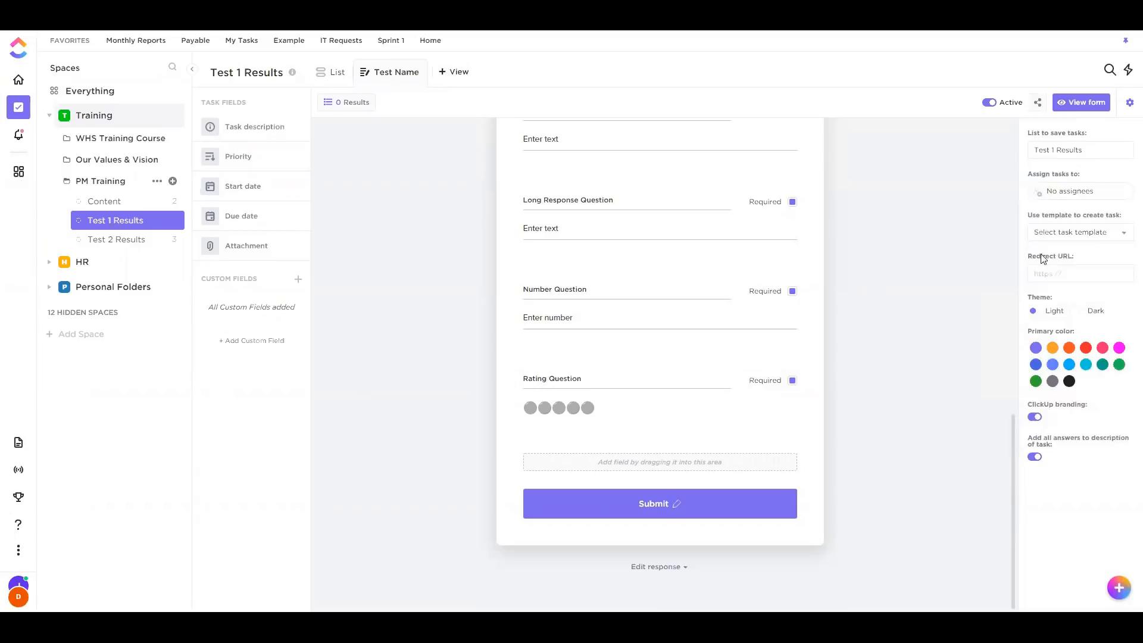
{"action": "left_click", "coordinate": [1098, 236]}
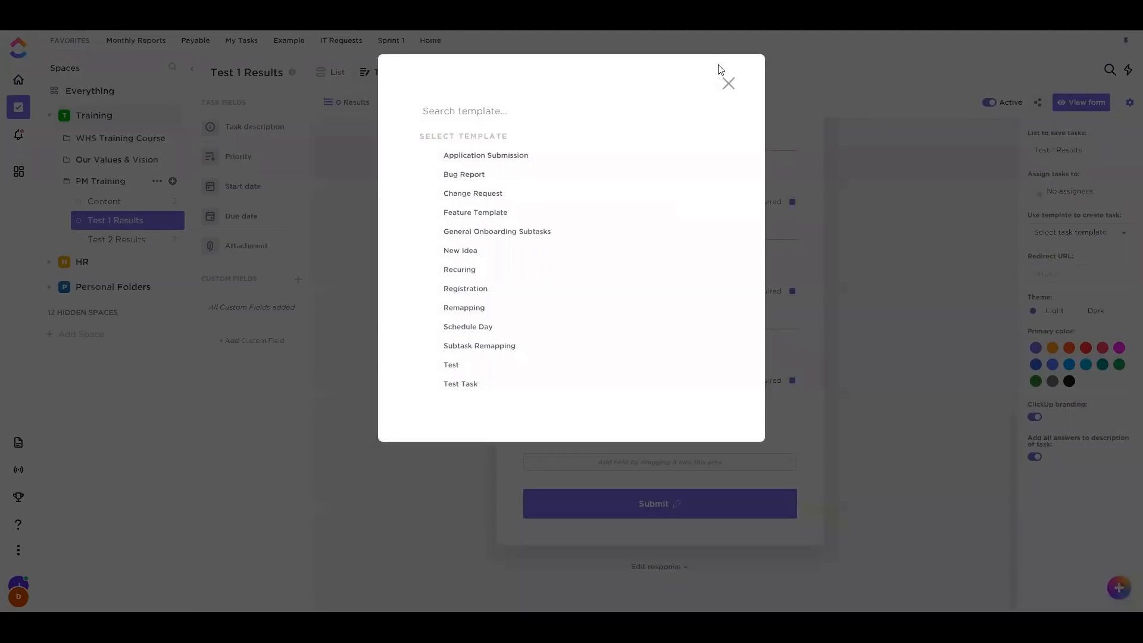
{"action": "left_click", "coordinate": [727, 83]}
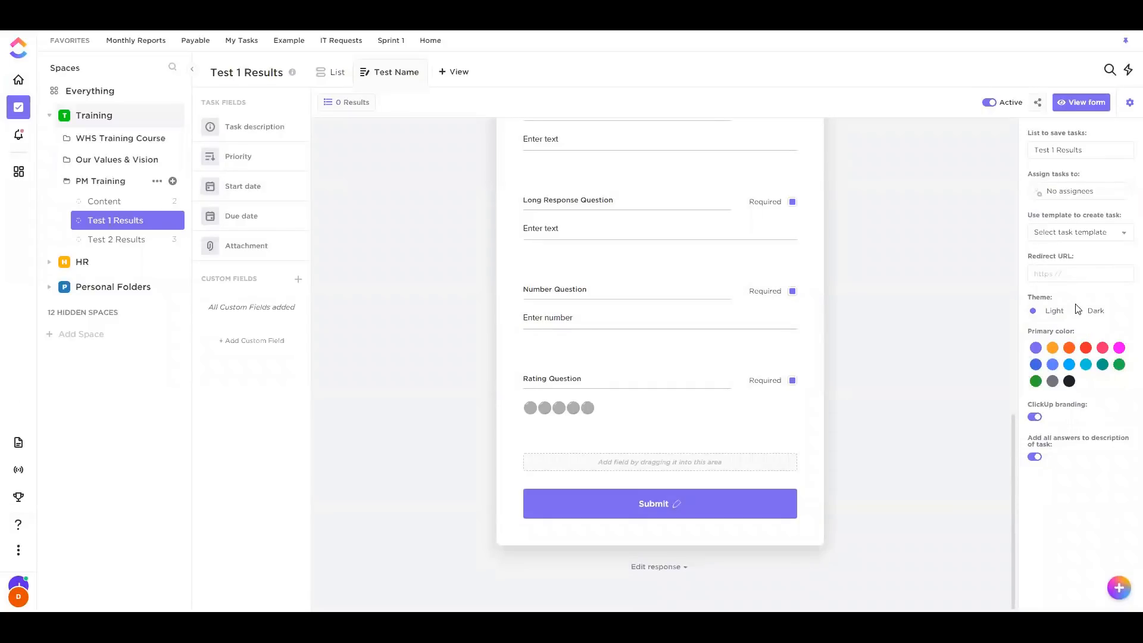
{"action": "left_click", "coordinate": [1050, 313]}
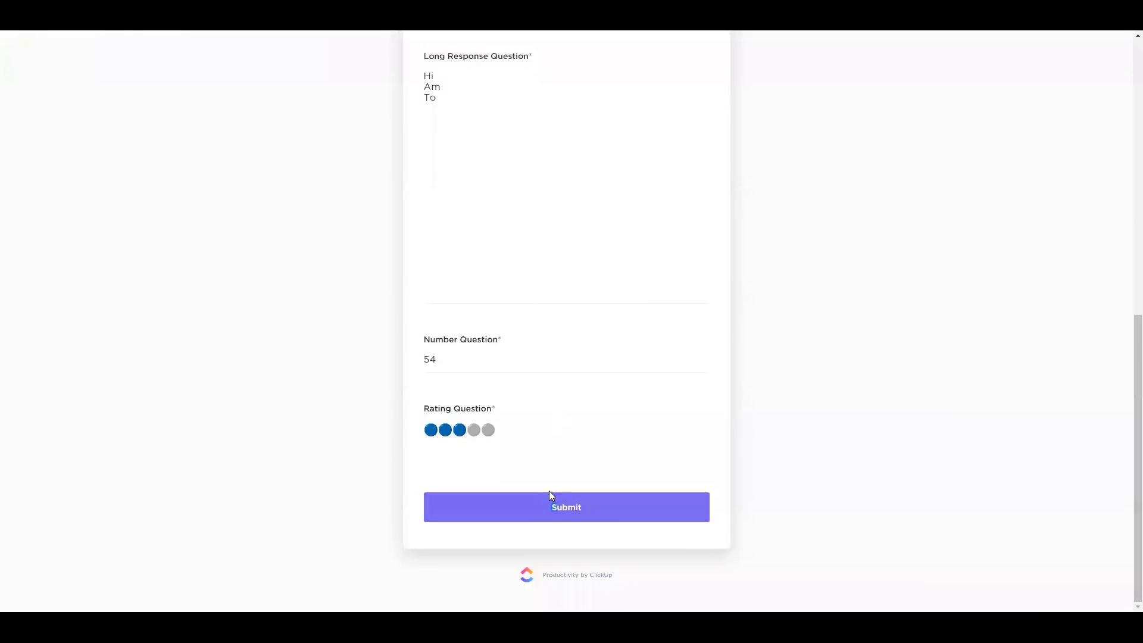
Submit the form and open the new response task in the List view
{"action": "left_click", "coordinate": [549, 491]}
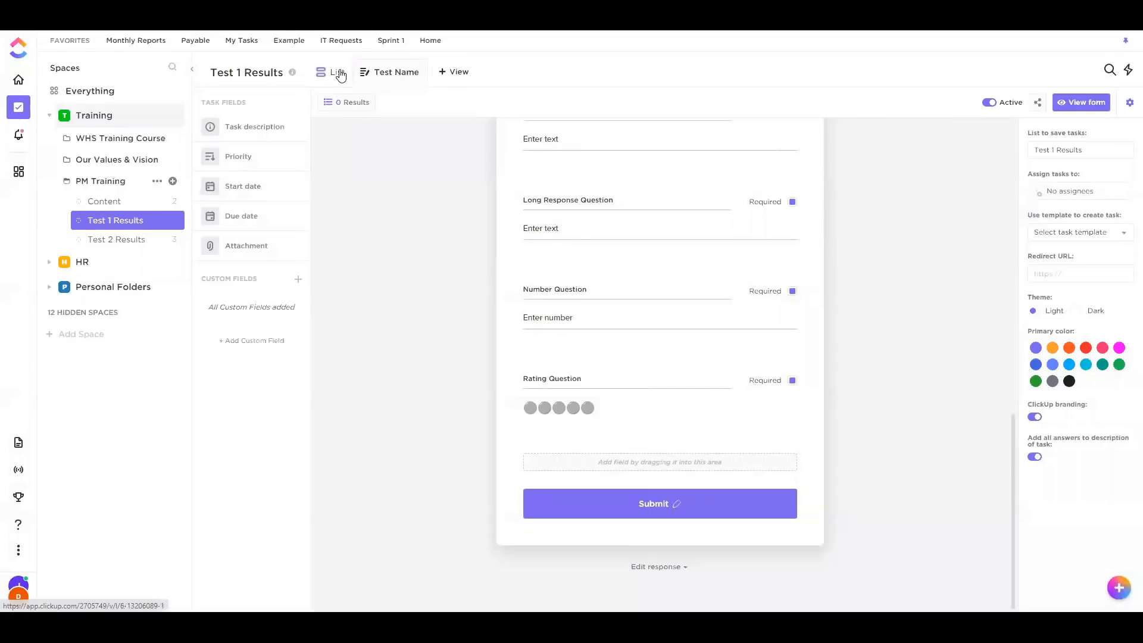
{"action": "left_click", "coordinate": [336, 74]}
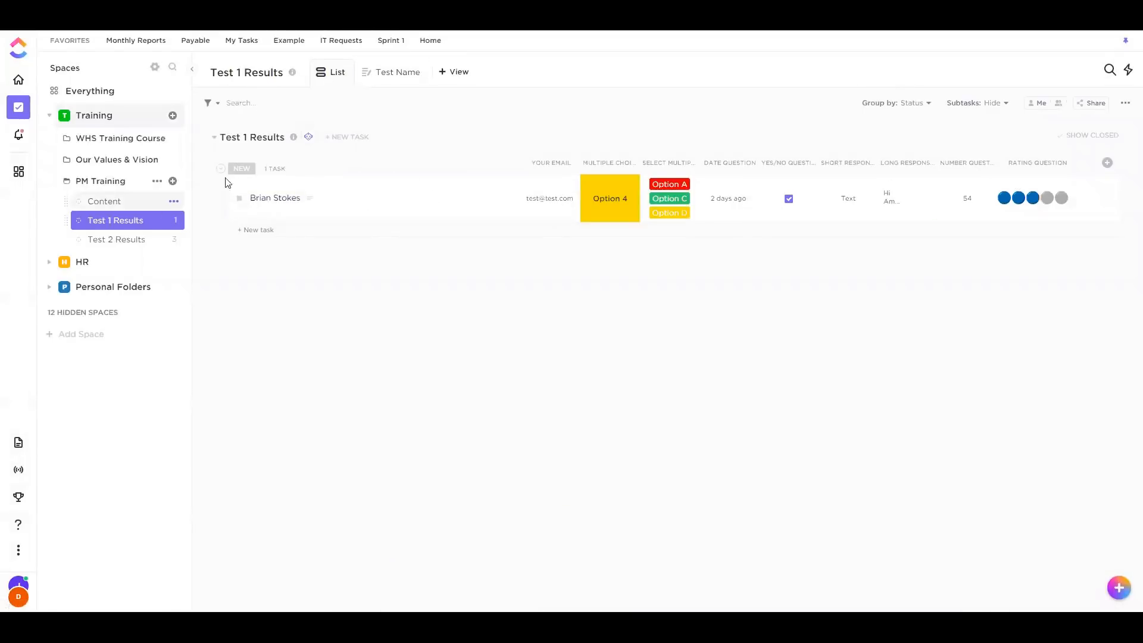
{"action": "left_click", "coordinate": [390, 208]}
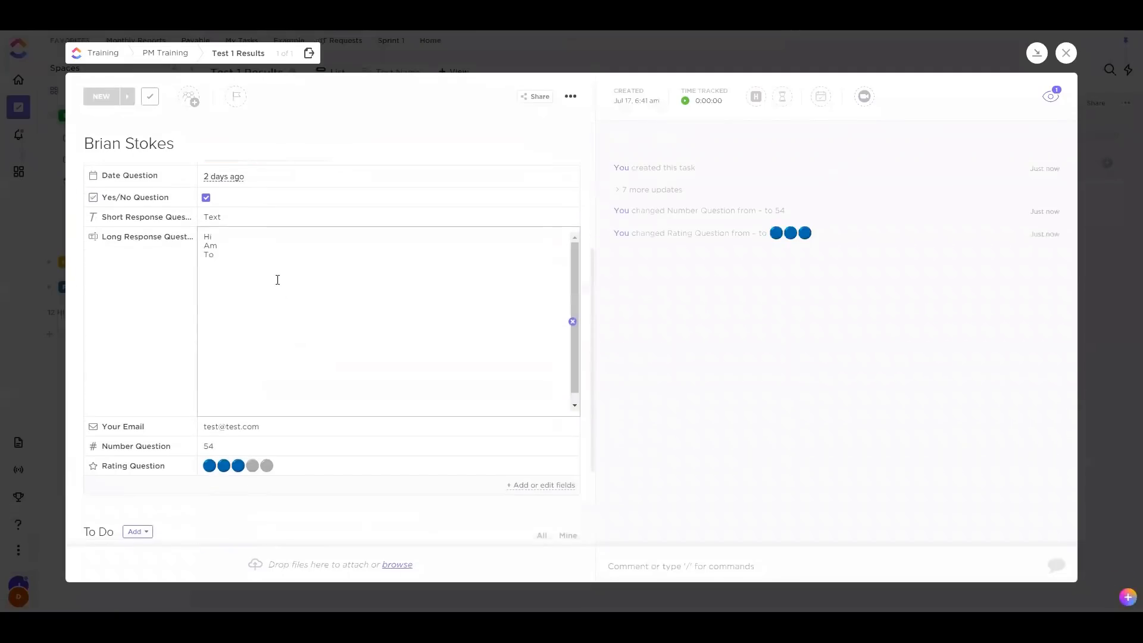
{"action": "scroll", "coordinate": [270, 300], "scroll_direction": "up", "scroll_amount": 1}
{"action": "scroll", "coordinate": [270, 376], "scroll_direction": "down", "scroll_amount": 2}
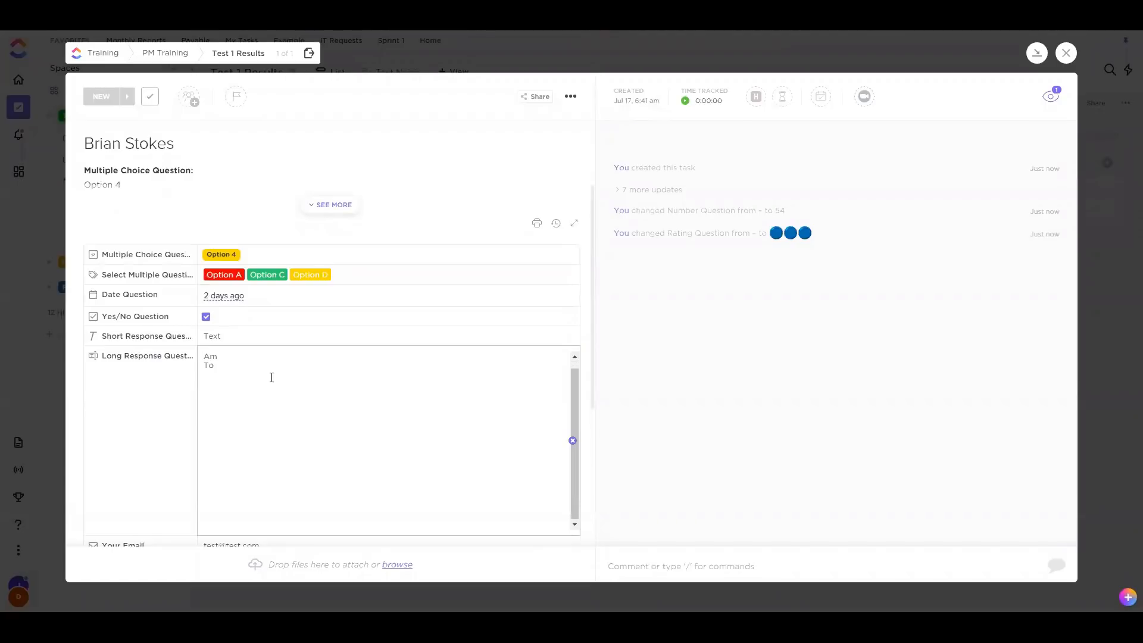
{"action": "scroll", "coordinate": [281, 470], "scroll_direction": "down", "scroll_amount": 3}
{"action": "scroll", "coordinate": [271, 358], "scroll_direction": "up", "scroll_amount": 5}
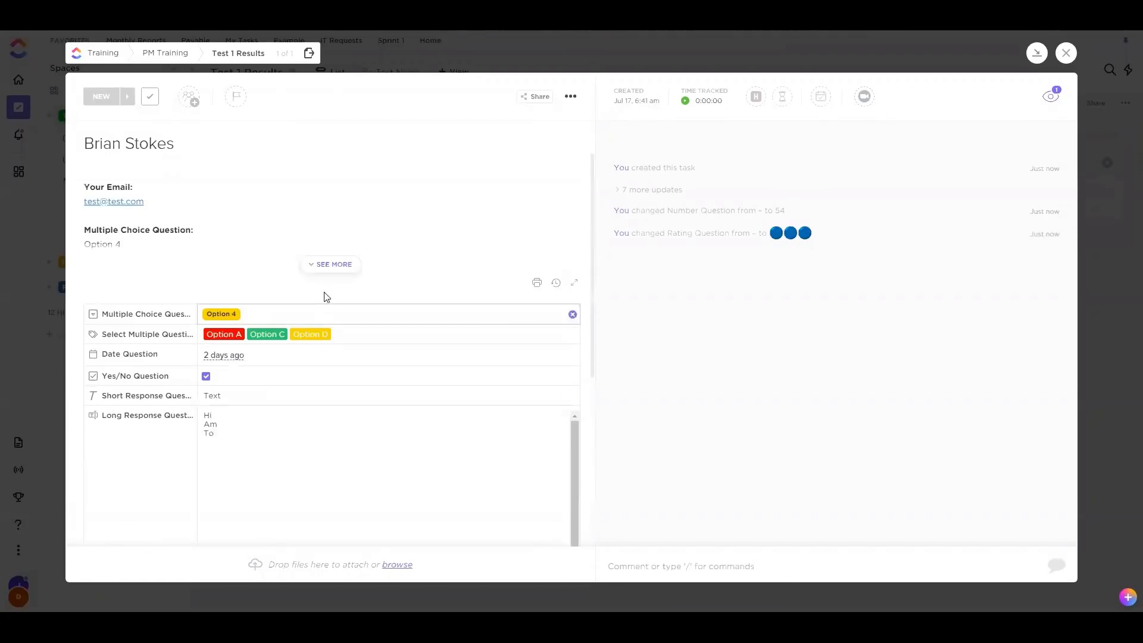
Expand the response's full description to review its answers, then close it
{"action": "left_click", "coordinate": [337, 264]}
{"action": "scroll", "coordinate": [270, 260], "scroll_direction": "down", "scroll_amount": 3}
{"action": "scroll", "coordinate": [187, 327], "scroll_direction": "up", "scroll_amount": 3}
{"action": "scroll", "coordinate": [197, 330], "scroll_direction": "down", "scroll_amount": 5}
{"action": "scroll", "coordinate": [245, 327], "scroll_direction": "down", "scroll_amount": 4}
{"action": "scroll", "coordinate": [271, 274], "scroll_direction": "up", "scroll_amount": 4}
{"action": "scroll", "coordinate": [269, 281], "scroll_direction": "up", "scroll_amount": 3}
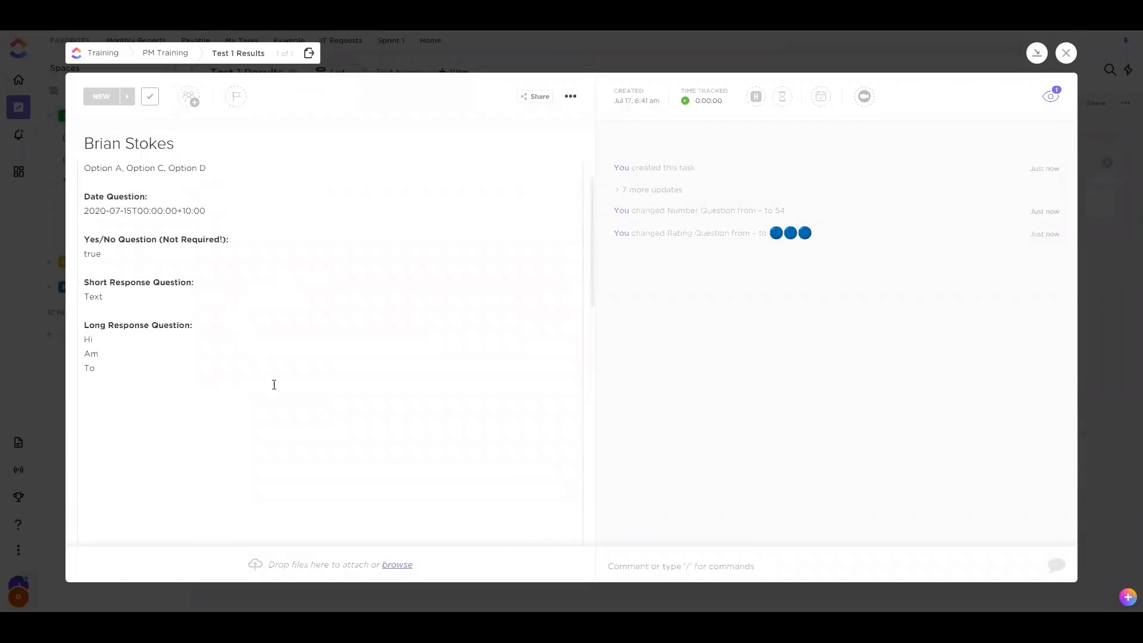
{"action": "scroll", "coordinate": [274, 384], "scroll_direction": "up", "scroll_amount": 3}
{"action": "scroll", "coordinate": [390, 333], "scroll_direction": "down", "scroll_amount": 10}
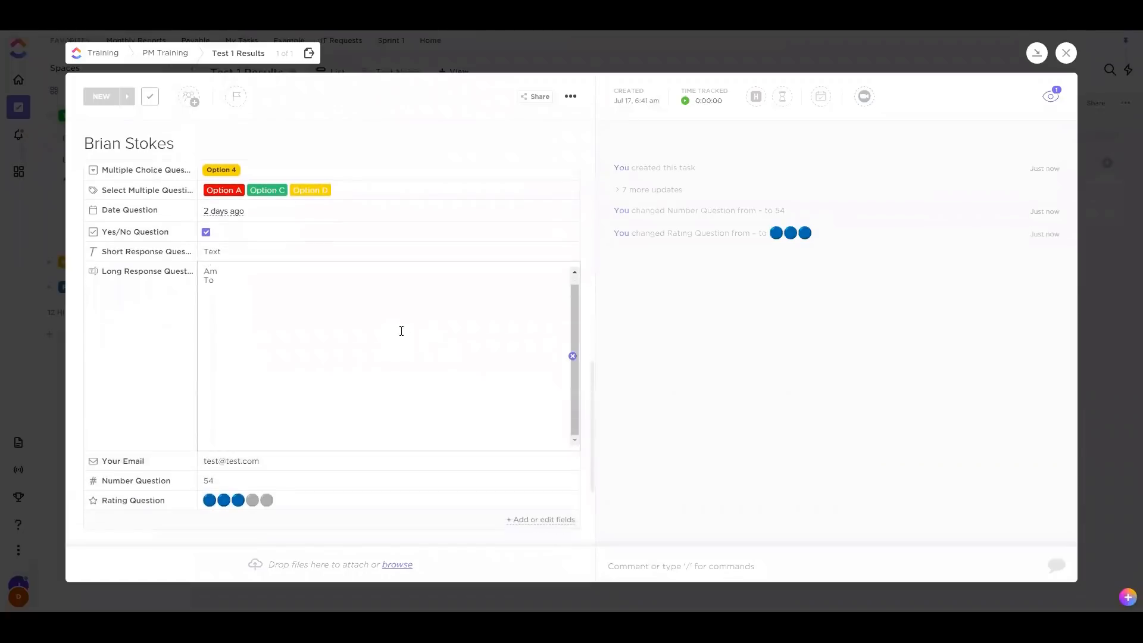
{"action": "left_click", "coordinate": [1066, 52]}
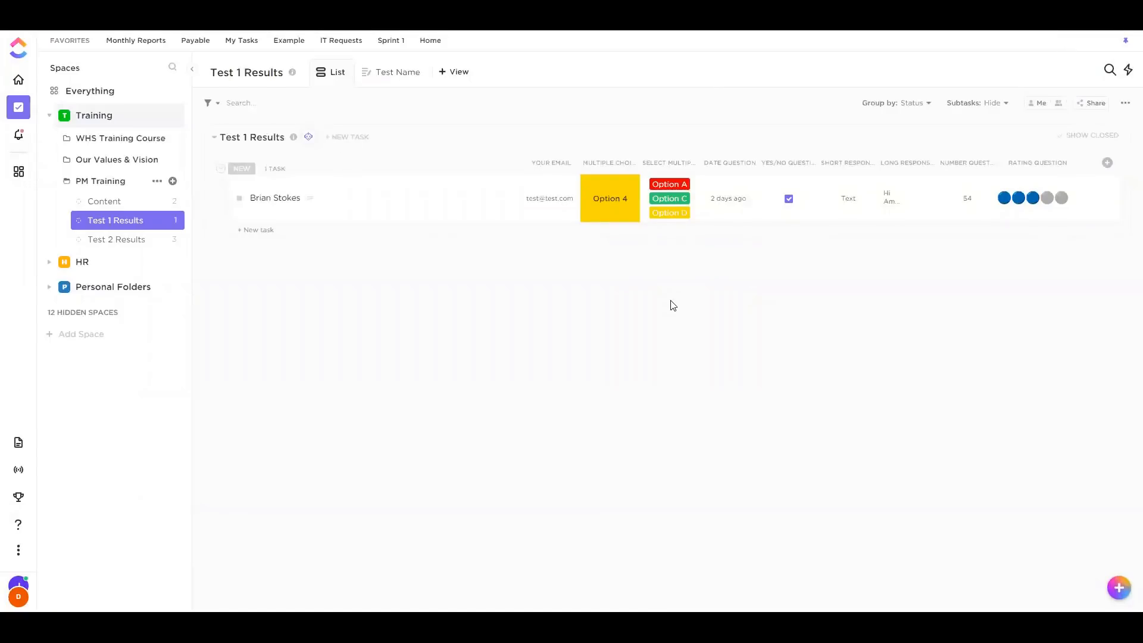
Add a 'Correct Answers' task to the Test 1 Results list
{"action": "left_click", "coordinate": [266, 232]}
{"action": "type", "text": "Correct Answers"}
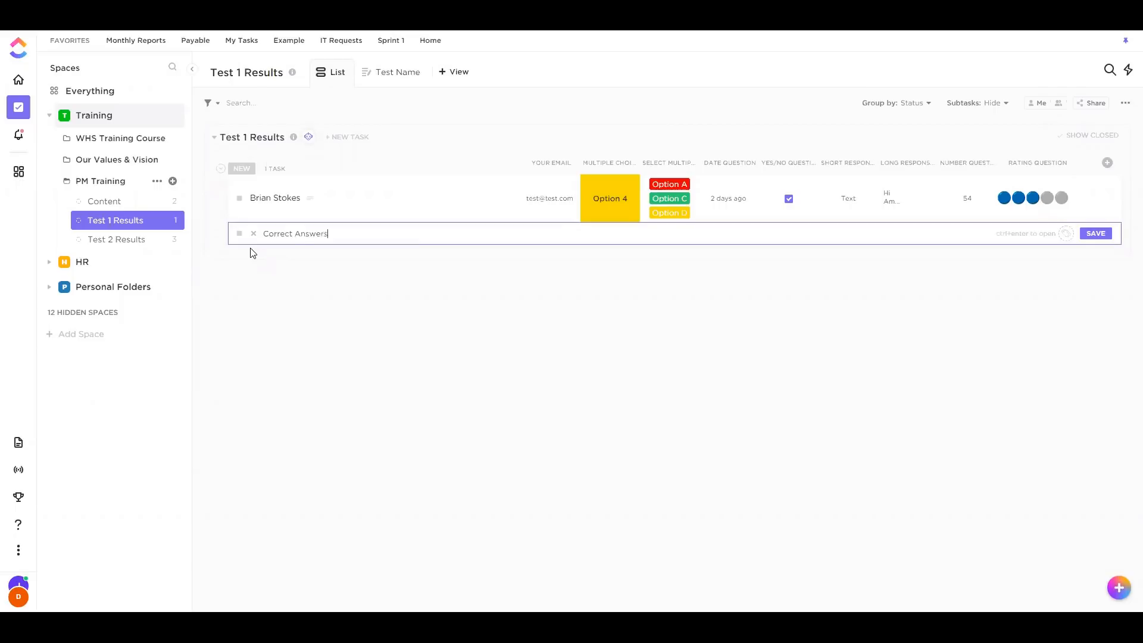
{"action": "key", "text": "Return"}
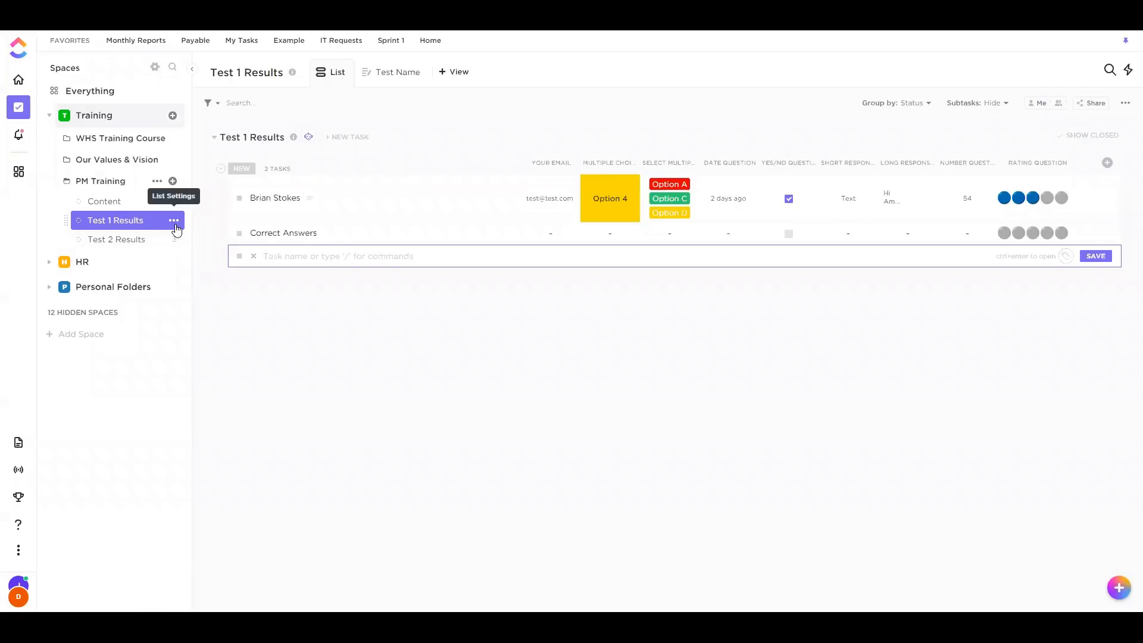
Make both the Test 1 Results and Test 2 Results lists private via Sharing & Permissions
{"action": "left_click", "coordinate": [175, 231]}
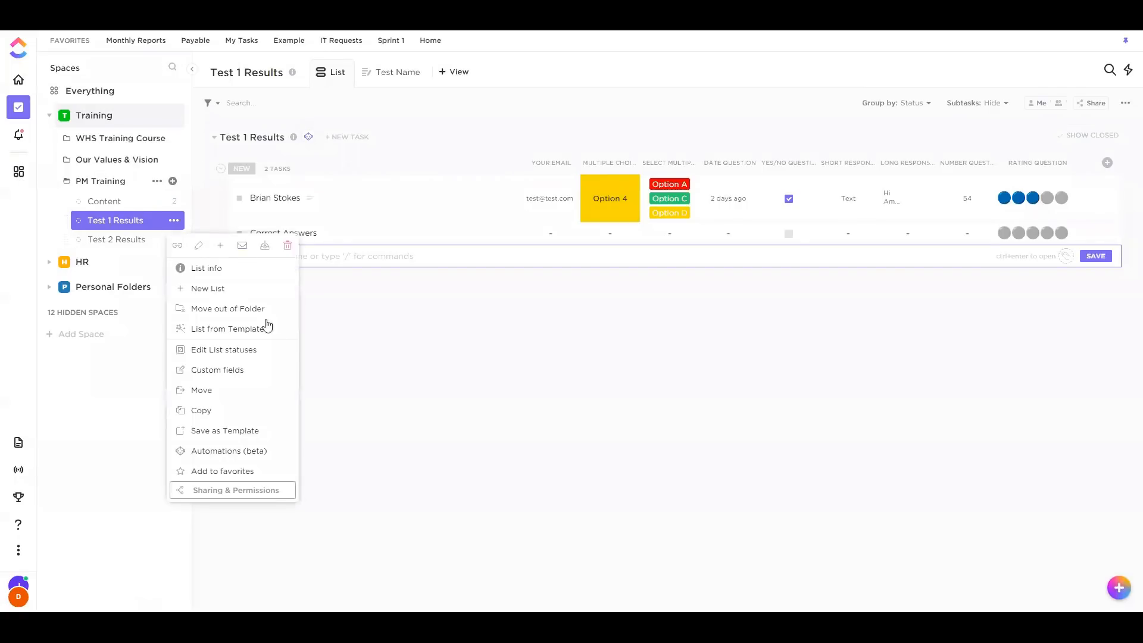
{"action": "left_click", "coordinate": [237, 487]}
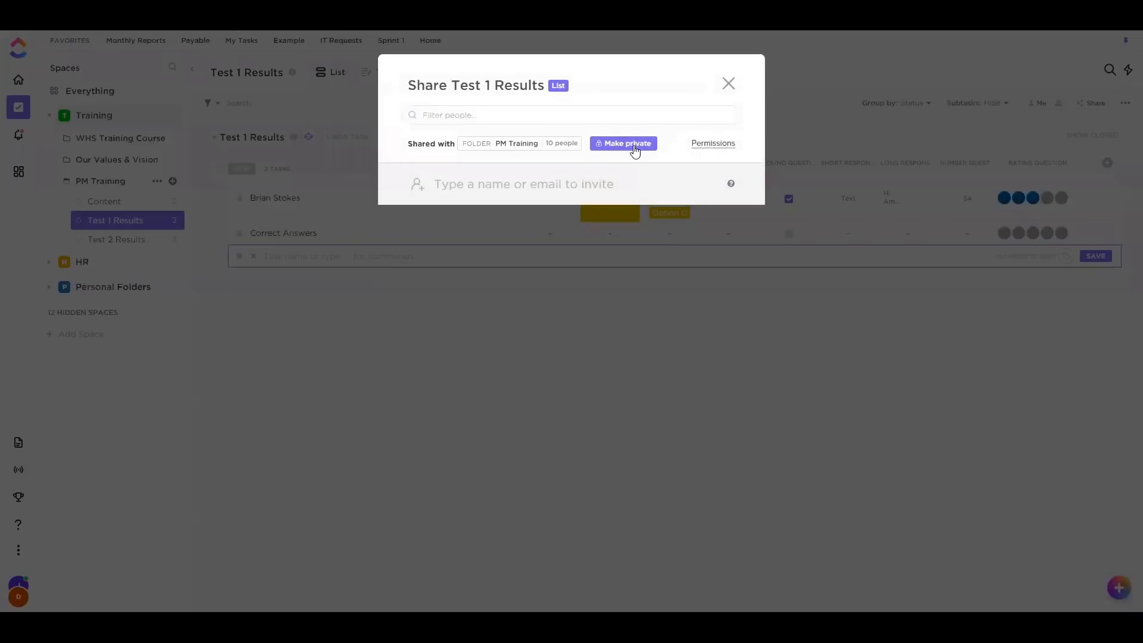
{"action": "left_click", "coordinate": [634, 146]}
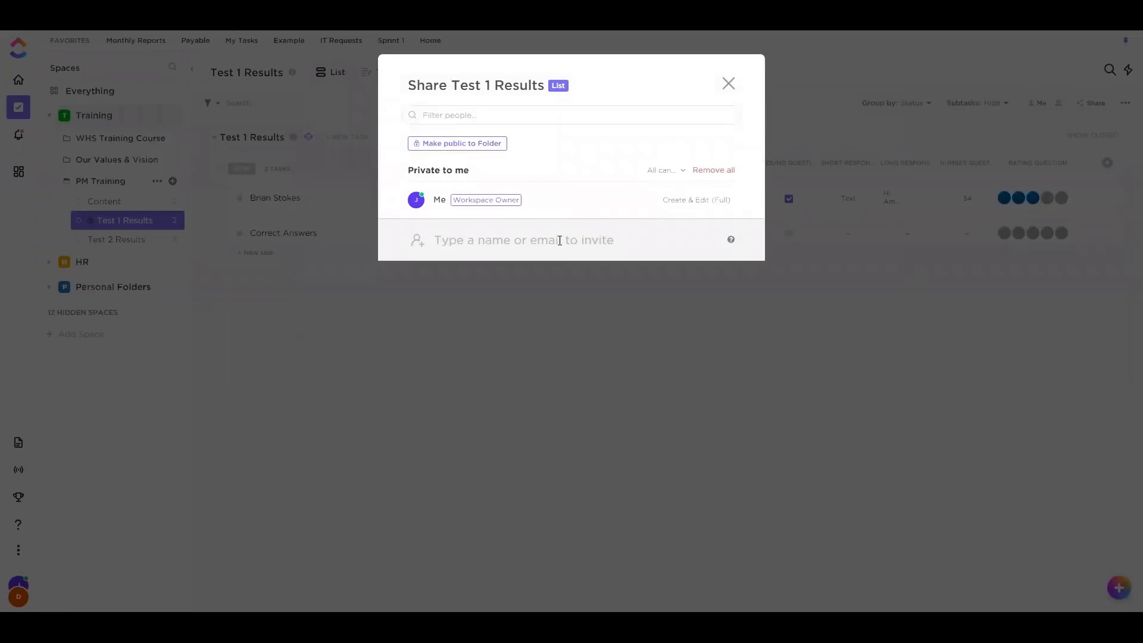
{"action": "key", "text": "Escape"}
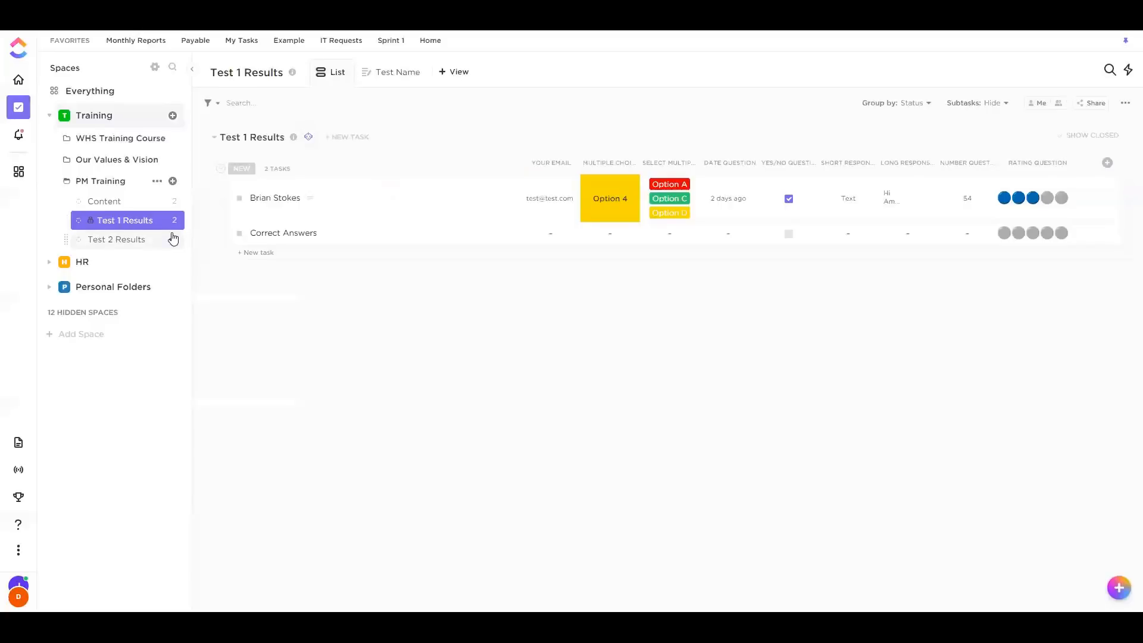
{"action": "left_click", "coordinate": [173, 239]}
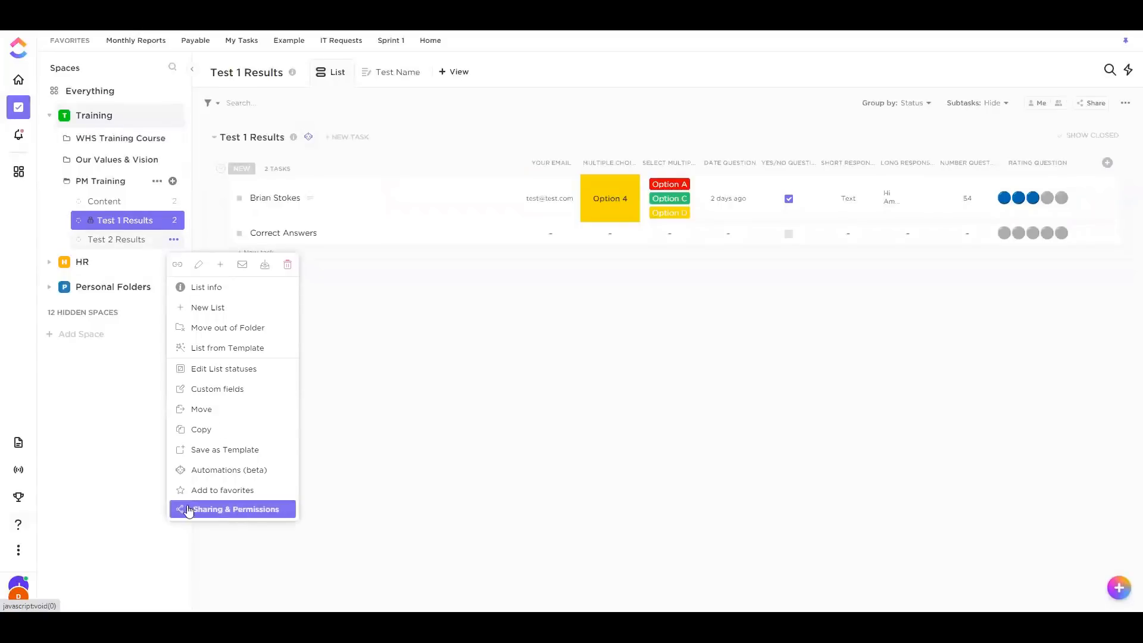
{"action": "left_click", "coordinate": [210, 510]}
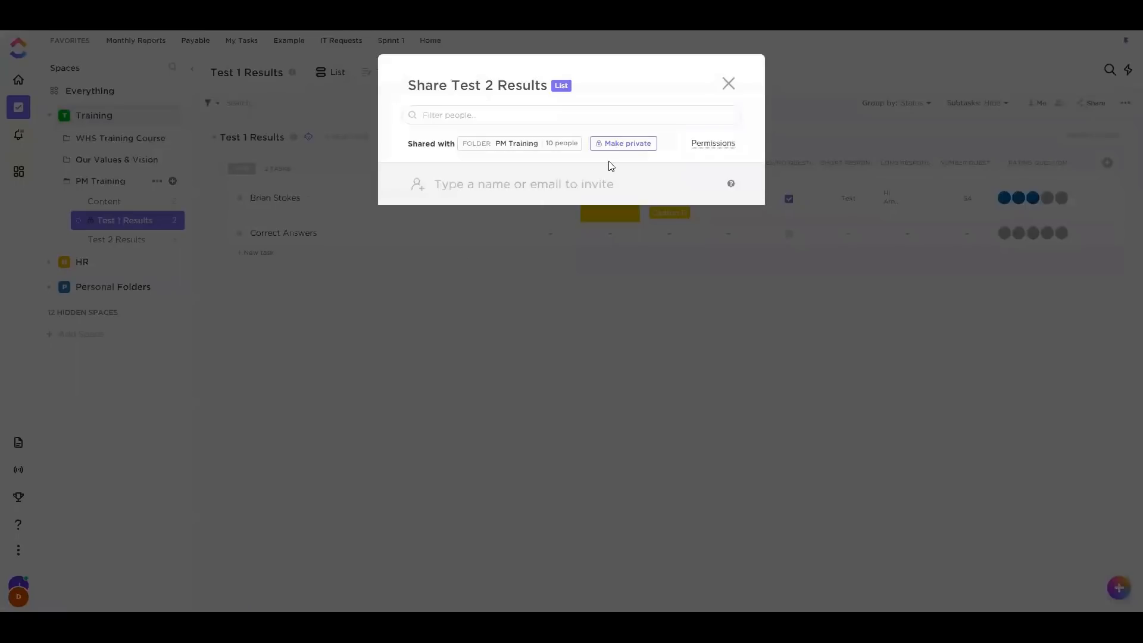
{"action": "left_click", "coordinate": [622, 143]}
{"action": "left_click", "coordinate": [729, 83]}
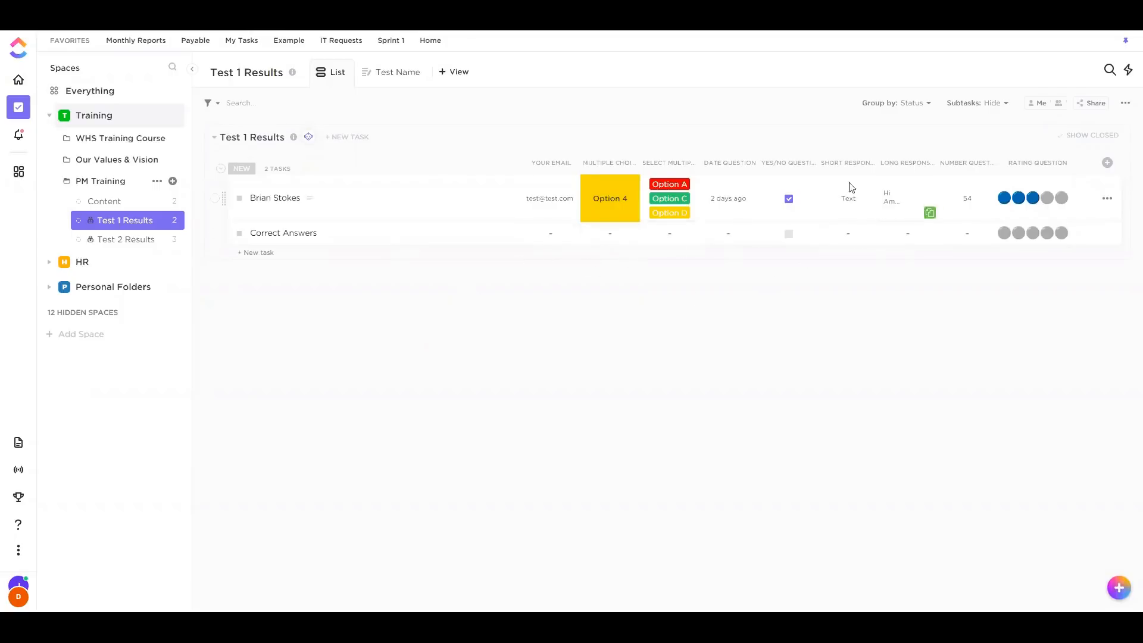
{"action": "left_click", "coordinate": [1107, 164]}
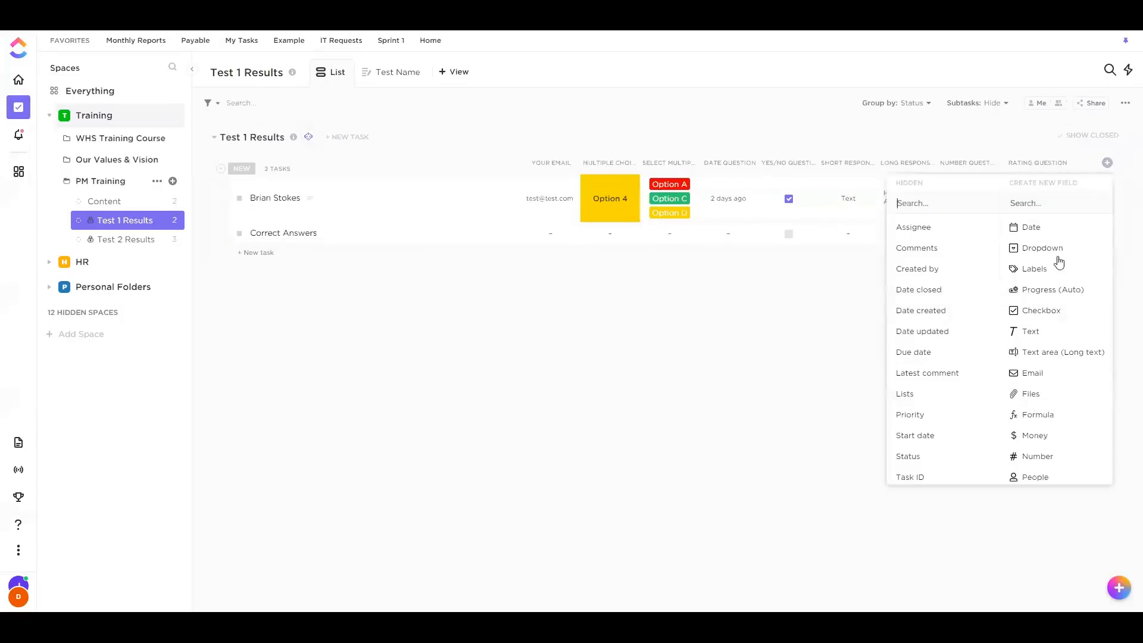
{"action": "left_click", "coordinate": [837, 310]}
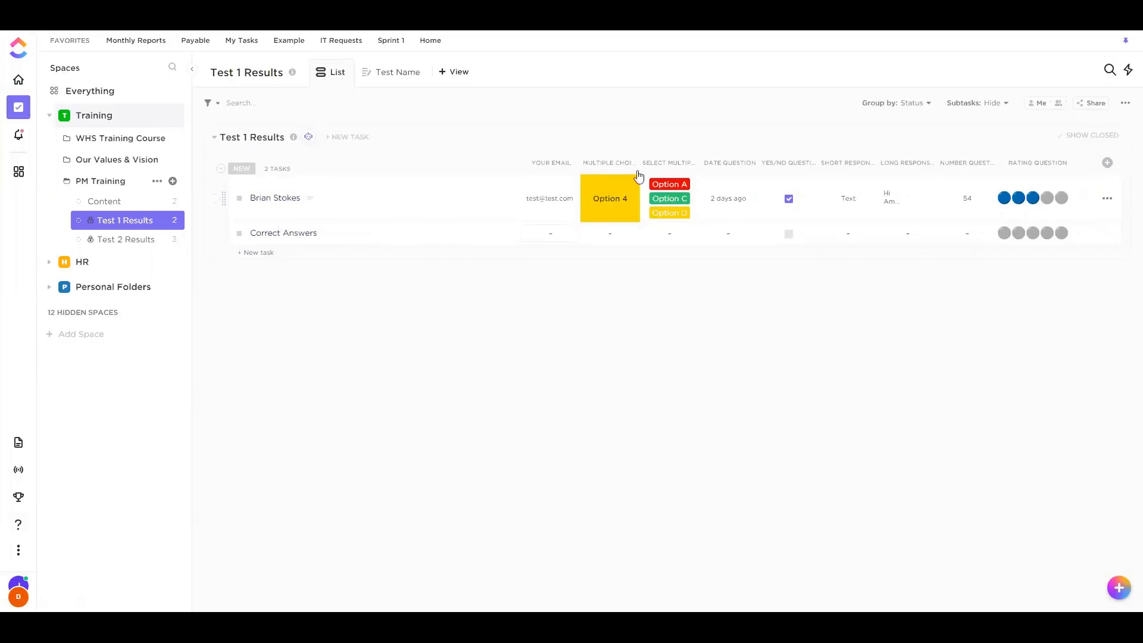
{"action": "left_click", "coordinate": [309, 137]}
Start a custom automation triggered on Task created, requiring Multiple Choice Question = Option 1
{"action": "left_click", "coordinate": [344, 192]}
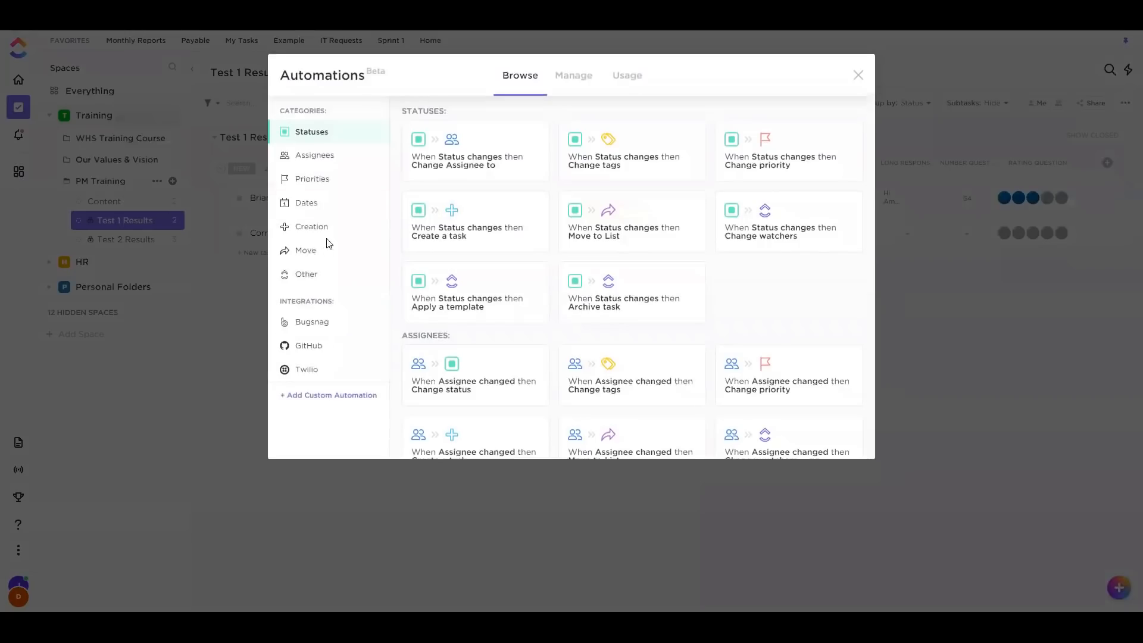
{"action": "left_click", "coordinate": [385, 217]}
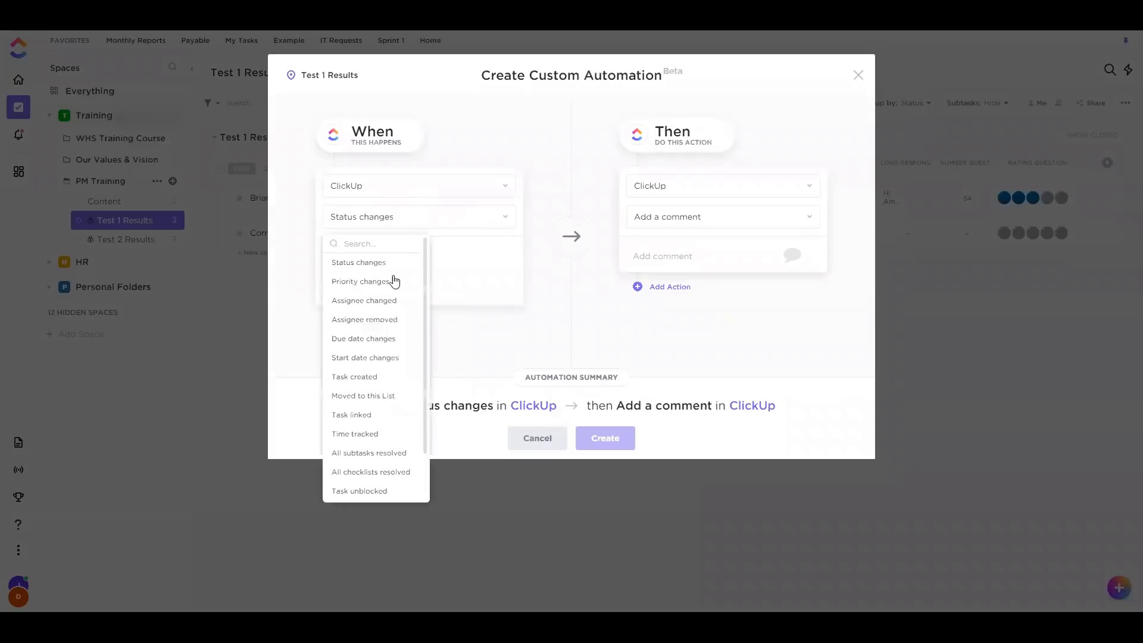
{"action": "left_click", "coordinate": [374, 377]}
{"action": "left_click", "coordinate": [383, 256]}
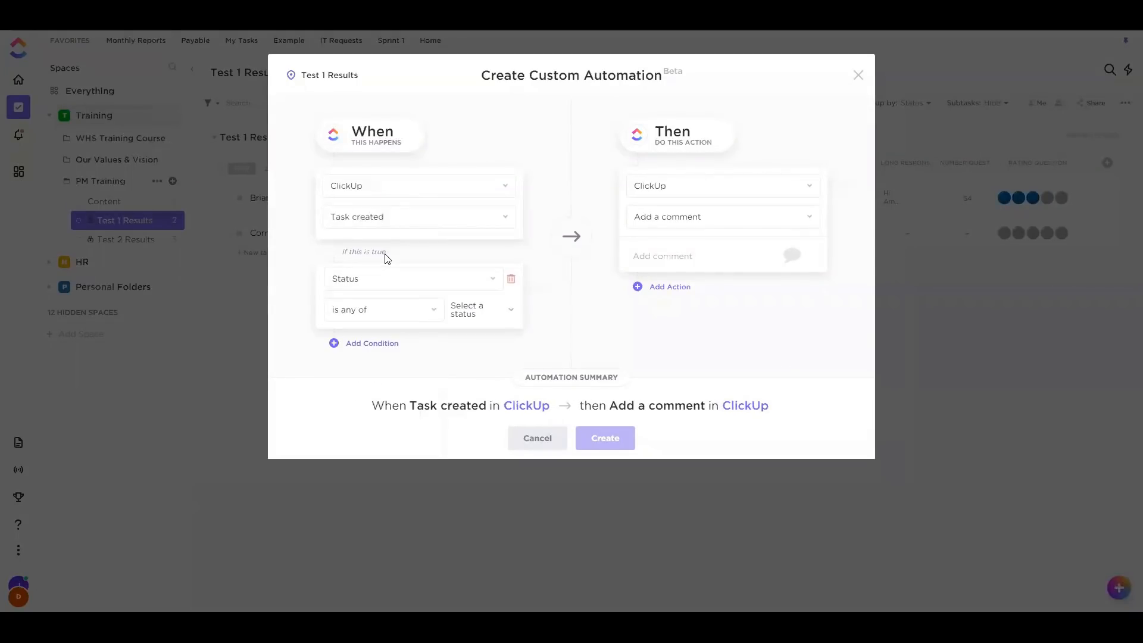
{"action": "left_click", "coordinate": [396, 290]}
{"action": "scroll", "coordinate": [395, 387], "scroll_direction": "down", "scroll_amount": 2}
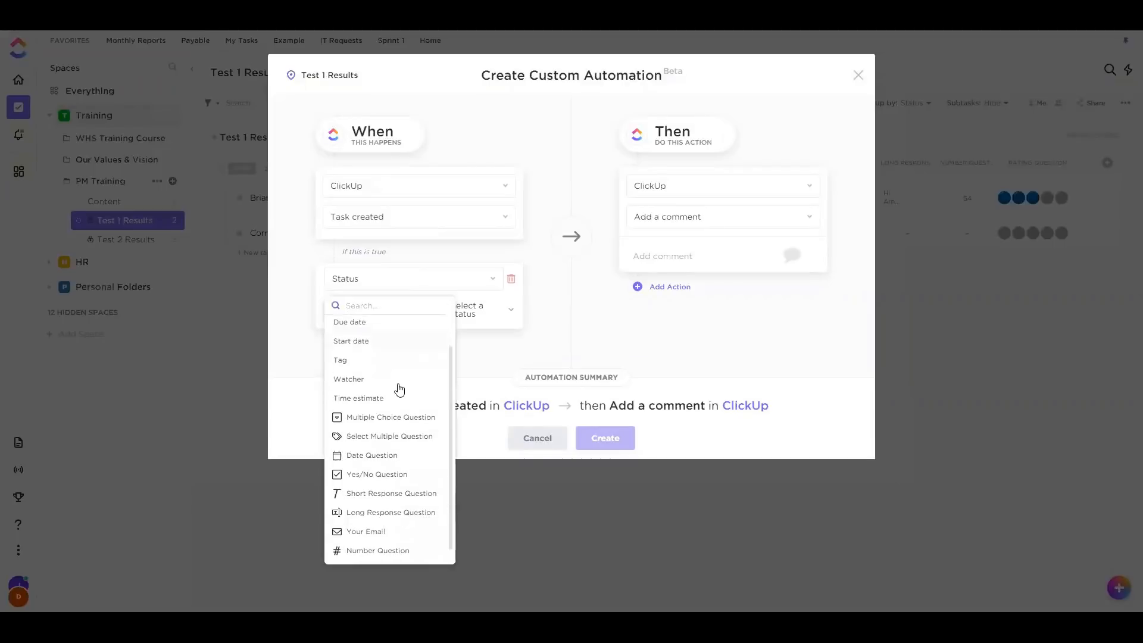
{"action": "left_click", "coordinate": [379, 416]}
{"action": "left_click", "coordinate": [462, 314]}
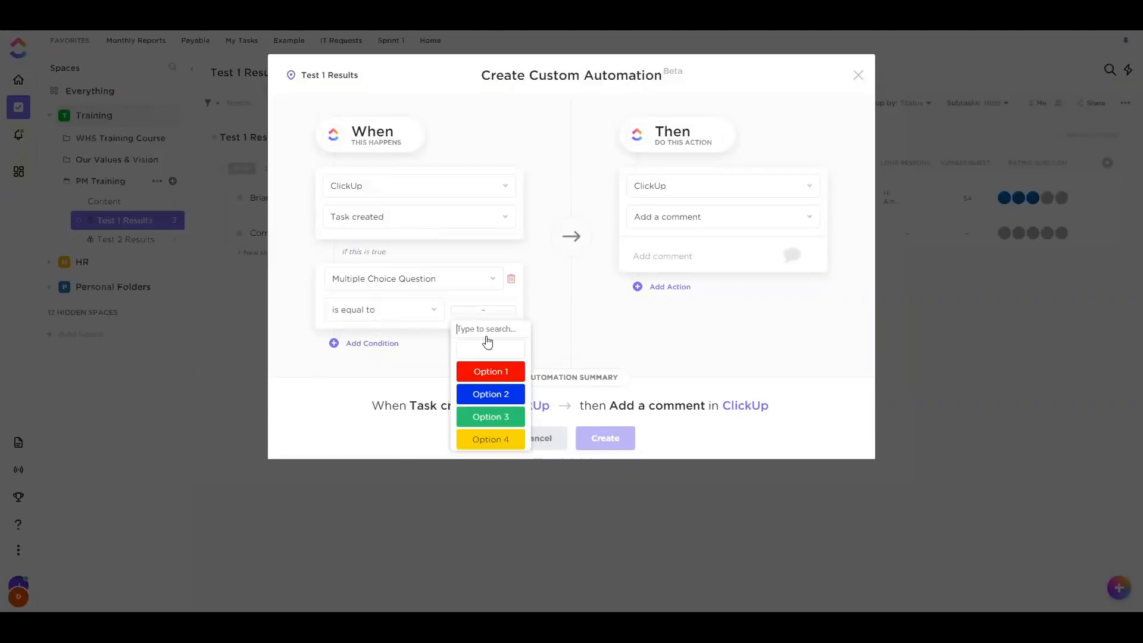
{"action": "left_click", "coordinate": [500, 370]}
Add a condition requiring all of Option A and Option C on Select Multiple Question
{"action": "left_click", "coordinate": [372, 344]}
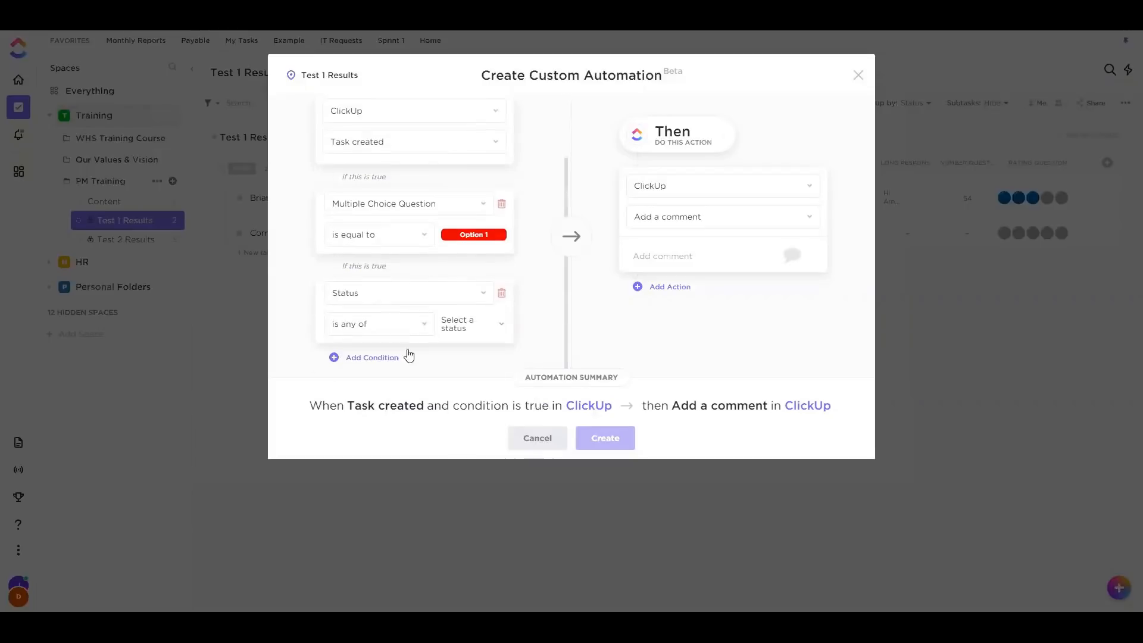
{"action": "left_click", "coordinate": [408, 290]}
{"action": "scroll", "coordinate": [371, 421], "scroll_direction": "down", "scroll_amount": 2}
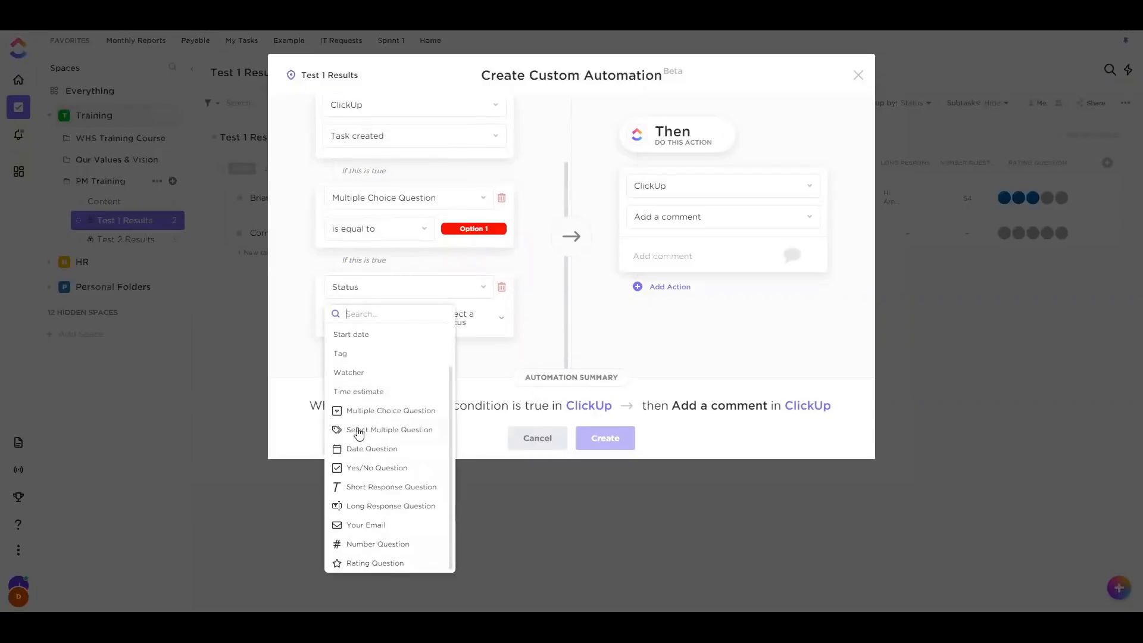
{"action": "left_click", "coordinate": [357, 430]}
{"action": "left_click", "coordinate": [497, 318]}
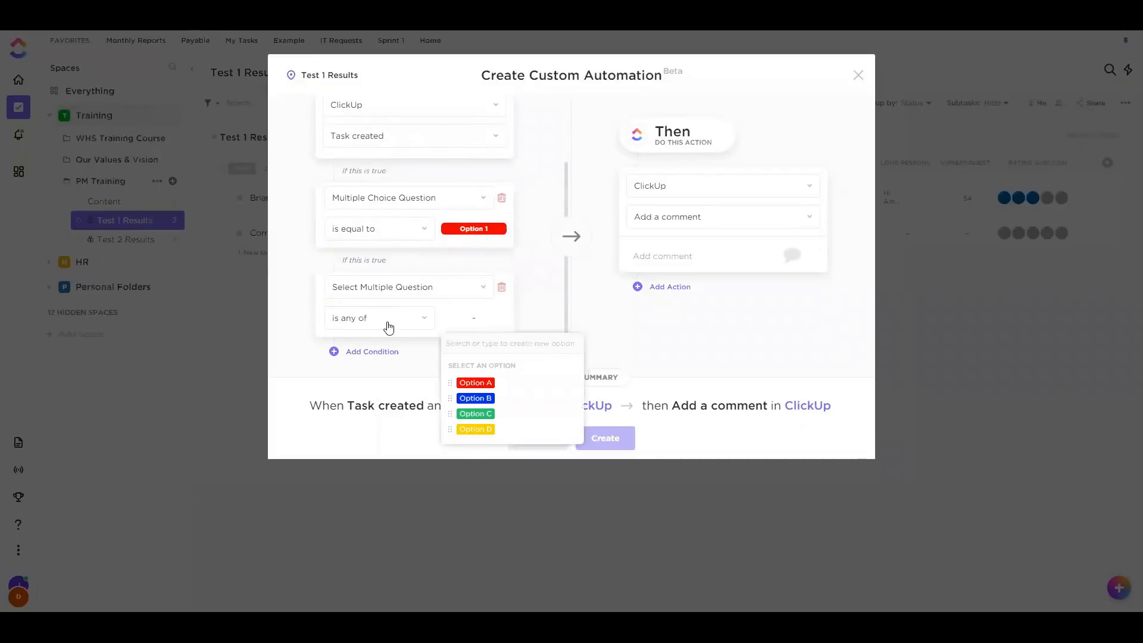
{"action": "left_click", "coordinate": [386, 325]}
{"action": "left_click", "coordinate": [384, 379]}
{"action": "left_click", "coordinate": [483, 327]}
{"action": "left_click", "coordinate": [486, 379]}
{"action": "left_click", "coordinate": [465, 431]}
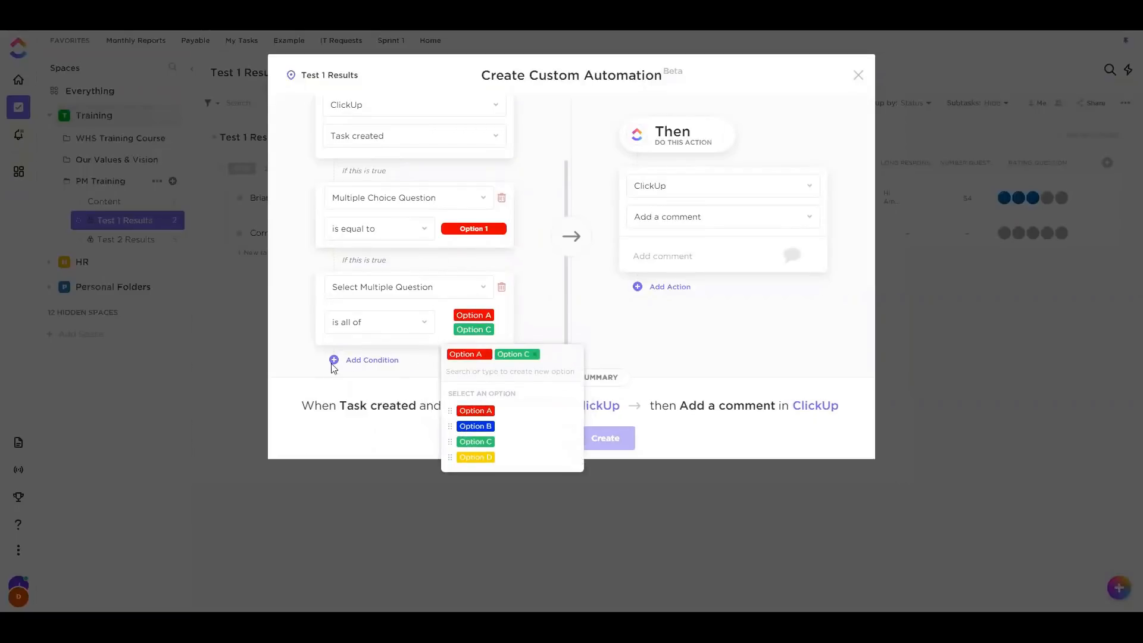
{"action": "left_click", "coordinate": [314, 362]}
Add a third condition requiring Date Question to equal 7/25/20
{"action": "left_click", "coordinate": [387, 362]}
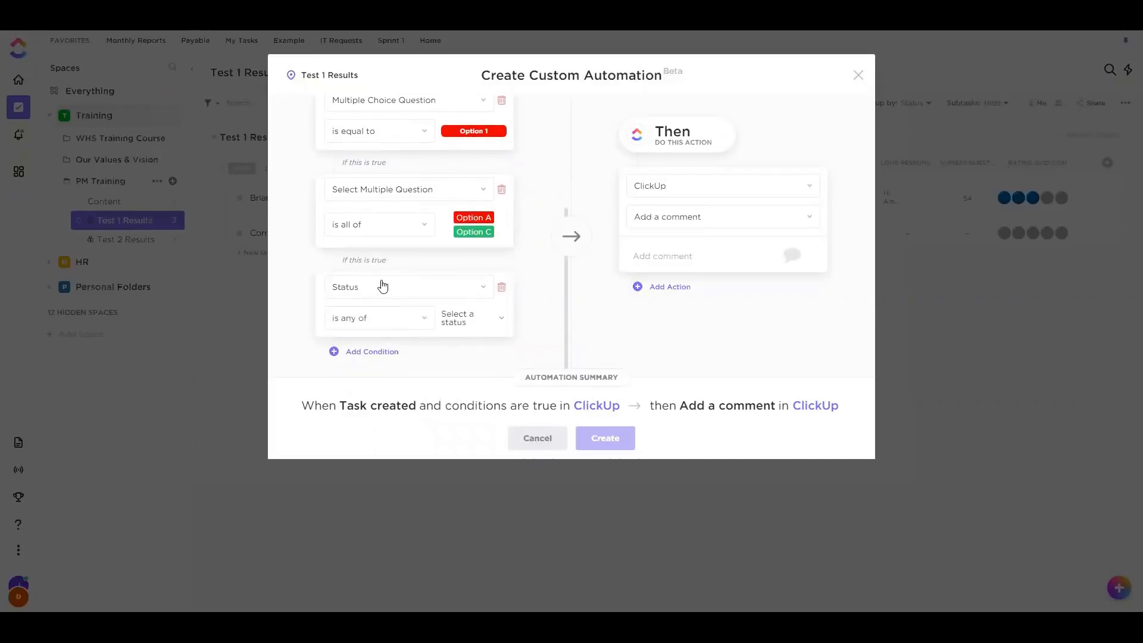
{"action": "left_click", "coordinate": [385, 285]}
{"action": "scroll", "coordinate": [377, 411], "scroll_direction": "down", "scroll_amount": 3}
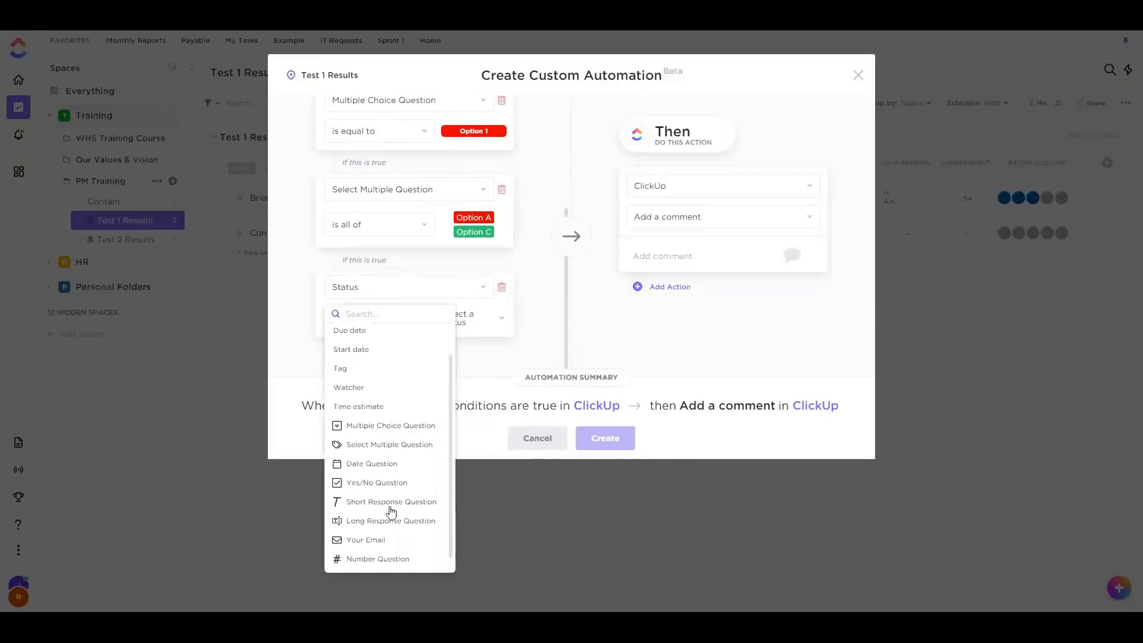
{"action": "left_click", "coordinate": [380, 467]}
{"action": "left_click", "coordinate": [473, 318]}
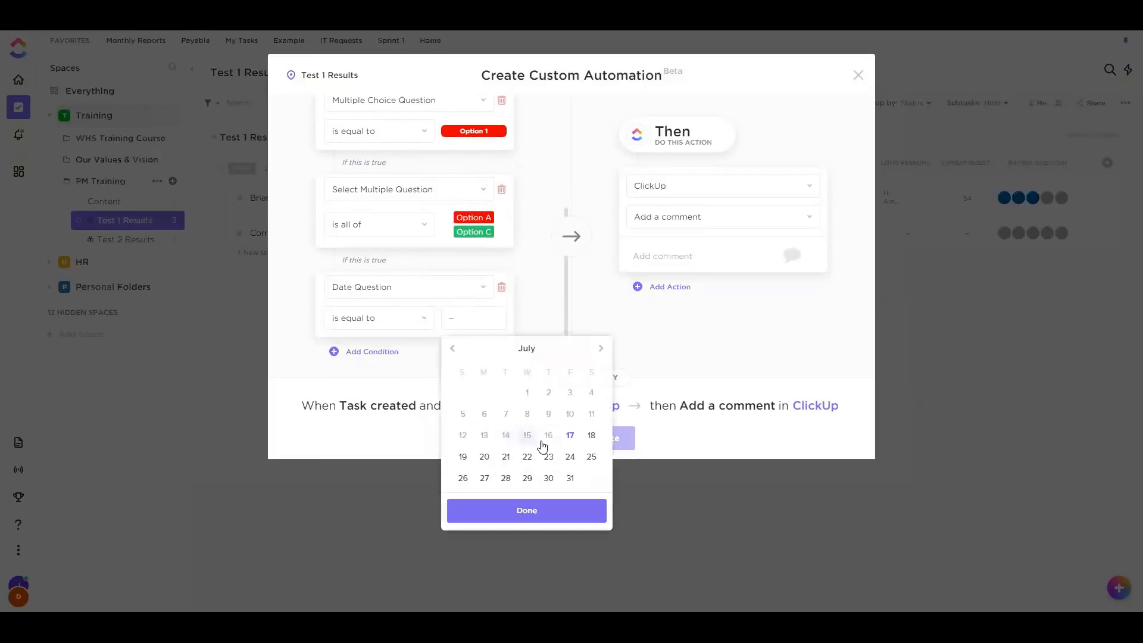
{"action": "left_click", "coordinate": [589, 456]}
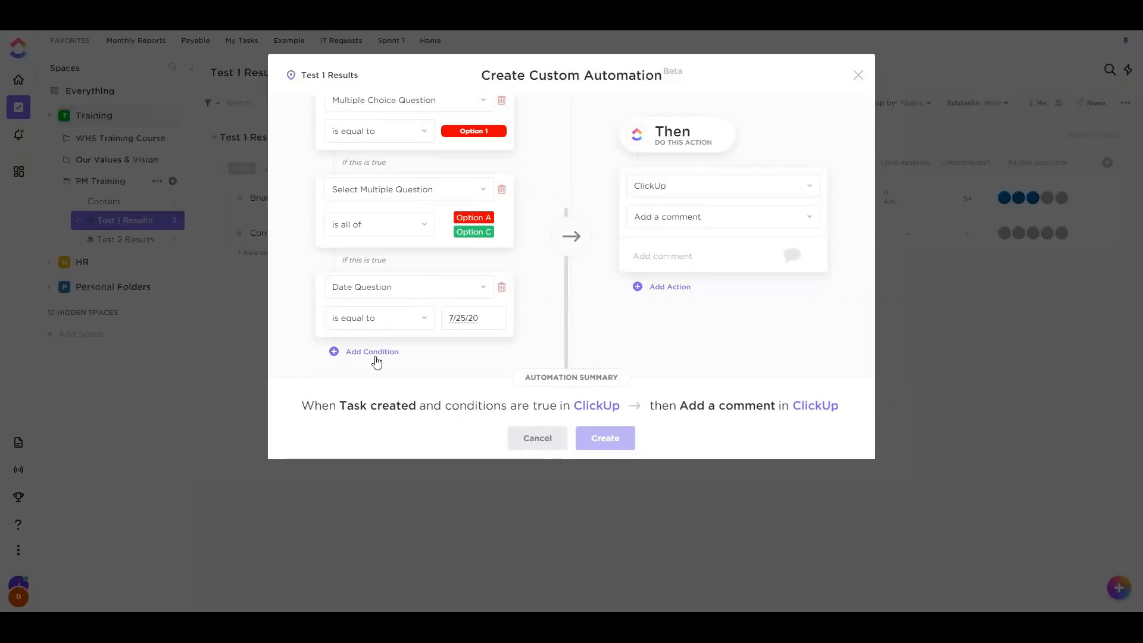
{"action": "scroll", "coordinate": [456, 163], "scroll_direction": "up", "scroll_amount": 3}
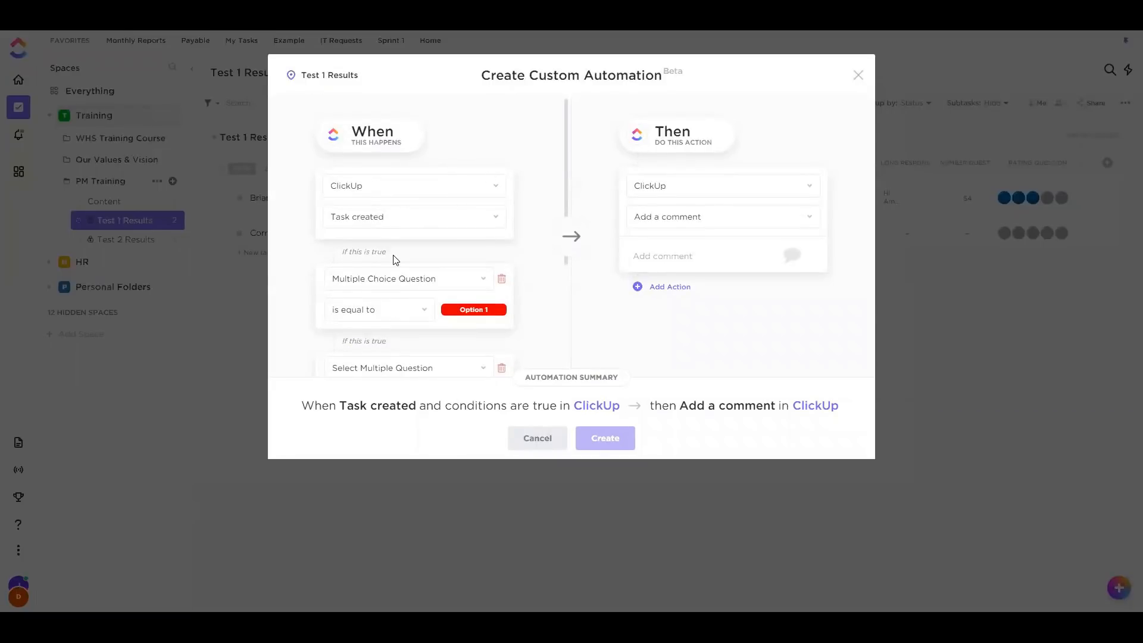
{"action": "scroll", "coordinate": [407, 367], "scroll_direction": "down", "scroll_amount": 3}
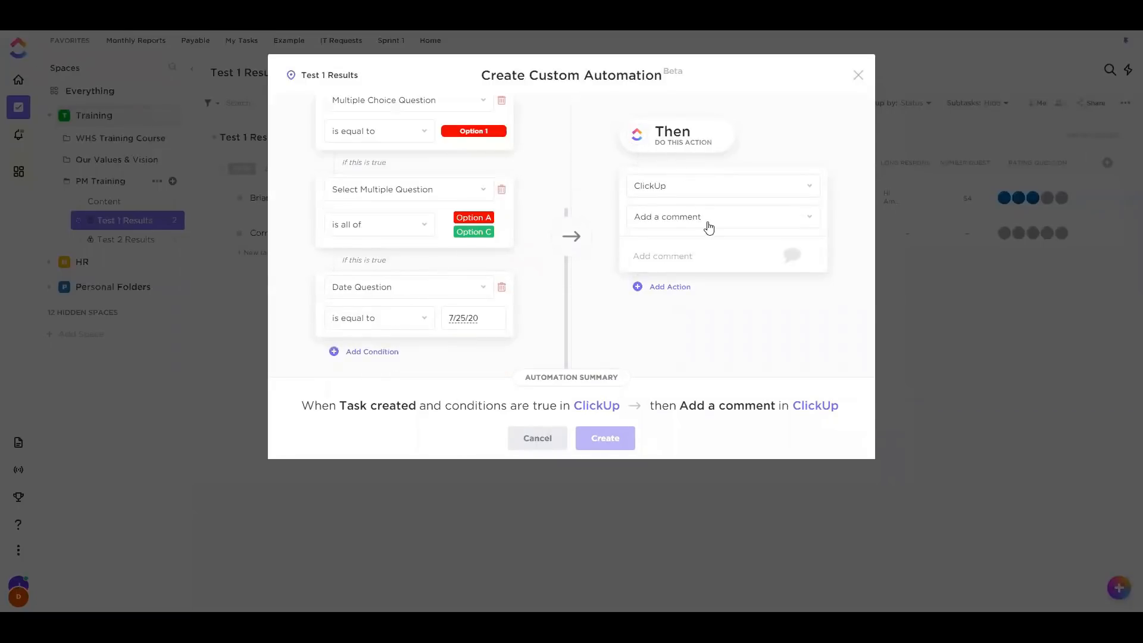
Try the Set custom field action on Multiple Choice Question, then cancel the draft automation
{"action": "left_click", "coordinate": [709, 223]}
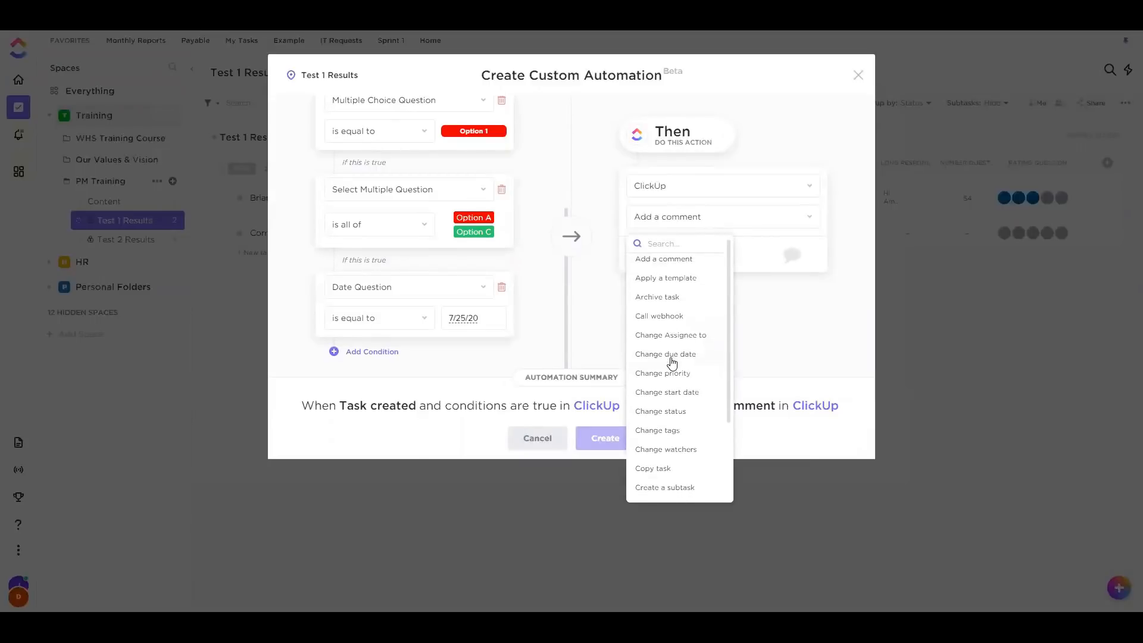
{"action": "scroll", "coordinate": [673, 362], "scroll_direction": "down", "scroll_amount": 2}
{"action": "scroll", "coordinate": [685, 369], "scroll_direction": "up", "scroll_amount": 3}
{"action": "scroll", "coordinate": [695, 364], "scroll_direction": "down", "scroll_amount": 3}
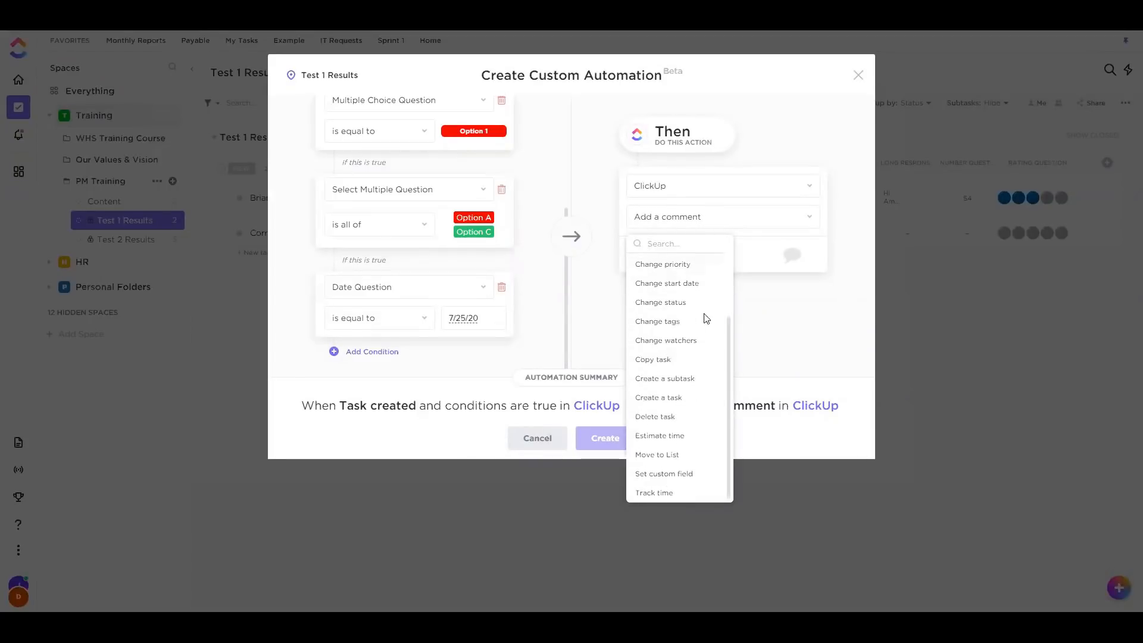
{"action": "left_click", "coordinate": [664, 473]}
{"action": "left_click", "coordinate": [727, 271]}
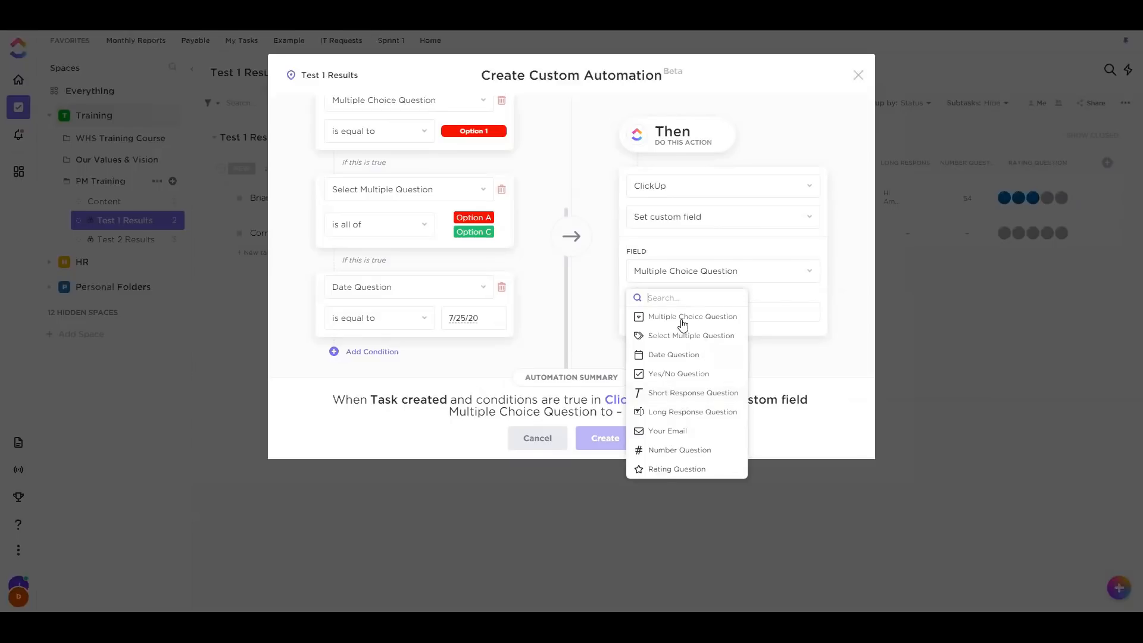
{"action": "left_click", "coordinate": [683, 325]}
{"action": "left_click", "coordinate": [705, 320]}
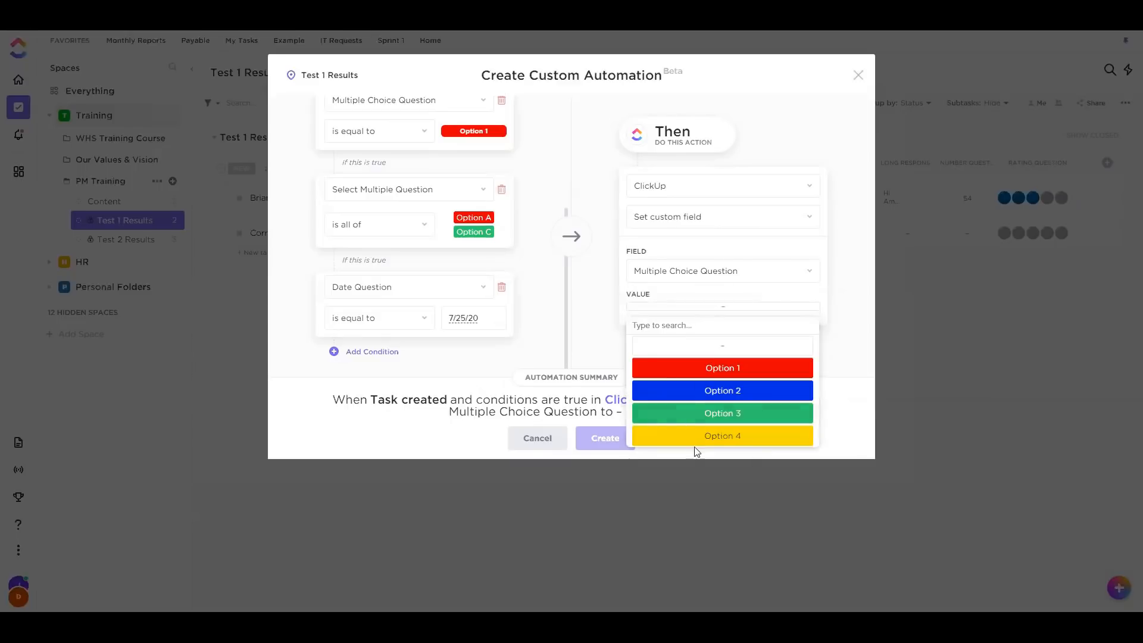
{"action": "left_click", "coordinate": [613, 327]}
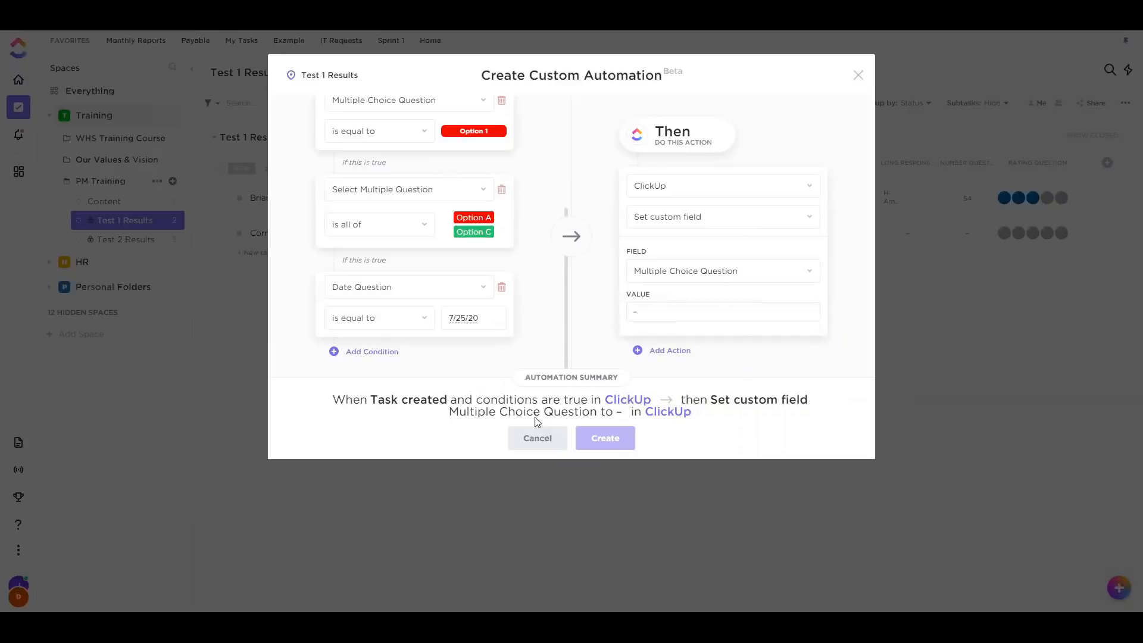
{"action": "left_click", "coordinate": [531, 437]}
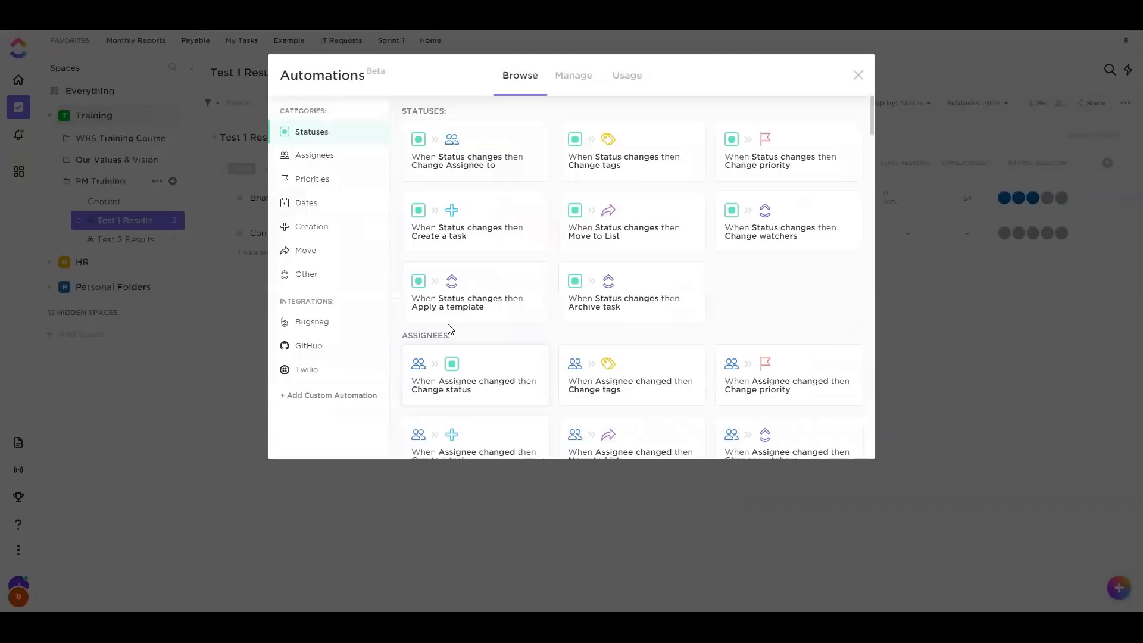
Start a new custom automation on Task created with a Multiple Choice Question condition
{"action": "left_click", "coordinate": [319, 395]}
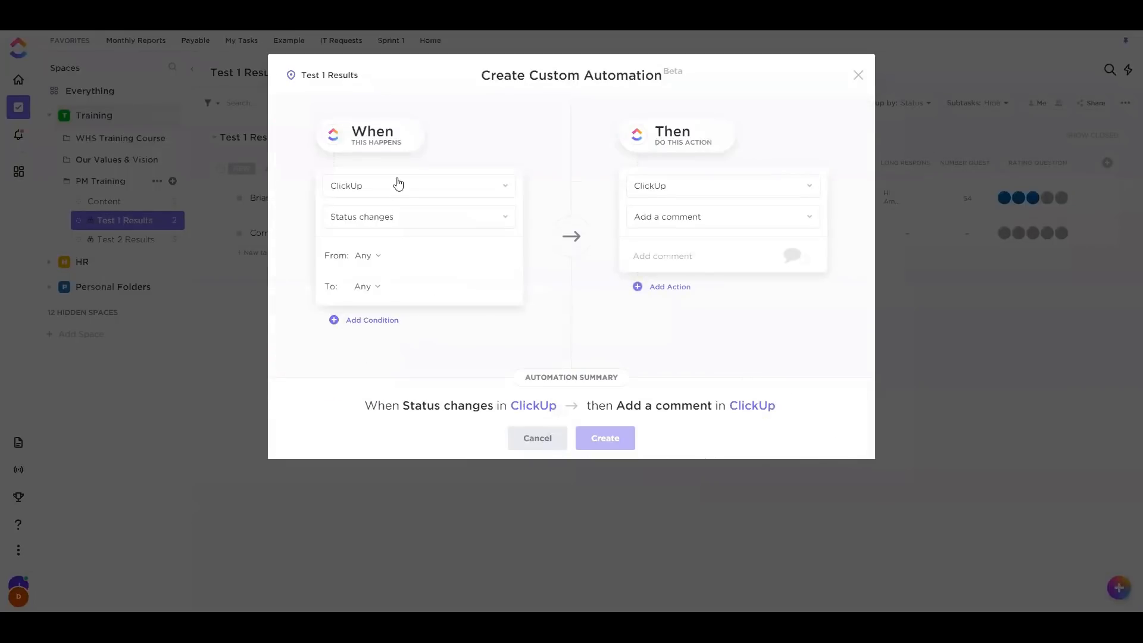
{"action": "left_click", "coordinate": [385, 217]}
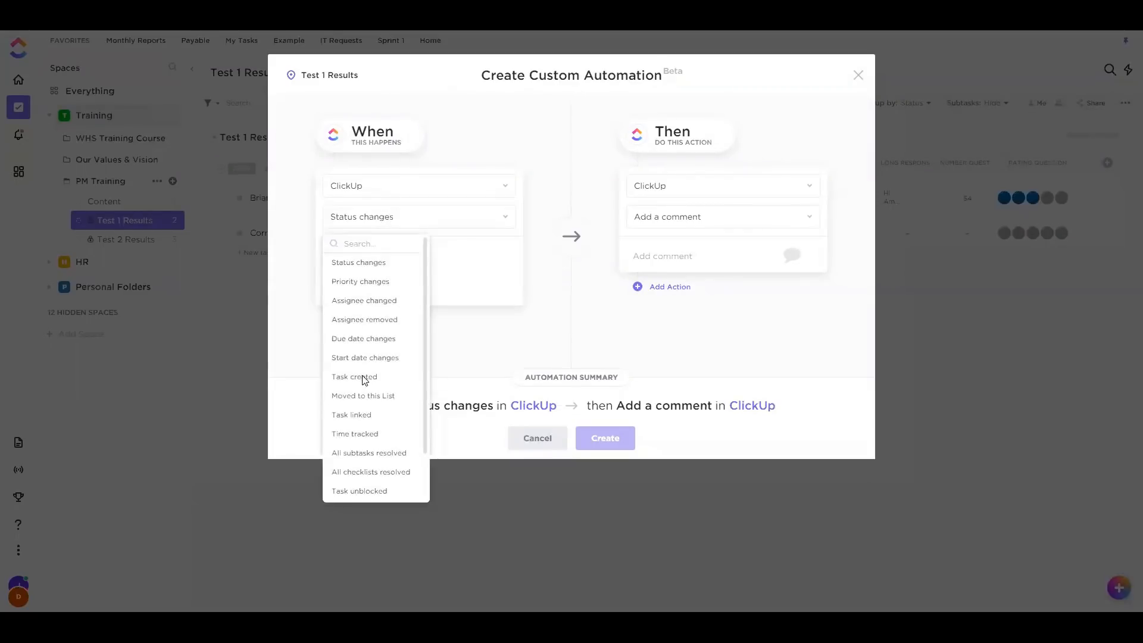
{"action": "left_click", "coordinate": [367, 376]}
{"action": "left_click", "coordinate": [379, 251]}
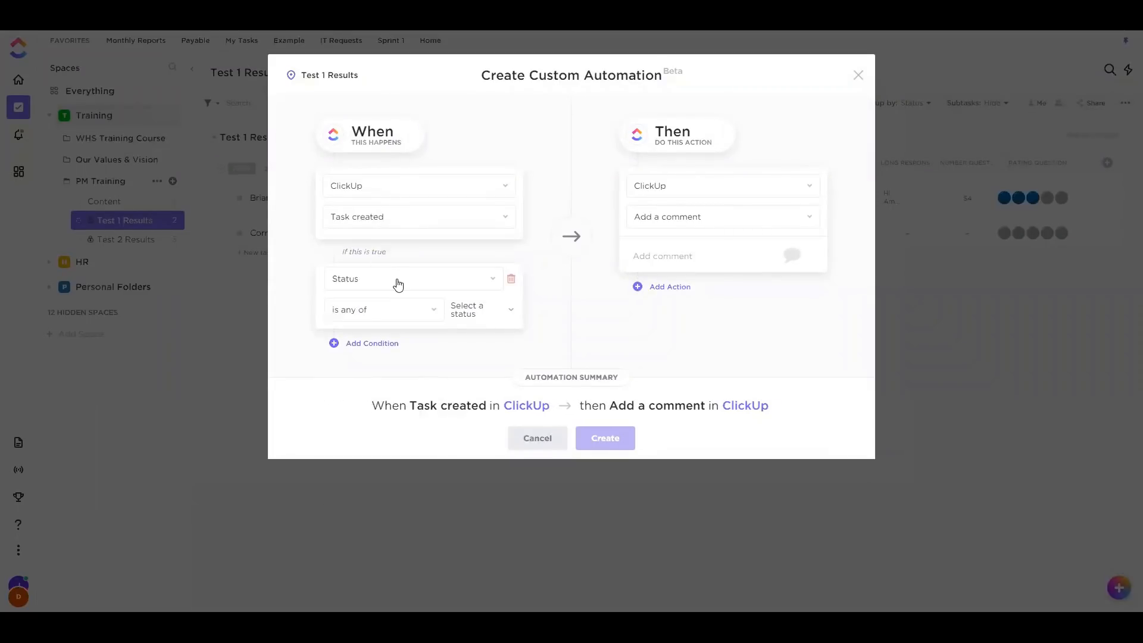
{"action": "left_click", "coordinate": [398, 281]}
{"action": "scroll", "coordinate": [393, 428], "scroll_direction": "down", "scroll_amount": 2}
{"action": "left_click", "coordinate": [394, 402]}
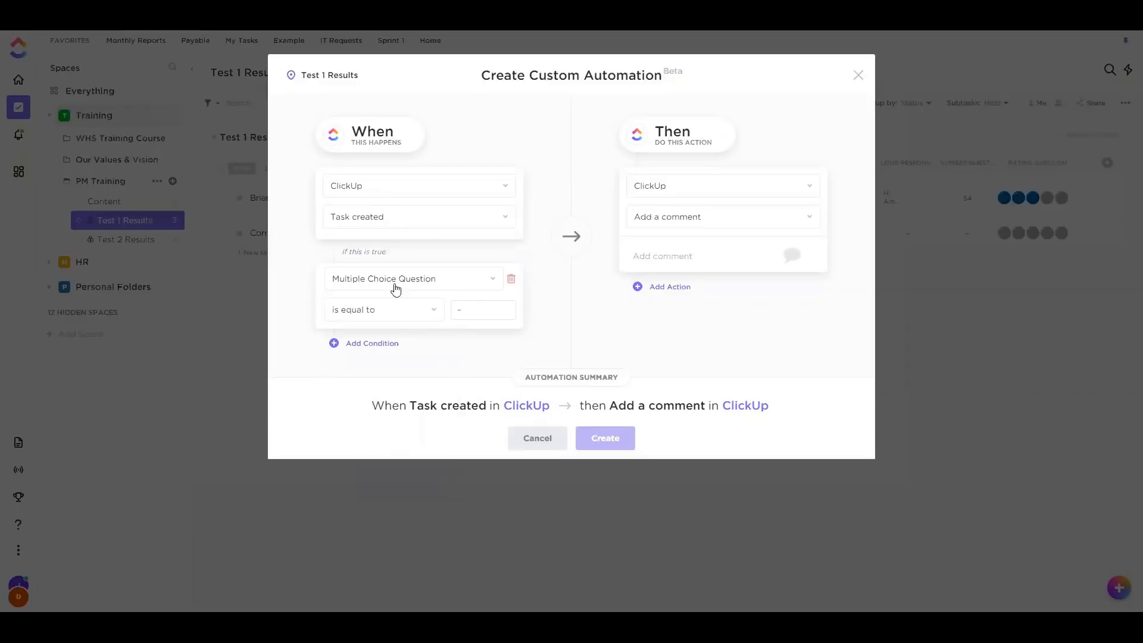
Set the condition to 'is not equal to' Option 2, then back out of the draft
{"action": "left_click", "coordinate": [423, 311]}
{"action": "left_click", "coordinate": [365, 374]}
{"action": "left_click", "coordinate": [513, 311]}
{"action": "left_click", "coordinate": [476, 309]}
{"action": "left_click", "coordinate": [476, 309]}
{"action": "left_click", "coordinate": [469, 395]}
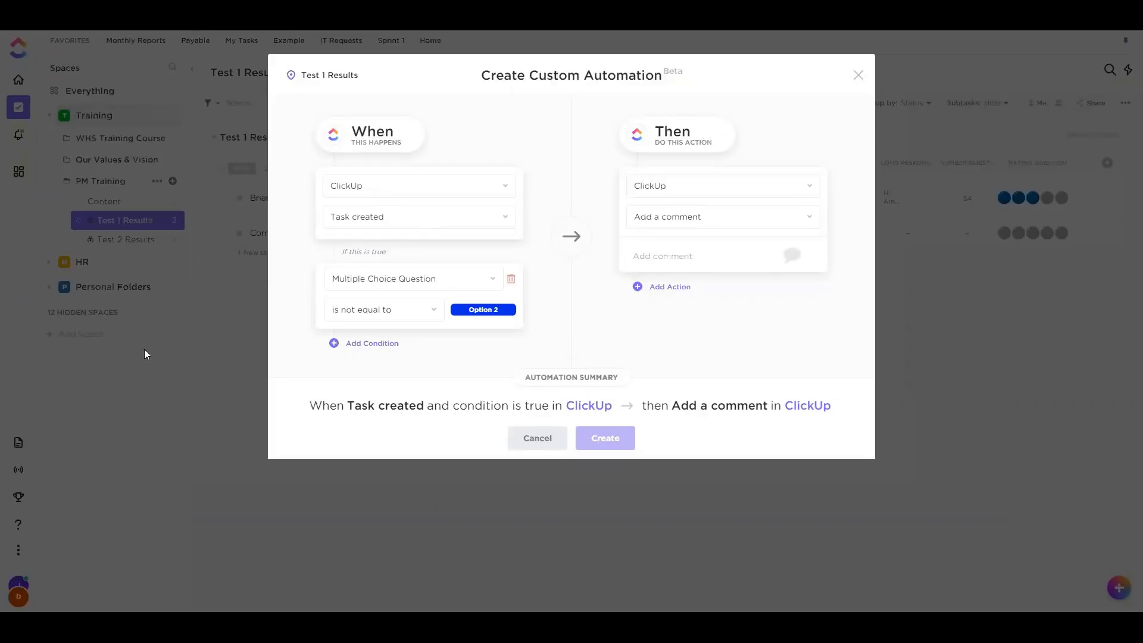
{"action": "left_click", "coordinate": [547, 439]}
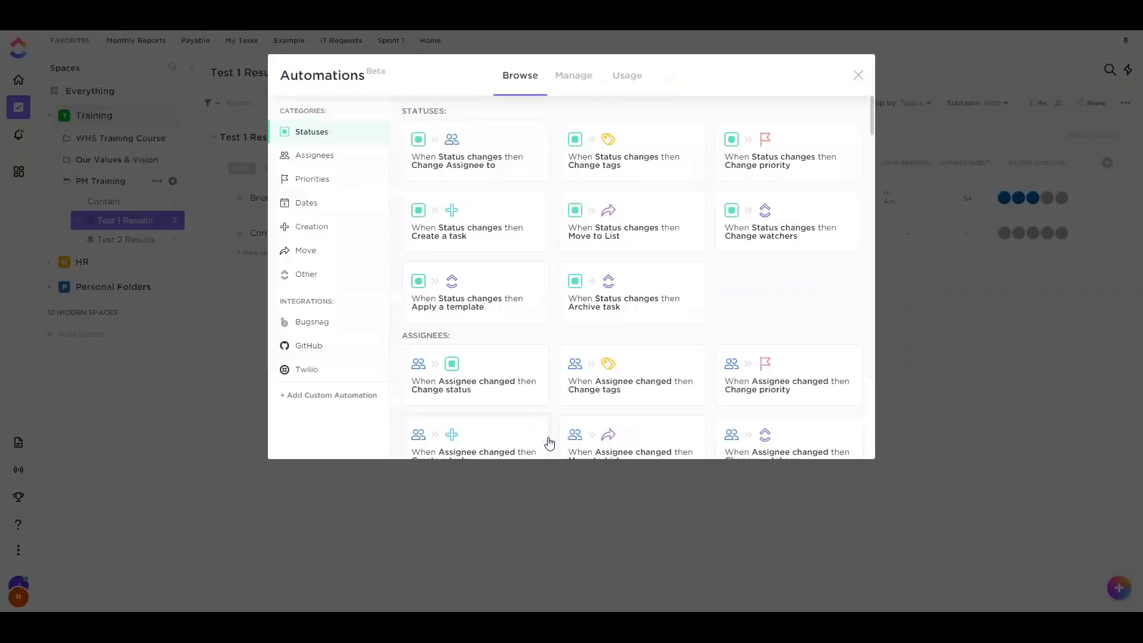
Close Automations, switch to Test 2 Results and review the first passed task's Result formula
{"action": "left_click", "coordinate": [857, 77]}
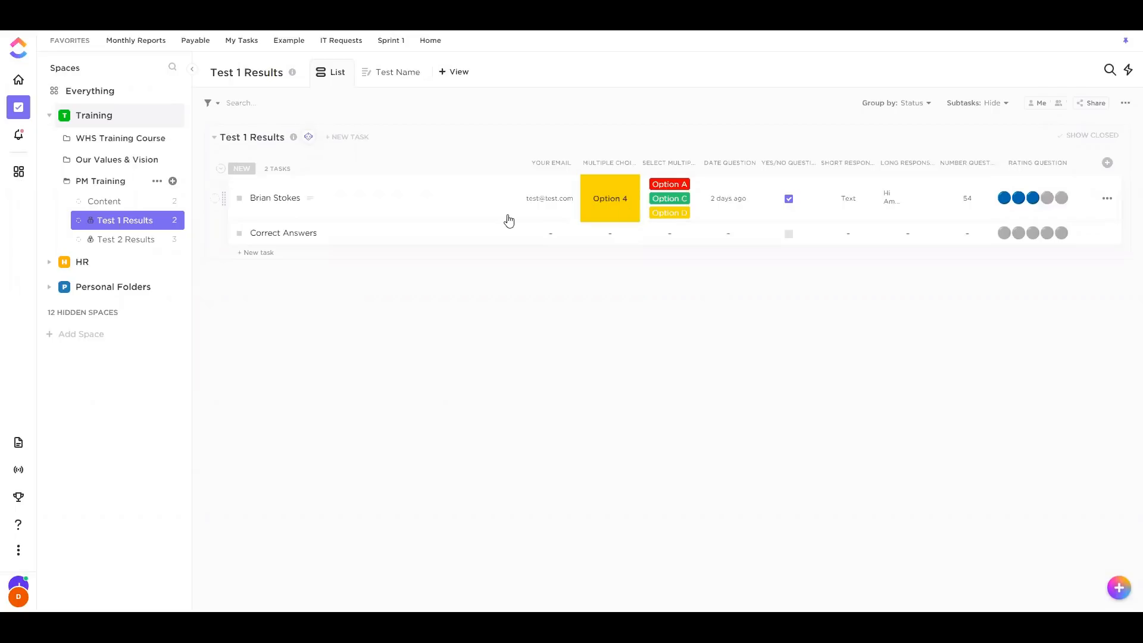
{"action": "left_click", "coordinate": [121, 240]}
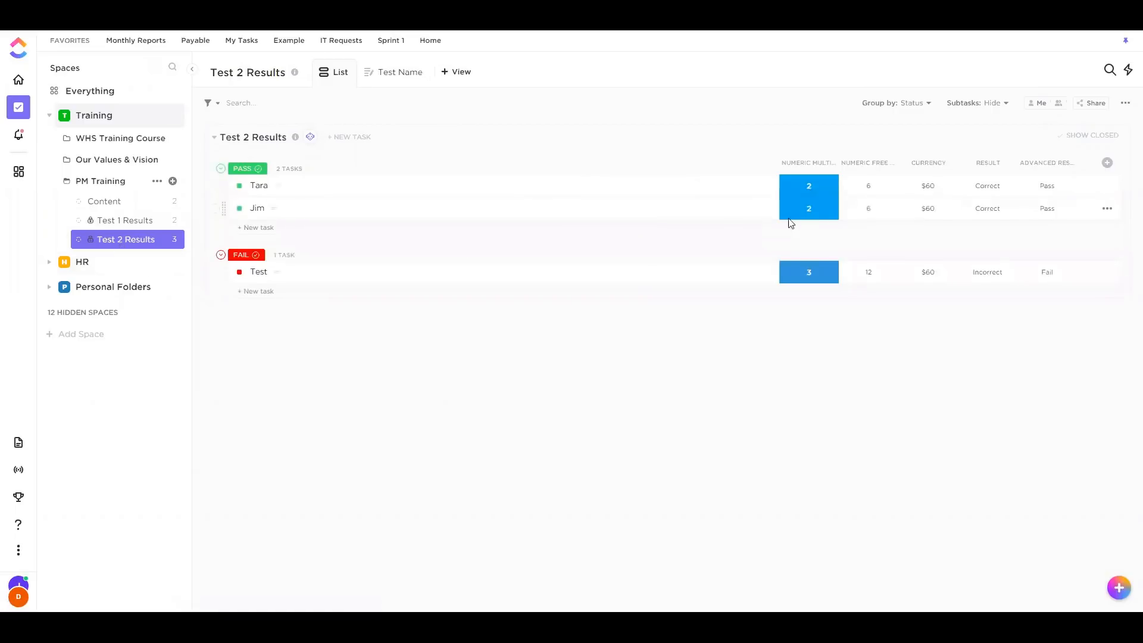
{"action": "left_click", "coordinate": [987, 187]}
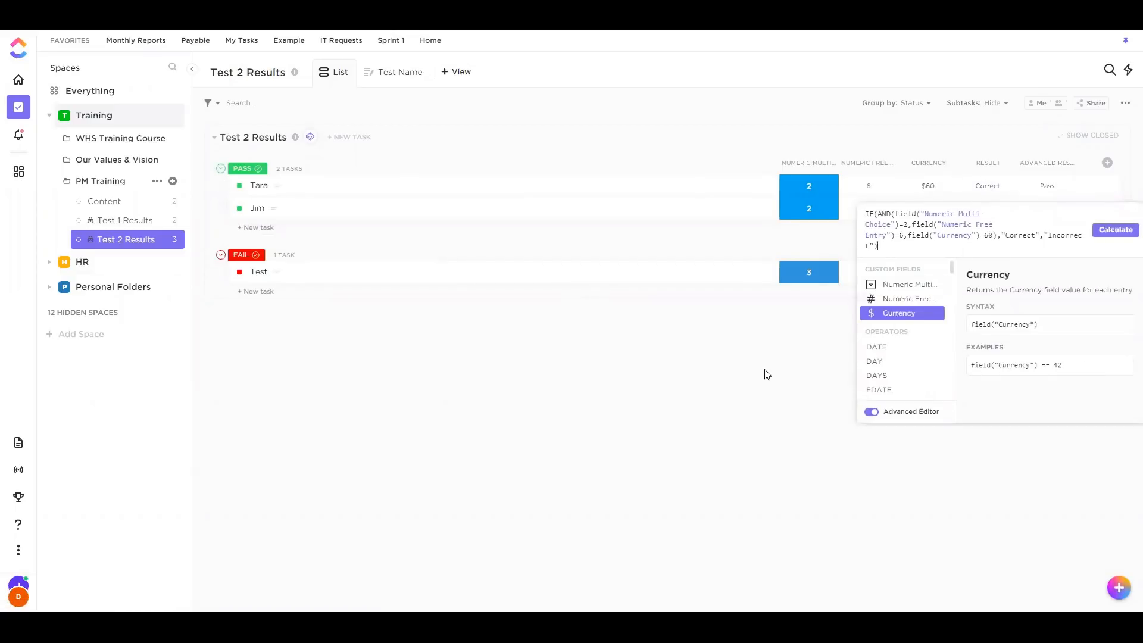
{"action": "left_click", "coordinate": [778, 329]}
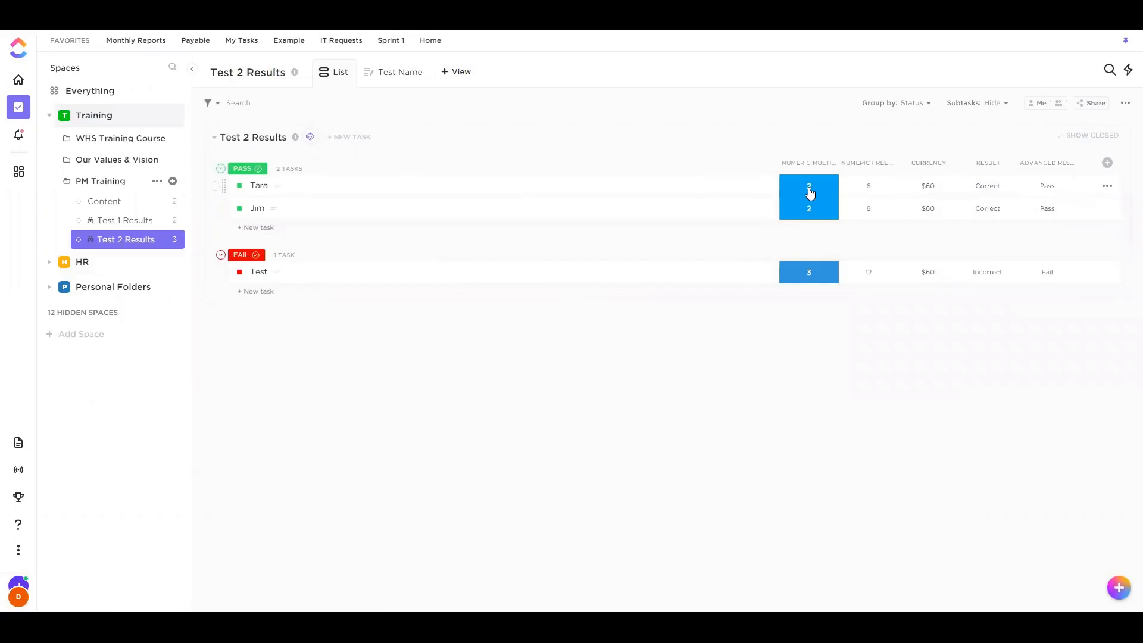
Check the first task's answers: Numeric Multi-Choice 2 and Currency $60, left unchanged
{"action": "left_click", "coordinate": [807, 186]}
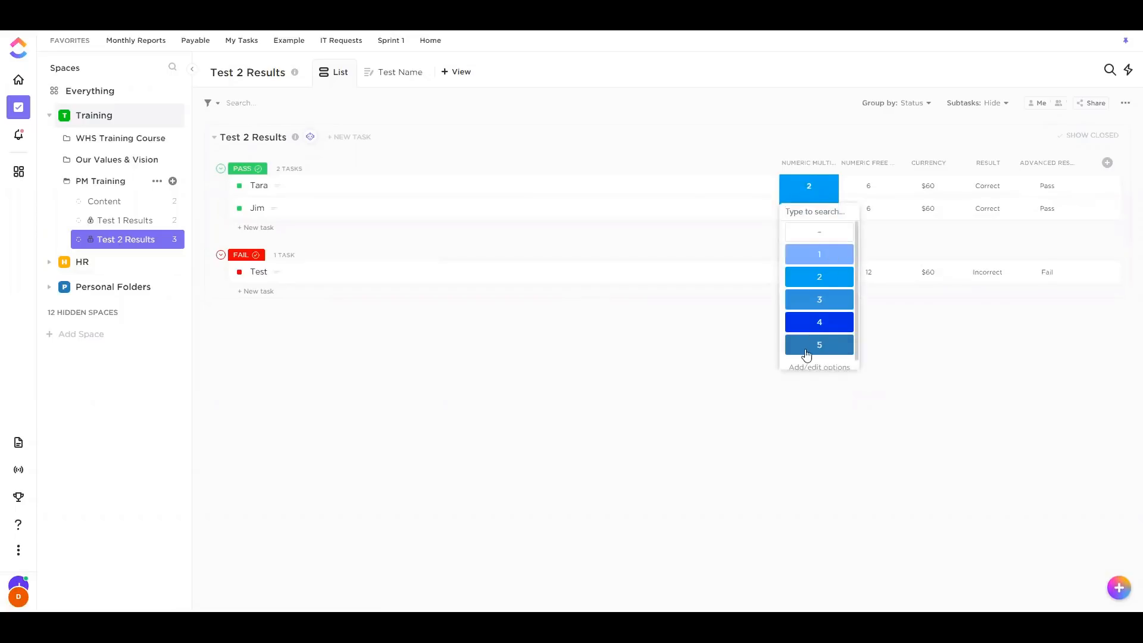
{"action": "left_click", "coordinate": [870, 205]}
{"action": "left_click", "coordinate": [872, 362]}
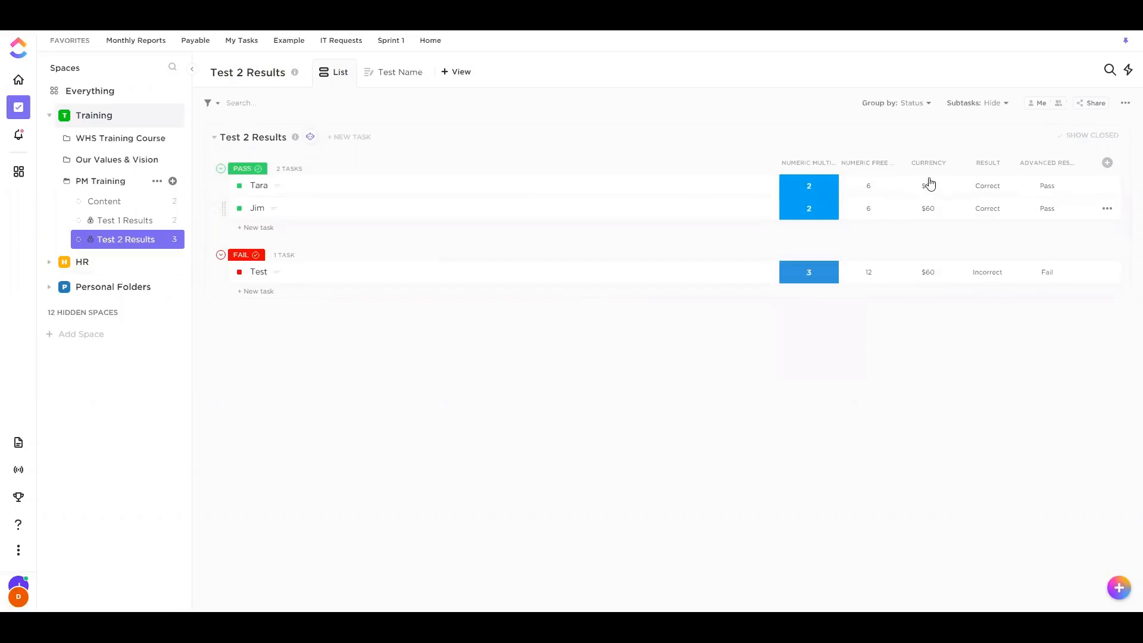
{"action": "left_click", "coordinate": [930, 182]}
{"action": "left_click", "coordinate": [885, 359]}
In the Test Name form, paste the numbered fruit options into the Numeric Multi-Choice label
{"action": "left_click", "coordinate": [412, 74]}
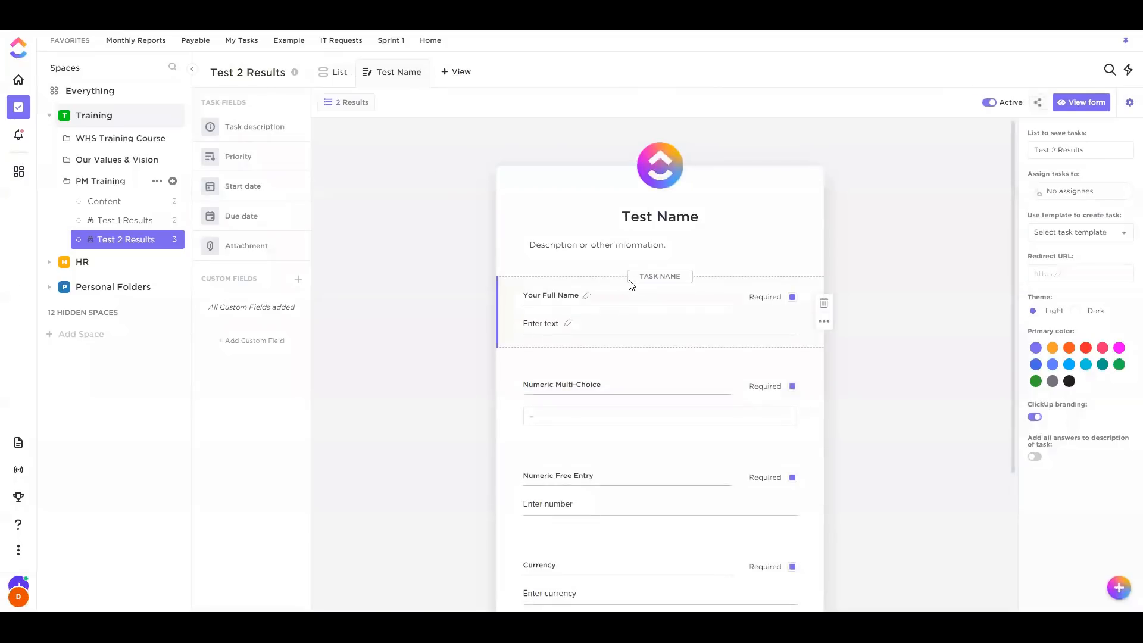
{"action": "scroll", "coordinate": [595, 393], "scroll_direction": "down", "scroll_amount": 3}
{"action": "scroll", "coordinate": [618, 388], "scroll_direction": "up", "scroll_amount": 3}
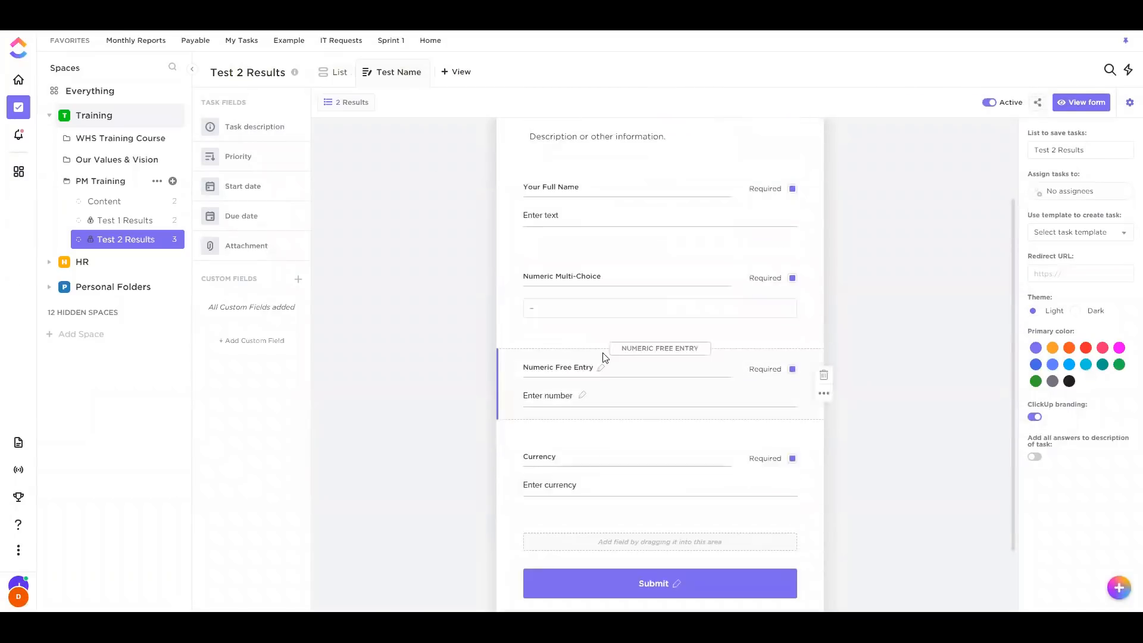
{"action": "left_click", "coordinate": [611, 385]}
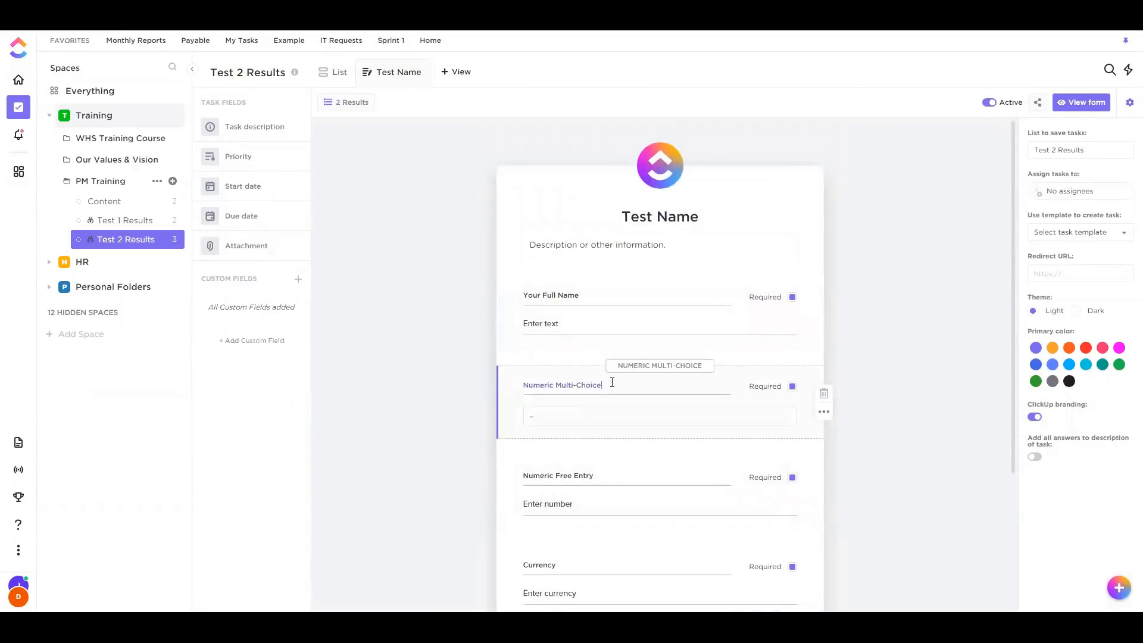
{"action": "type", "text": "- 1: Apple, 2: Orange, 3: Banana, 4: Peach 5: Lemon"}
{"action": "left_click", "coordinate": [857, 394]}
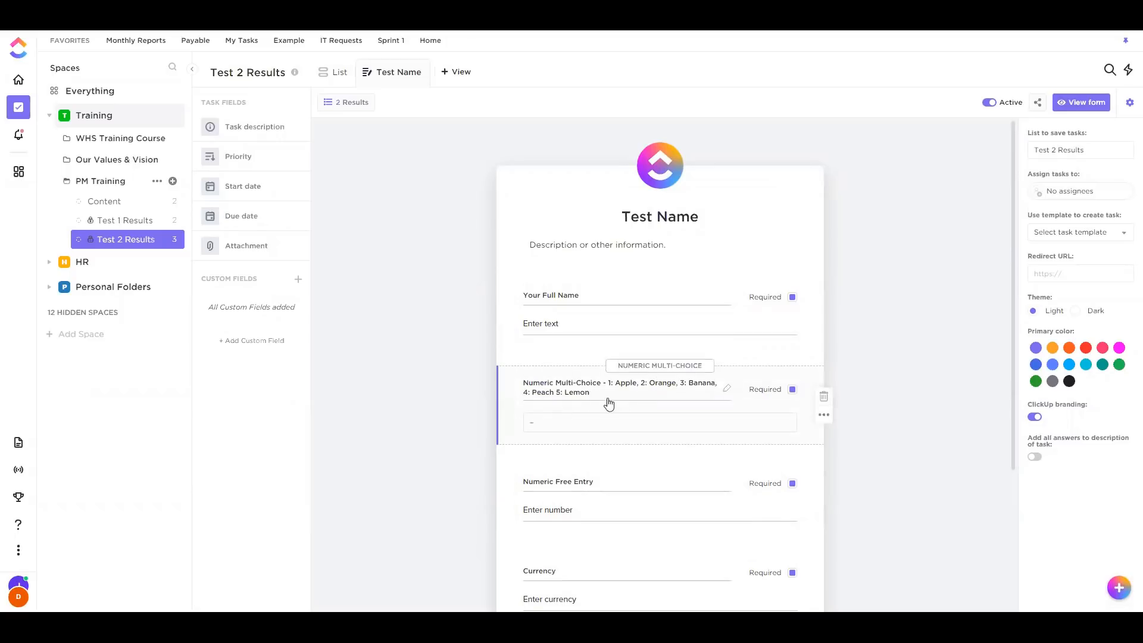
Try adding 'Question 1' to the form description, then remove it again
{"action": "left_click", "coordinate": [616, 246]}
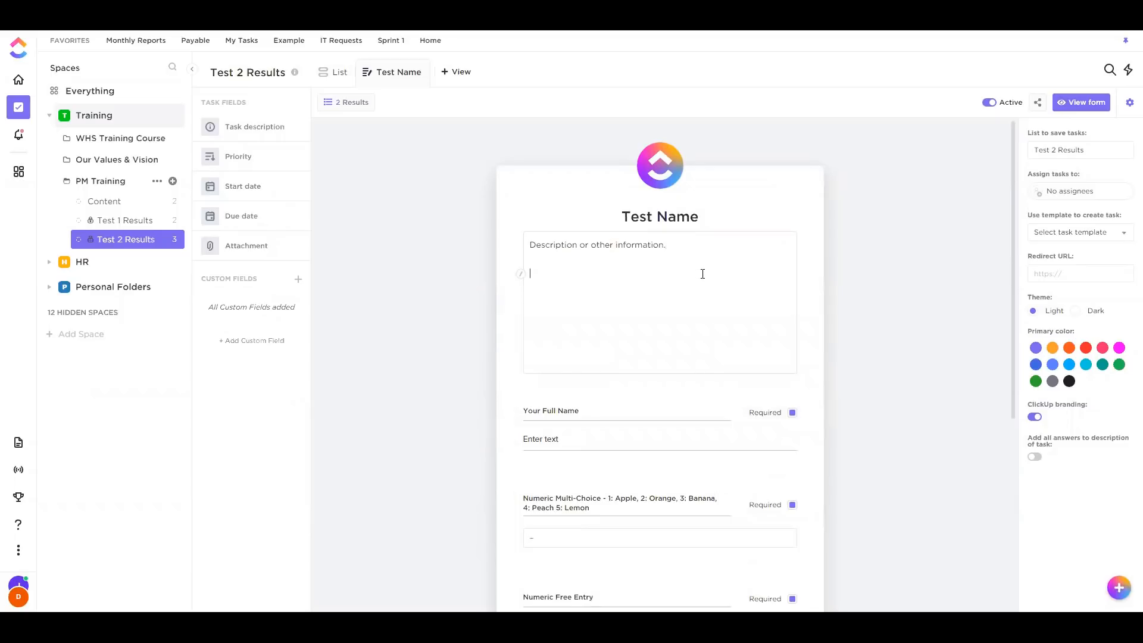
{"action": "type", "text": "Question 1"}
{"action": "key", "text": "BackSpace"}
{"action": "key", "text": "BackSpace"}
{"action": "key", "text": "BackSpace"}
{"action": "key", "text": "BackSpace"}
{"action": "key", "text": "BackSpace"}
{"action": "key", "text": "BackSpace"}
{"action": "key", "text": "BackSpace"}
{"action": "key", "text": "BackSpace"}
{"action": "left_click", "coordinate": [875, 241]}
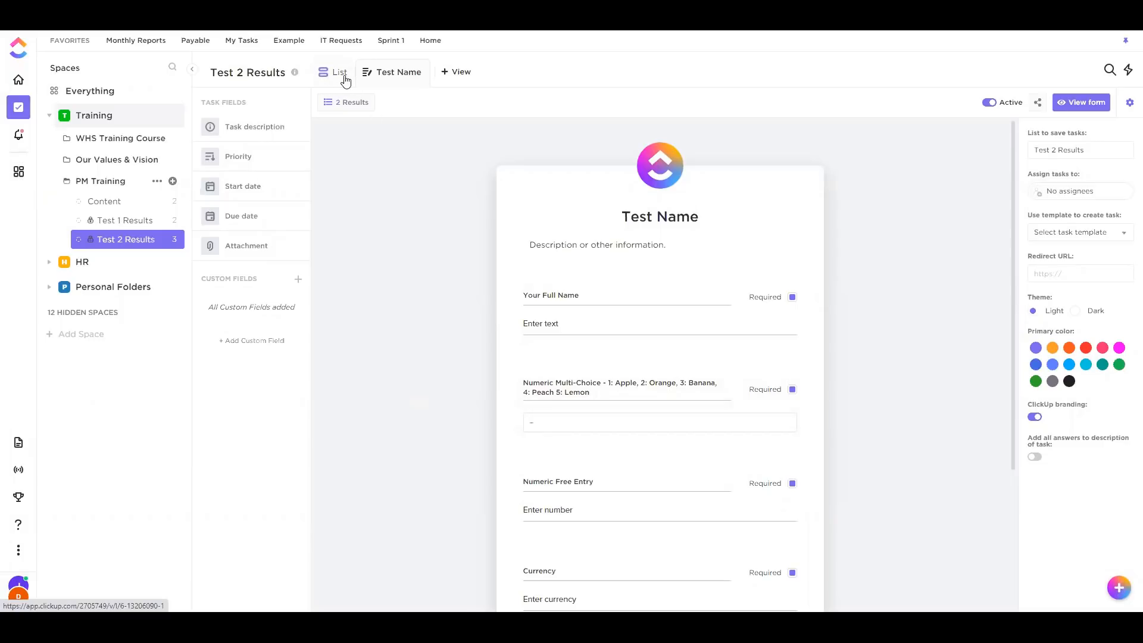
Submit a form response with the respondent's name, choice 2, entry 5 and $60, then return to List
{"action": "left_click", "coordinate": [1080, 102]}
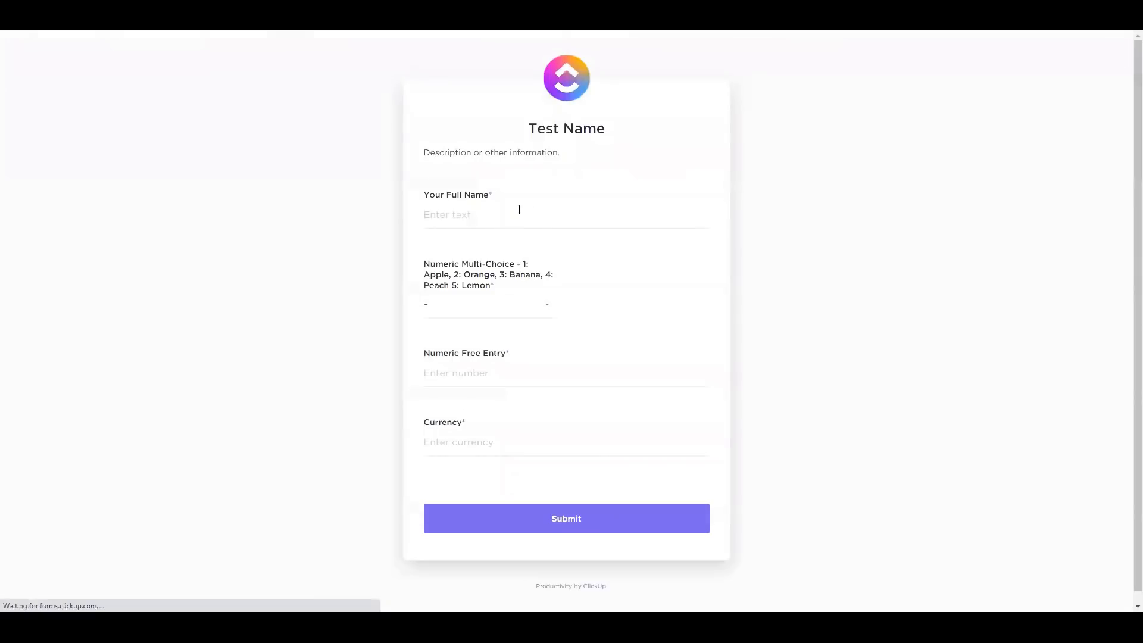
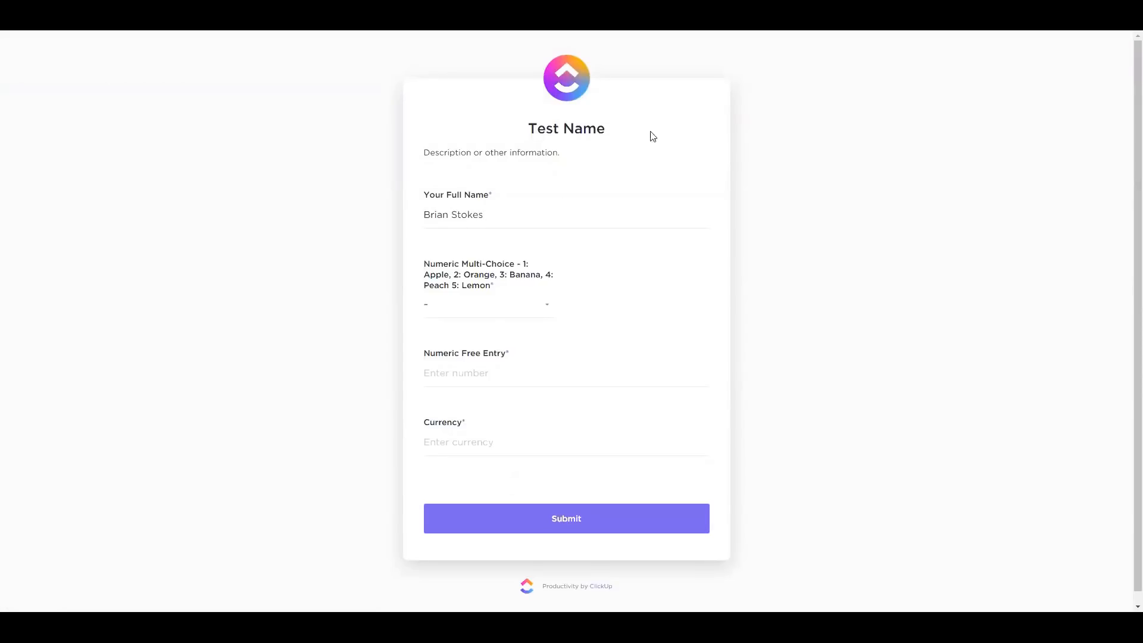
{"action": "left_click", "coordinate": [513, 305]}
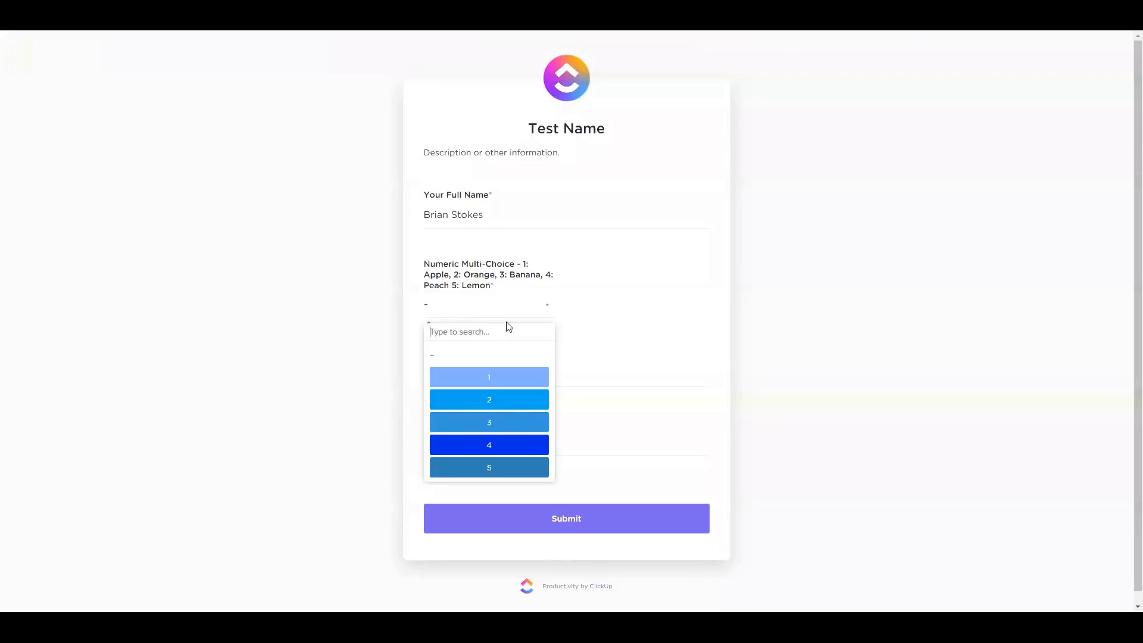
{"action": "left_click", "coordinate": [520, 400]}
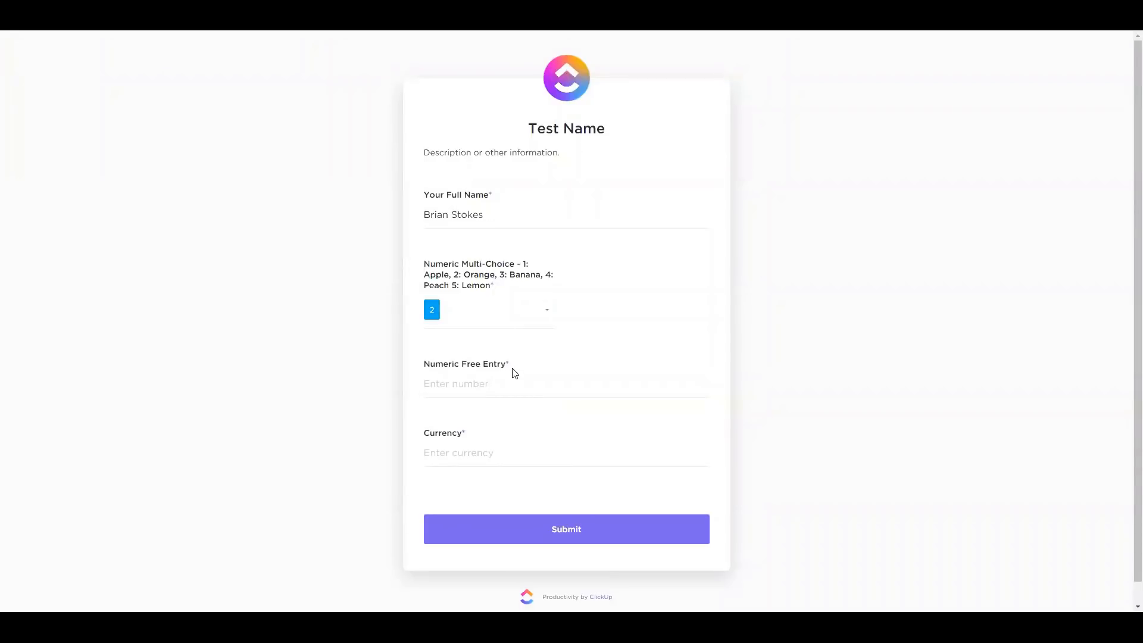
{"action": "type", "text": "5"}
{"action": "left_click", "coordinate": [489, 439]}
{"action": "type", "text": "$60"}
{"action": "left_click", "coordinate": [552, 535]}
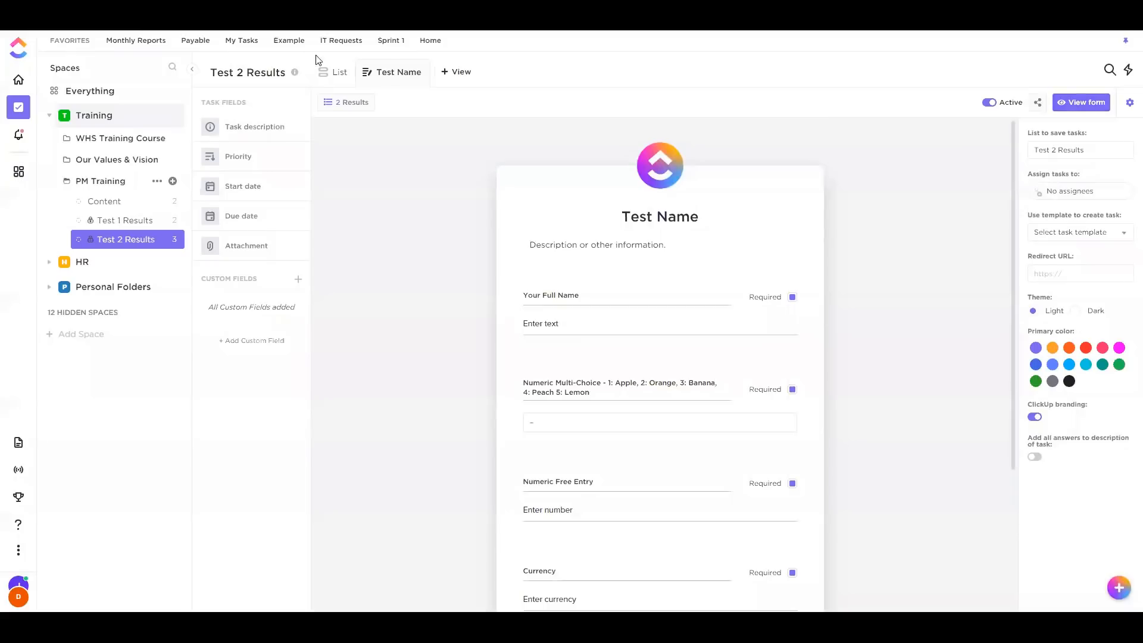
{"action": "left_click", "coordinate": [325, 70]}
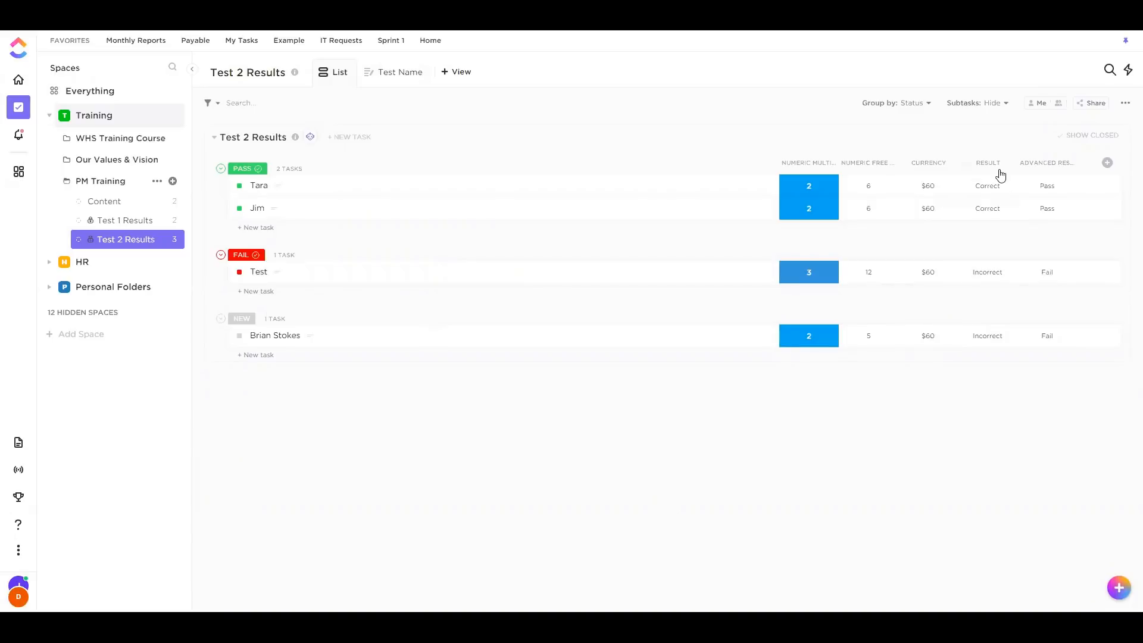
Review the new response's Result formula, highlighting its AND conditions
{"action": "left_click", "coordinate": [989, 337]}
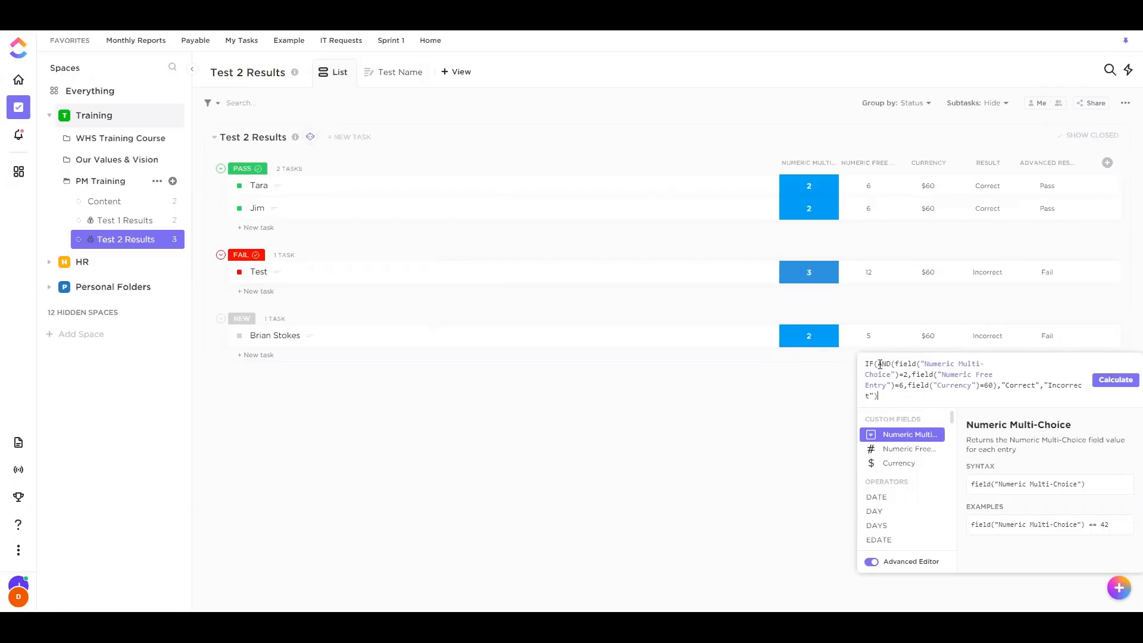
{"action": "left_click_drag", "start_coordinate": [878, 365], "coordinate": [997, 385]}
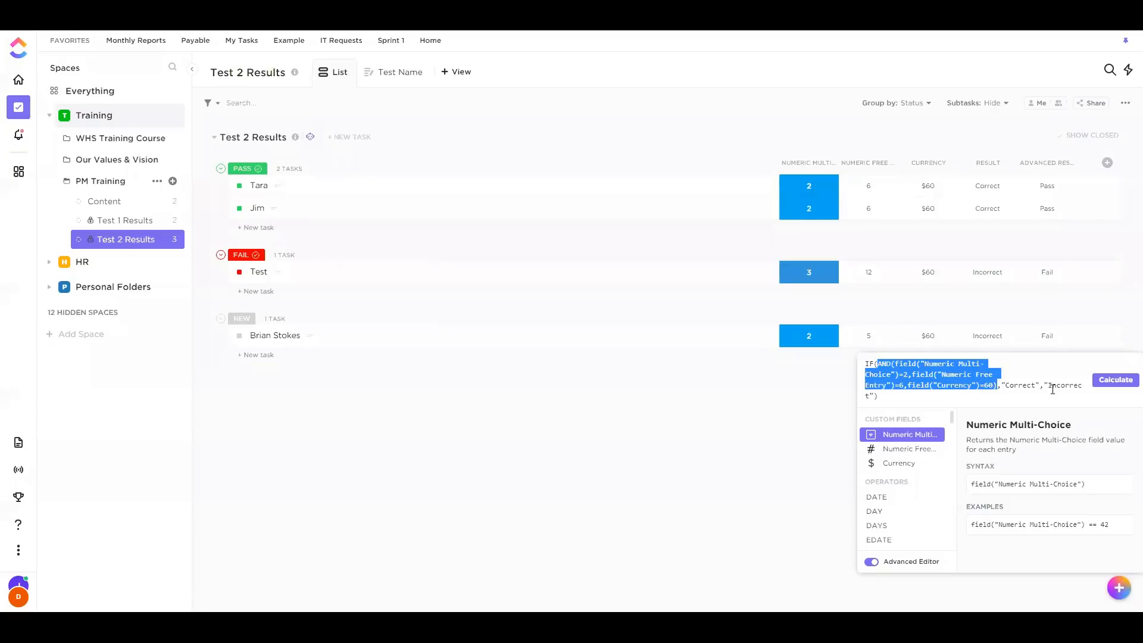
{"action": "left_click", "coordinate": [905, 369]}
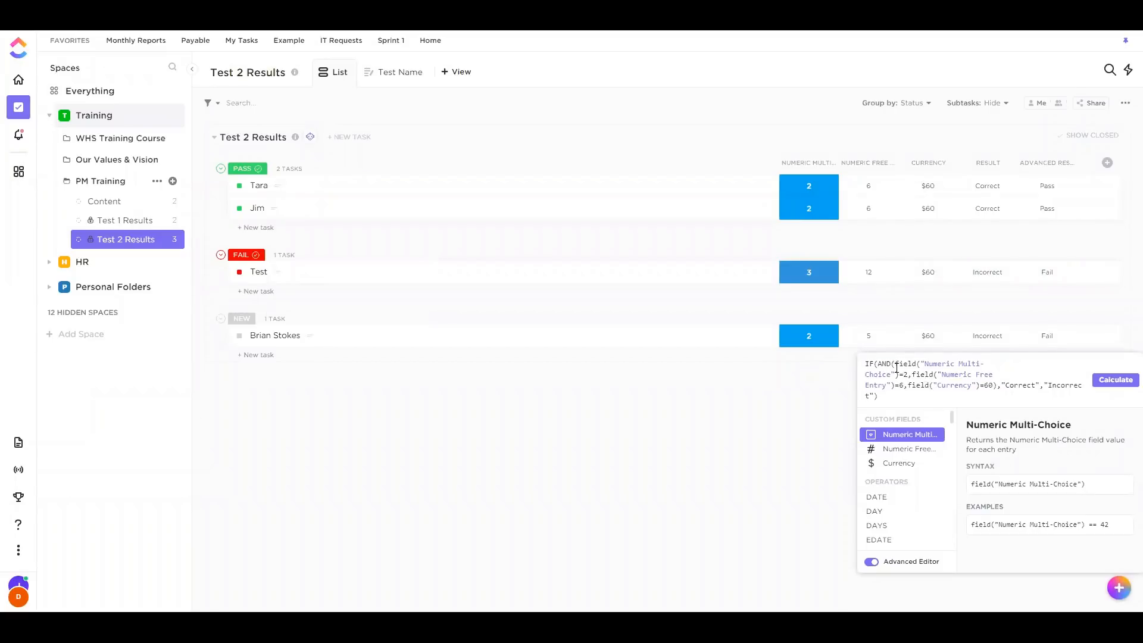
{"action": "left_click_drag", "start_coordinate": [874, 366], "coordinate": [902, 367]}
{"action": "left_click", "coordinate": [827, 399]}
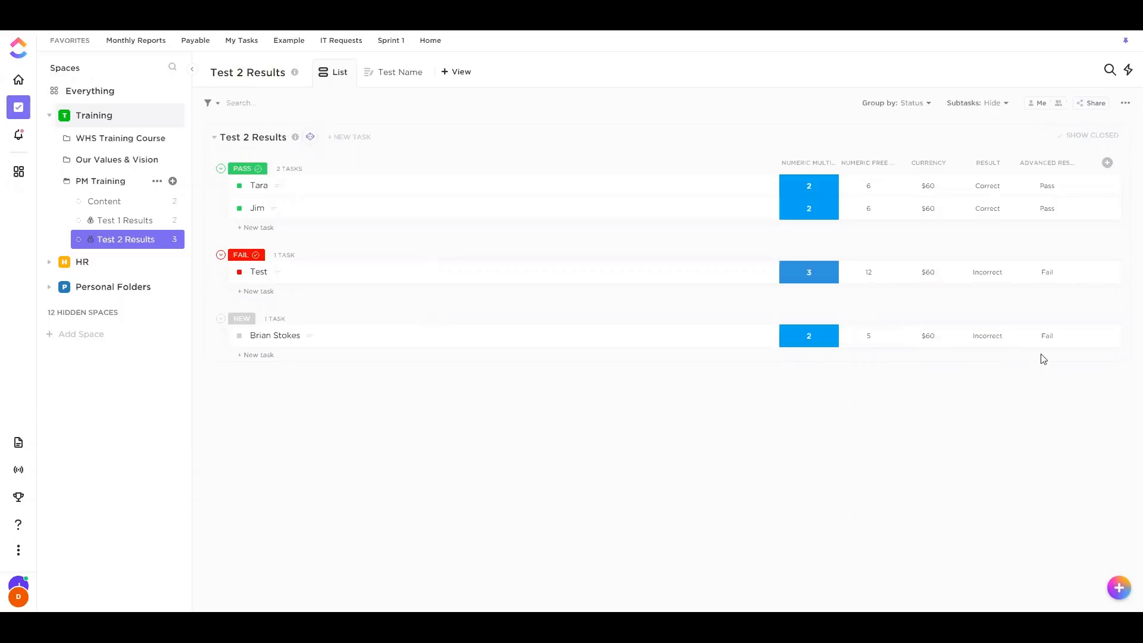
{"action": "left_click", "coordinate": [992, 342]}
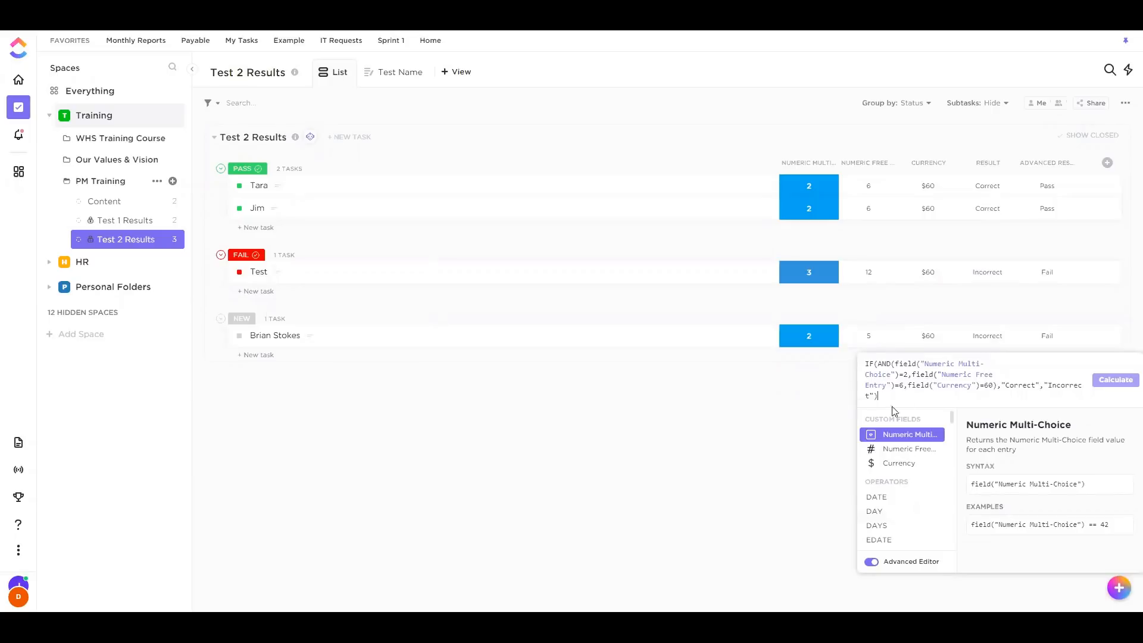
{"action": "left_click", "coordinate": [799, 385]}
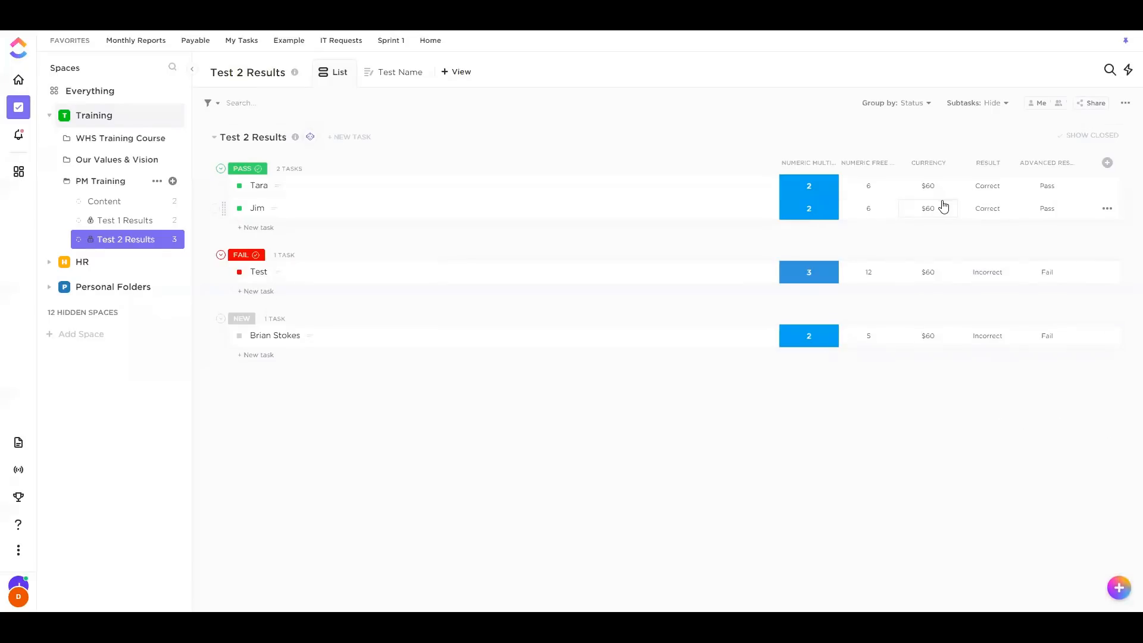
Review the Advanced Result IF(SUM(...)) formula's Currency and Numeric Multi-Choice checks, closing without recalculating
{"action": "left_click", "coordinate": [1044, 339]}
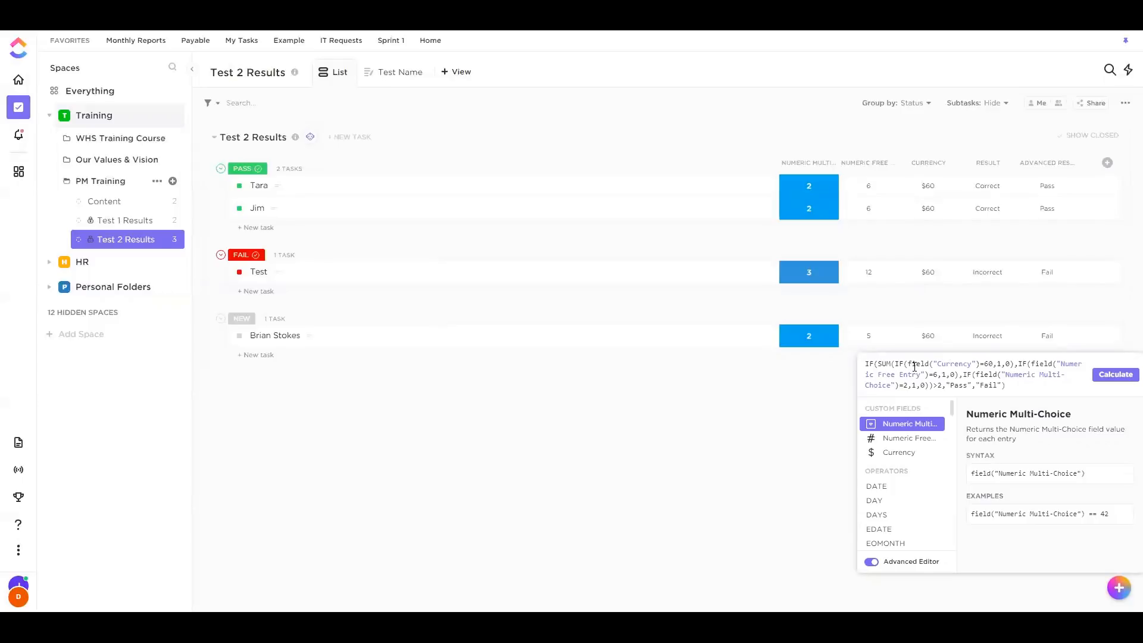
{"action": "double_click", "coordinate": [898, 364]}
{"action": "left_click_drag", "start_coordinate": [940, 364], "coordinate": [1012, 365]}
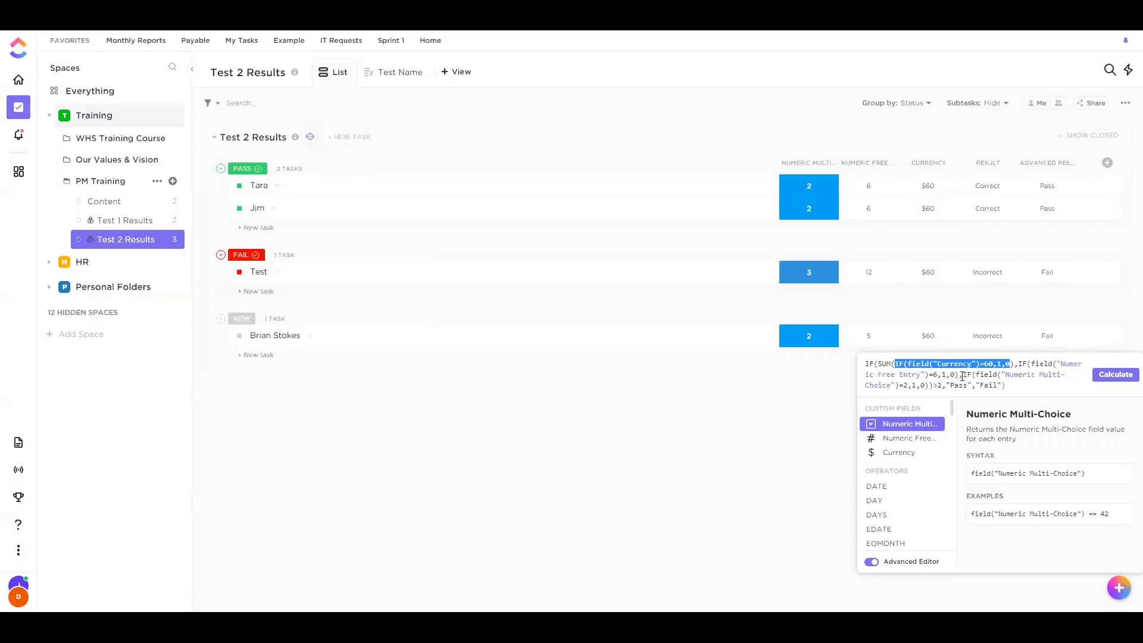
{"action": "left_click_drag", "start_coordinate": [963, 374], "coordinate": [904, 386]}
{"action": "left_click", "coordinate": [925, 386]}
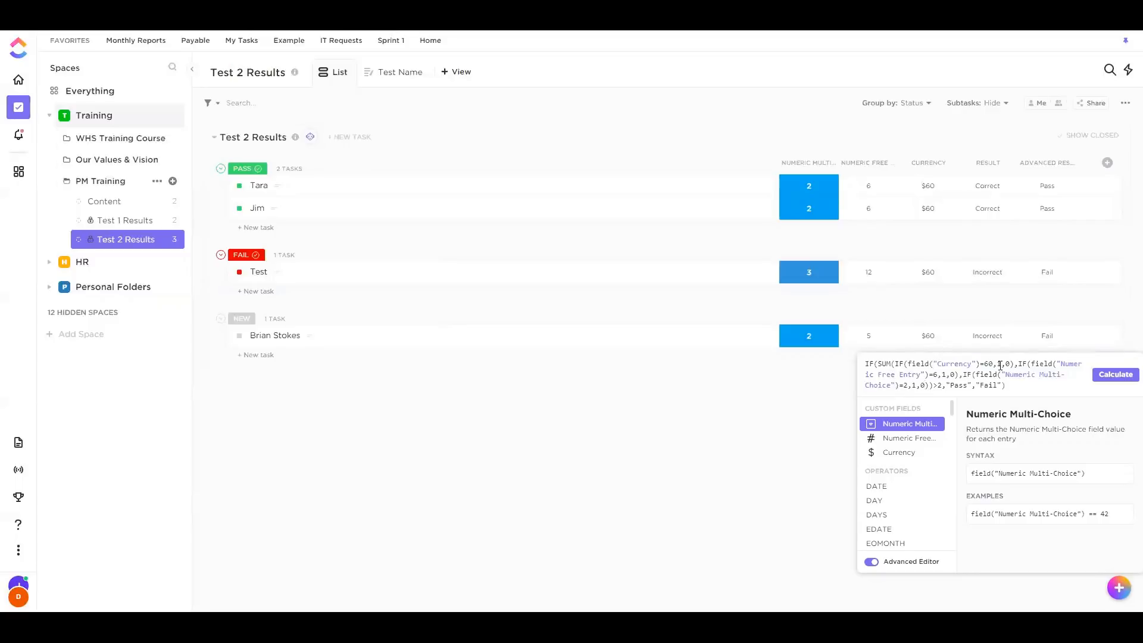
{"action": "double_click", "coordinate": [881, 365]}
{"action": "left_click_drag", "start_coordinate": [877, 364], "coordinate": [933, 385]}
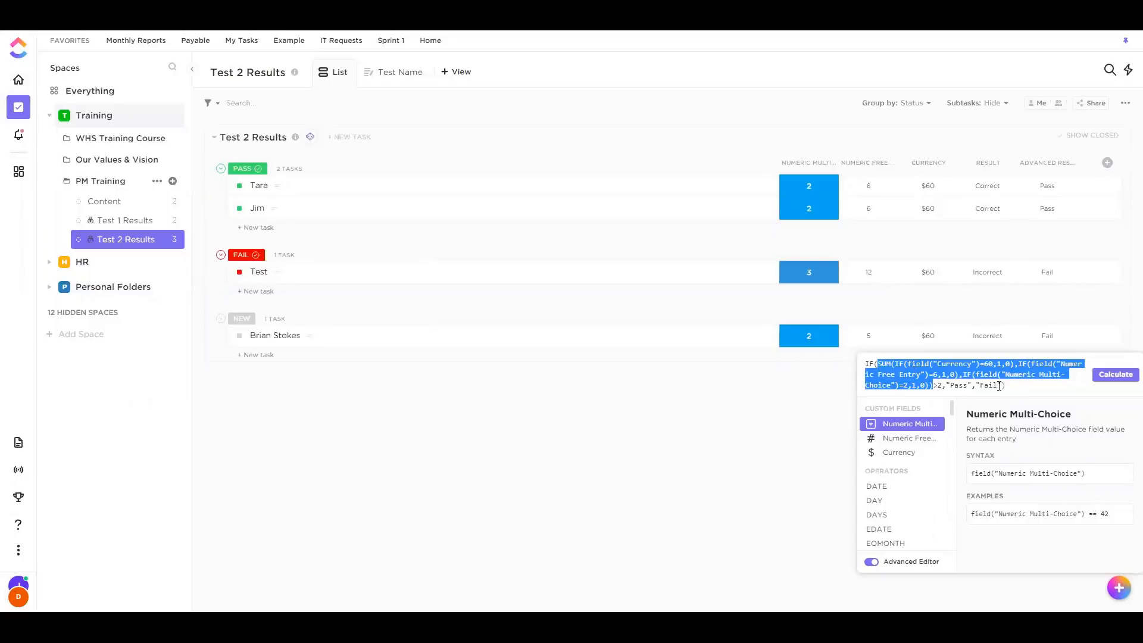
{"action": "left_click", "coordinate": [916, 376]}
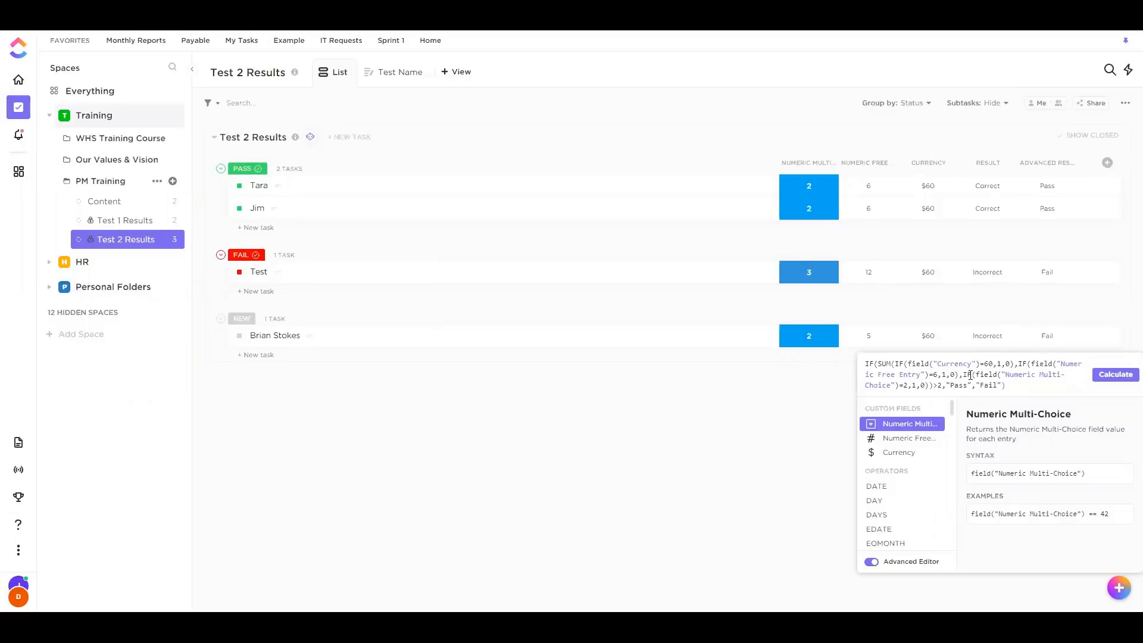
{"action": "left_click", "coordinate": [833, 398]}
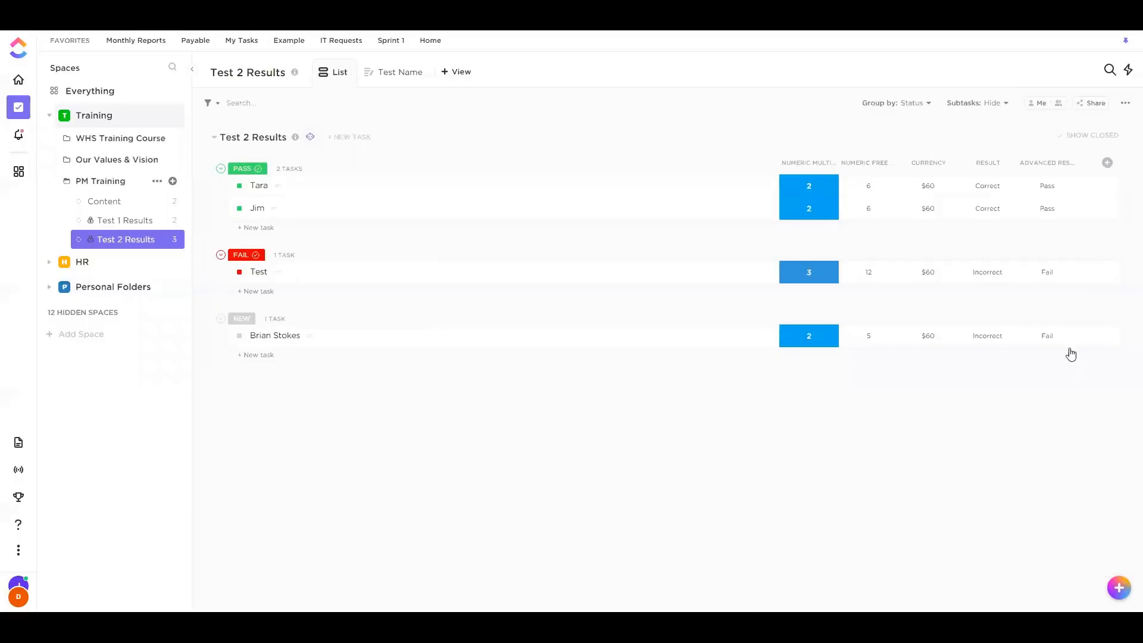
{"action": "left_click", "coordinate": [998, 343]}
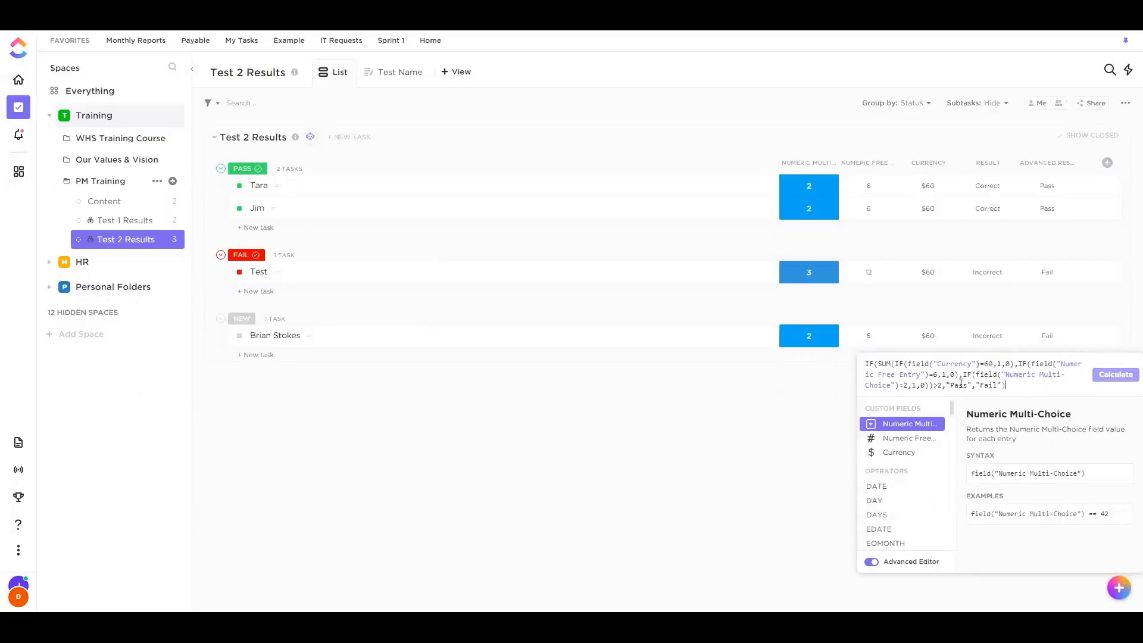
{"action": "left_click", "coordinate": [1068, 349]}
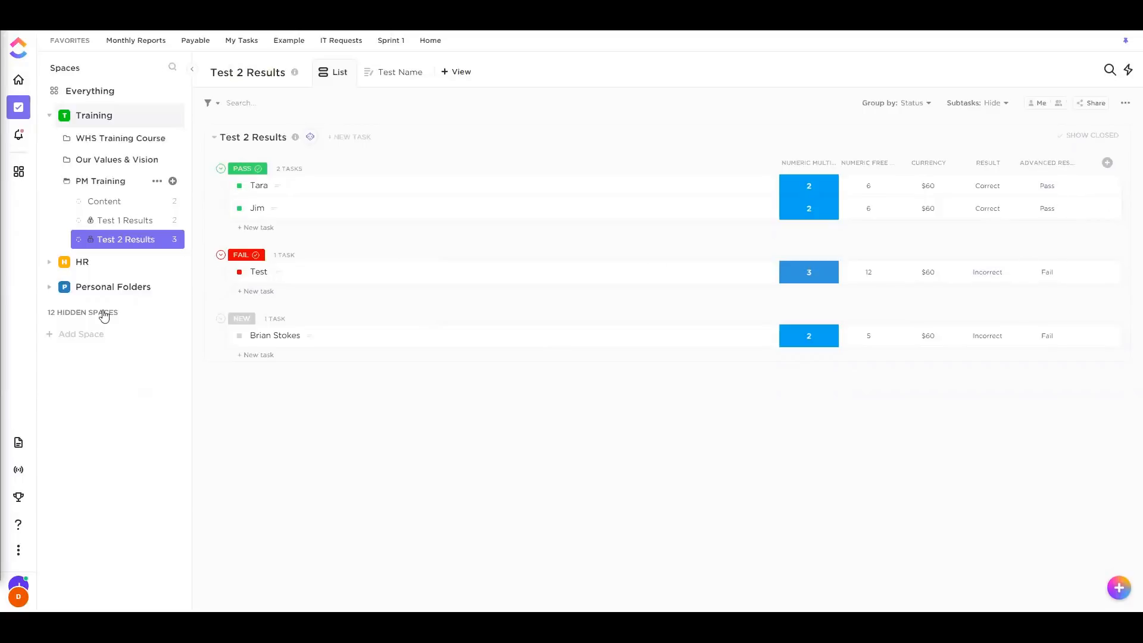
Set the last test taker's status to FAIL and go to Dashboards
{"action": "left_click", "coordinate": [239, 335]}
{"action": "left_click", "coordinate": [280, 416]}
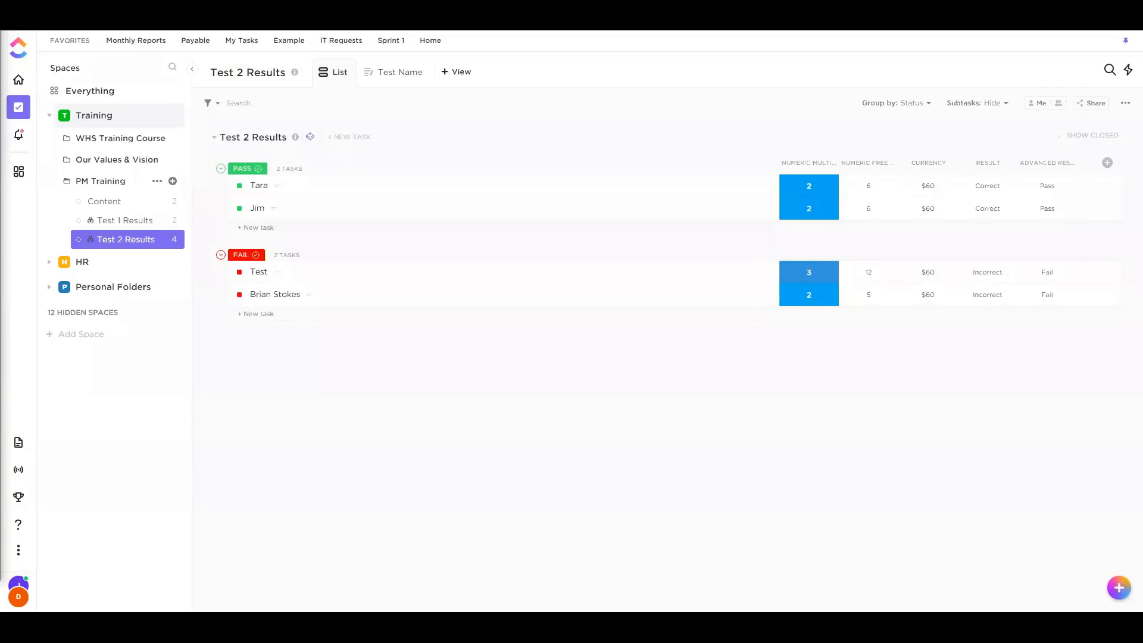
{"action": "left_click", "coordinate": [22, 172]}
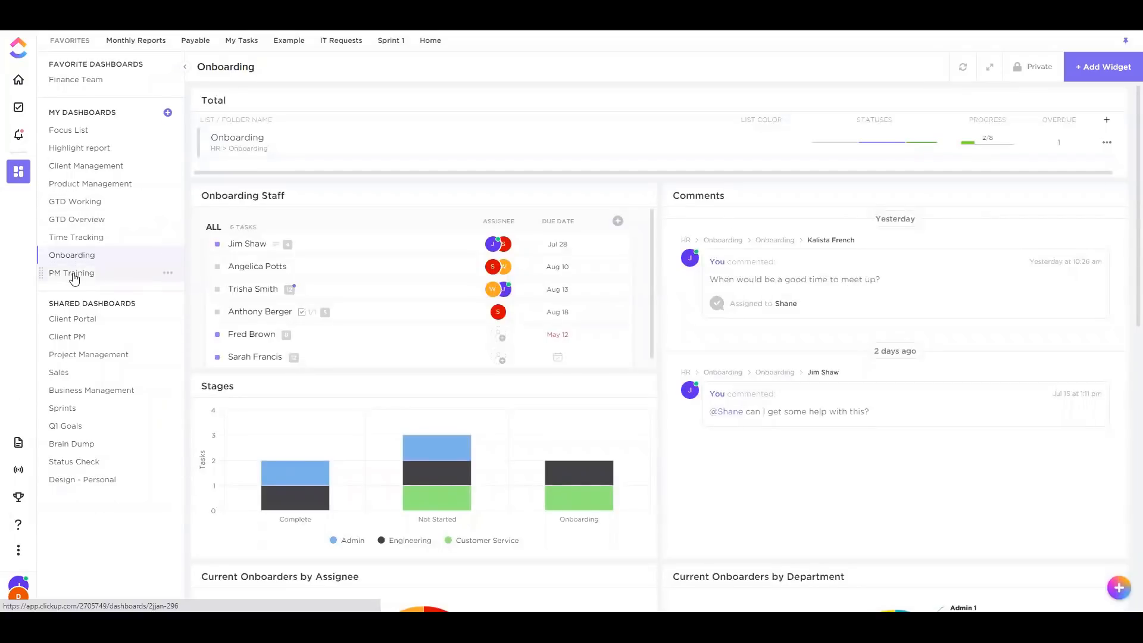
Open the PM Training dashboard and look over its widgets
{"action": "left_click", "coordinate": [94, 274]}
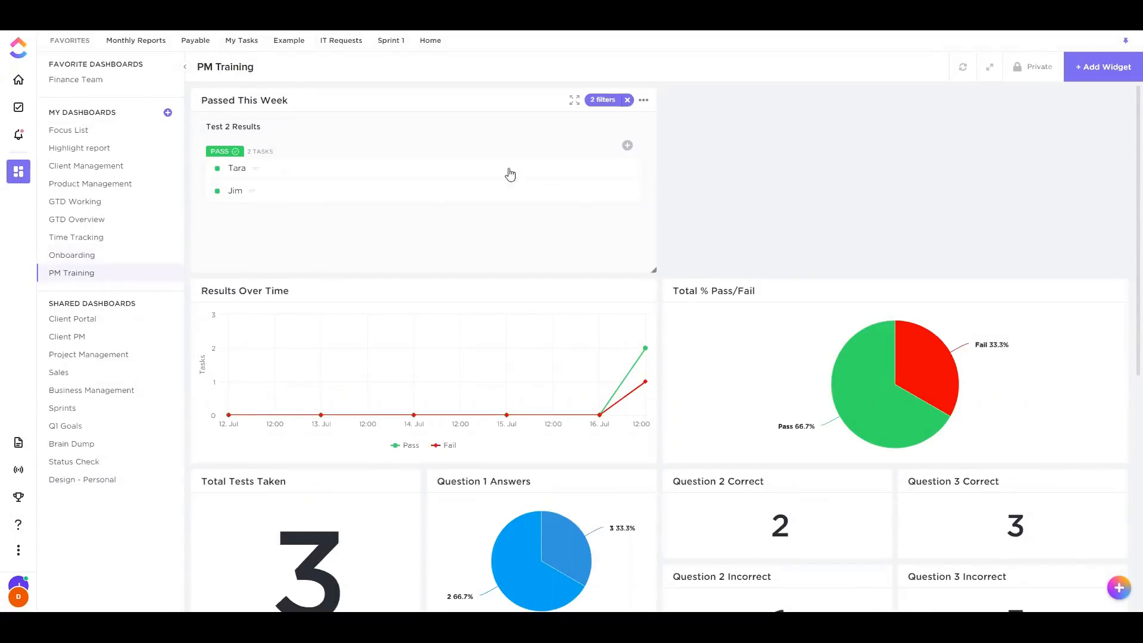
{"action": "scroll", "coordinate": [655, 300], "scroll_direction": "down", "scroll_amount": 7}
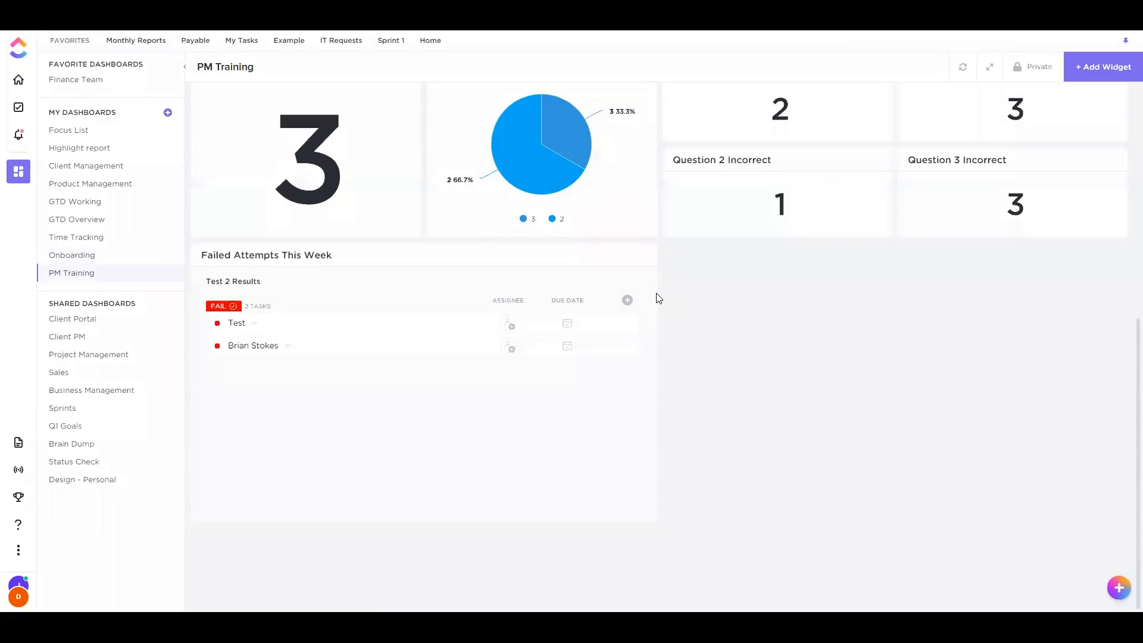
{"action": "scroll", "coordinate": [658, 299], "scroll_direction": "up", "scroll_amount": 7}
{"action": "scroll", "coordinate": [592, 318], "scroll_direction": "down", "scroll_amount": 7}
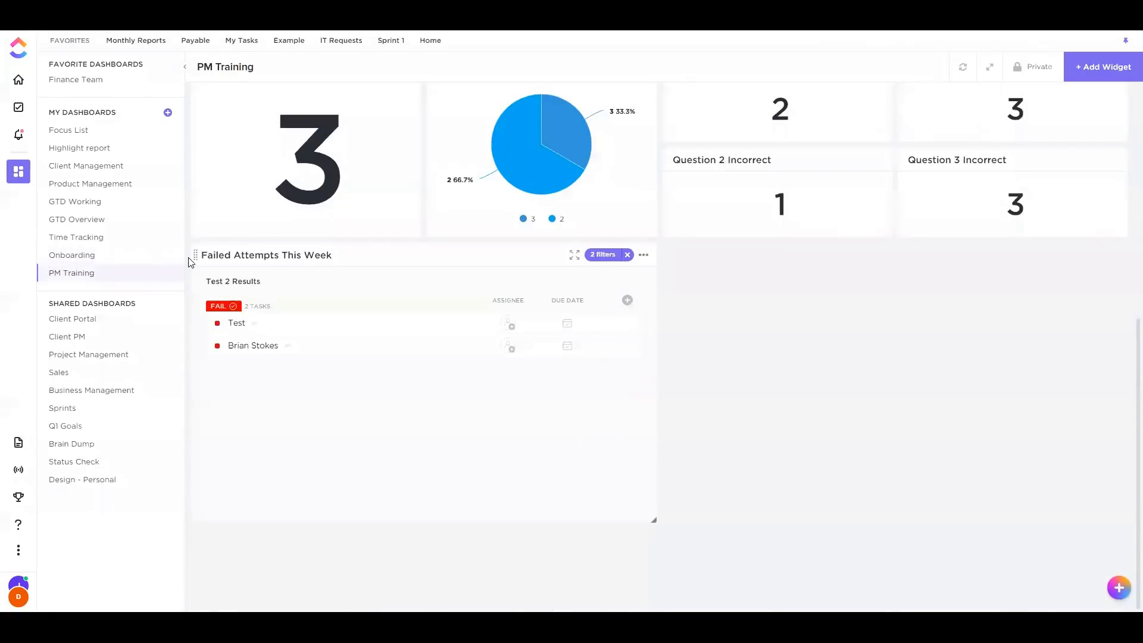
Arrange Passed This Week beside a shorter Failed Attempts, with Results Over Time and Total % Pass/Fail below
{"action": "left_click_drag", "start_coordinate": [196, 255], "coordinate": [668, 115]}
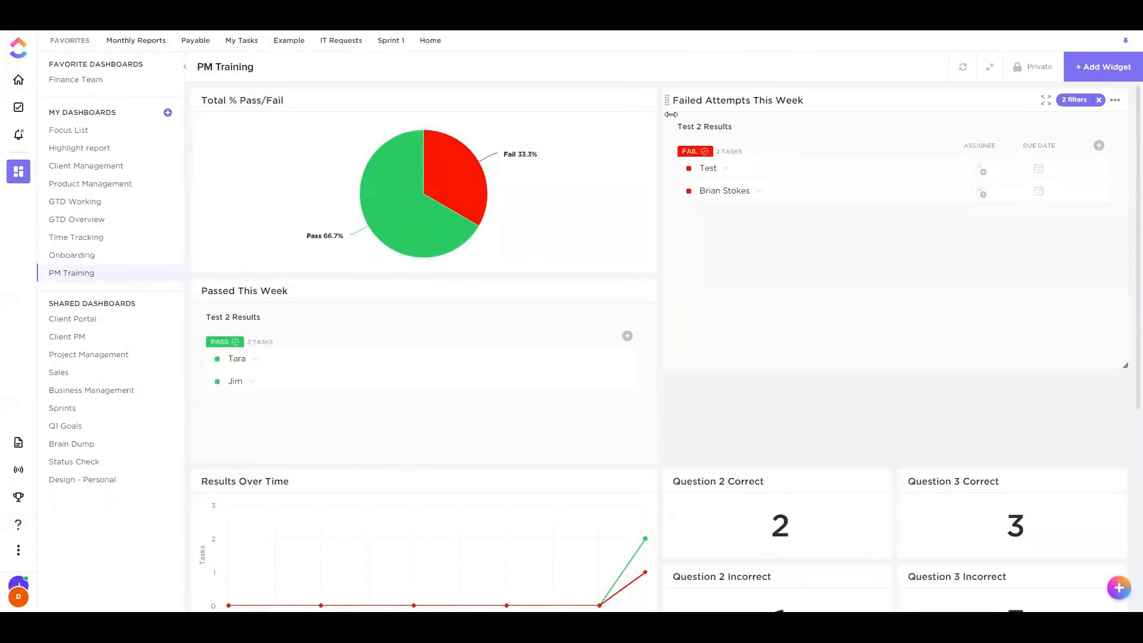
{"action": "left_click_drag", "start_coordinate": [195, 291], "coordinate": [195, 102]}
{"action": "left_click_drag", "start_coordinate": [666, 291], "coordinate": [863, 95]}
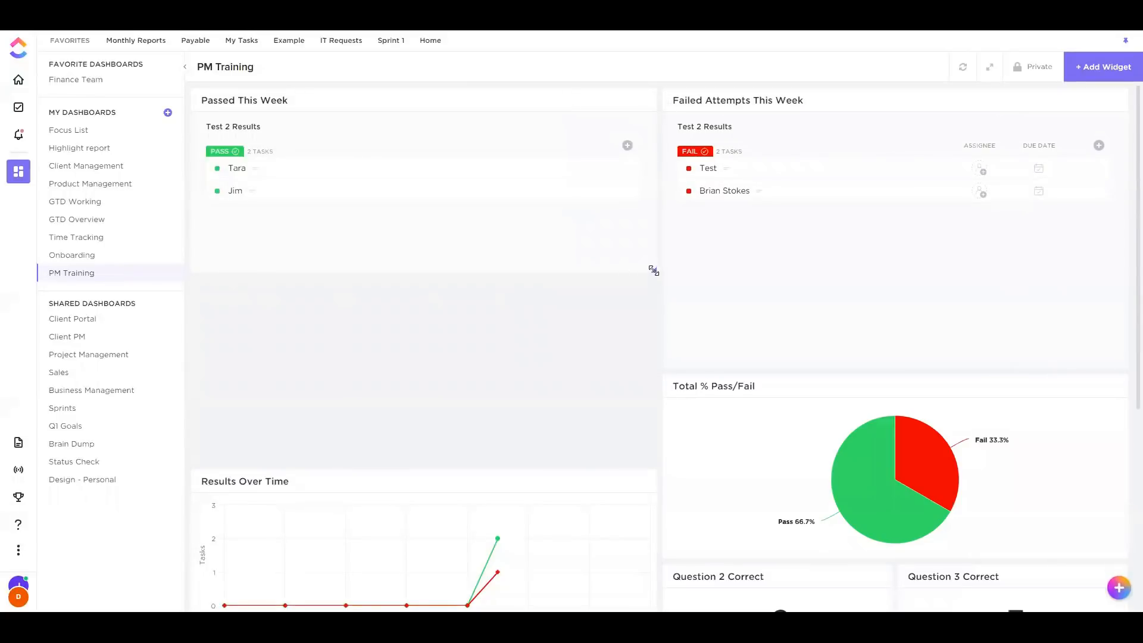
{"action": "left_click_drag", "start_coordinate": [1122, 365], "coordinate": [1061, 275]}
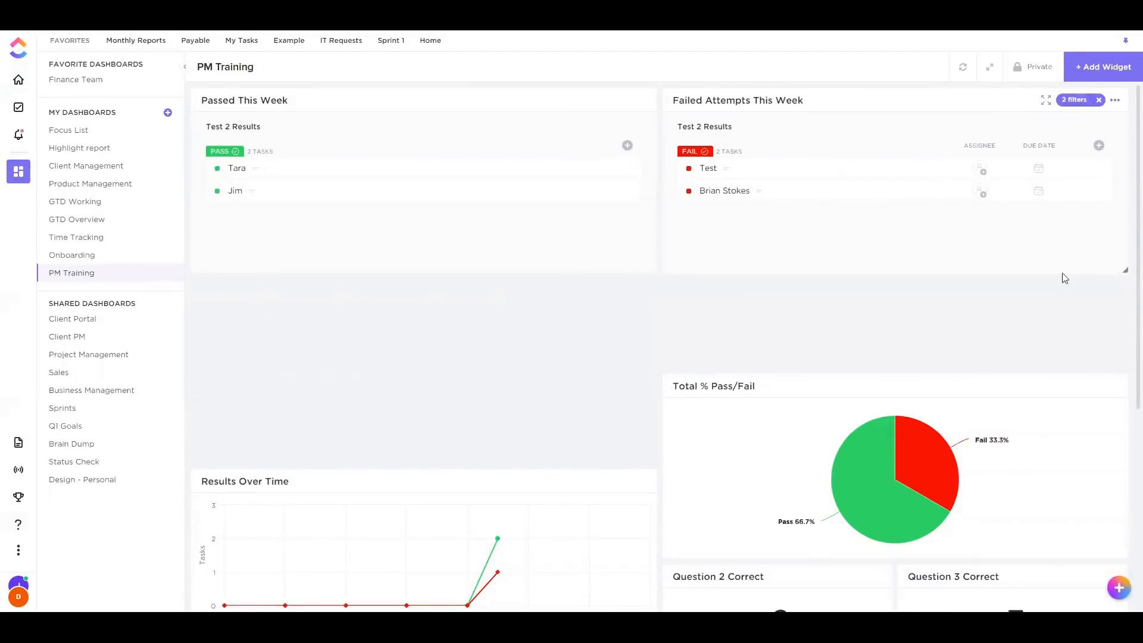
{"action": "left_click_drag", "start_coordinate": [663, 387], "coordinate": [662, 292]}
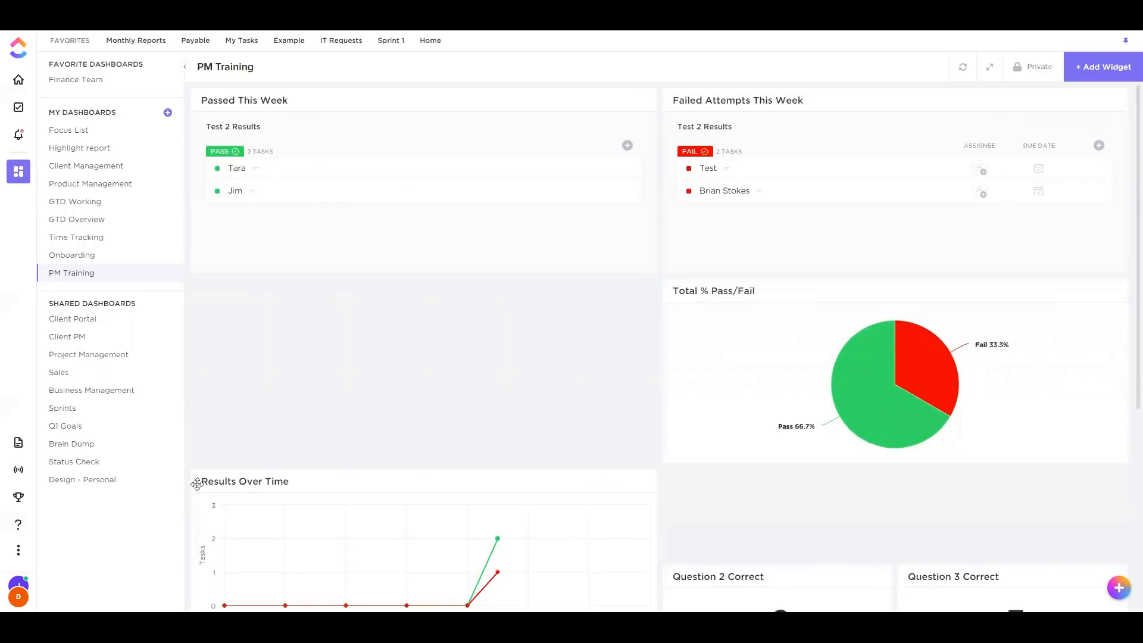
{"action": "left_click_drag", "start_coordinate": [199, 482], "coordinate": [229, 286]}
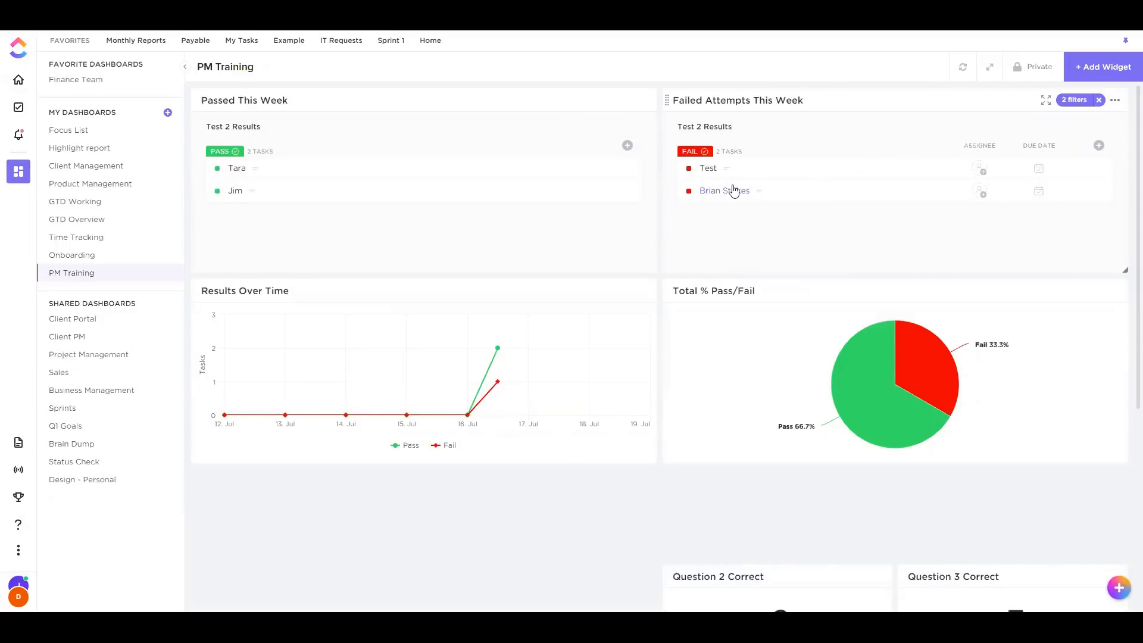
{"action": "scroll", "coordinate": [783, 222], "scroll_direction": "down", "scroll_amount": 2}
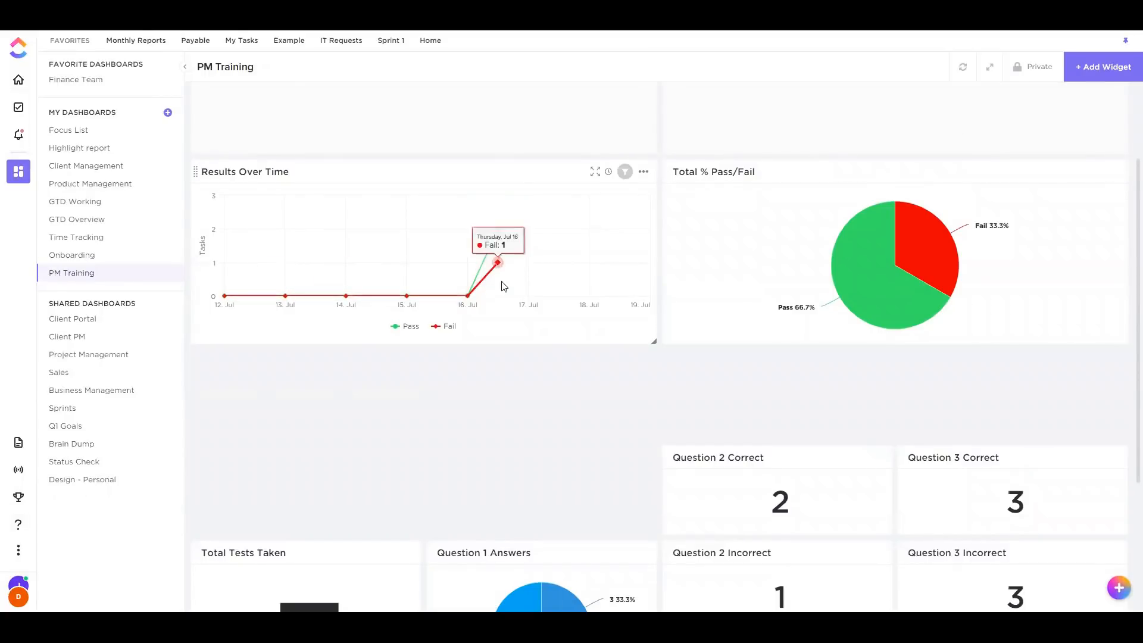
Move Total Tests Taken and Question 1 Answers side by side under Results Over Time
{"action": "left_click_drag", "start_coordinate": [194, 548], "coordinate": [189, 378]}
{"action": "left_click_drag", "start_coordinate": [431, 553], "coordinate": [430, 364]}
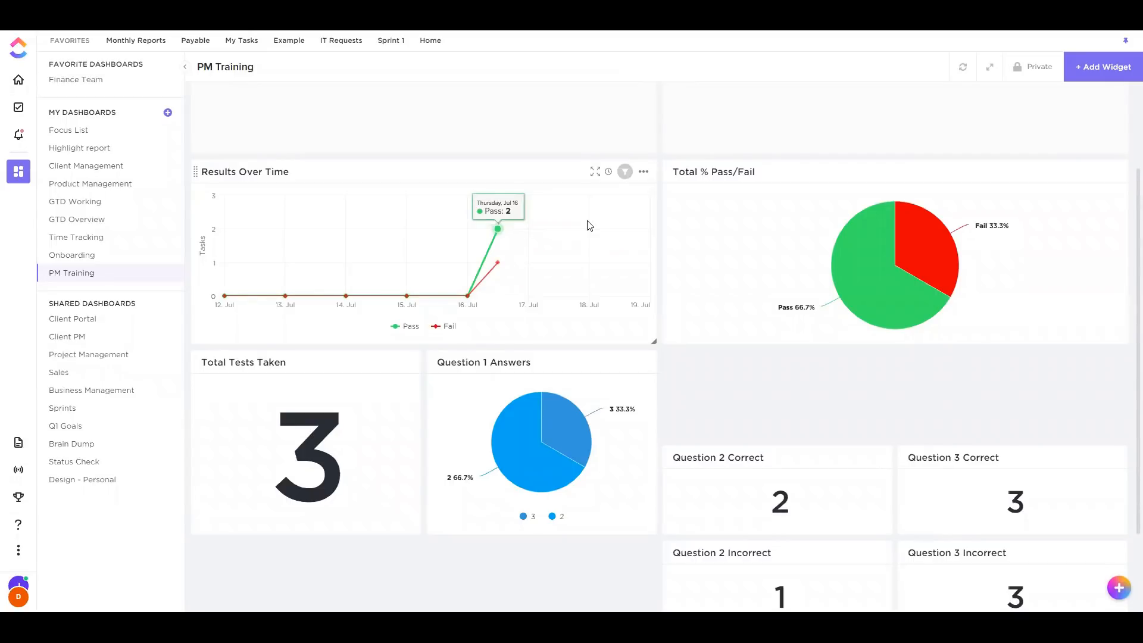
{"action": "scroll", "coordinate": [595, 243], "scroll_direction": "down", "scroll_amount": 1}
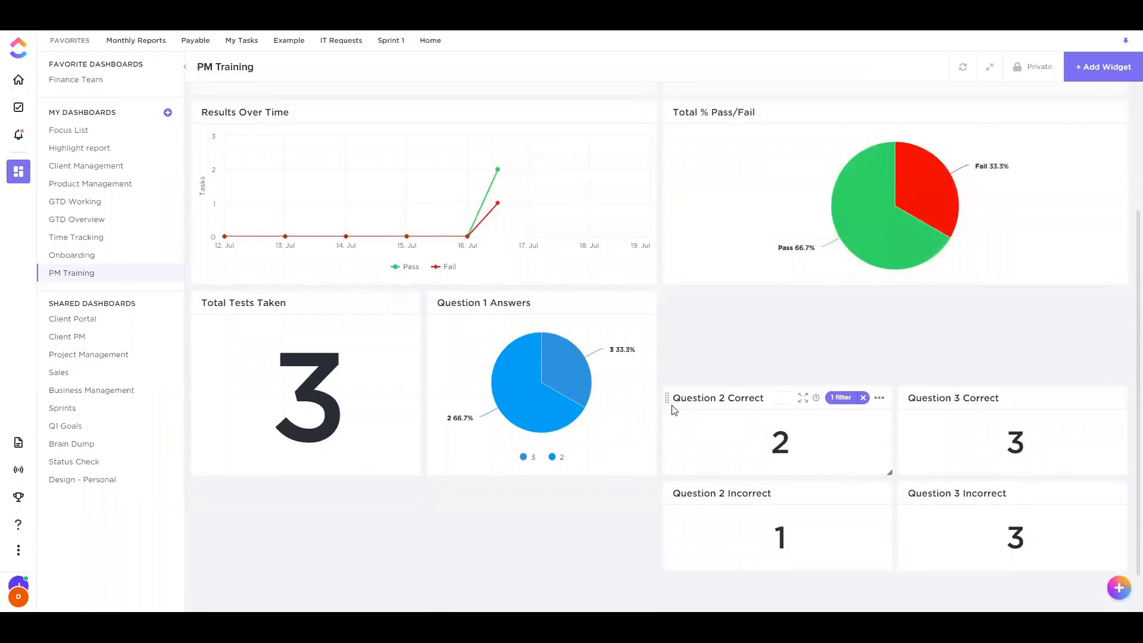
Arrange Question 2 and 3 Correct above their Incorrect widgets in a 2×2 grid
{"action": "left_click_drag", "start_coordinate": [667, 398], "coordinate": [667, 306]}
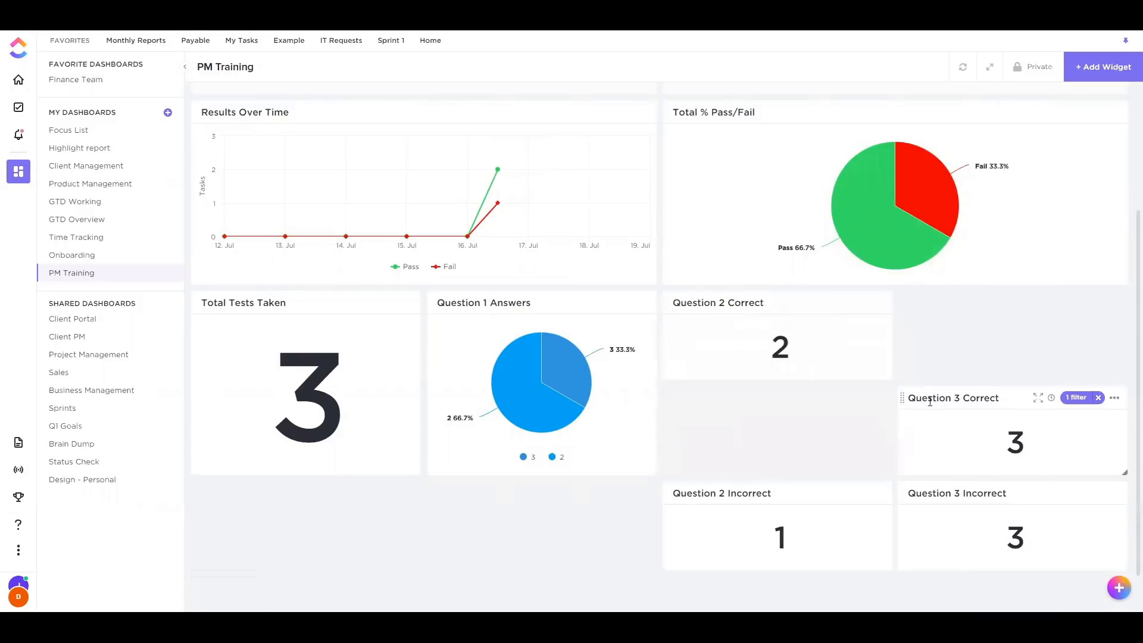
{"action": "left_click_drag", "start_coordinate": [898, 401], "coordinate": [900, 305]}
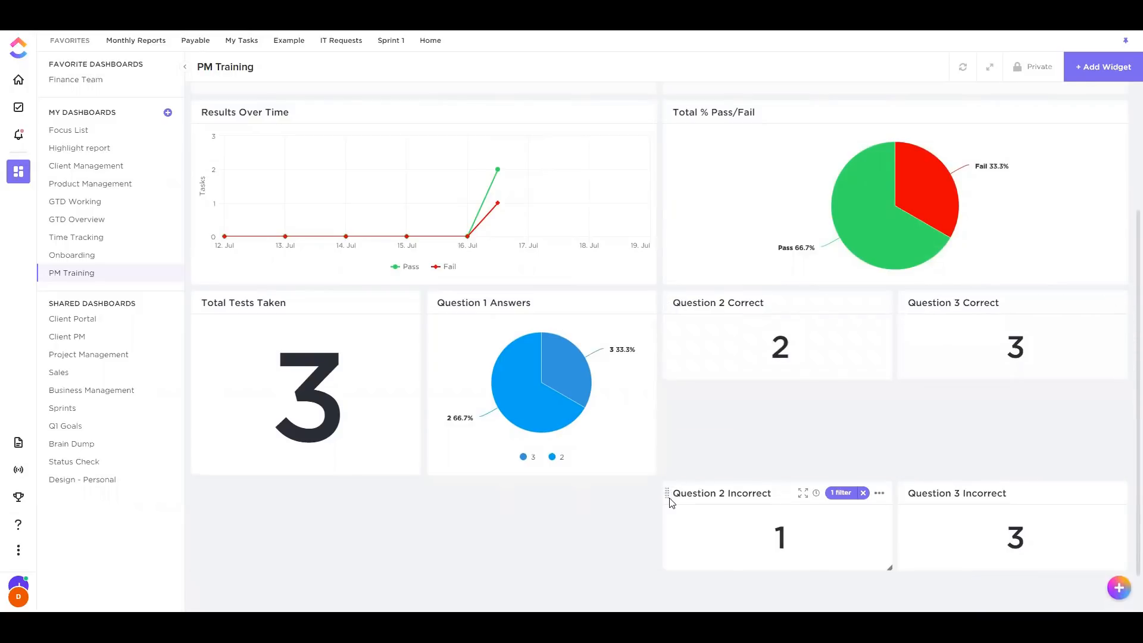
{"action": "left_click_drag", "start_coordinate": [667, 497], "coordinate": [667, 416]}
{"action": "left_click_drag", "start_coordinate": [901, 493], "coordinate": [894, 424]}
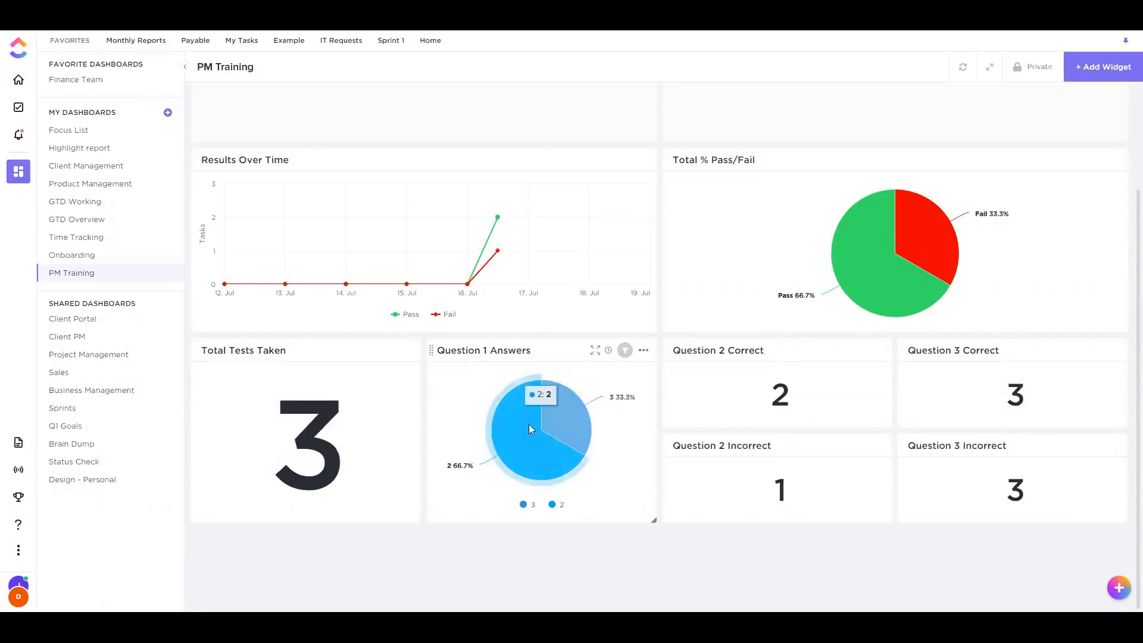
{"action": "mouse_move", "coordinate": [577, 445]}
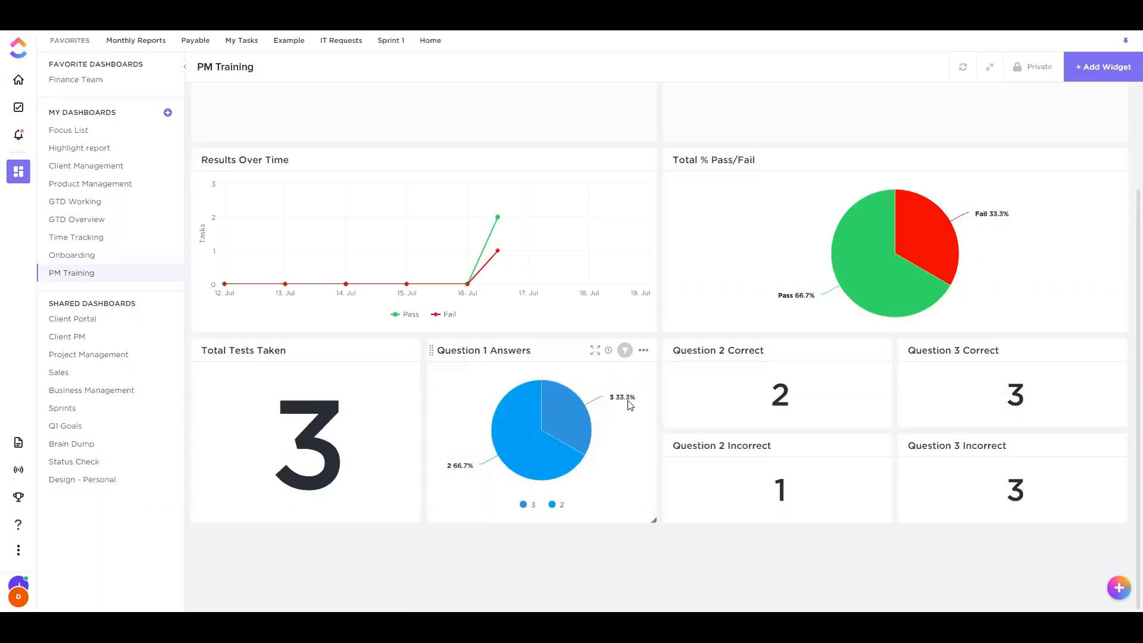
{"action": "mouse_move", "coordinate": [613, 401]}
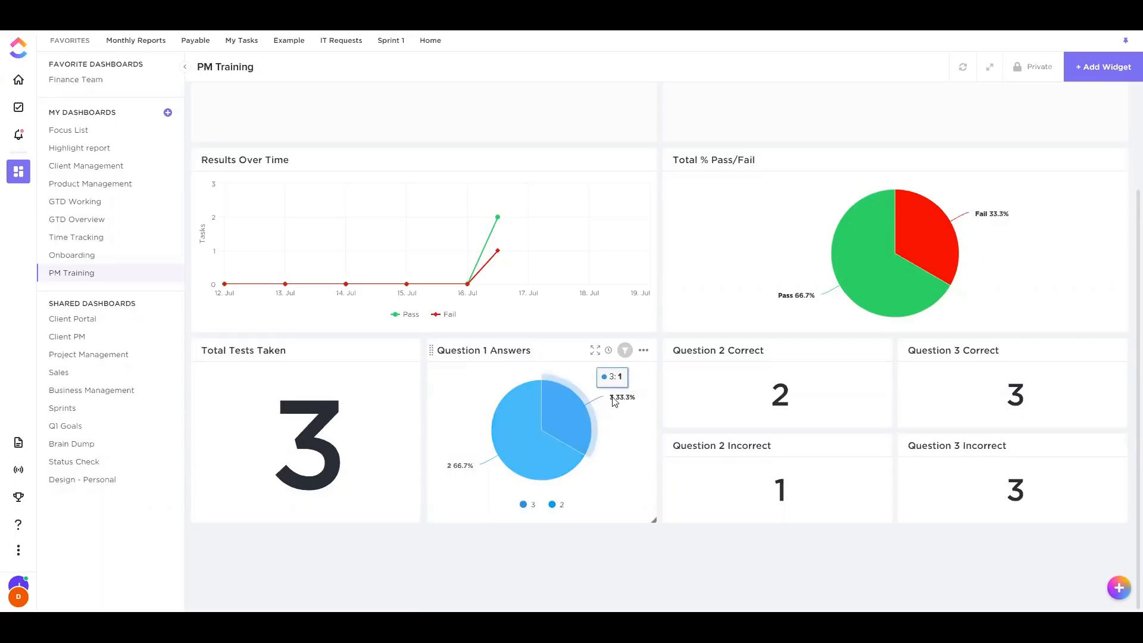
{"action": "mouse_move", "coordinate": [469, 474]}
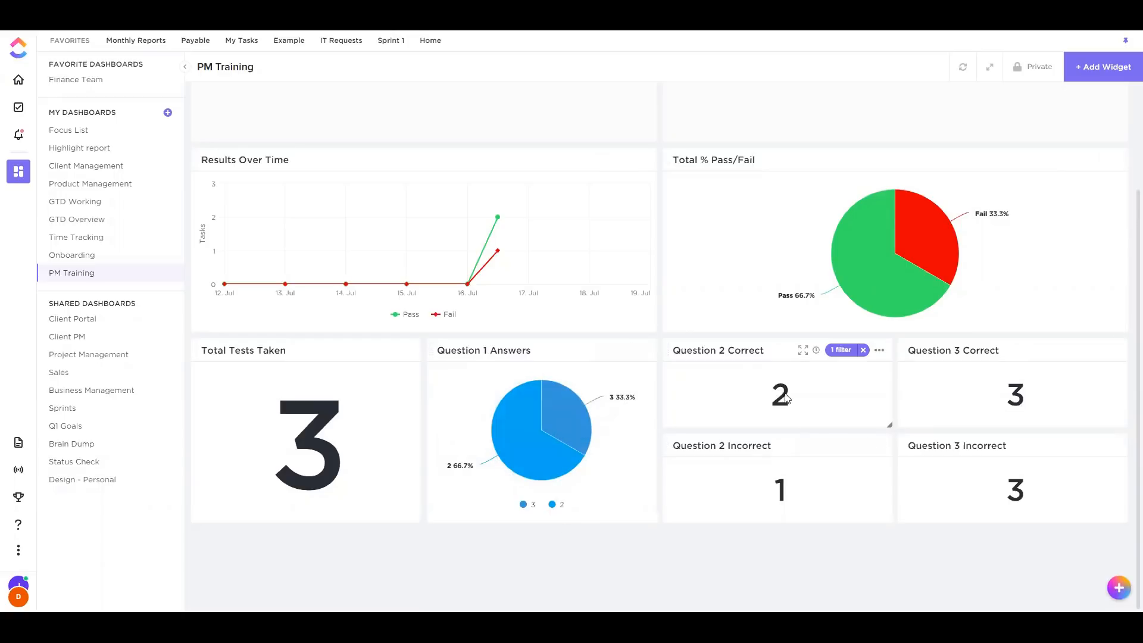
Review the filters used by the Question 2 Correct and Question 2 Incorrect widgets
{"action": "left_click", "coordinate": [844, 350]}
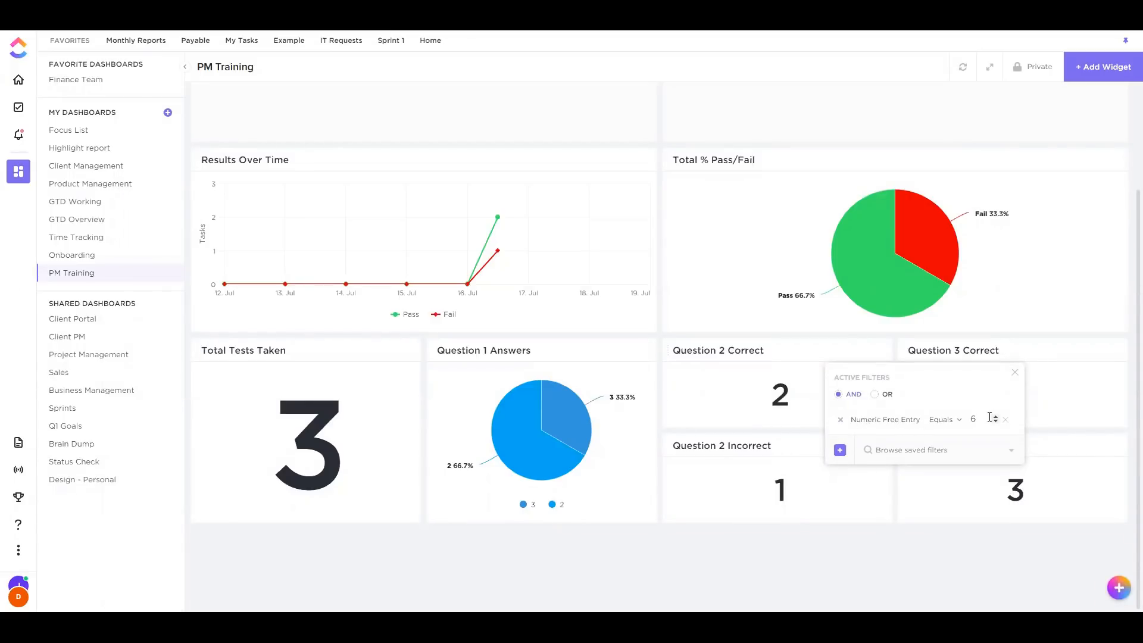
{"action": "left_click", "coordinate": [826, 512]}
{"action": "left_click", "coordinate": [844, 446]}
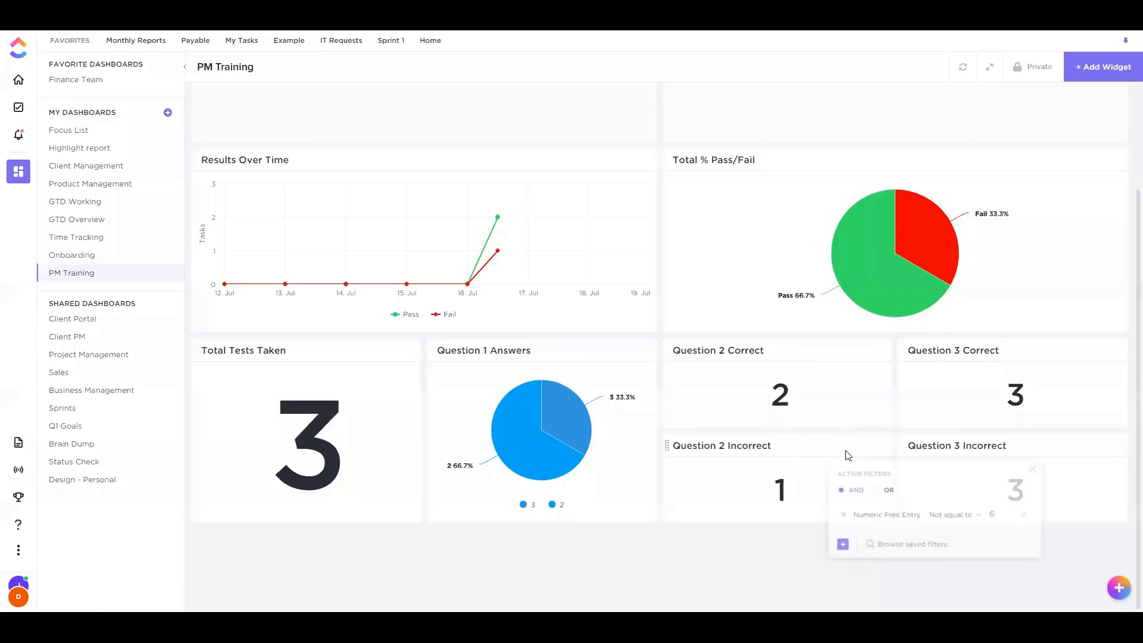
{"action": "left_click", "coordinate": [789, 505]}
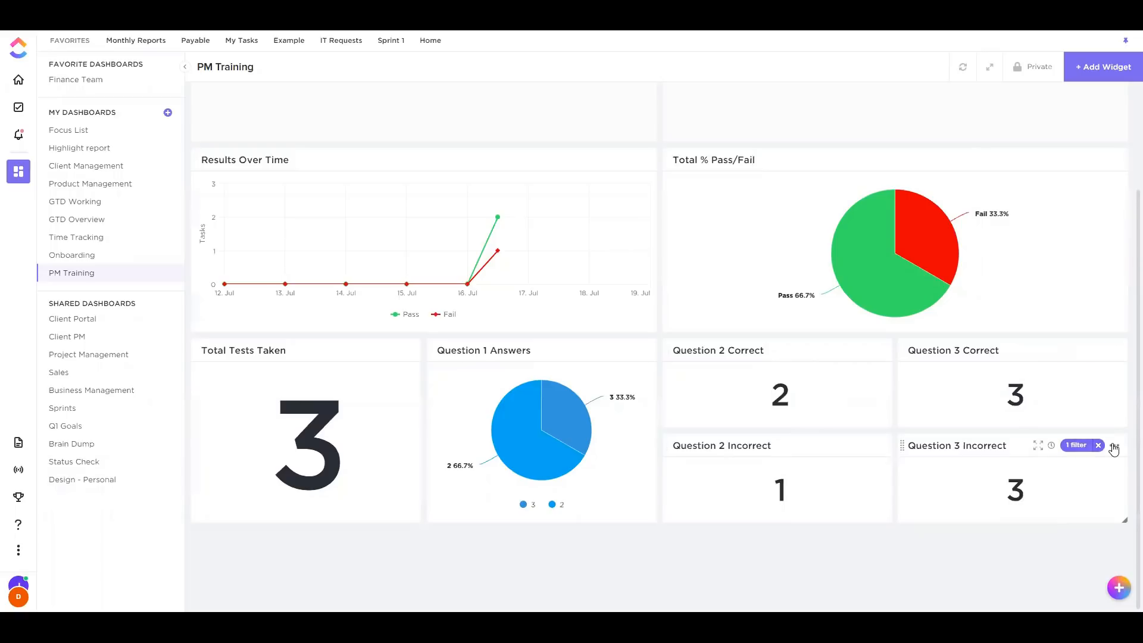
Switch Question 3 Incorrect's Currency filter to 'Not equal to' 60 and save; it now reads 0
{"action": "left_click", "coordinate": [1114, 445]}
{"action": "left_click", "coordinate": [1043, 468]}
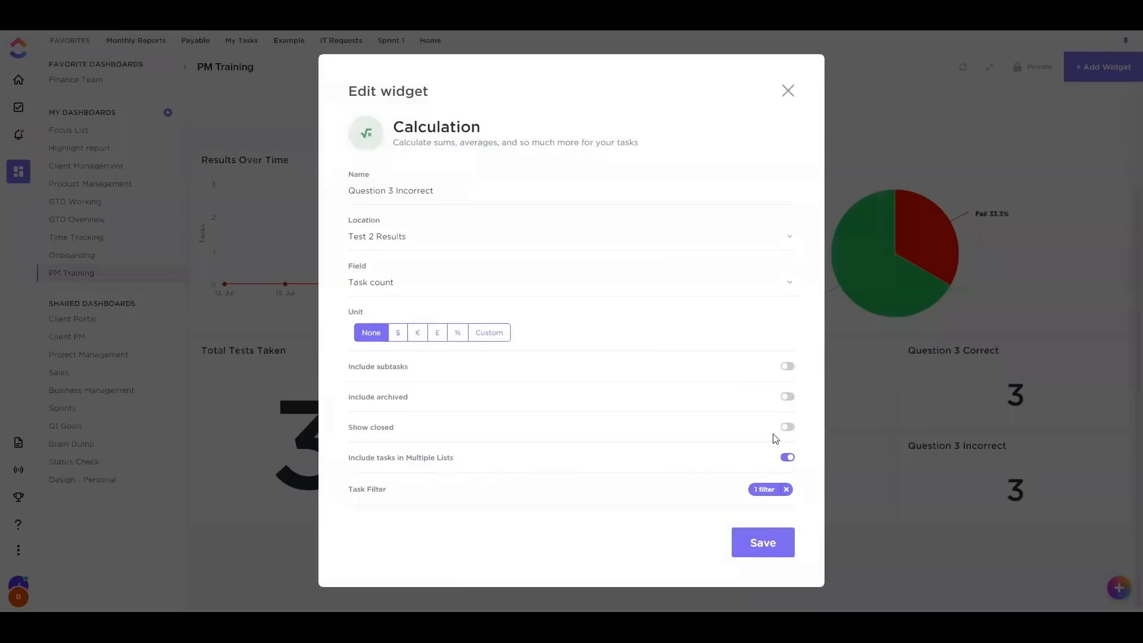
{"action": "left_click", "coordinate": [764, 489]}
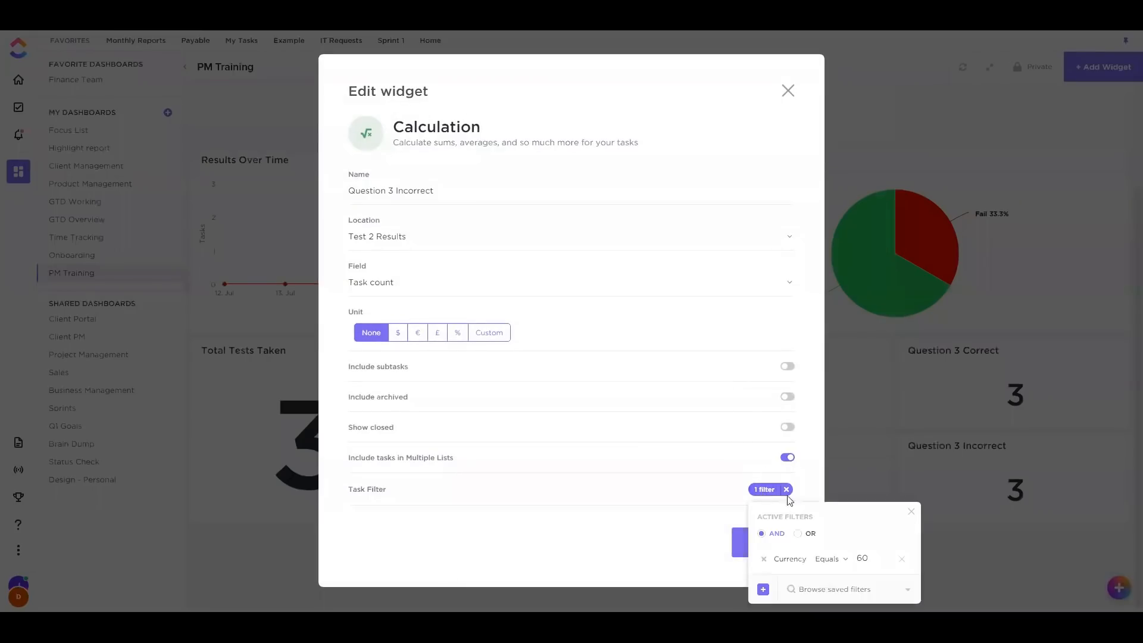
{"action": "left_click", "coordinate": [843, 560]}
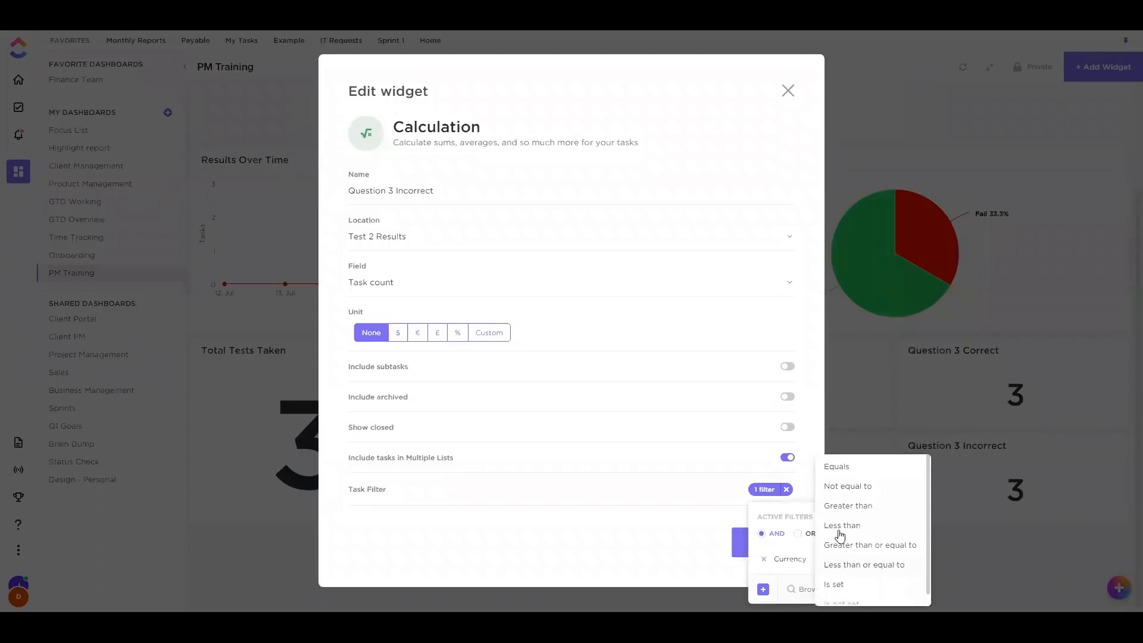
{"action": "left_click", "coordinate": [850, 488]}
{"action": "left_click", "coordinate": [653, 552]}
{"action": "left_click", "coordinate": [767, 544]}
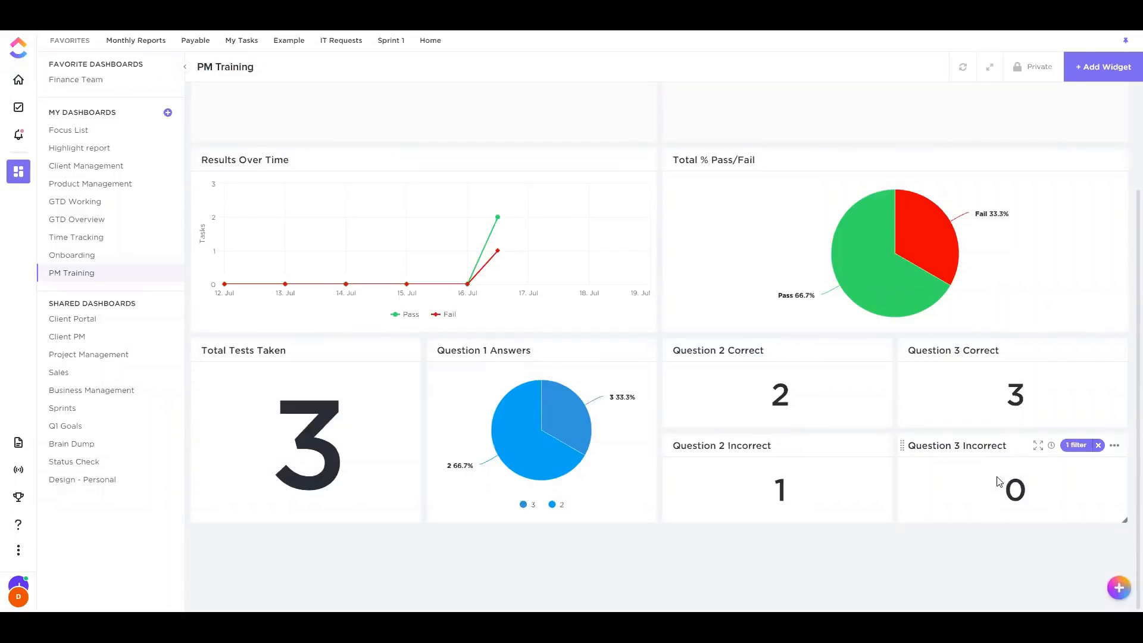
{"action": "scroll", "coordinate": [876, 461], "scroll_direction": "up", "scroll_amount": 1}
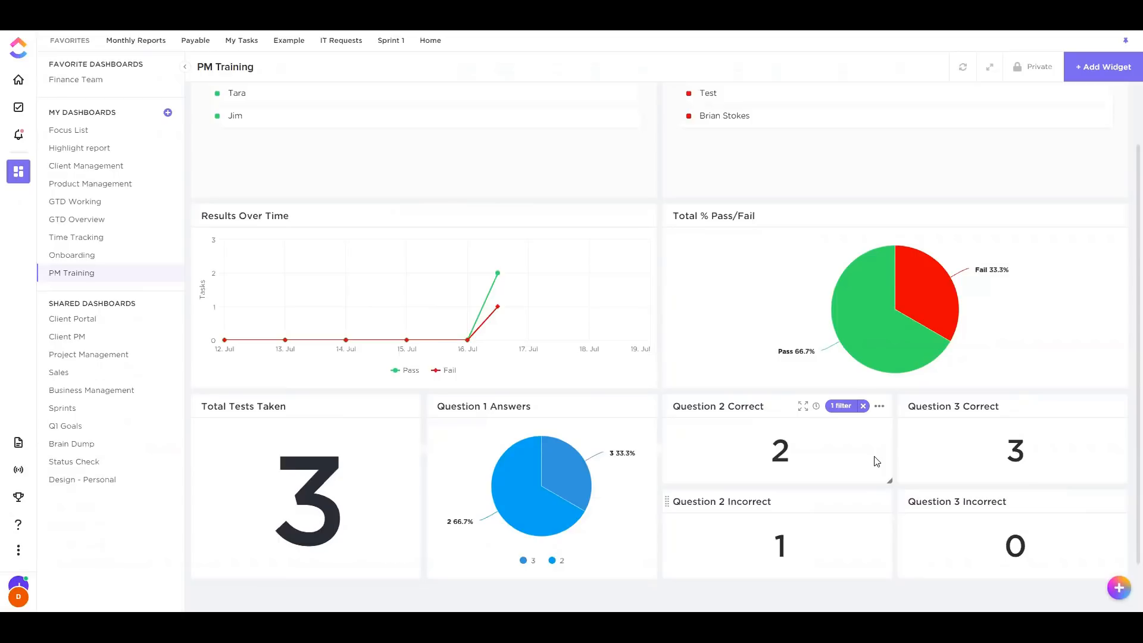
{"action": "scroll", "coordinate": [876, 461], "scroll_direction": "up", "scroll_amount": 1}
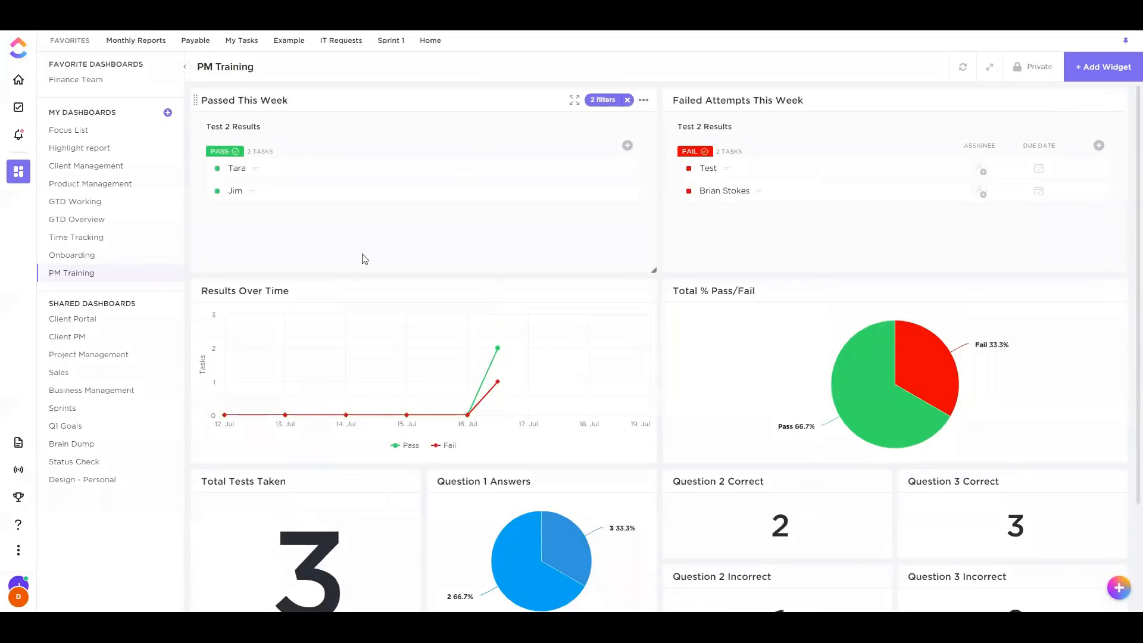
{"action": "scroll", "coordinate": [381, 405], "scroll_direction": "down", "scroll_amount": 2}
{"action": "scroll", "coordinate": [994, 387], "scroll_direction": "up", "scroll_amount": 1}
{"action": "scroll", "coordinate": [1000, 305], "scroll_direction": "up", "scroll_amount": 1}
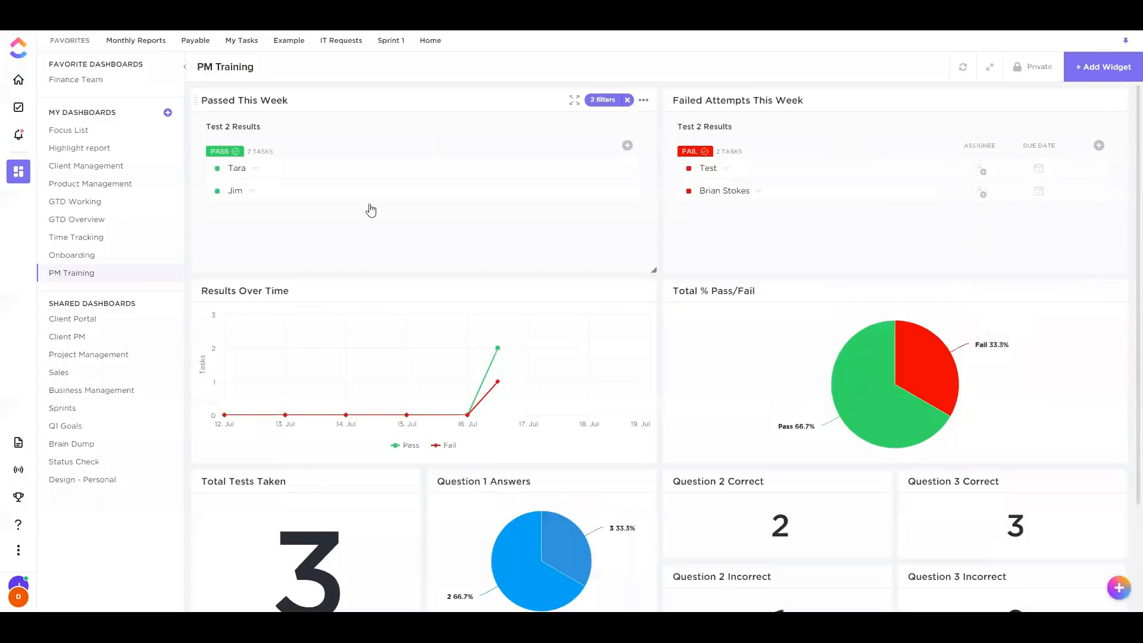
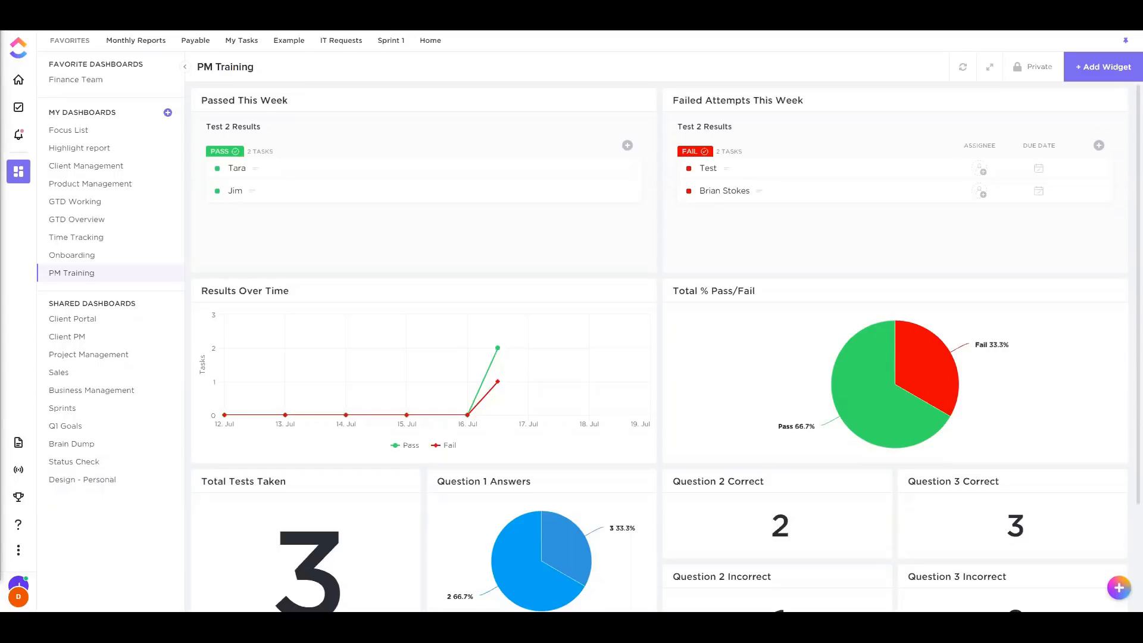
Open the dashboard's widget picker and browse the Sprints and Custom chart widget categories
{"action": "scroll", "coordinate": [778, 288], "scroll_direction": "down", "scroll_amount": 2}
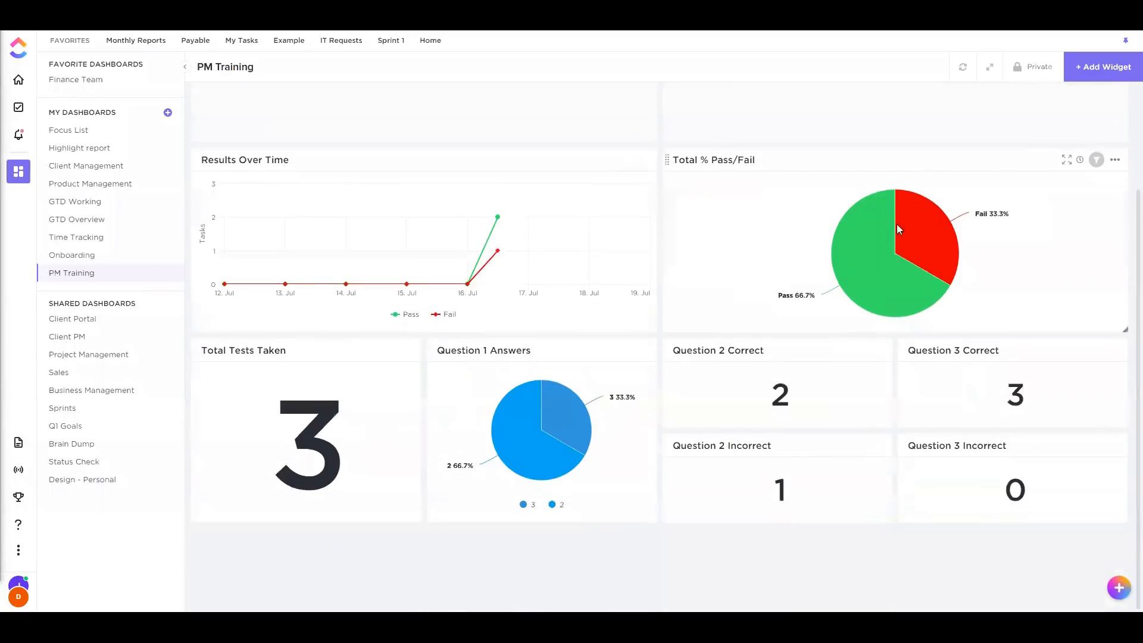
{"action": "left_click", "coordinate": [1121, 66]}
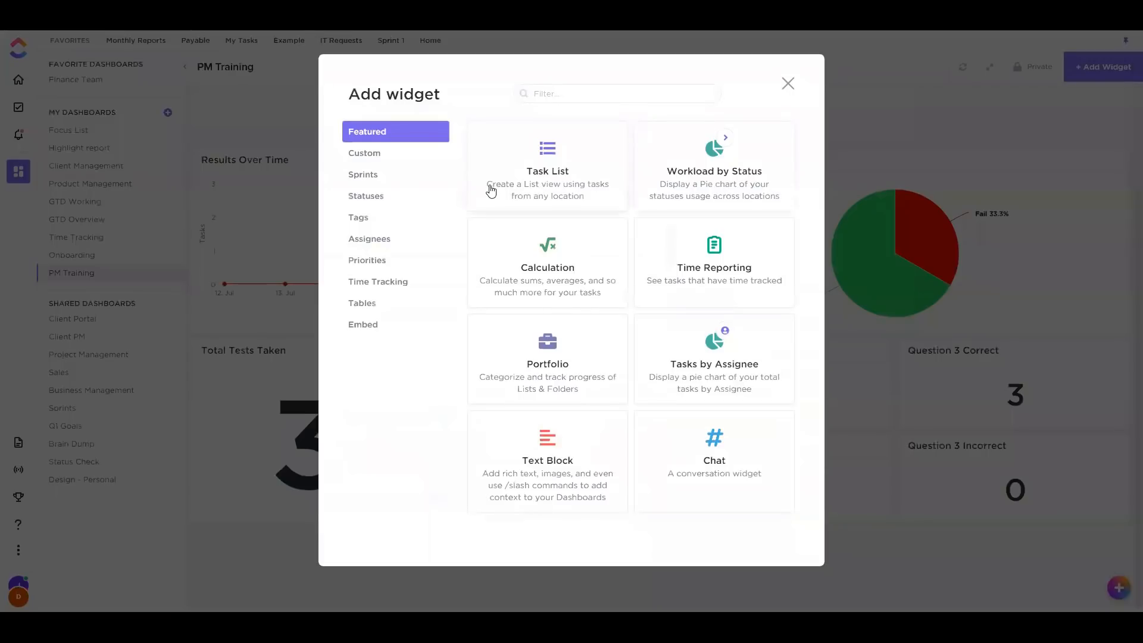
{"action": "left_click", "coordinate": [787, 85]}
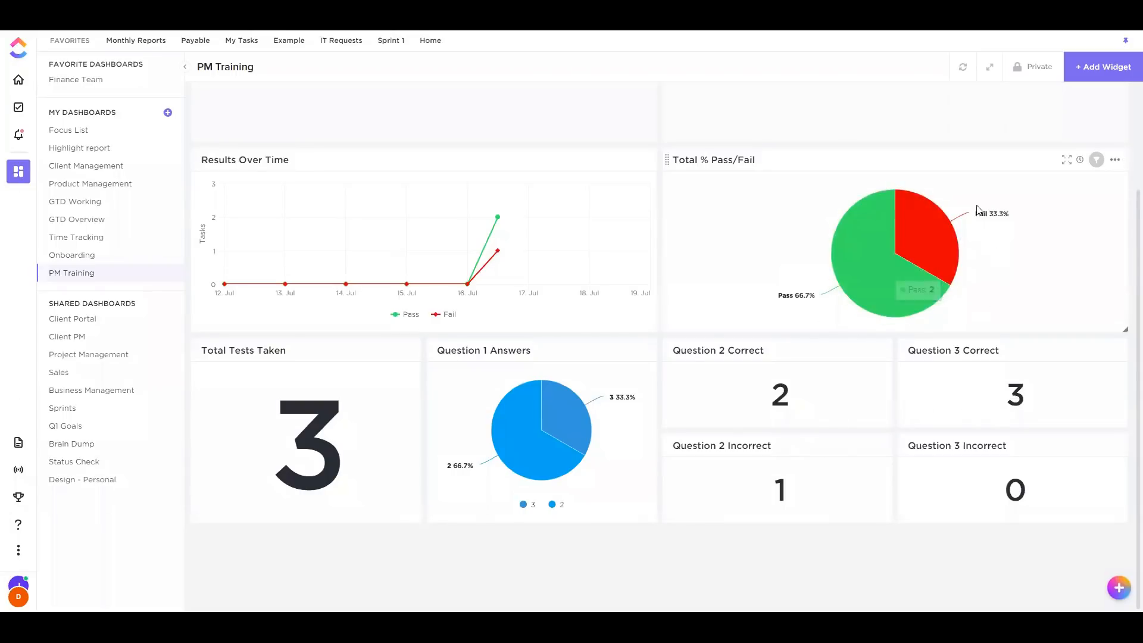
{"action": "left_click", "coordinate": [1086, 72]}
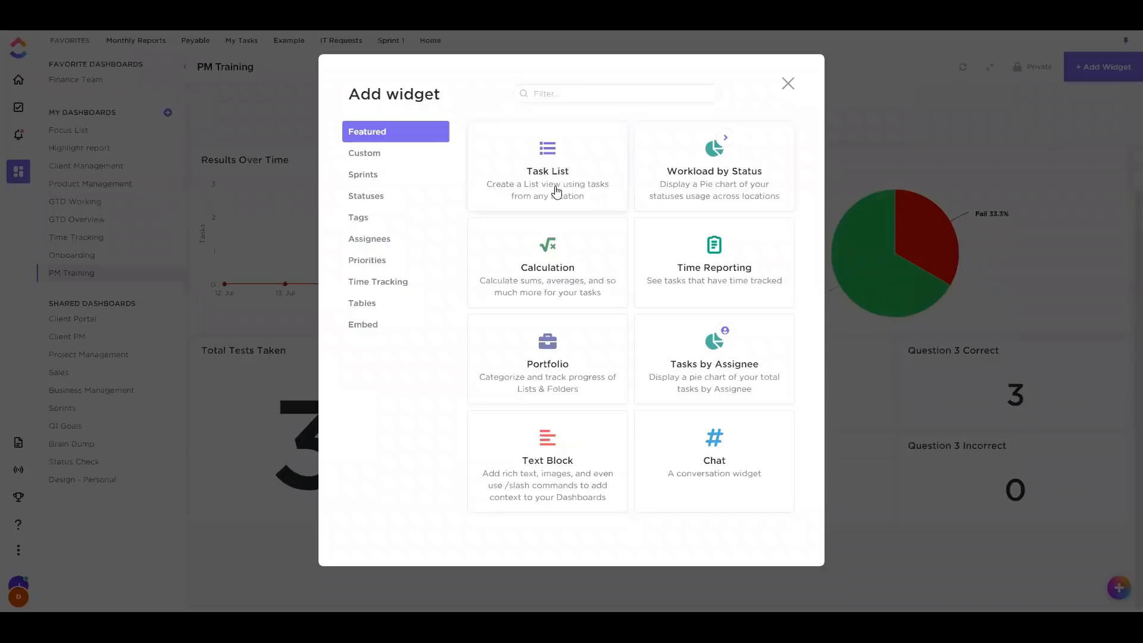
{"action": "left_click", "coordinate": [388, 176]}
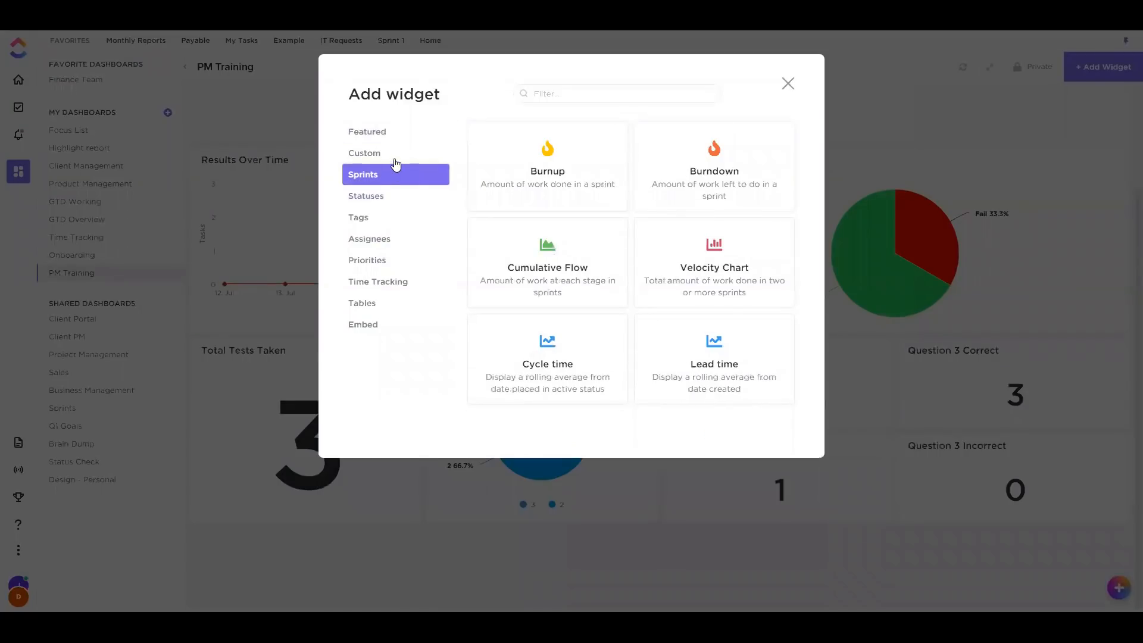
{"action": "left_click", "coordinate": [395, 161]}
Start a Custom Bar Chart widget, inspect its Y Axis and X Axis options, then discard it
{"action": "left_click", "coordinate": [760, 161]}
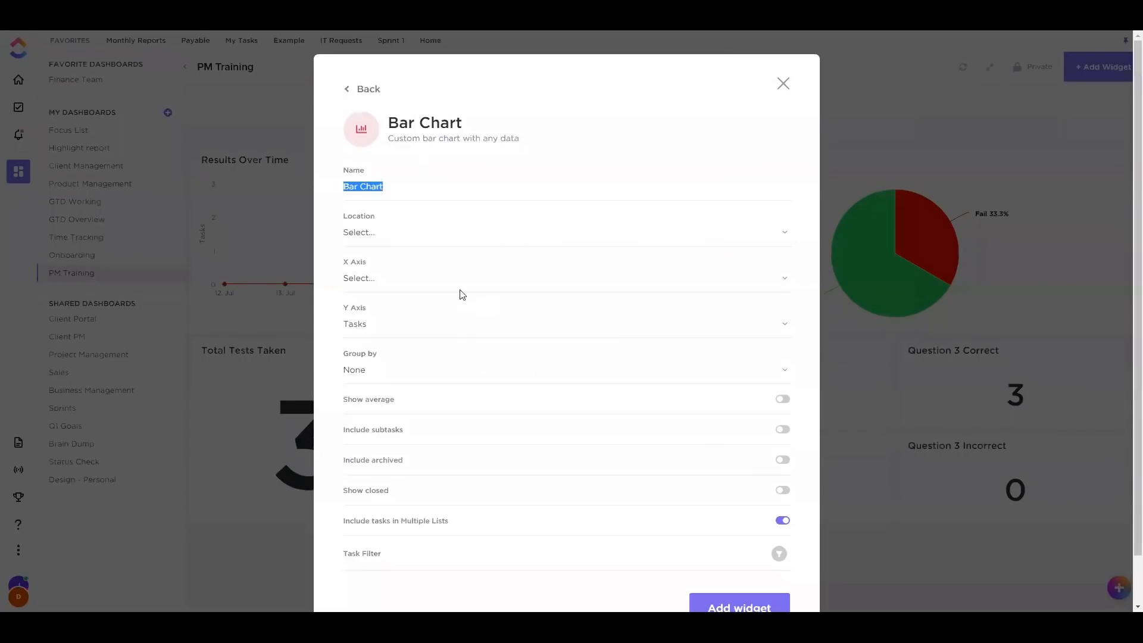
{"action": "left_click", "coordinate": [391, 326]}
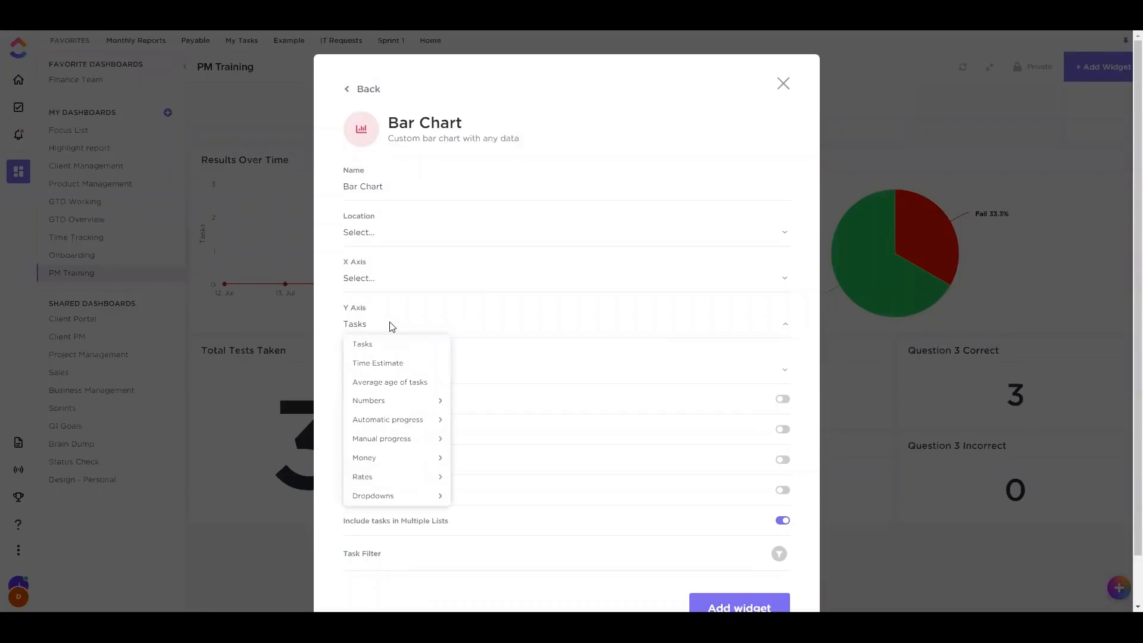
{"action": "left_click", "coordinate": [385, 276]}
{"action": "left_click", "coordinate": [367, 280]}
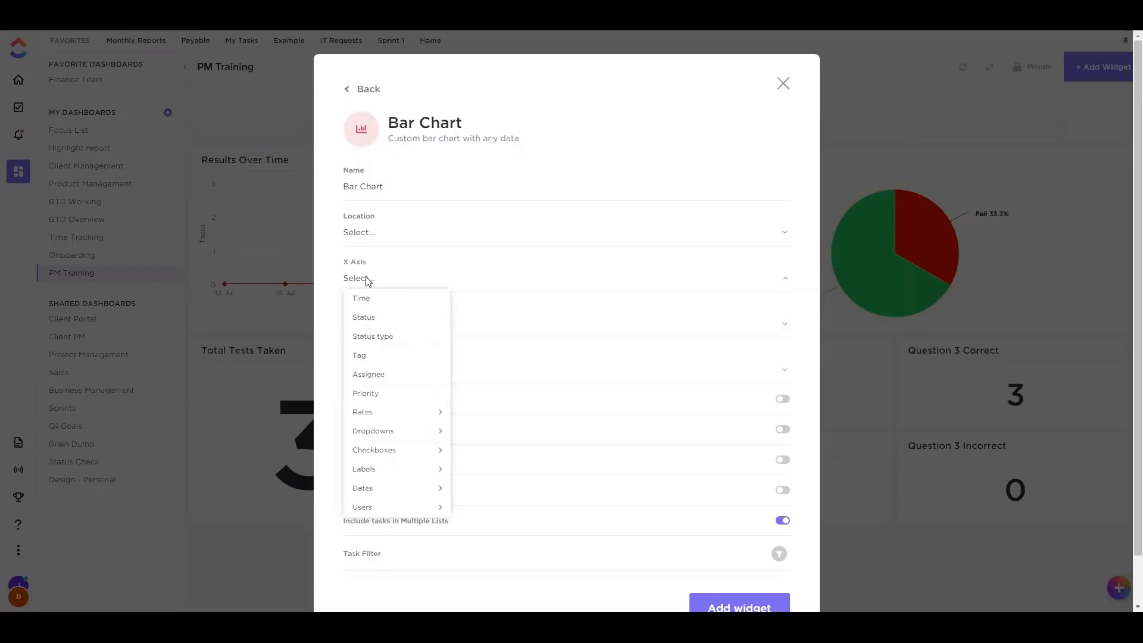
{"action": "left_click", "coordinate": [366, 280]}
{"action": "left_click", "coordinate": [366, 281]}
{"action": "mouse_move", "coordinate": [395, 490]}
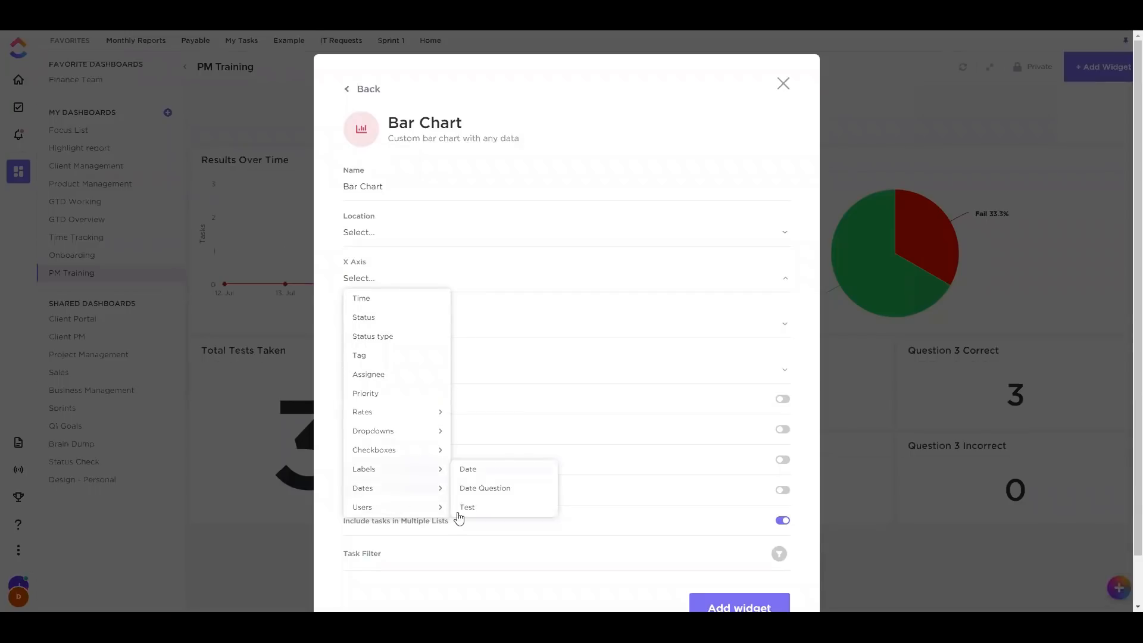
{"action": "left_click", "coordinate": [337, 337]}
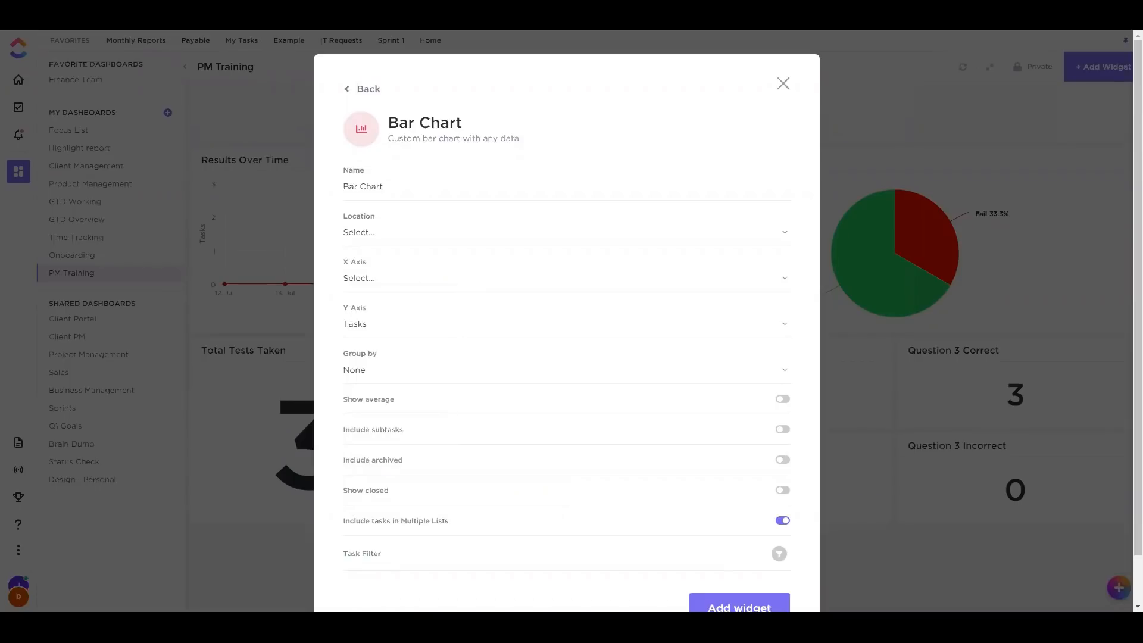
{"action": "left_click", "coordinate": [782, 83]}
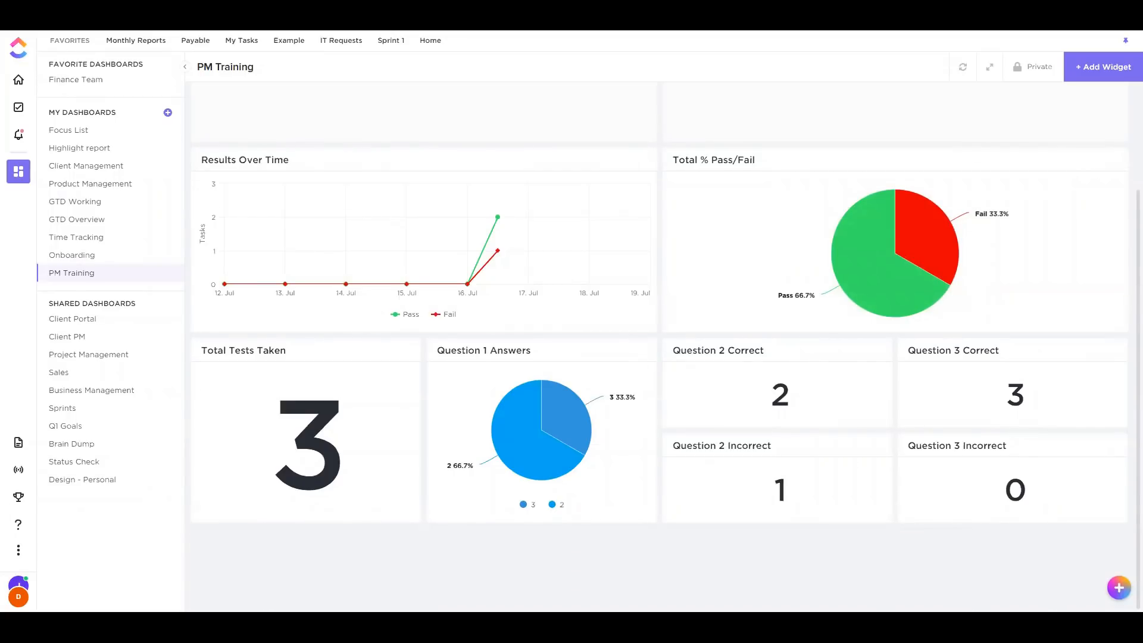
Go to the Test 2 Results task list from the left sidebar
{"action": "left_click", "coordinate": [20, 106]}
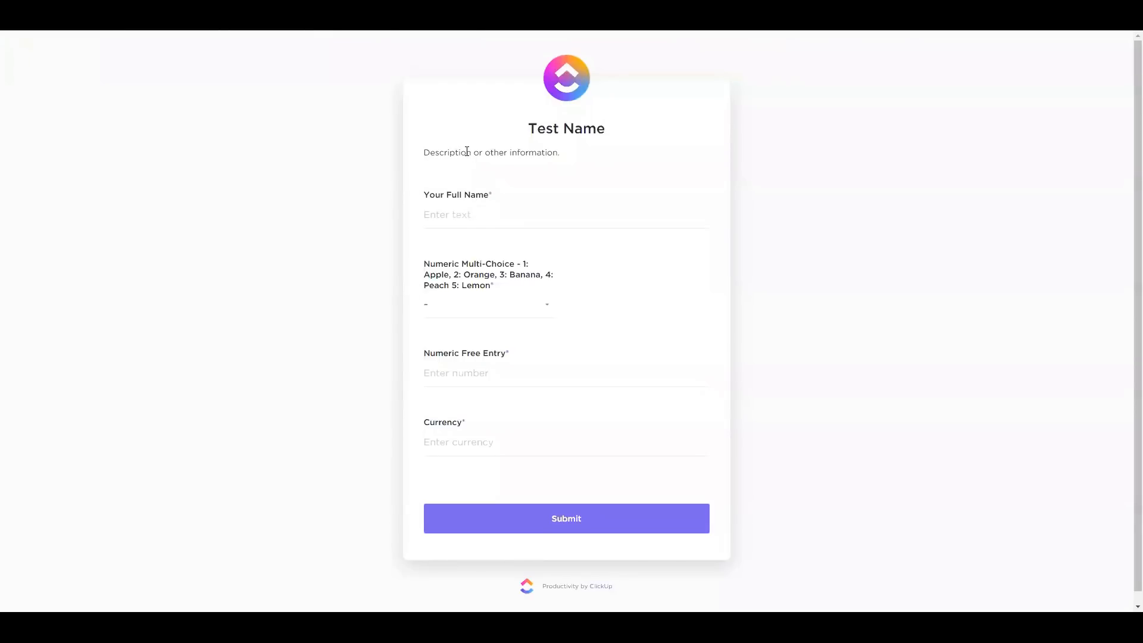
{"action": "left_click_drag", "start_coordinate": [447, 152], "coordinate": [528, 147]}
{"action": "left_click", "coordinate": [507, 158]}
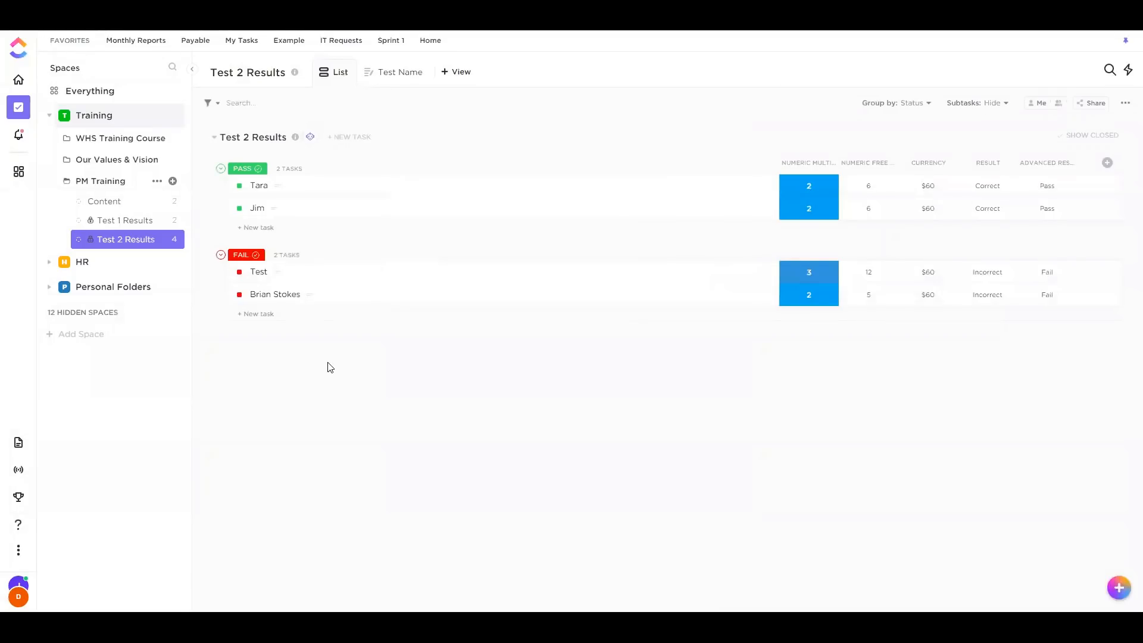
View the help center's Connect with ClickUp options, close it, and open the account menu
{"action": "left_click", "coordinate": [26, 529]}
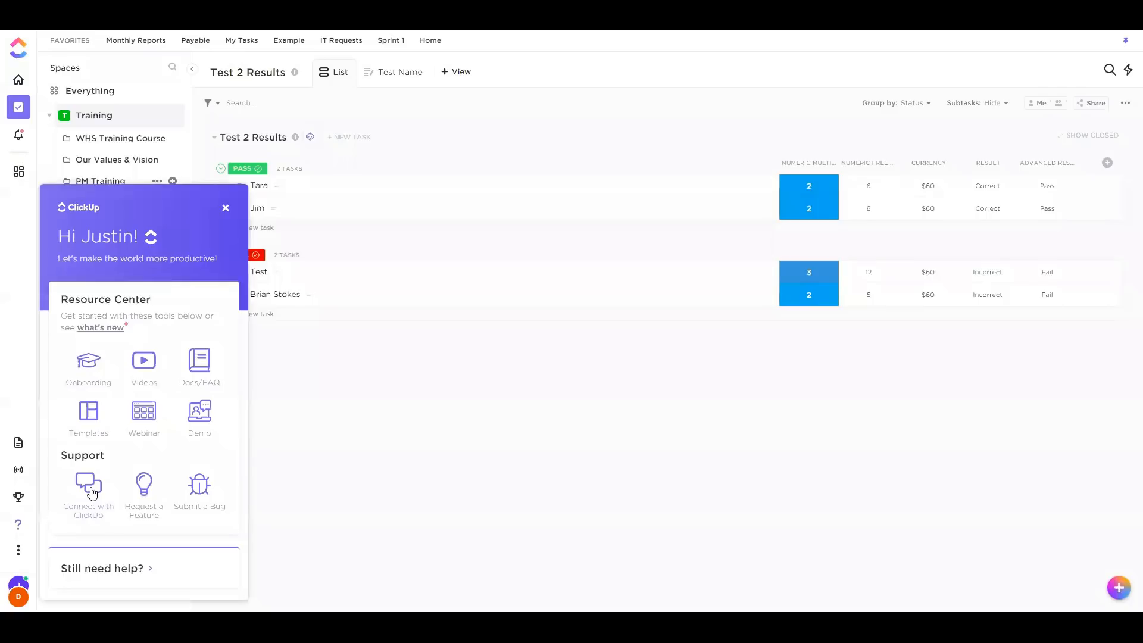
{"action": "left_click", "coordinate": [92, 492]}
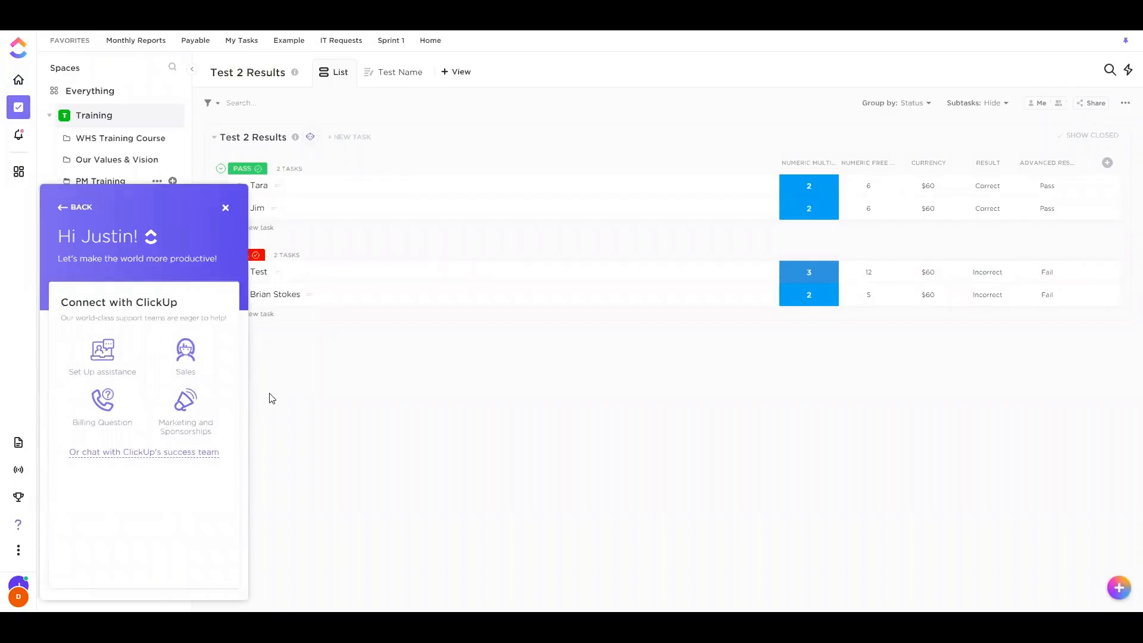
{"action": "left_click", "coordinate": [226, 208]}
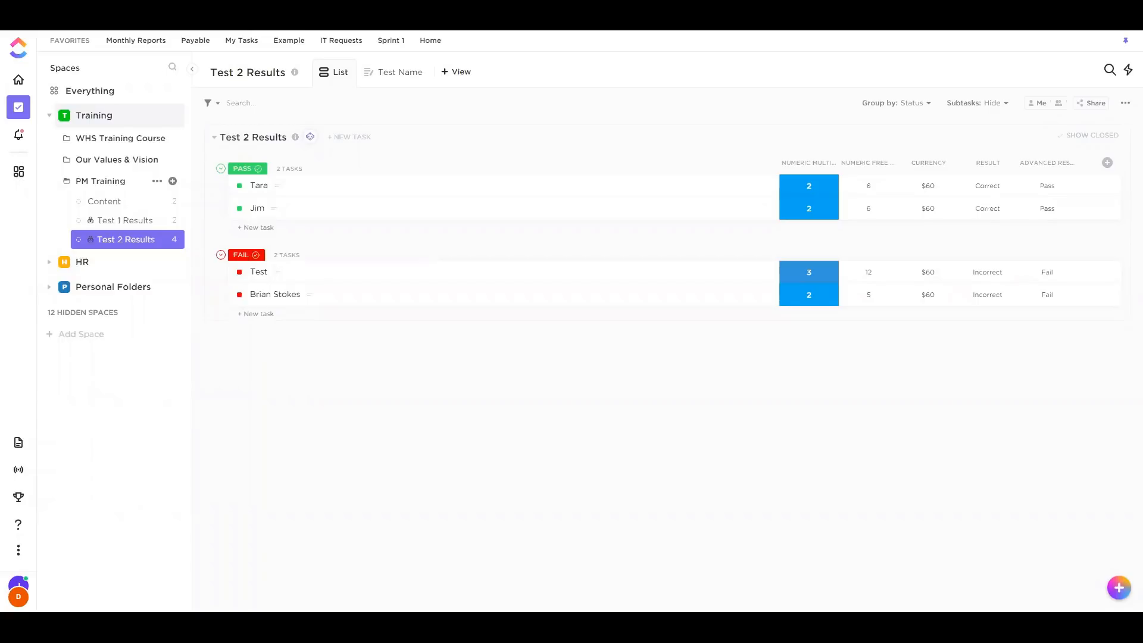
{"action": "left_click", "coordinate": [22, 582]}
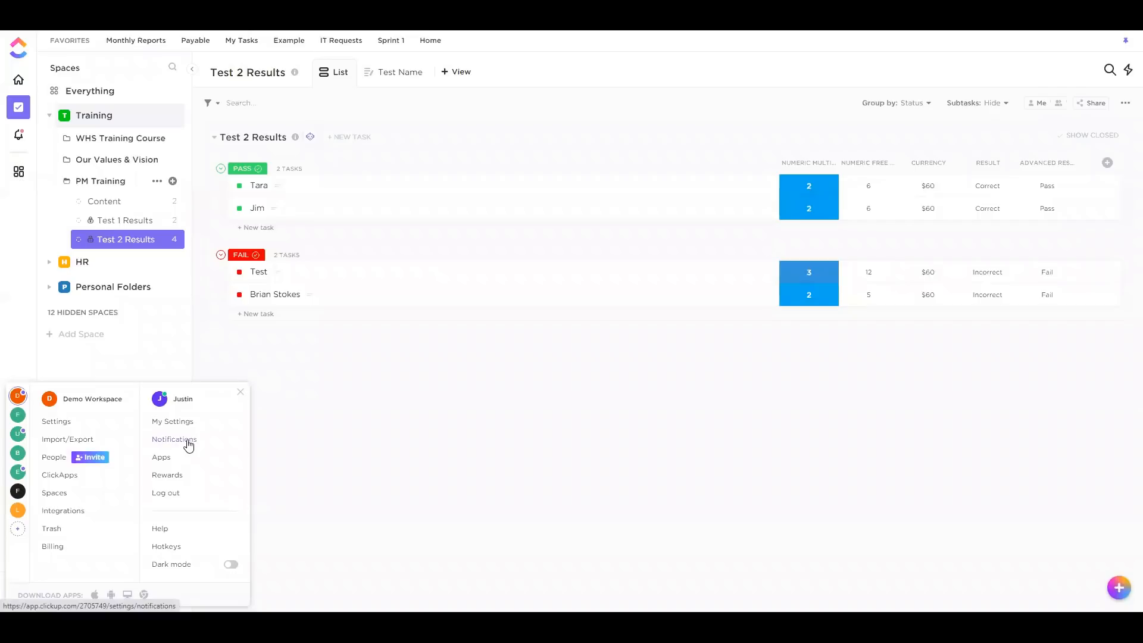
Scroll through the Notifications settings page, then return to the Test 2 Results list
{"action": "left_click", "coordinate": [189, 445]}
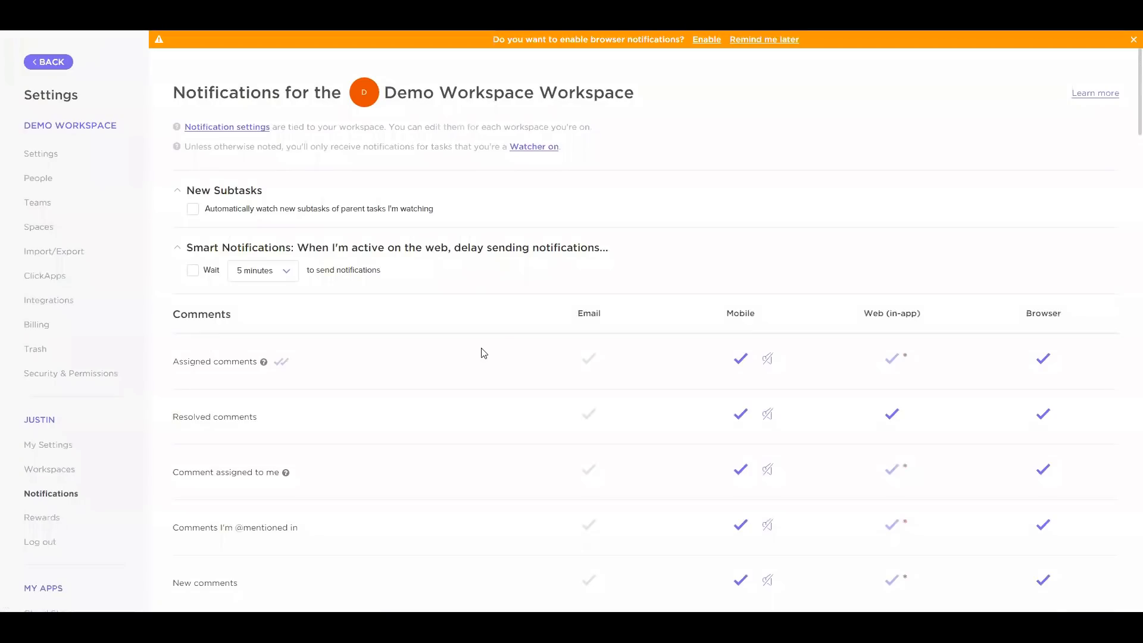
{"action": "scroll", "coordinate": [587, 446], "scroll_direction": "down", "scroll_amount": 3}
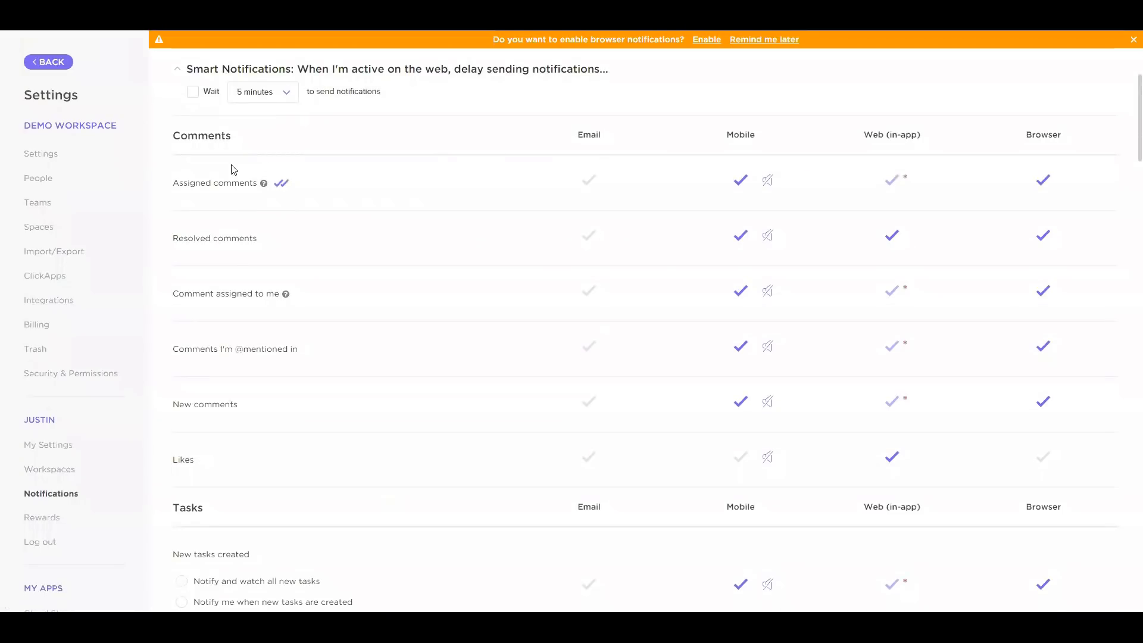
{"action": "scroll", "coordinate": [347, 396], "scroll_direction": "down", "scroll_amount": 3}
{"action": "scroll", "coordinate": [255, 262], "scroll_direction": "up", "scroll_amount": 4}
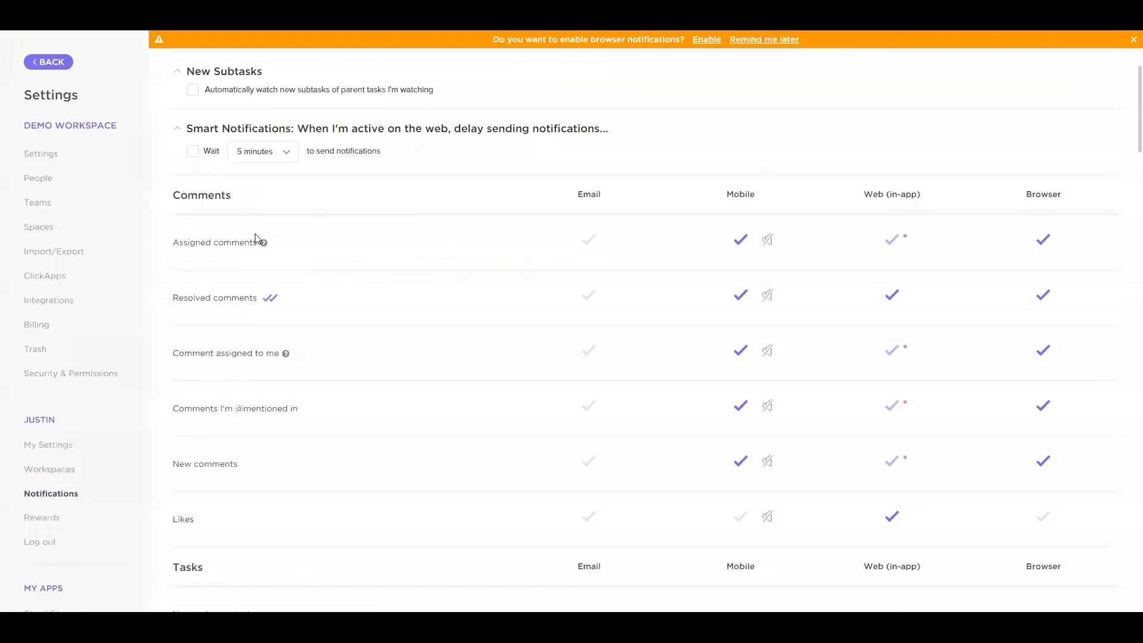
{"action": "scroll", "coordinate": [228, 427], "scroll_direction": "down", "scroll_amount": 12}
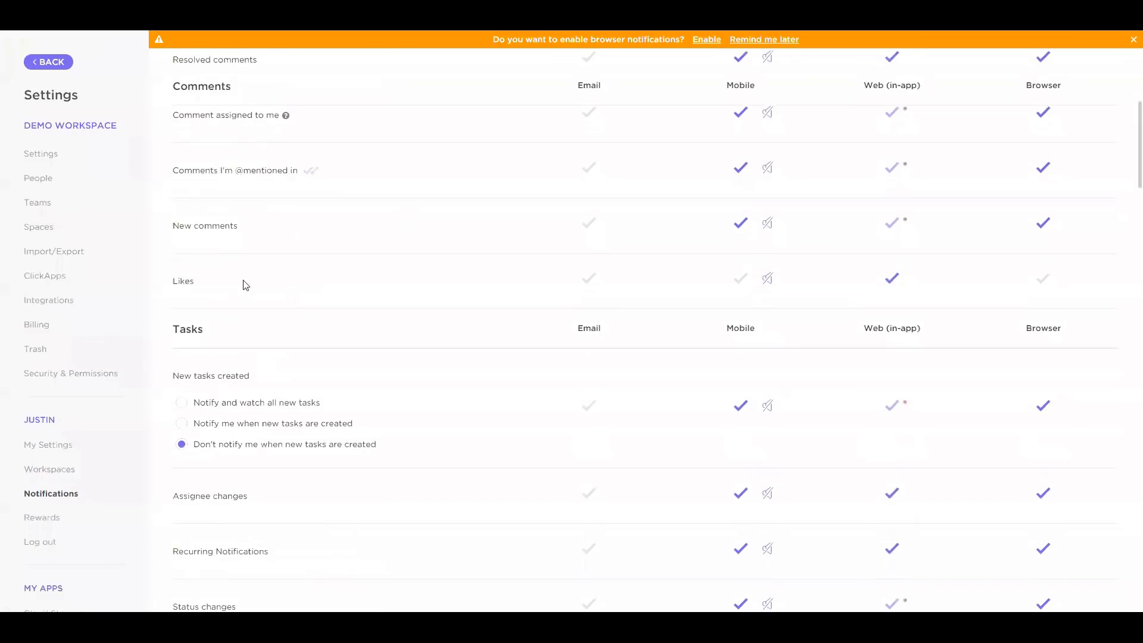
{"action": "scroll", "coordinate": [232, 375], "scroll_direction": "down", "scroll_amount": 15}
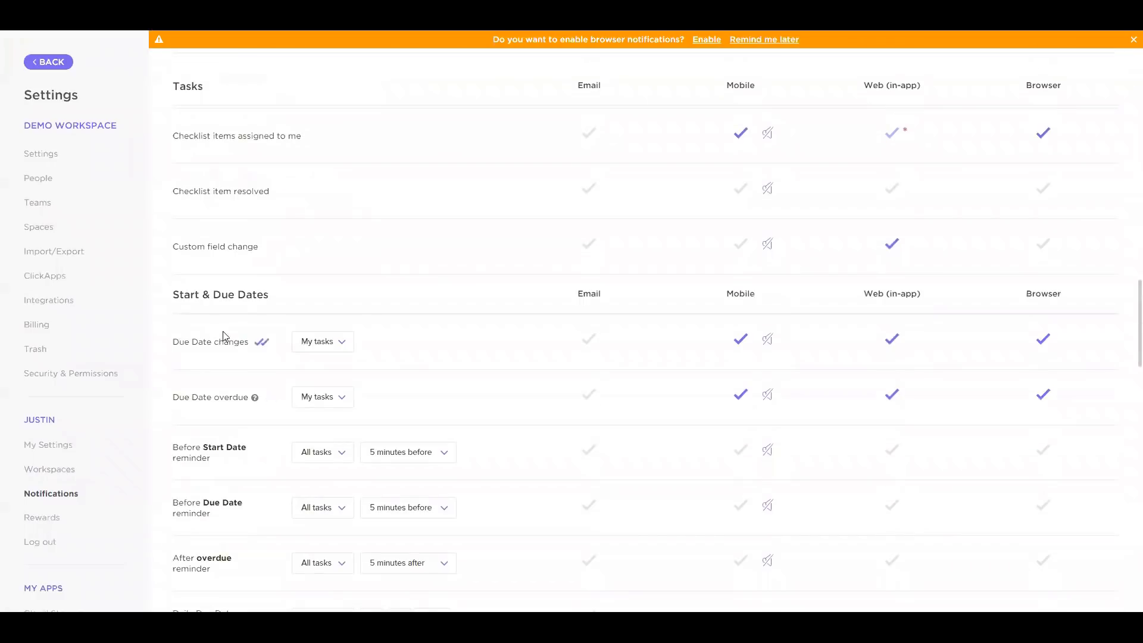
{"action": "scroll", "coordinate": [238, 363], "scroll_direction": "down", "scroll_amount": 15}
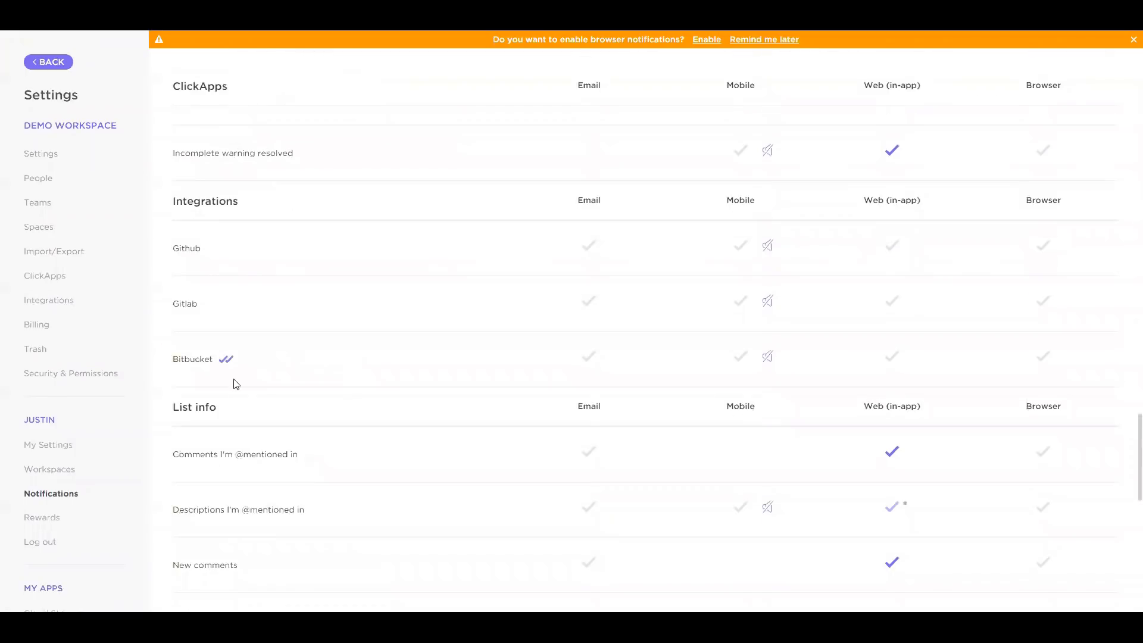
{"action": "scroll", "coordinate": [296, 397], "scroll_direction": "down", "scroll_amount": 4}
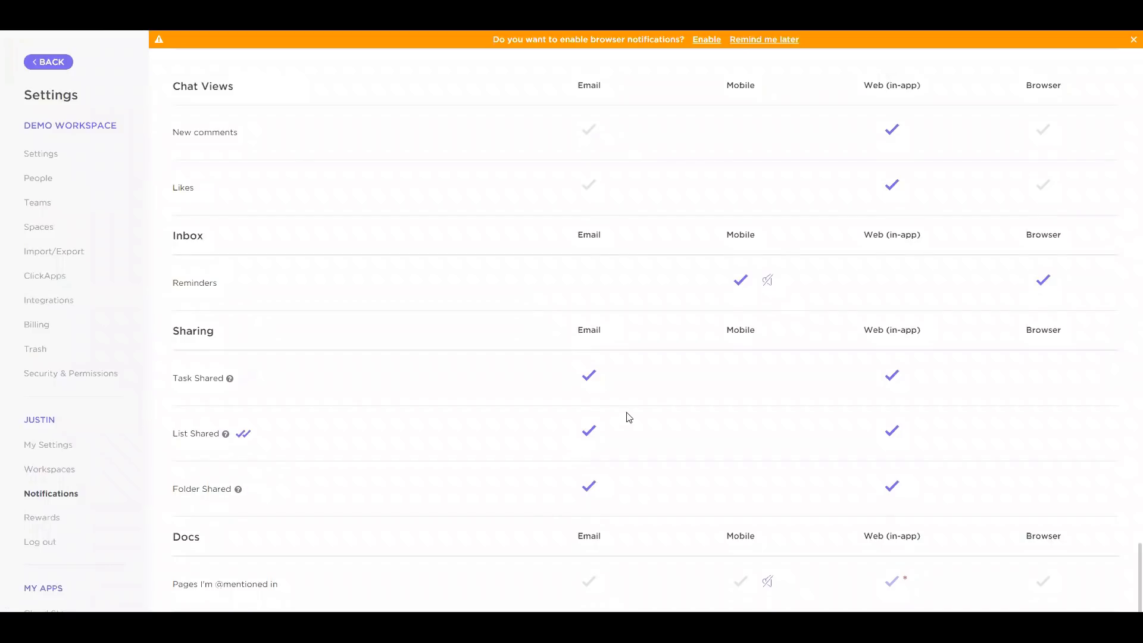
{"action": "left_click", "coordinate": [46, 67]}
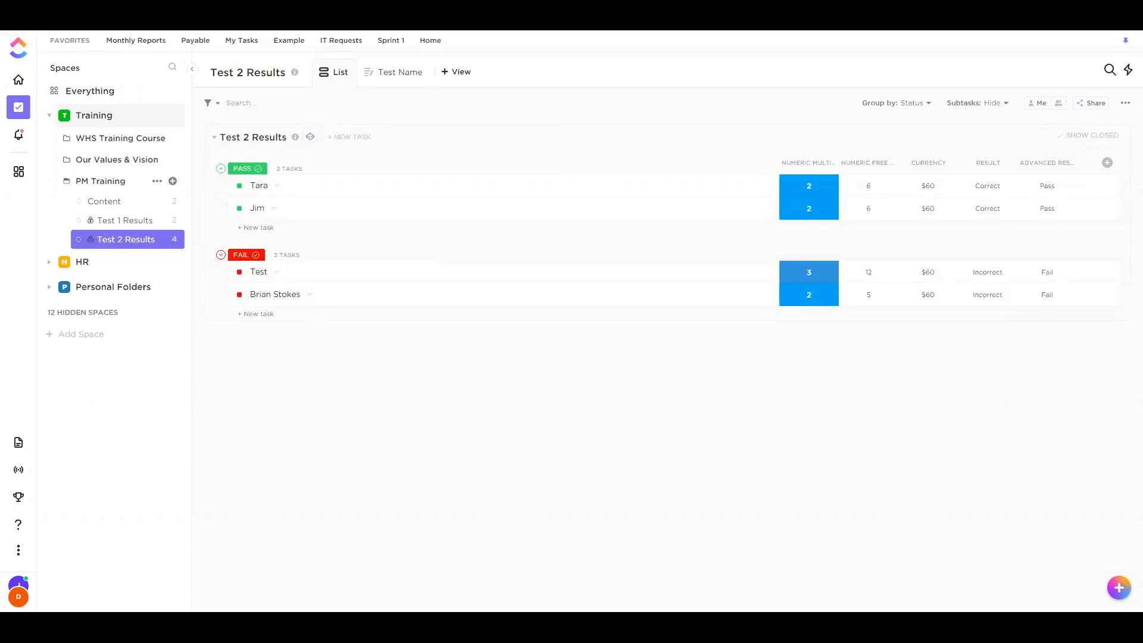
Reopen Notifications settings and check the After overdue reminder, leaving it at 5 minutes after
{"action": "left_click", "coordinate": [19, 596]}
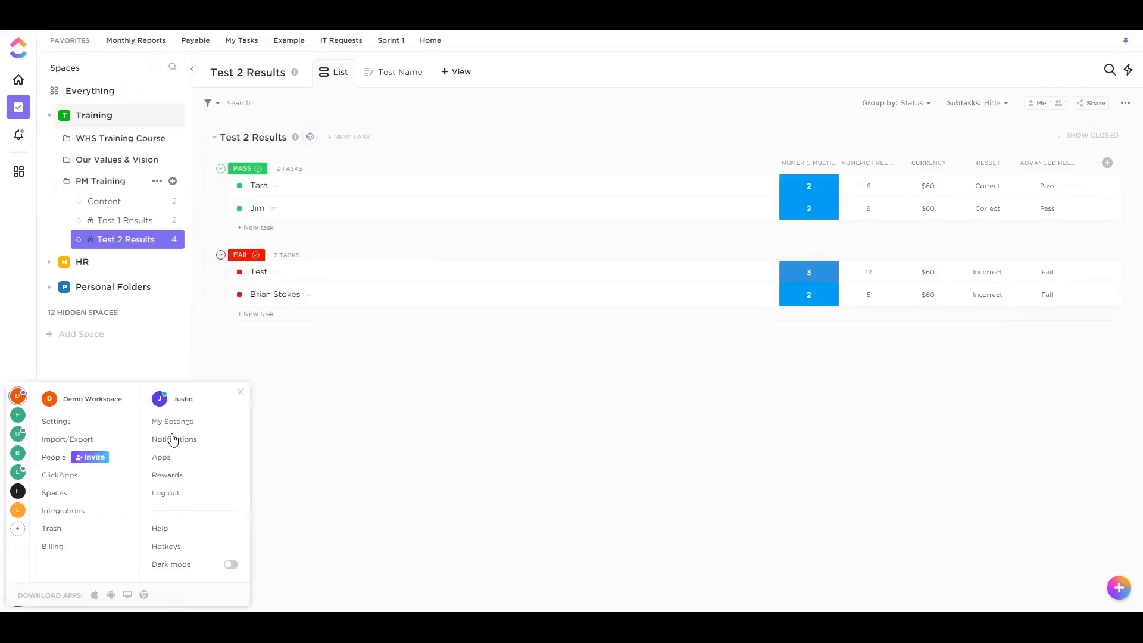
{"action": "left_click", "coordinate": [173, 439]}
{"action": "scroll", "coordinate": [490, 352], "scroll_direction": "down", "scroll_amount": 10}
{"action": "scroll", "coordinate": [274, 318], "scroll_direction": "down", "scroll_amount": 15}
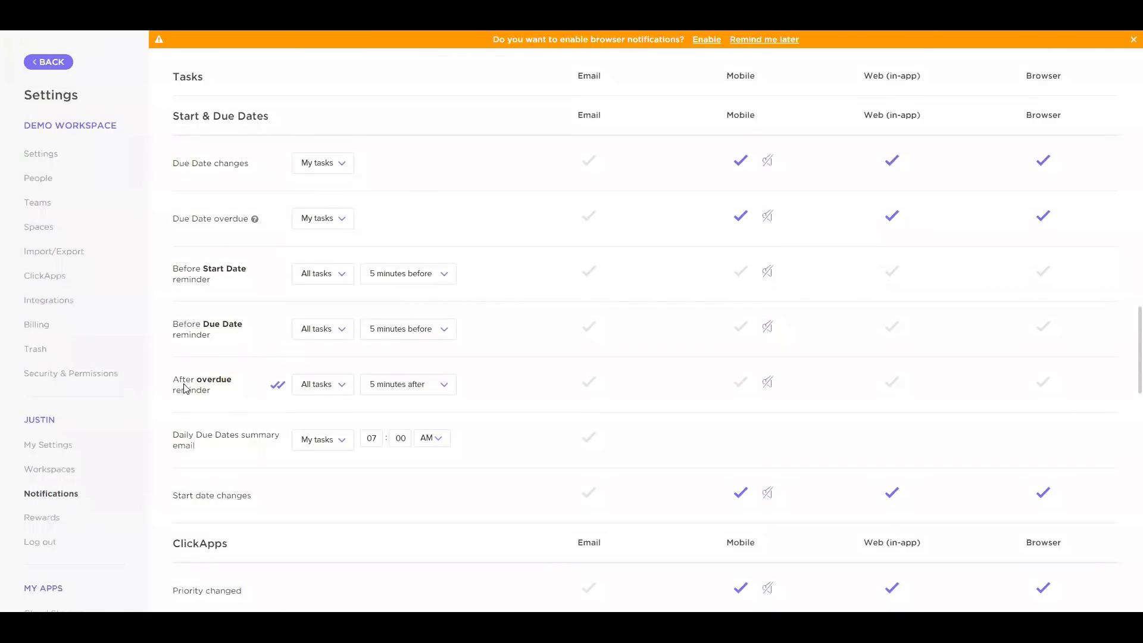
{"action": "left_click_drag", "start_coordinate": [185, 380], "coordinate": [209, 392]}
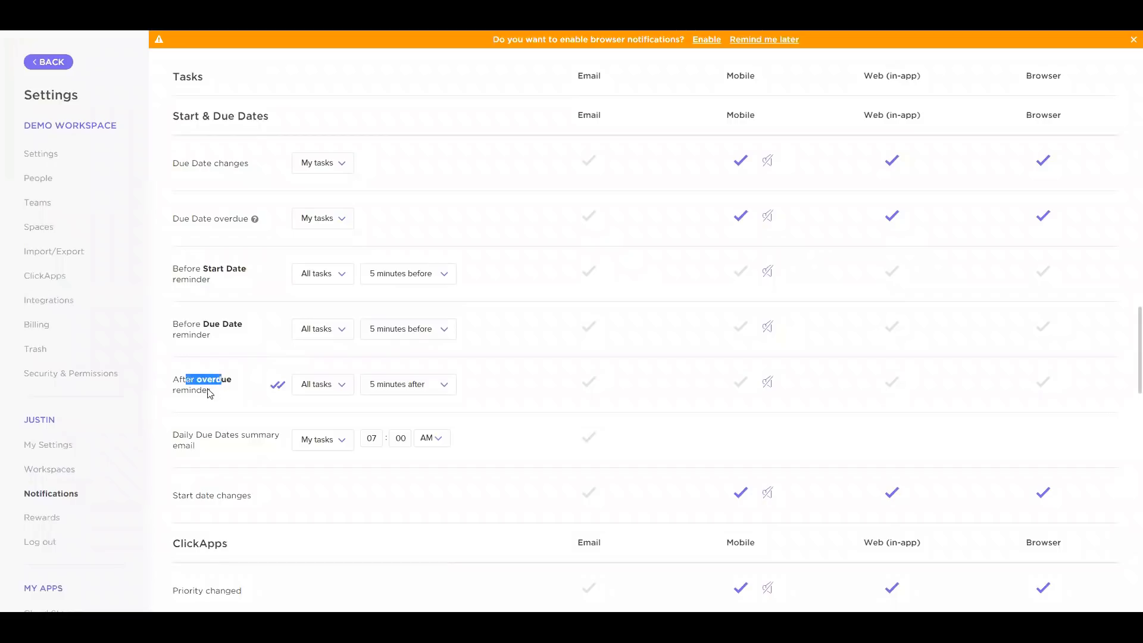
{"action": "left_click", "coordinate": [415, 384]}
{"action": "scroll", "coordinate": [408, 465], "scroll_direction": "down", "scroll_amount": 1}
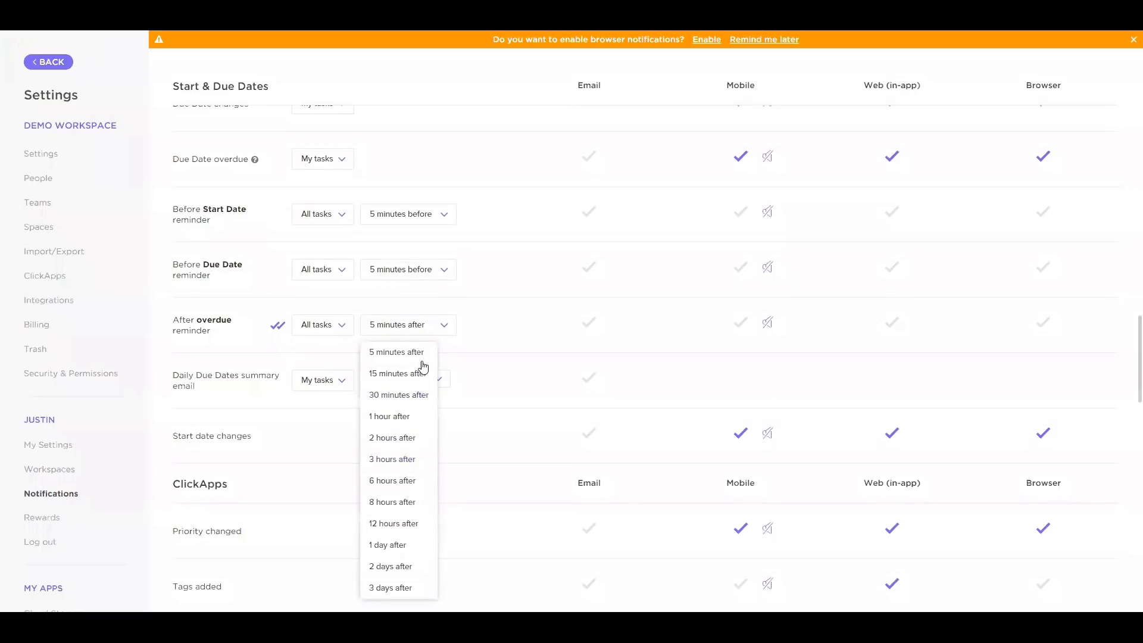
{"action": "left_click", "coordinate": [503, 343]}
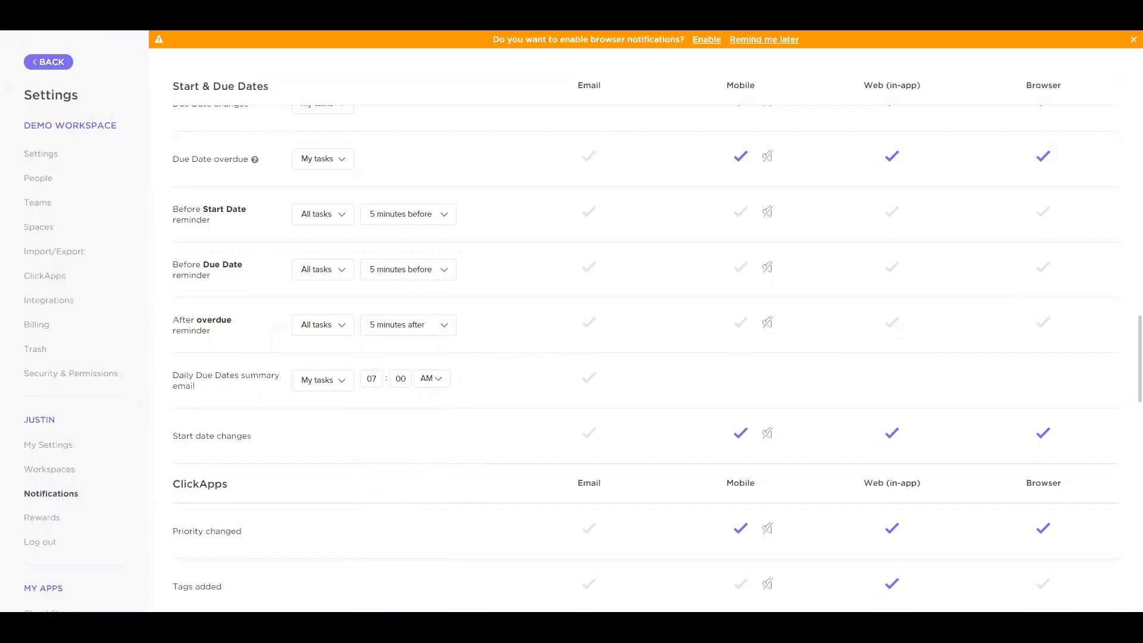